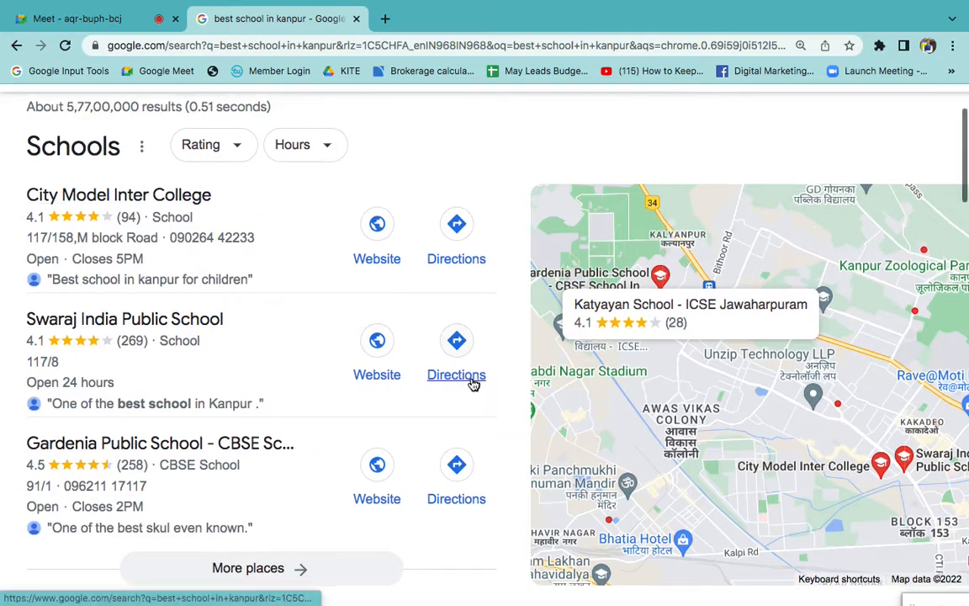
- Review the results for best school in kanpur and highlight the Google My Business line on the Local SEO slide
{"action": "scroll", "coordinate": [458, 368], "scroll_direction": "down", "scroll_amount": 10}
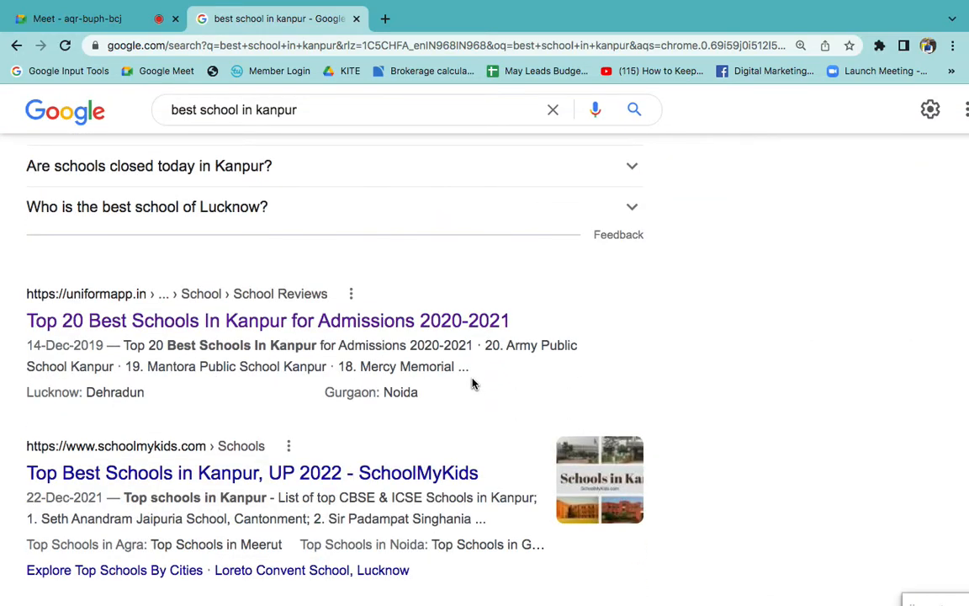
{"action": "scroll", "coordinate": [472, 384], "scroll_direction": "down", "scroll_amount": 7}
{"action": "scroll", "coordinate": [472, 385], "scroll_direction": "up", "scroll_amount": 15}
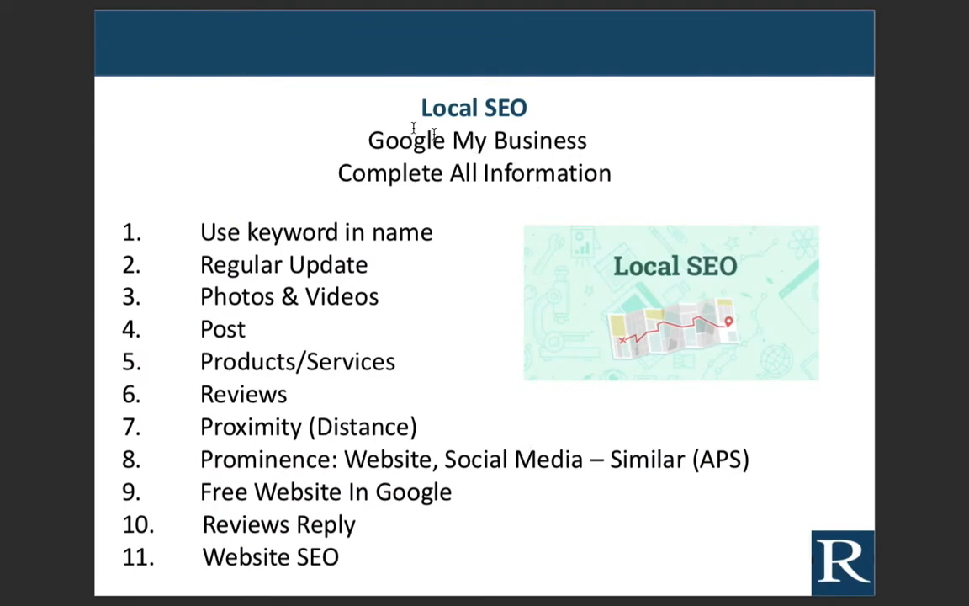
{"action": "left_click_drag", "start_coordinate": [369, 139], "coordinate": [597, 137]}
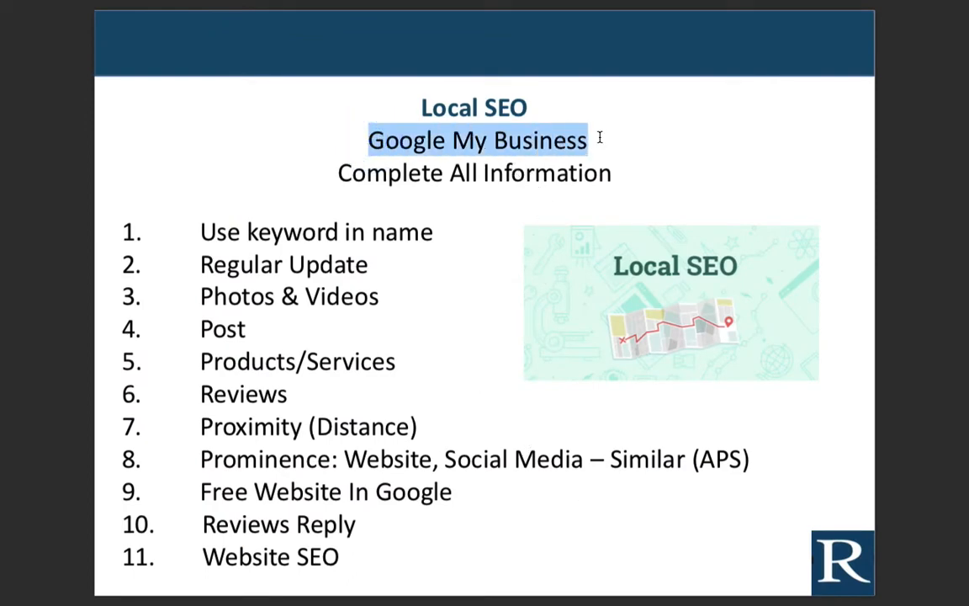
{"action": "key", "text": "ctrl+Right"}
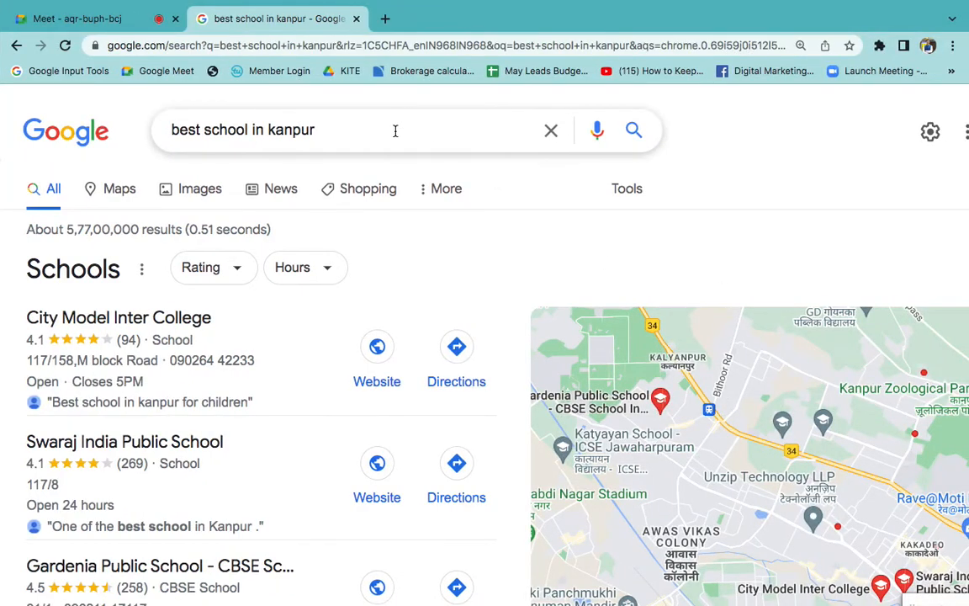
- Search Google for google my business and open the Google Business Profile page
{"action": "scroll", "coordinate": [426, 225], "scroll_direction": "down", "scroll_amount": 3}
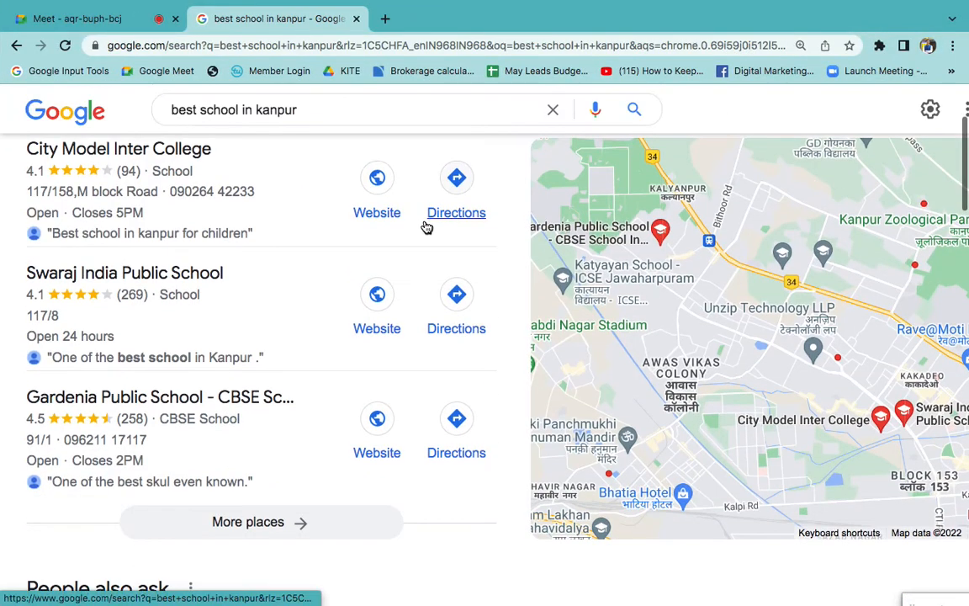
{"action": "left_click", "coordinate": [404, 107]}
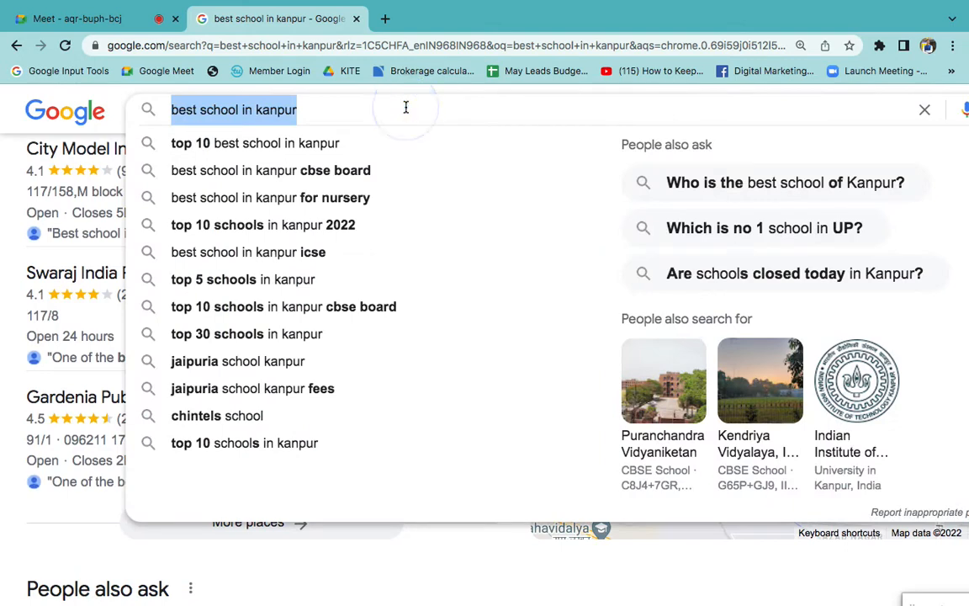
{"action": "type", "text": "google my "}
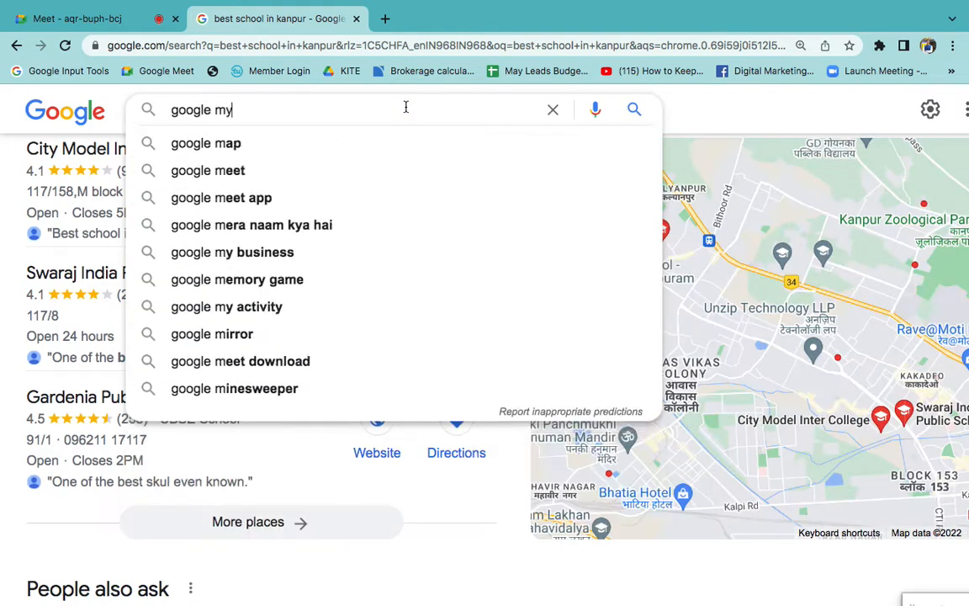
{"action": "type", "text": "business"}
{"action": "key", "text": "Return"}
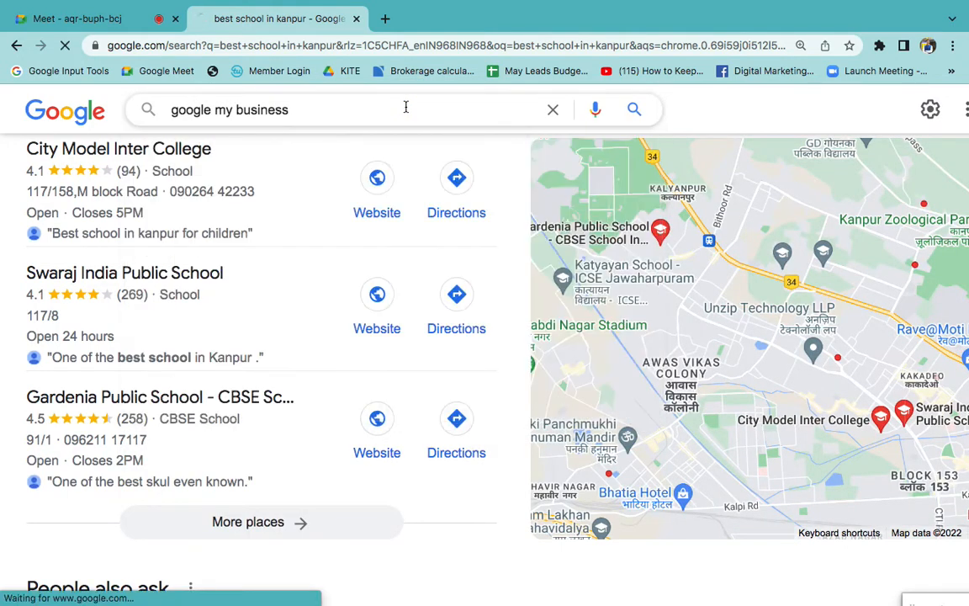
{"action": "left_click", "coordinate": [369, 291]}
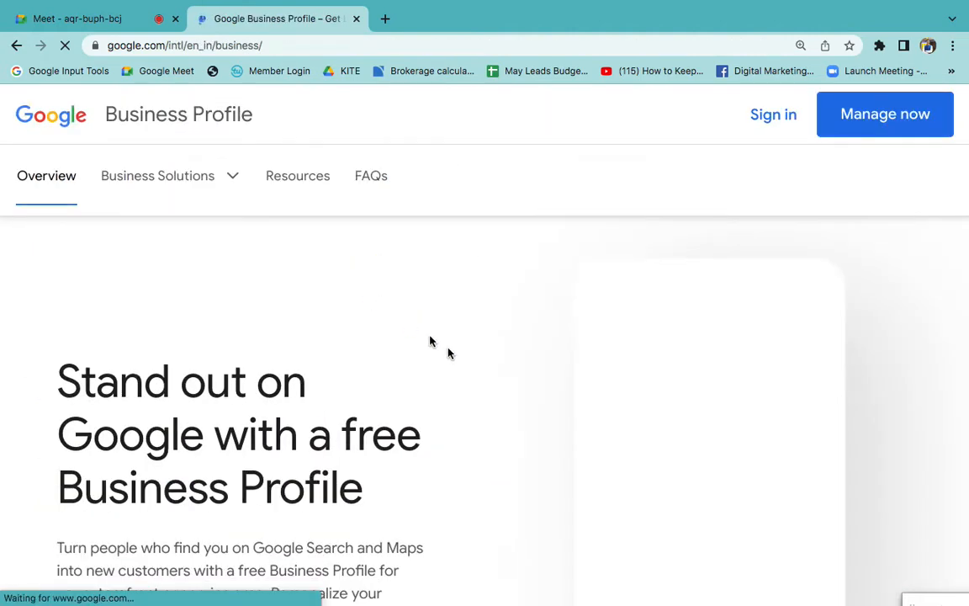
- Look over the free Business Profile introduction and its sample listing at 110% zoom
{"action": "key", "text": "super+minus"}
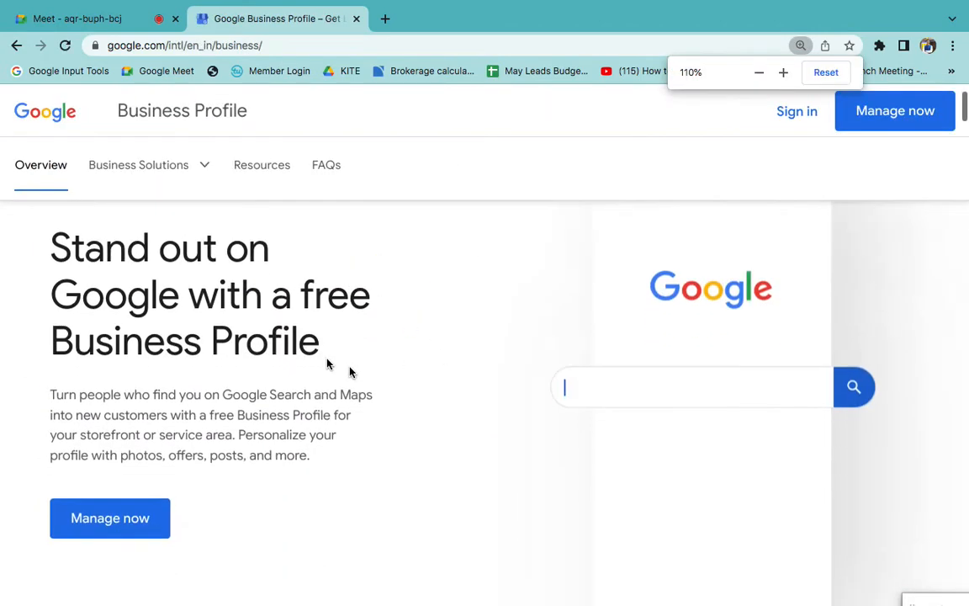
{"action": "type", "text": "ding saree near me"}
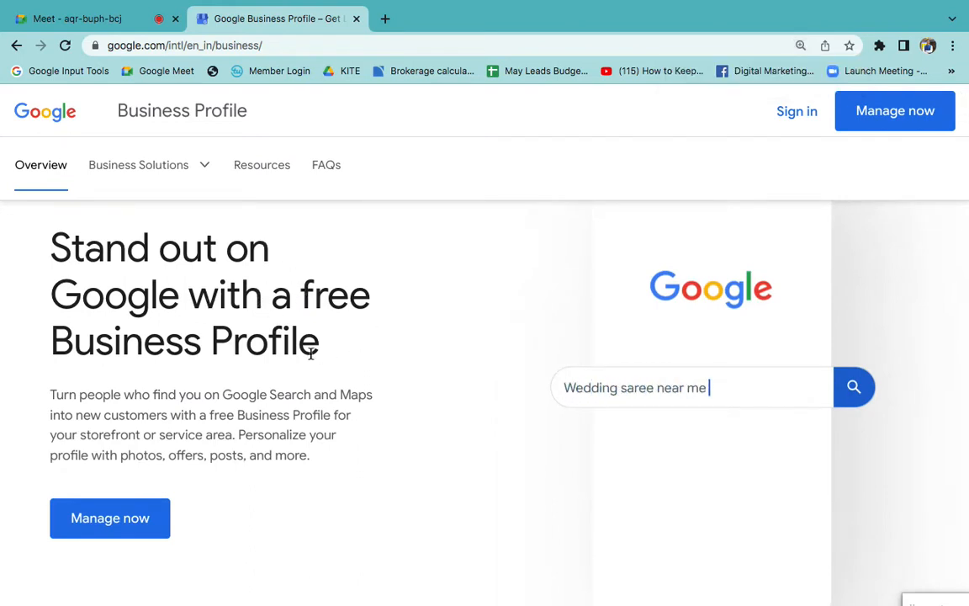
{"action": "triple_click", "coordinate": [313, 352]}
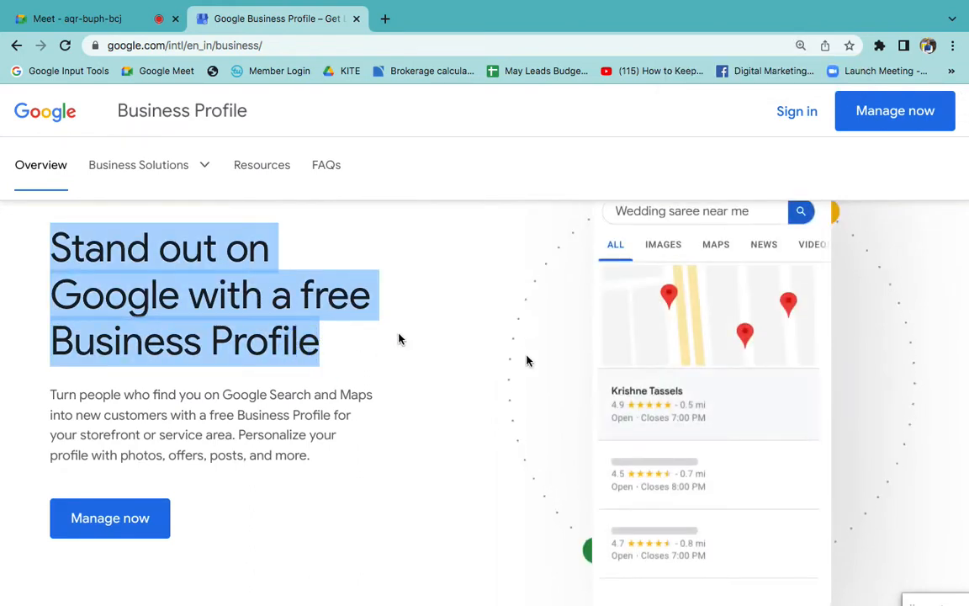
{"action": "left_click", "coordinate": [481, 339]}
{"action": "scroll", "coordinate": [478, 342], "scroll_direction": "up", "scroll_amount": 2}
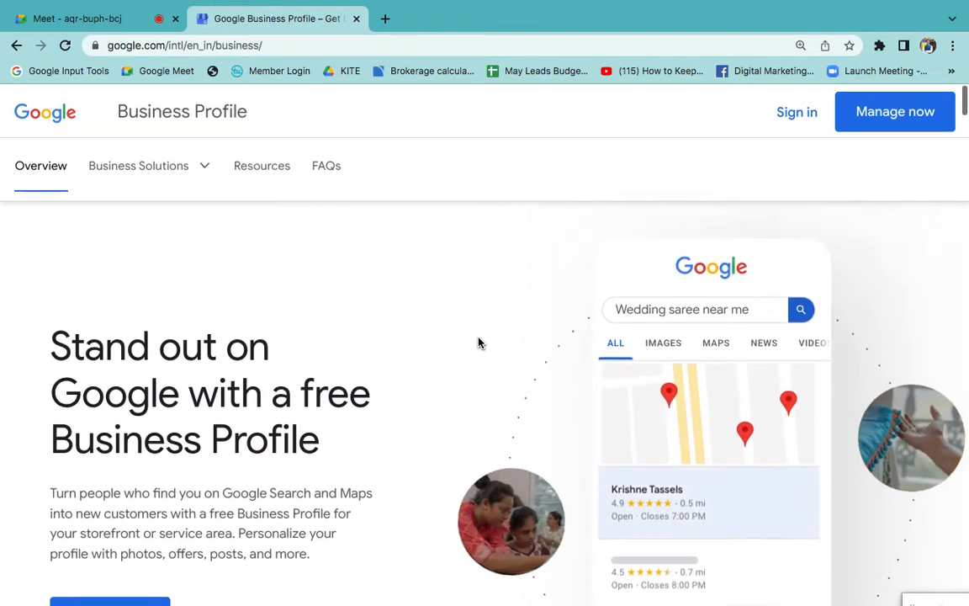
{"action": "scroll", "coordinate": [588, 253], "scroll_direction": "down", "scroll_amount": 4}
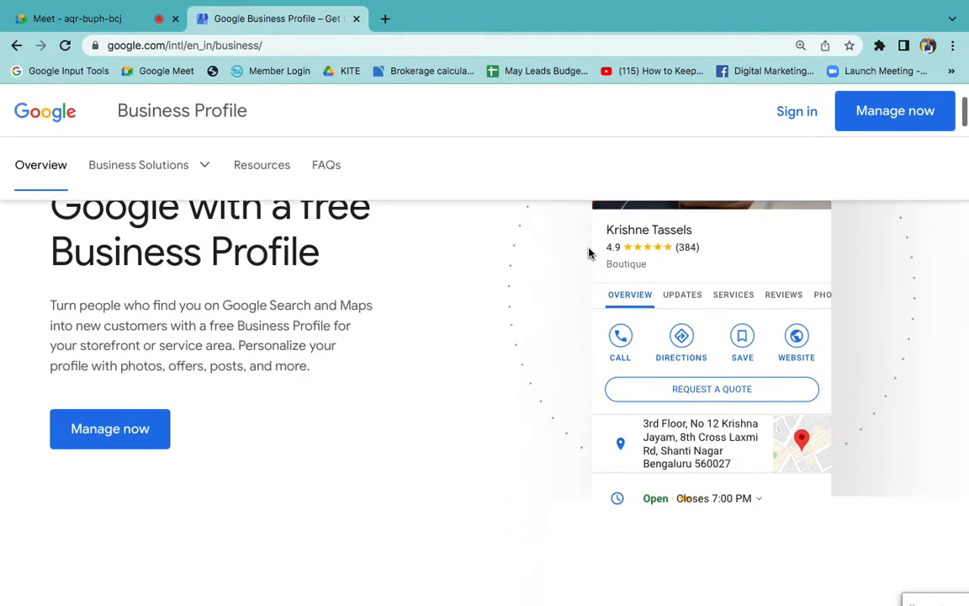
- Sign in to Business Profile Manager and start adding a business, enlarging the business name search page to 150%
{"action": "left_click", "coordinate": [796, 111]}
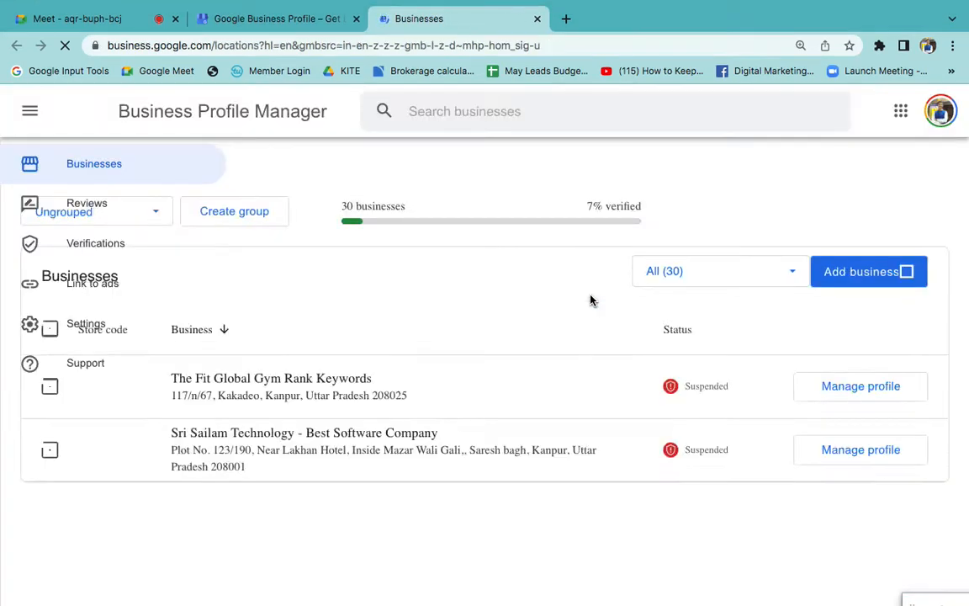
{"action": "left_click", "coordinate": [852, 280]}
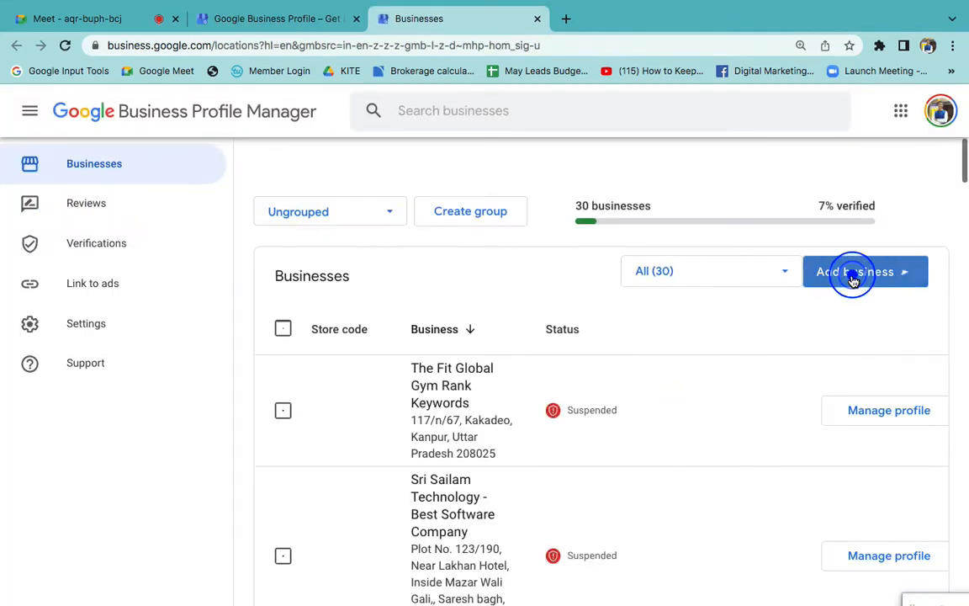
{"action": "left_click", "coordinate": [845, 319]}
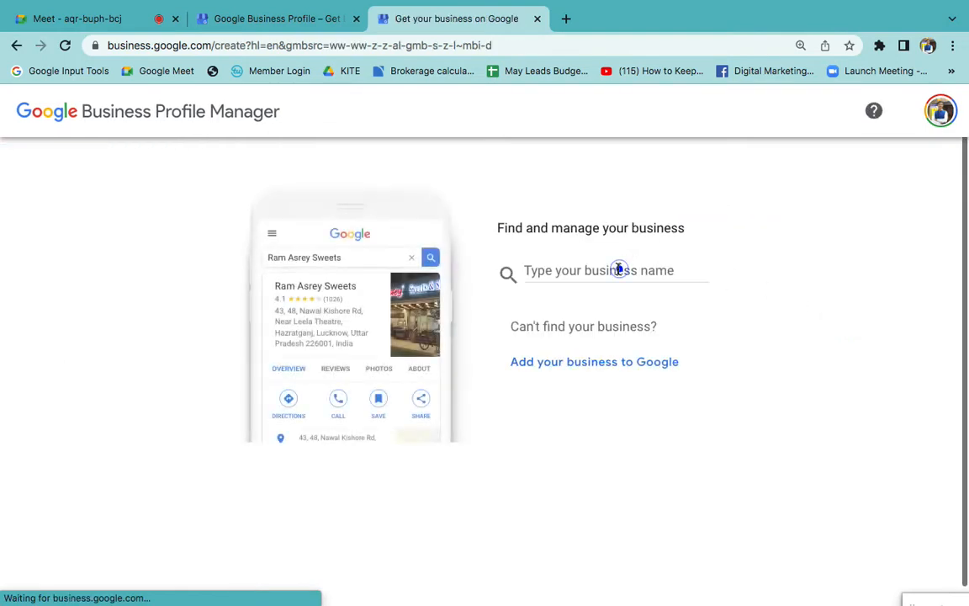
{"action": "left_click", "coordinate": [618, 270]}
{"action": "key", "text": "super+equal"}
{"action": "key", "text": "super+equal"}
{"action": "key", "text": "super+equal"}
{"action": "key", "text": "super+equal"}
{"action": "key", "text": "super+equal"}
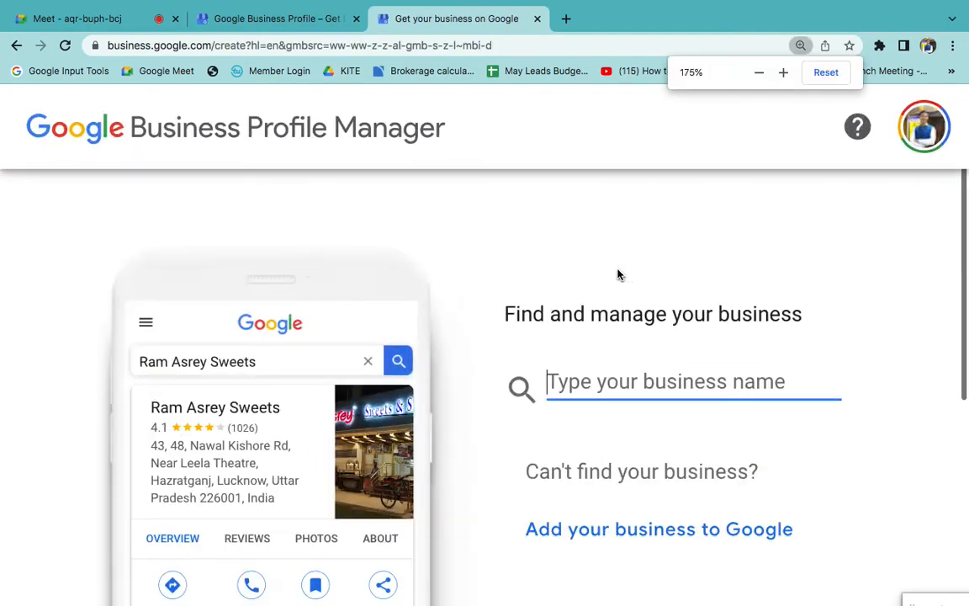
{"action": "key", "text": "super+0"}
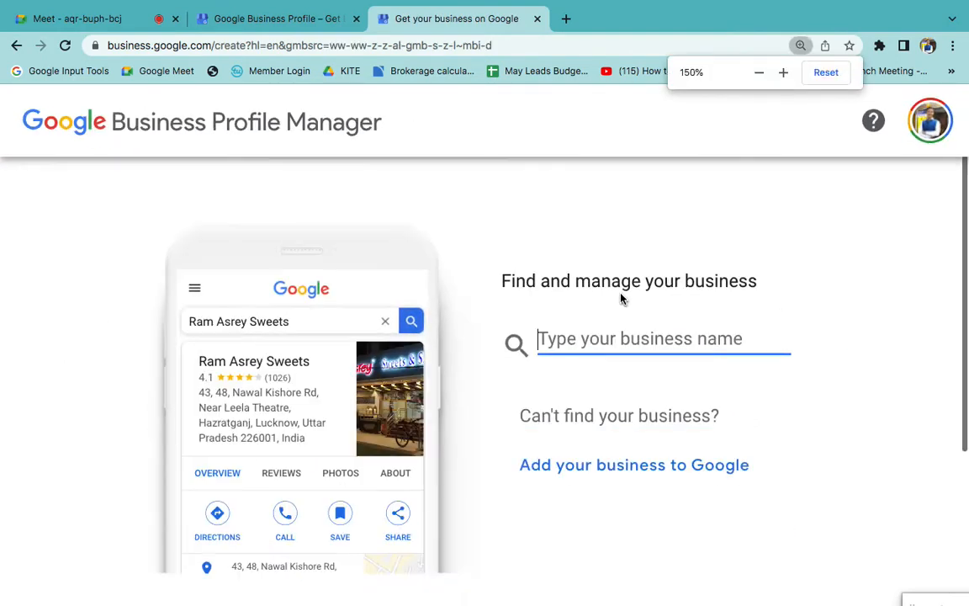
- Switch to the Google Meet call, admit the waiting participant and return to the business creation page
{"action": "left_click", "coordinate": [75, 21]}
{"action": "left_click", "coordinate": [625, 161]}
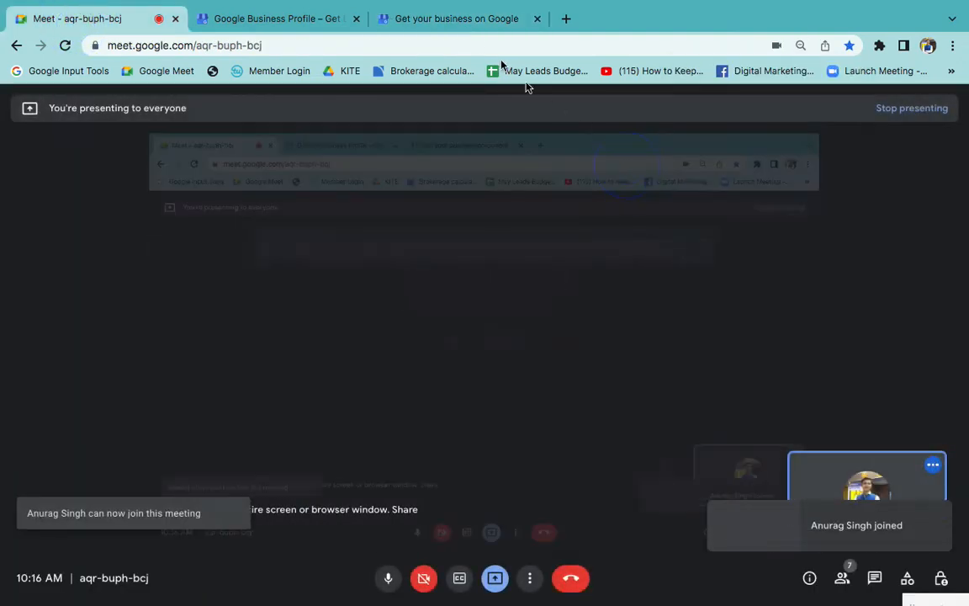
{"action": "left_click", "coordinate": [454, 18]}
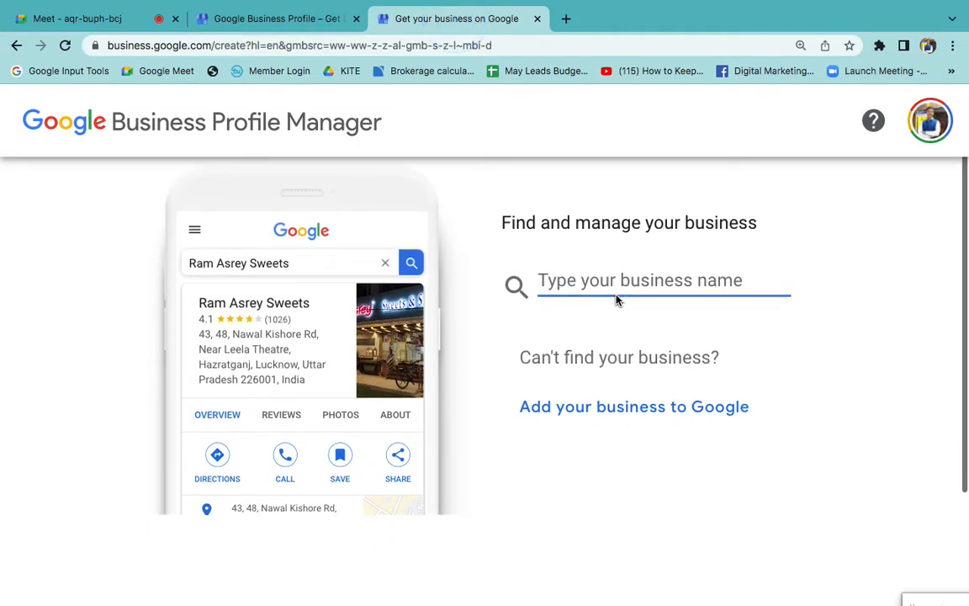
- Enter DPS Azad Nagar as the business name and create a new business with it
{"action": "type", "text": "D"}
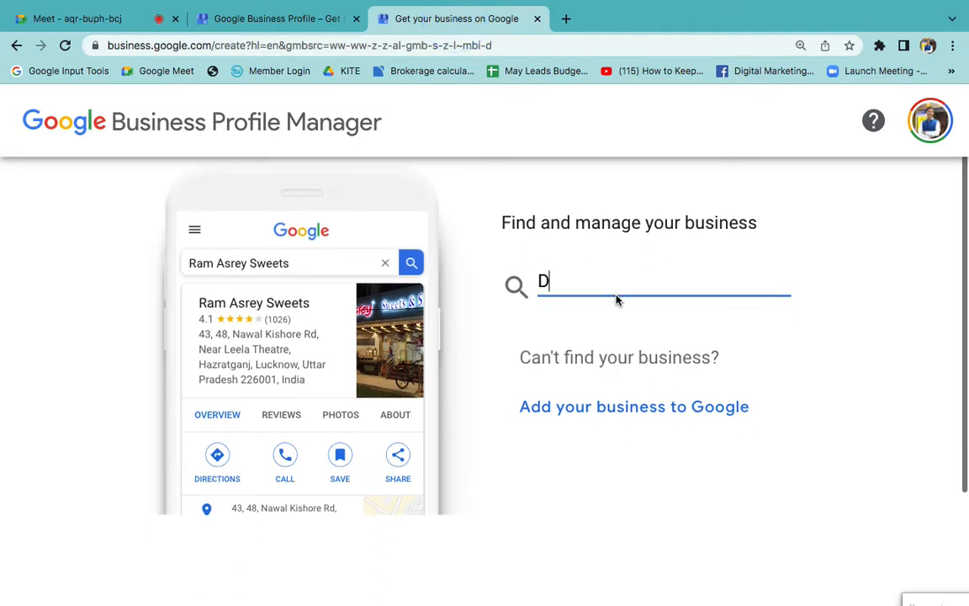
{"action": "type", "text": "PS Azad Nagar"}
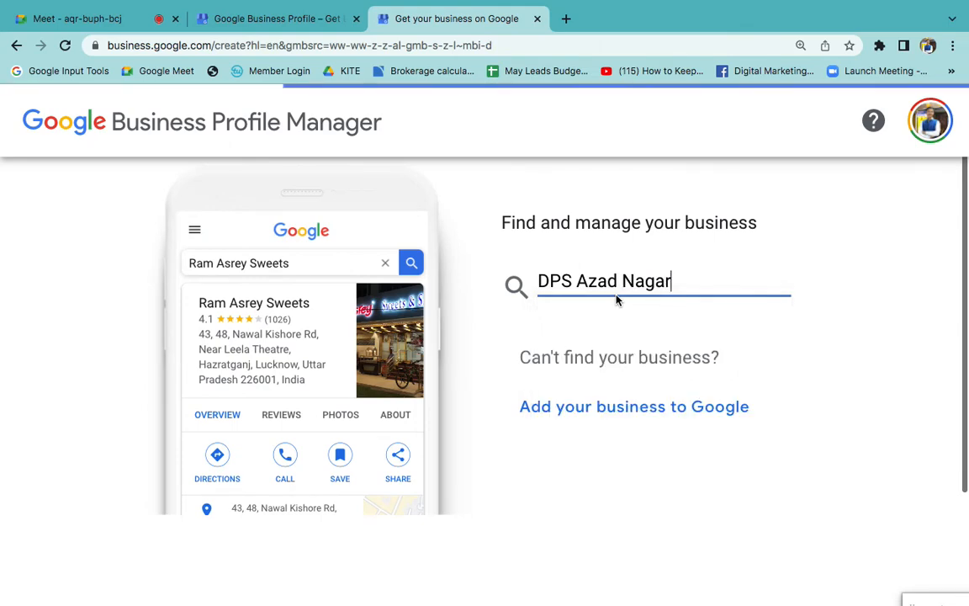
{"action": "key", "text": "Return"}
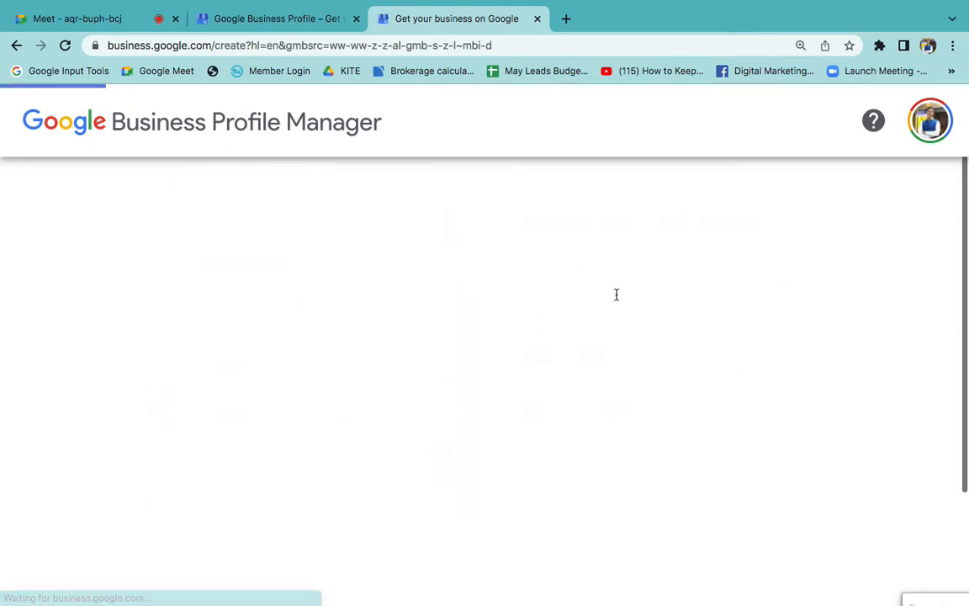
- Set the business category to School and continue to the location question
{"action": "scroll", "coordinate": [621, 425], "scroll_direction": "down", "scroll_amount": 3}
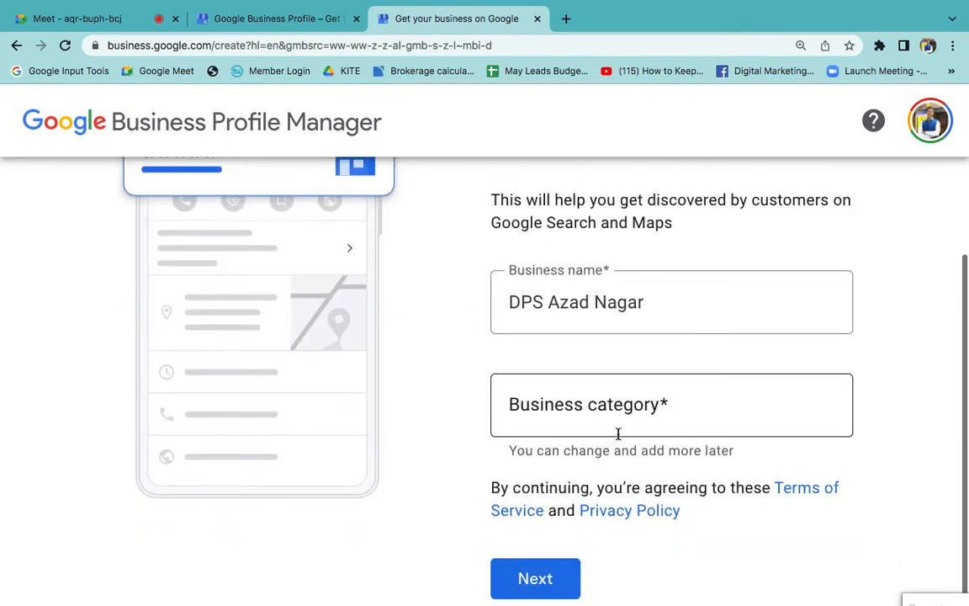
{"action": "left_click", "coordinate": [556, 403]}
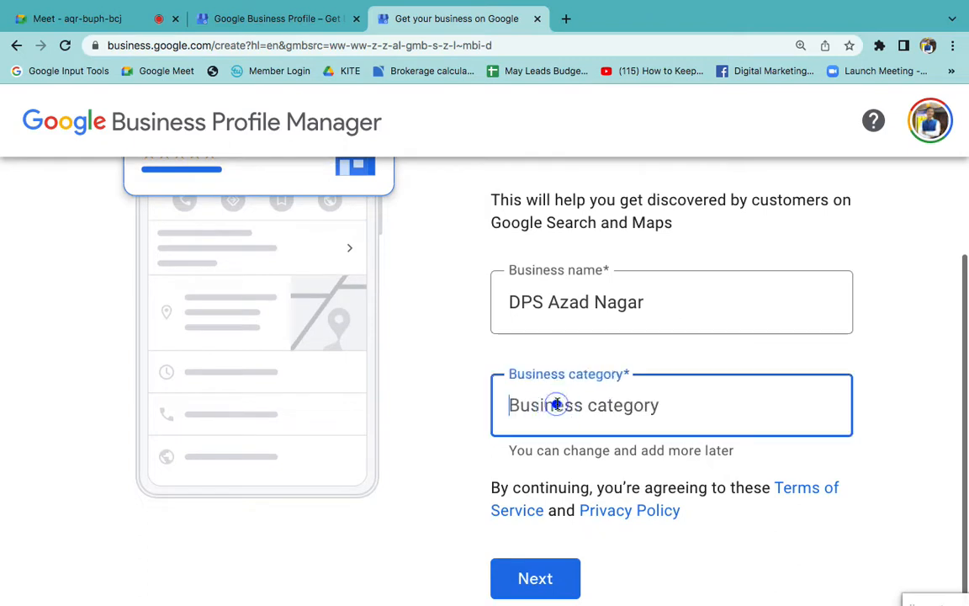
{"action": "type", "text": "scho"}
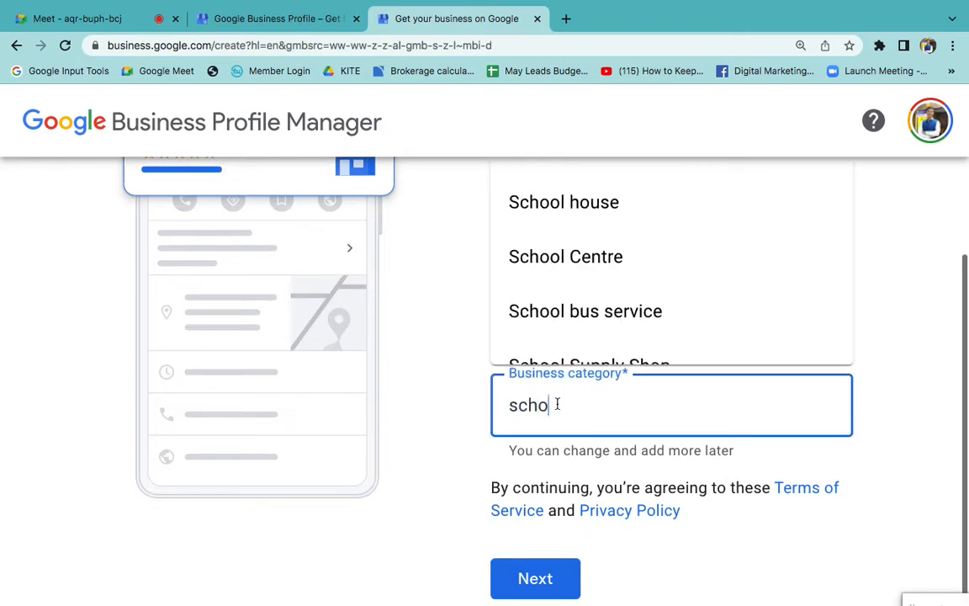
{"action": "type", "text": "ol"}
{"action": "scroll", "coordinate": [429, 384], "scroll_direction": "up", "scroll_amount": 2}
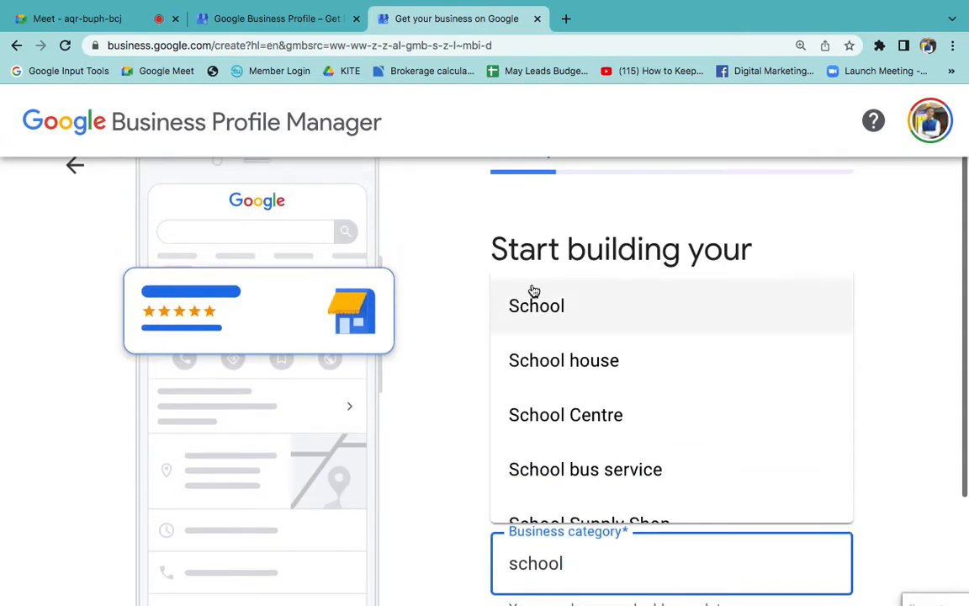
{"action": "left_click", "coordinate": [532, 286]}
{"action": "scroll", "coordinate": [458, 391], "scroll_direction": "down", "scroll_amount": 3}
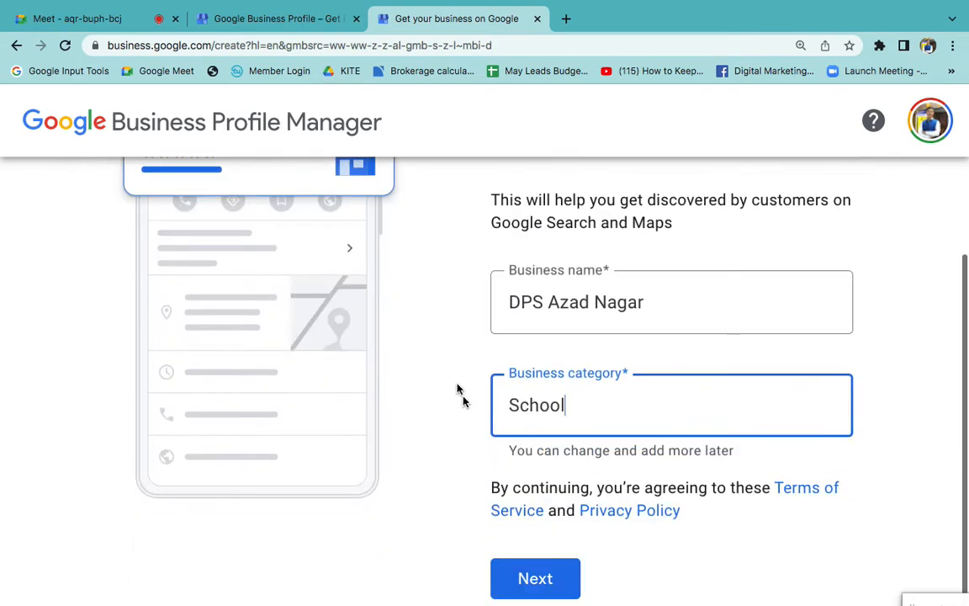
{"action": "left_click", "coordinate": [530, 580]}
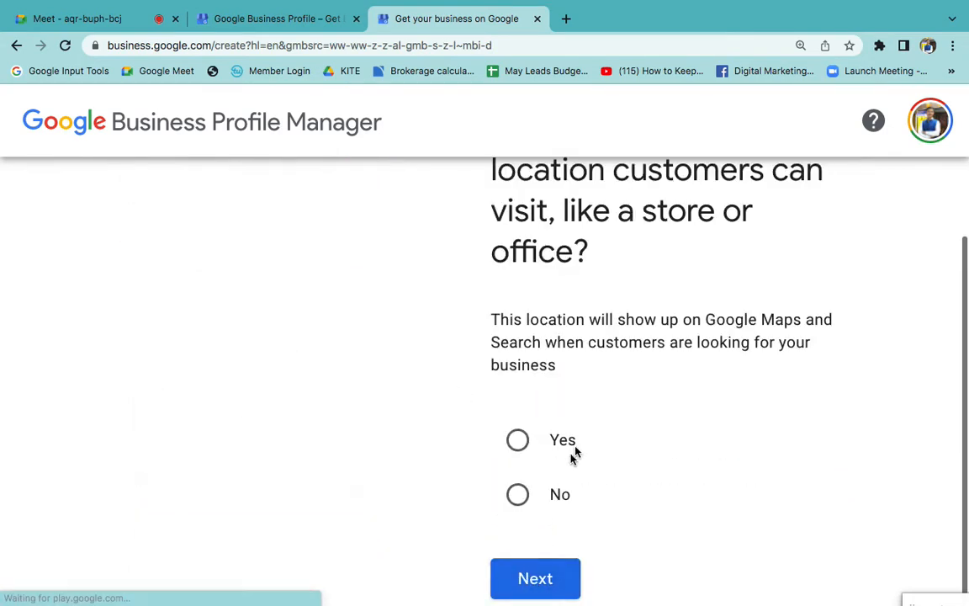
- Answer Yes to adding a location customers can visit and continue to the street address entry
{"action": "key", "text": "super+minus"}
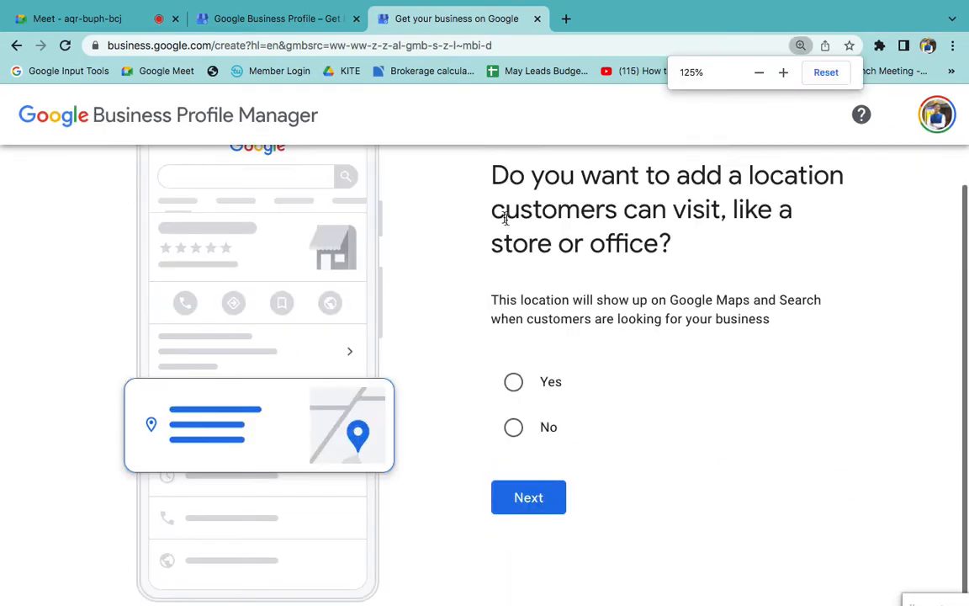
{"action": "left_click_drag", "start_coordinate": [494, 167], "coordinate": [678, 260]}
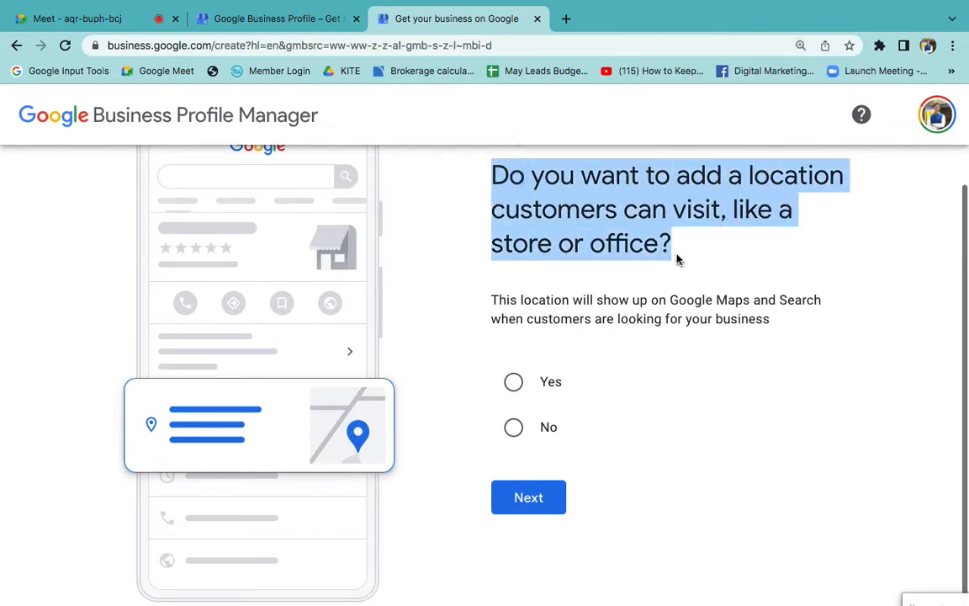
{"action": "left_click", "coordinate": [512, 384]}
{"action": "left_click", "coordinate": [651, 337]}
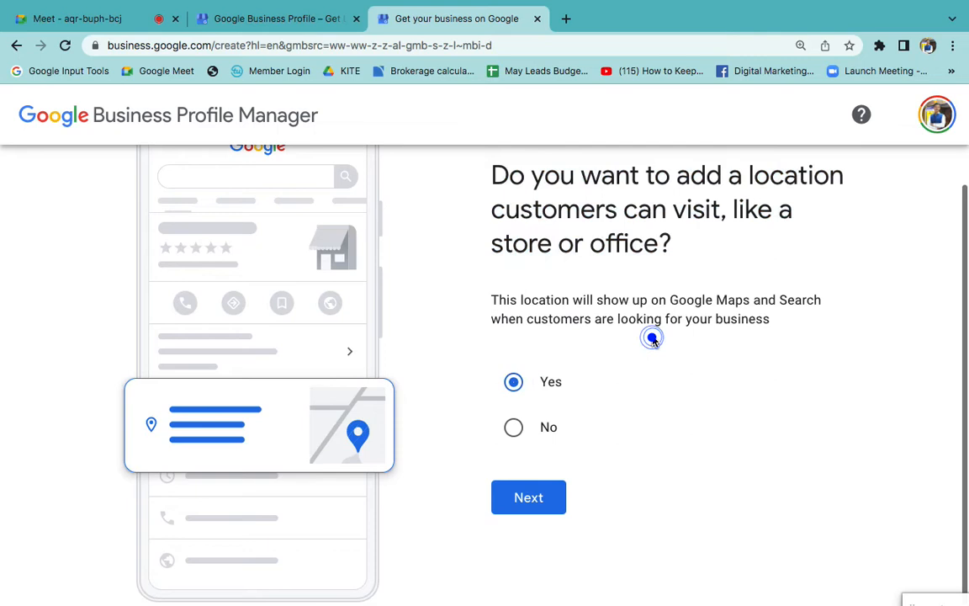
{"action": "left_click", "coordinate": [542, 496]}
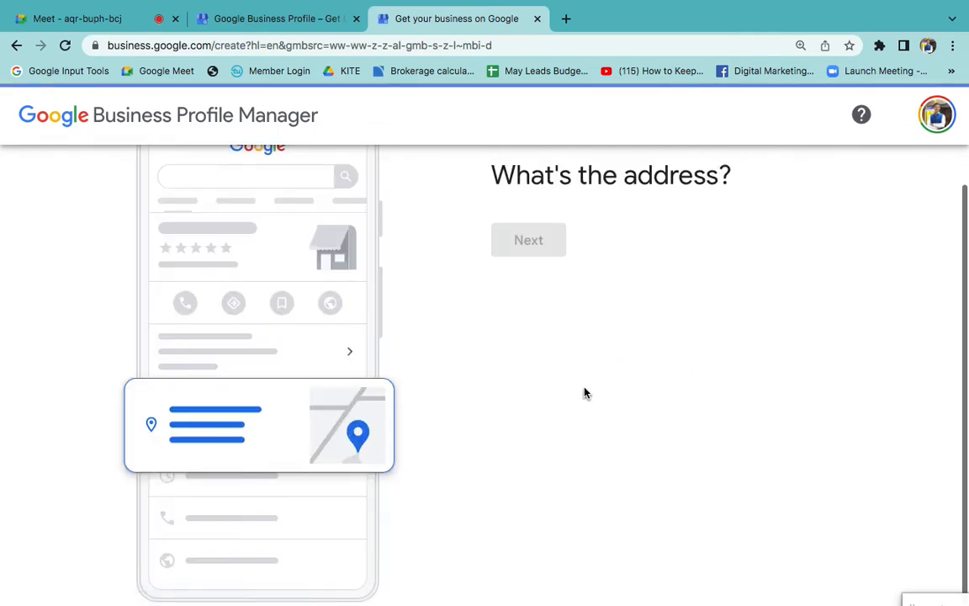
{"action": "left_click", "coordinate": [562, 417]}
{"action": "scroll", "coordinate": [563, 416], "scroll_direction": "down", "scroll_amount": 1}
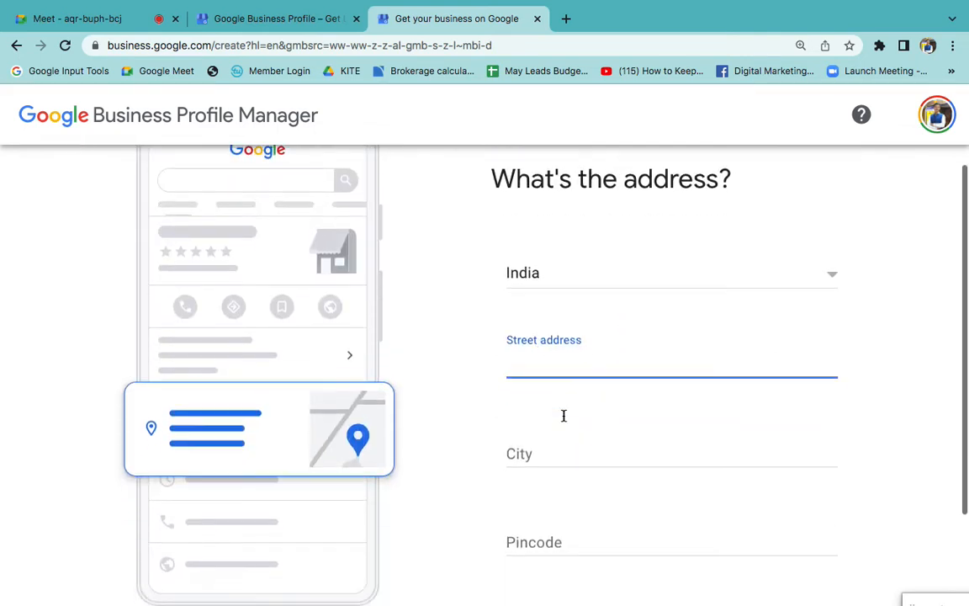
- Fill in the school's street address, city and pincode in the business address form
{"action": "type", "text": "Azad nagar"}
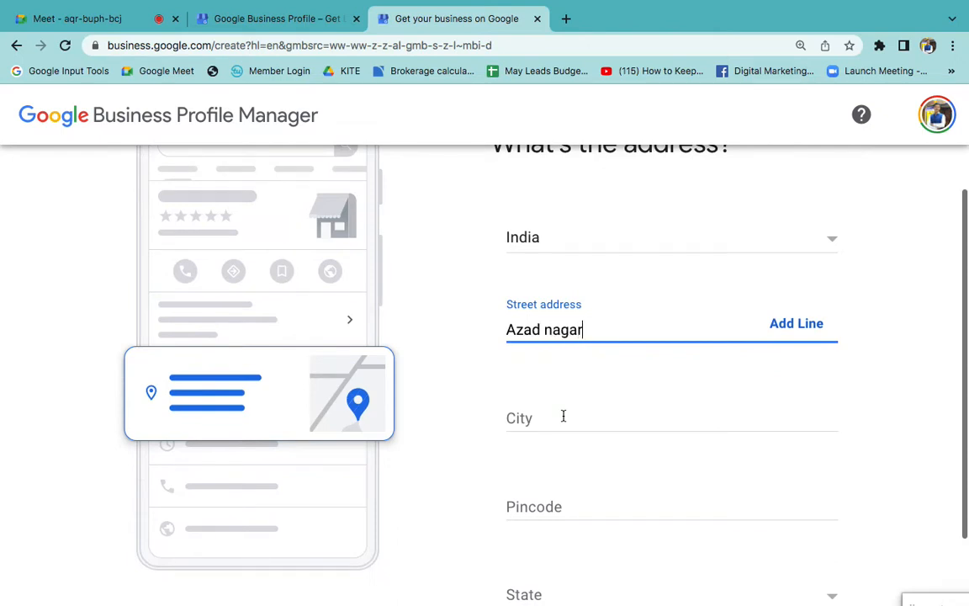
{"action": "left_click", "coordinate": [564, 416]}
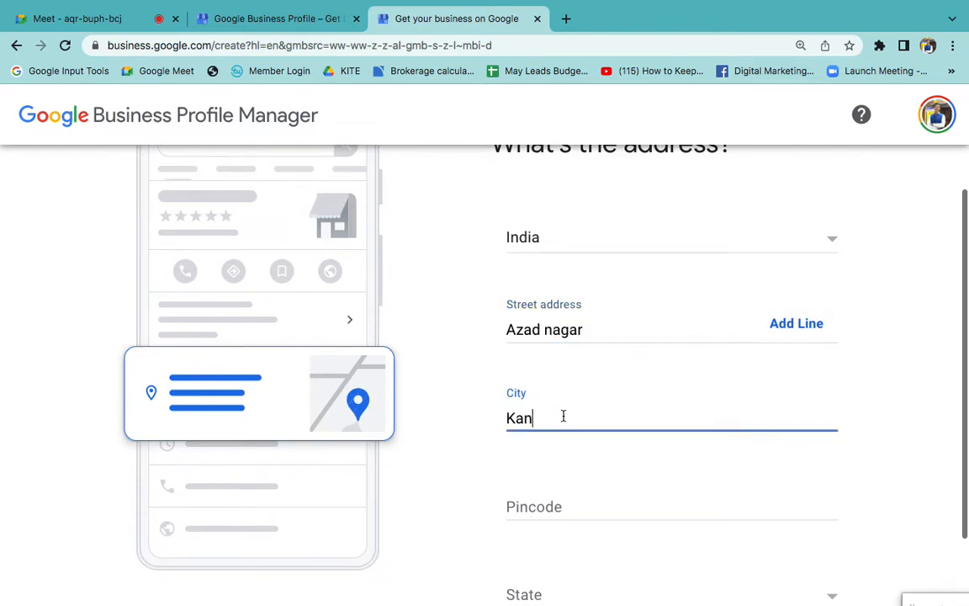
{"action": "type", "text": "Kanpur"}
{"action": "key", "text": "Tab"}
{"action": "type", "text": "20"}
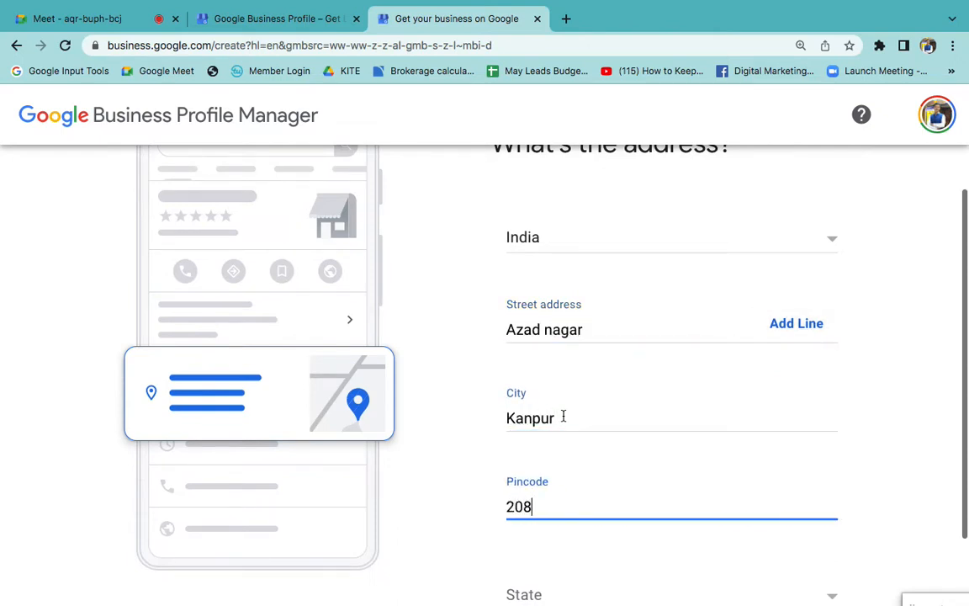
{"action": "type", "text": "8025"}
{"action": "scroll", "coordinate": [563, 415], "scroll_direction": "down", "scroll_amount": 1}
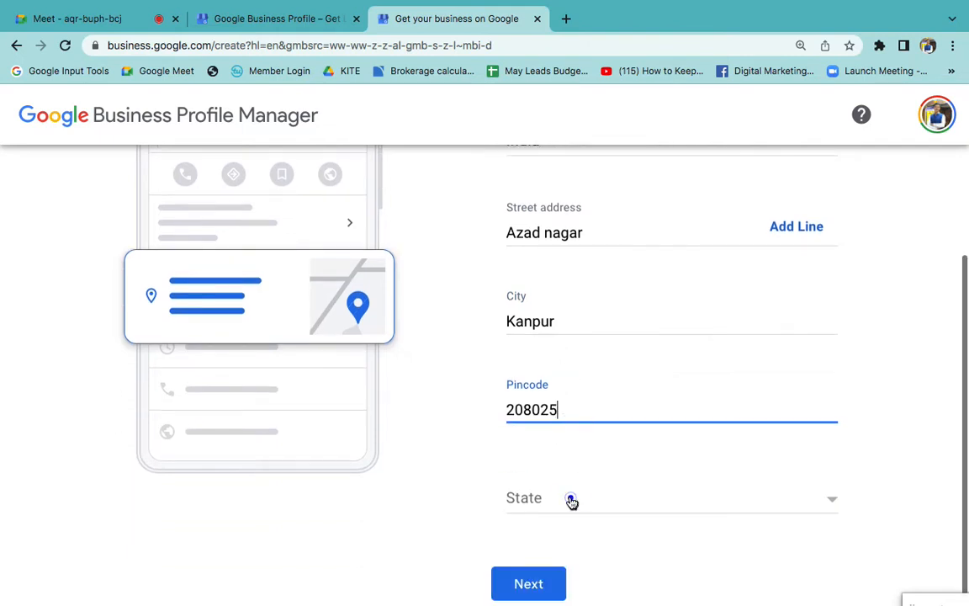
- Set the address state to Uttar Pradesh and submit the business address
{"action": "left_click", "coordinate": [571, 501]}
{"action": "key", "text": "u"}
{"action": "left_click", "coordinate": [580, 485]}
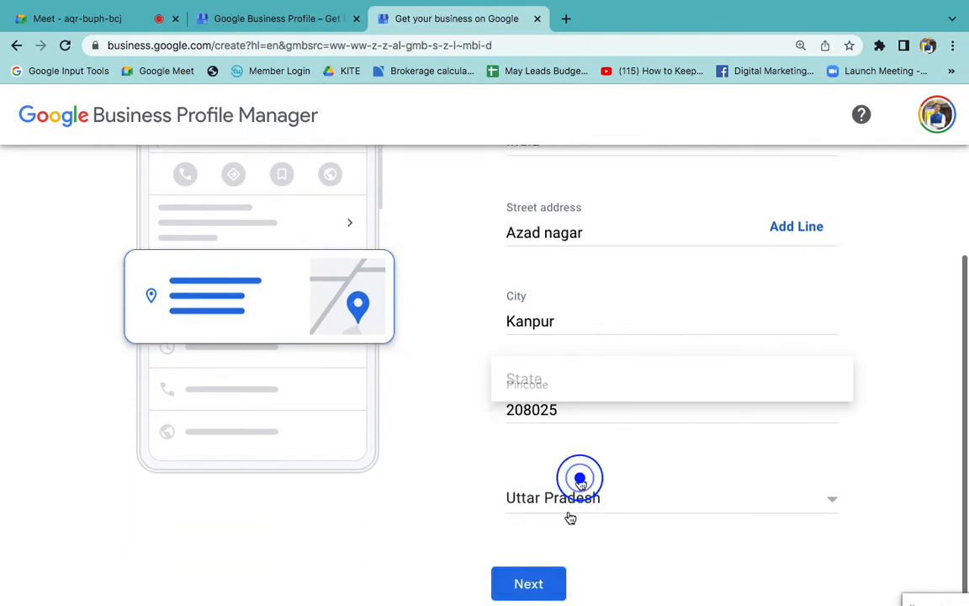
{"action": "left_click", "coordinate": [535, 580]}
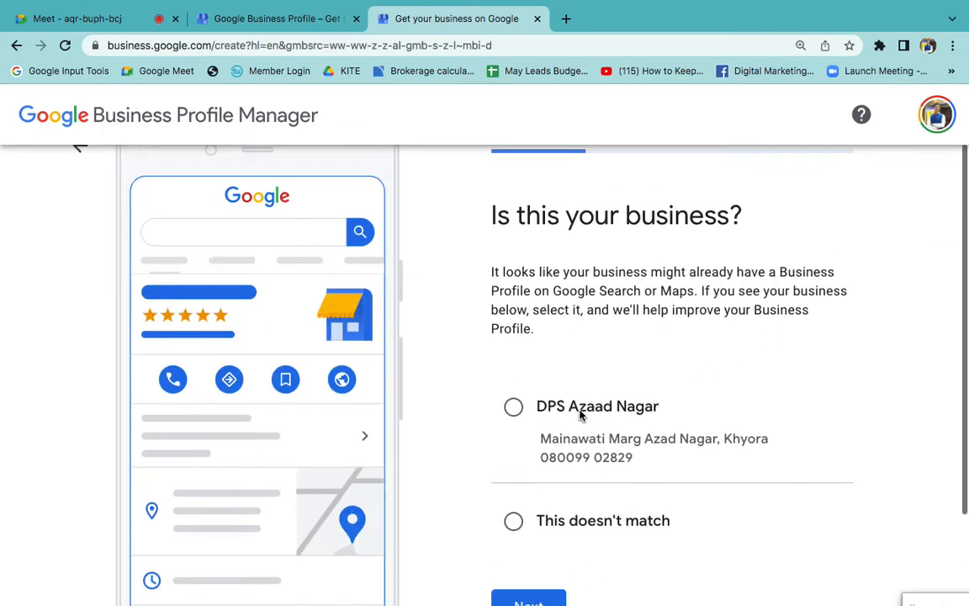
- Mark the suggested DPS Azaad Nagar profile as "This doesn't match" and continue to the map location
{"action": "left_click", "coordinate": [513, 521]}
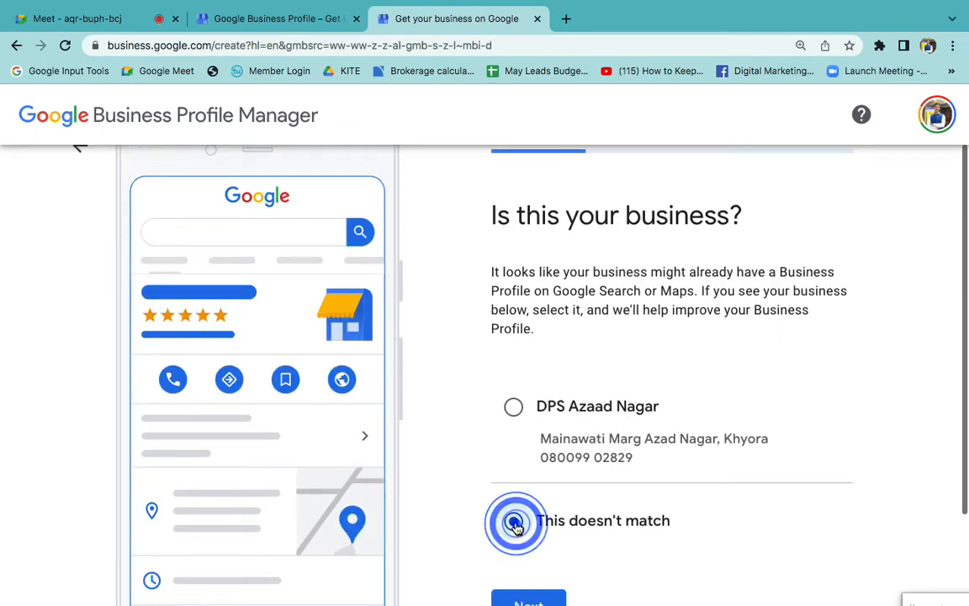
{"action": "scroll", "coordinate": [522, 547], "scroll_direction": "down", "scroll_amount": 1}
{"action": "left_click", "coordinate": [526, 569]}
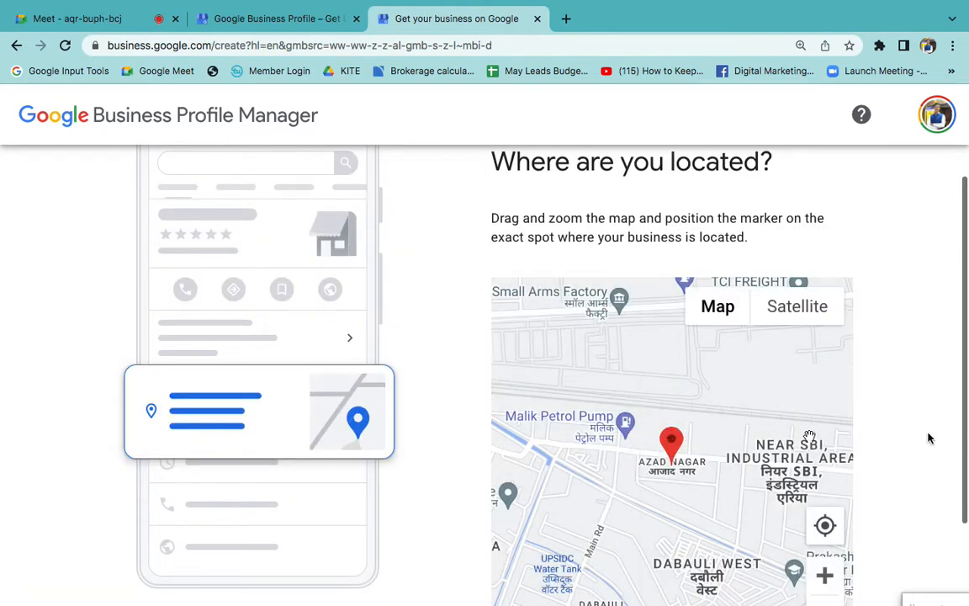
- Accept the proposed map marker position and answer No to providing deliveries or home and office visits
{"action": "scroll", "coordinate": [942, 444], "scroll_direction": "down", "scroll_amount": 2}
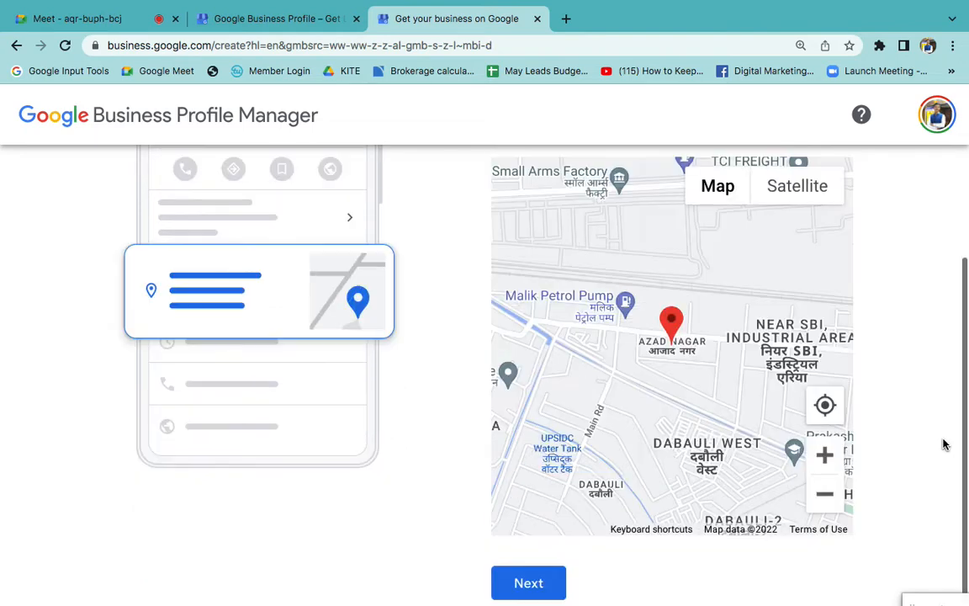
{"action": "left_click", "coordinate": [540, 584]}
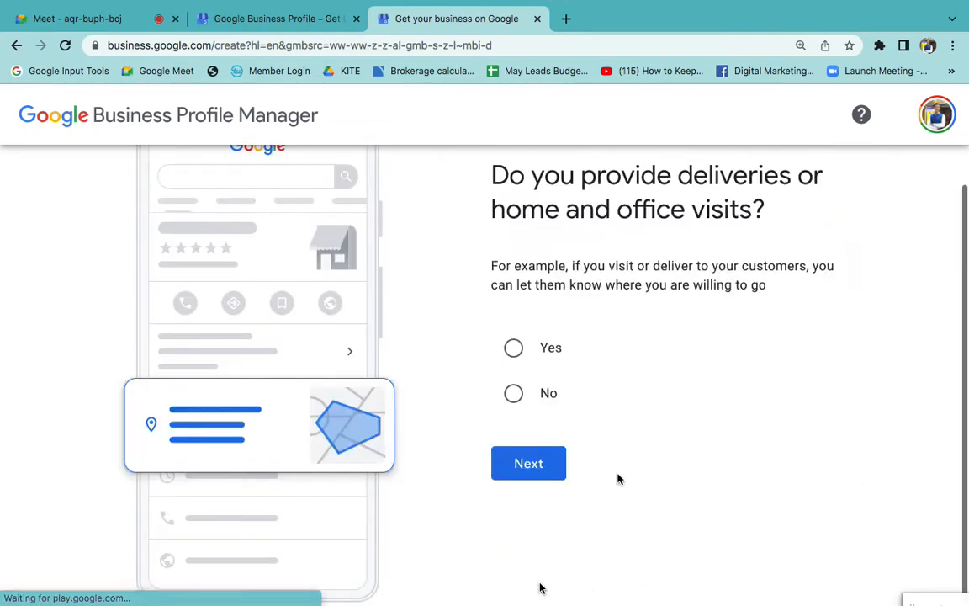
{"action": "left_click", "coordinate": [514, 423]}
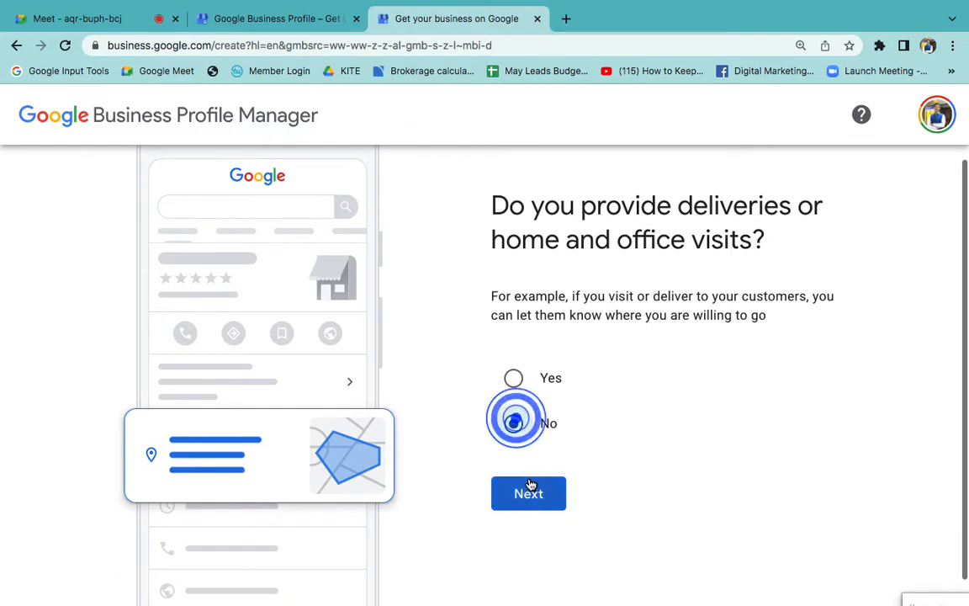
{"action": "left_click", "coordinate": [528, 484]}
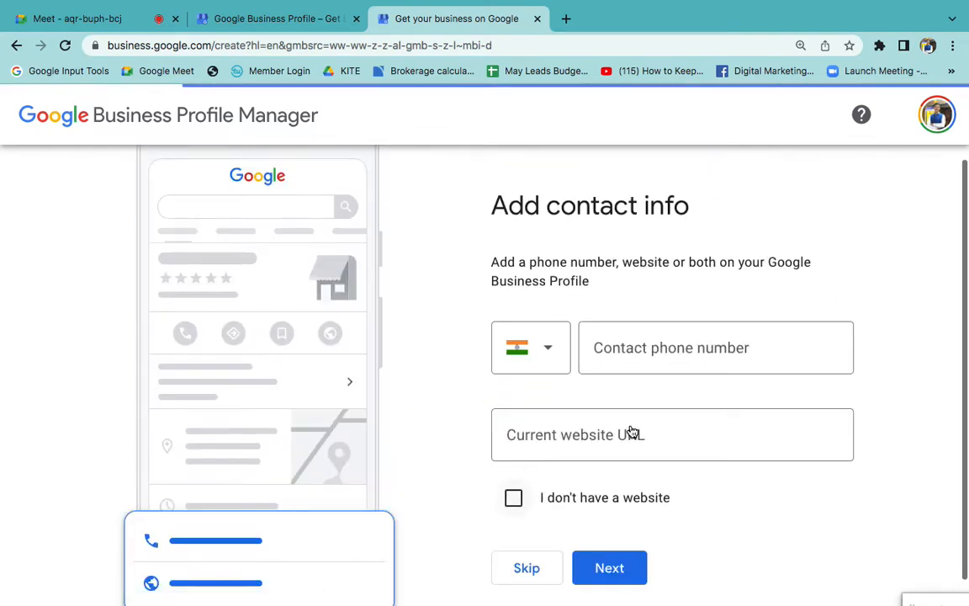
- Skip adding contact info and collapse the Postcard by mail option on the verification page
{"action": "left_click", "coordinate": [664, 323]}
{"action": "left_click", "coordinate": [623, 424]}
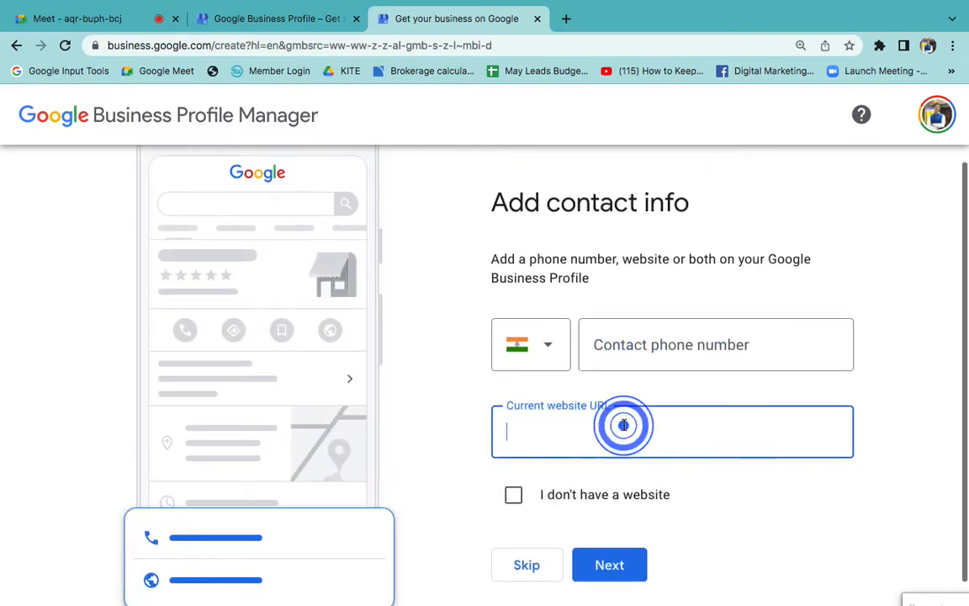
{"action": "scroll", "coordinate": [531, 575], "scroll_direction": "down", "scroll_amount": 1}
{"action": "left_click", "coordinate": [527, 548]}
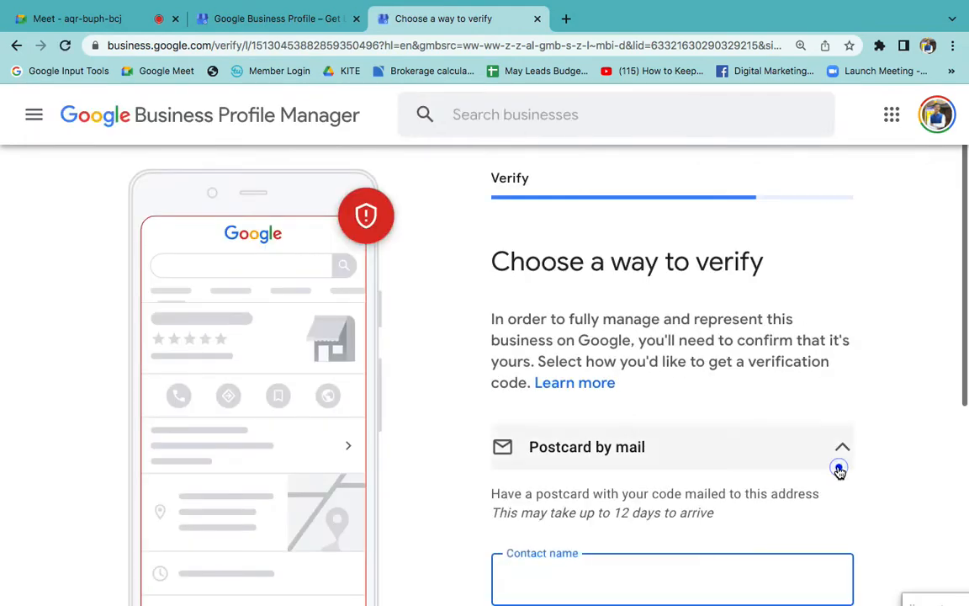
{"action": "left_click", "coordinate": [839, 462]}
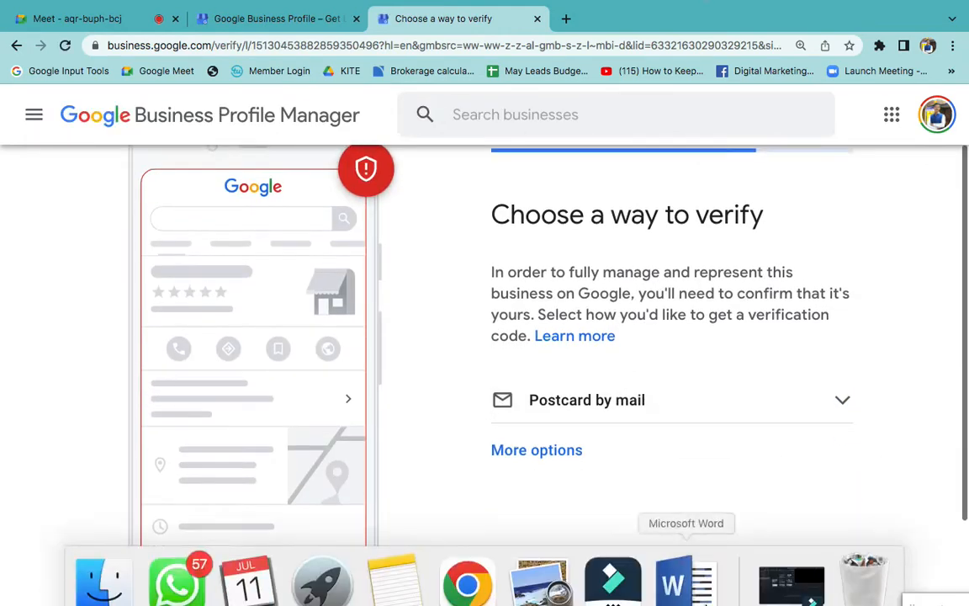
- Switch to the Microsoft Word document and insert blank lines below the Off-Page SEO list to reach a new page
{"action": "left_click", "coordinate": [686, 579]}
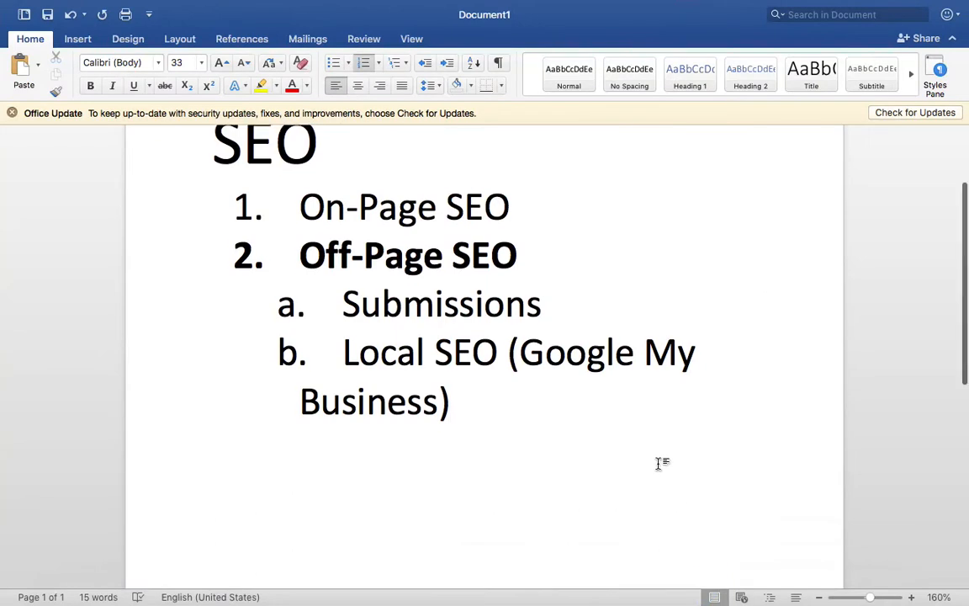
{"action": "left_click_drag", "start_coordinate": [629, 459], "coordinate": [391, 310]}
{"action": "left_click", "coordinate": [456, 383]}
{"action": "scroll", "coordinate": [471, 395], "scroll_direction": "down", "scroll_amount": 4}
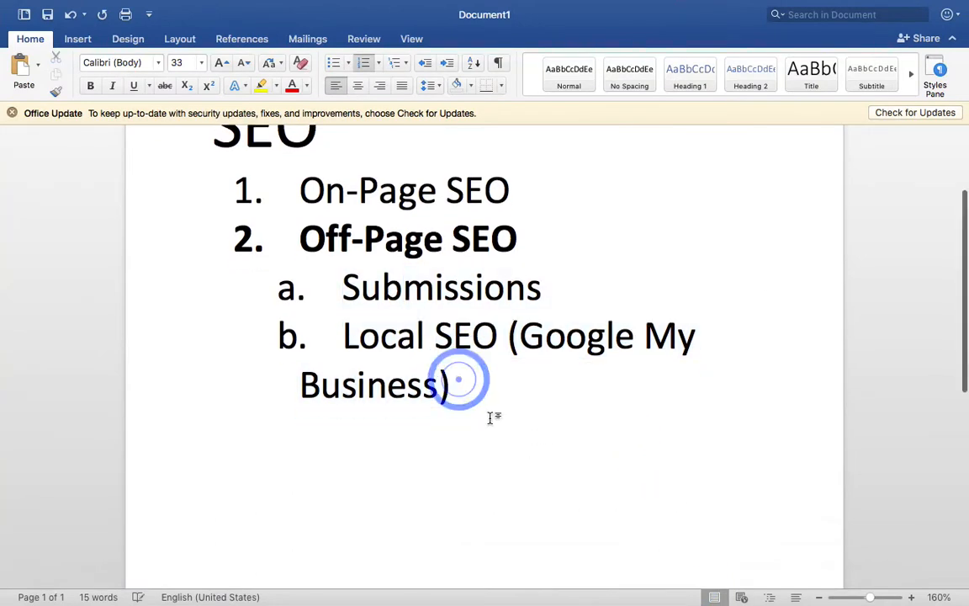
{"action": "key", "text": "Return"}
{"action": "key", "text": "Return"}
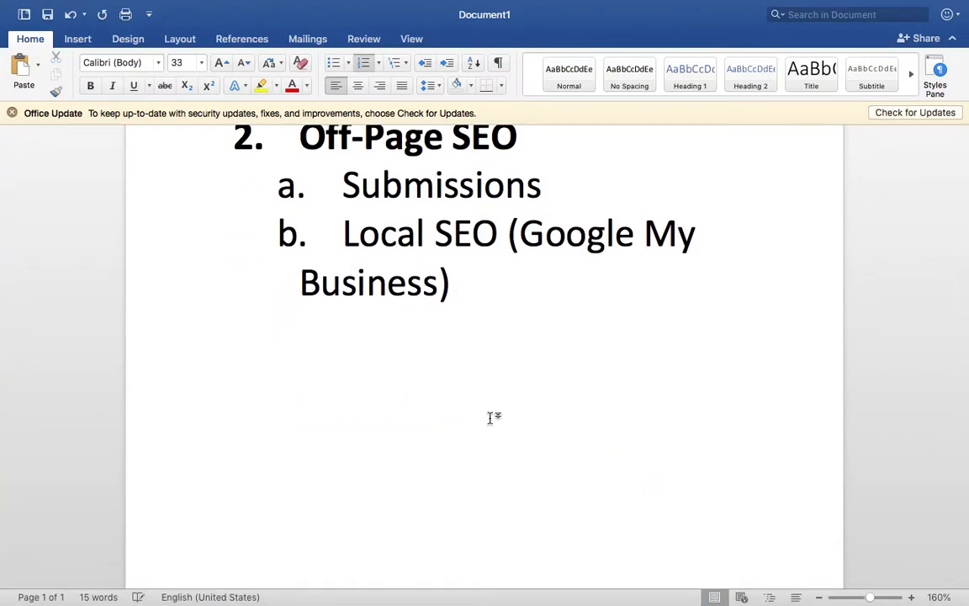
{"action": "key", "text": "Return"}
{"action": "key", "text": "Return"}
{"action": "key", "text": "Return"}
{"action": "key", "text": "Return"}
{"action": "key", "text": "Return"}
{"action": "key", "text": "Return"}
{"action": "key", "text": "Return"}
{"action": "key", "text": "Return"}
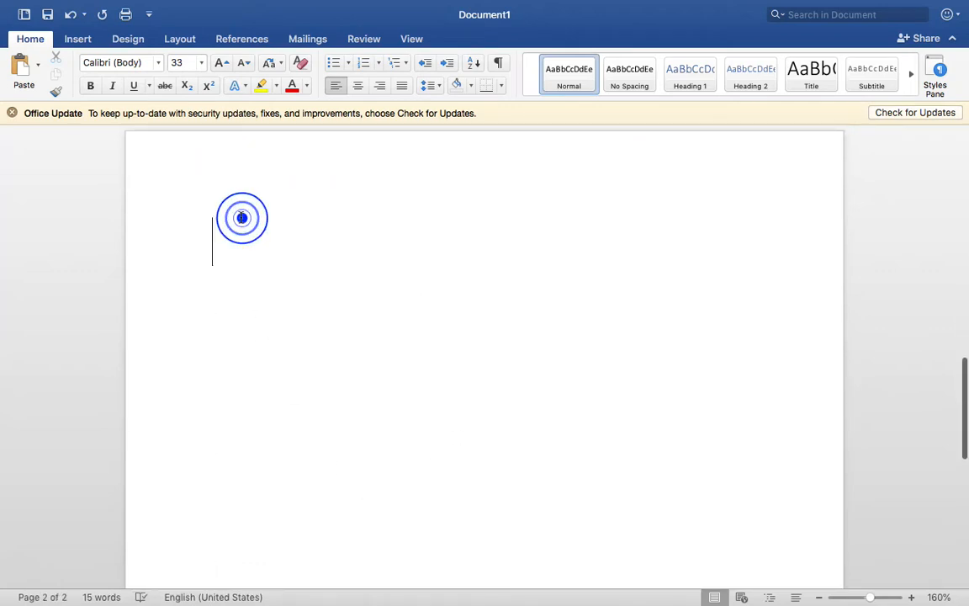
- Write the heading "LOCAL SEO – GMB" on the new page and start a numbered list with "Signup" below it
{"action": "type", "text": "LOCAL SEO - GMB"}
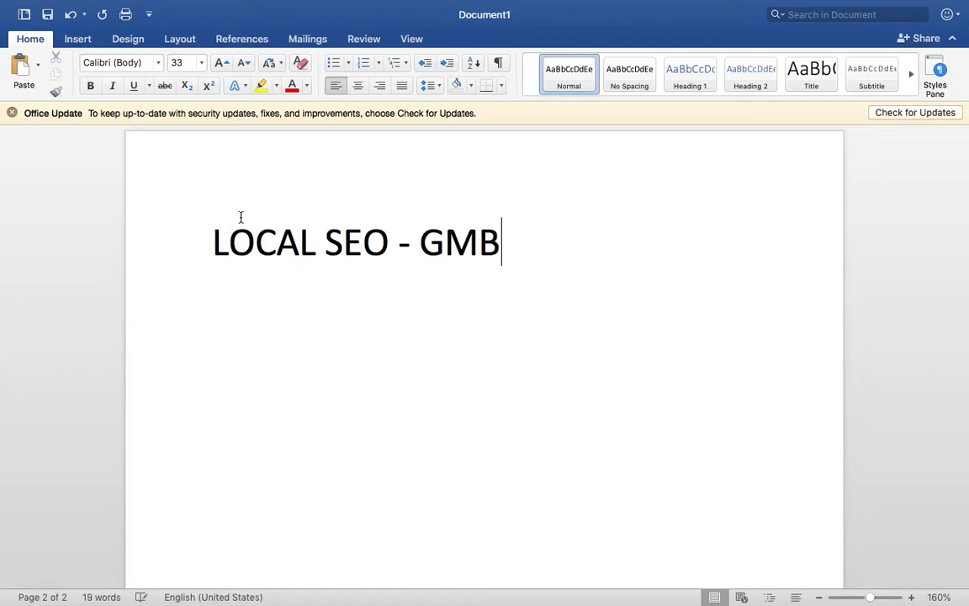
{"action": "key", "text": "Return"}
{"action": "type", "text": "1. Signup"}
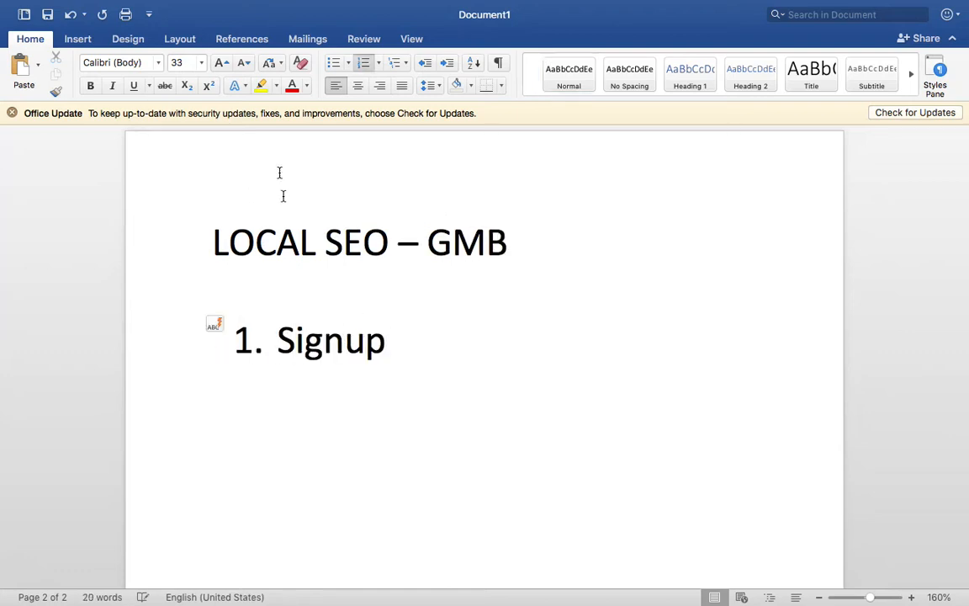
- Make the "LOCAL SEO – GMB" heading bold and add "Verify" as the second numbered item
{"action": "triple_click", "coordinate": [285, 223]}
{"action": "key", "text": "super+b"}
{"action": "left_click", "coordinate": [463, 382]}
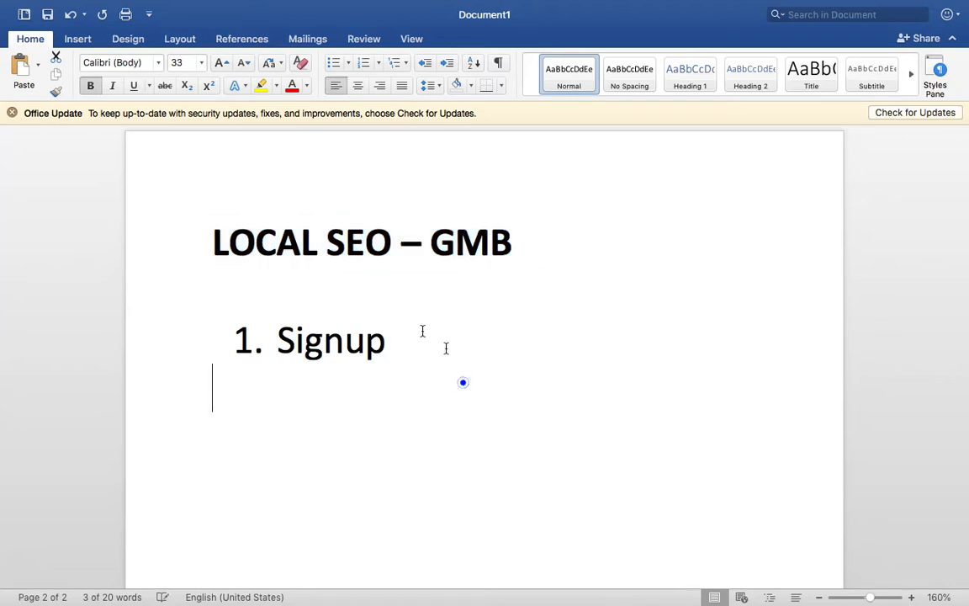
{"action": "left_click", "coordinate": [423, 330]}
{"action": "key", "text": "Return"}
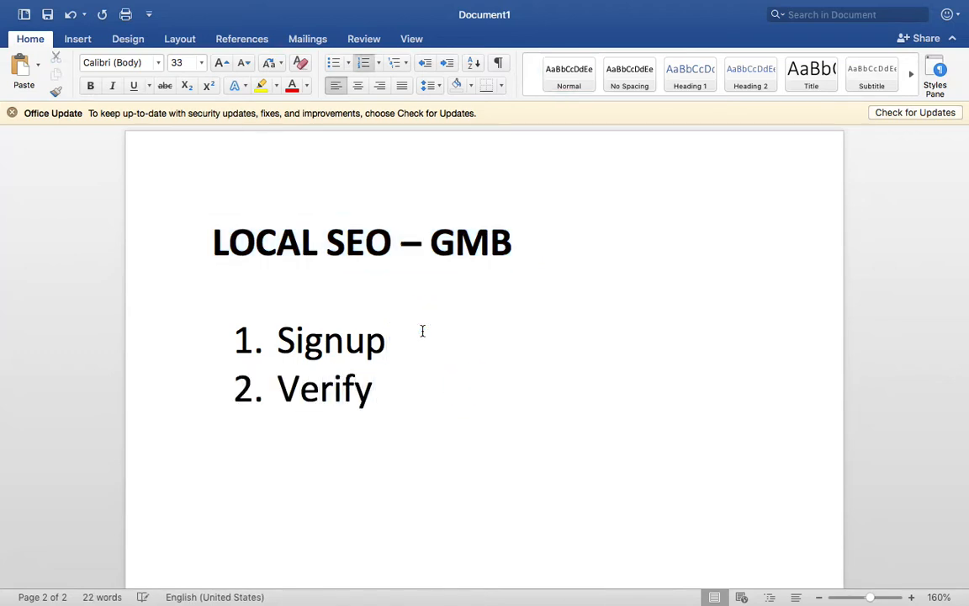
- Switch to the browser and review the Postcard by mail option's delivery note, mailing address and contact name field
{"action": "key", "text": "ctrl+Left"}
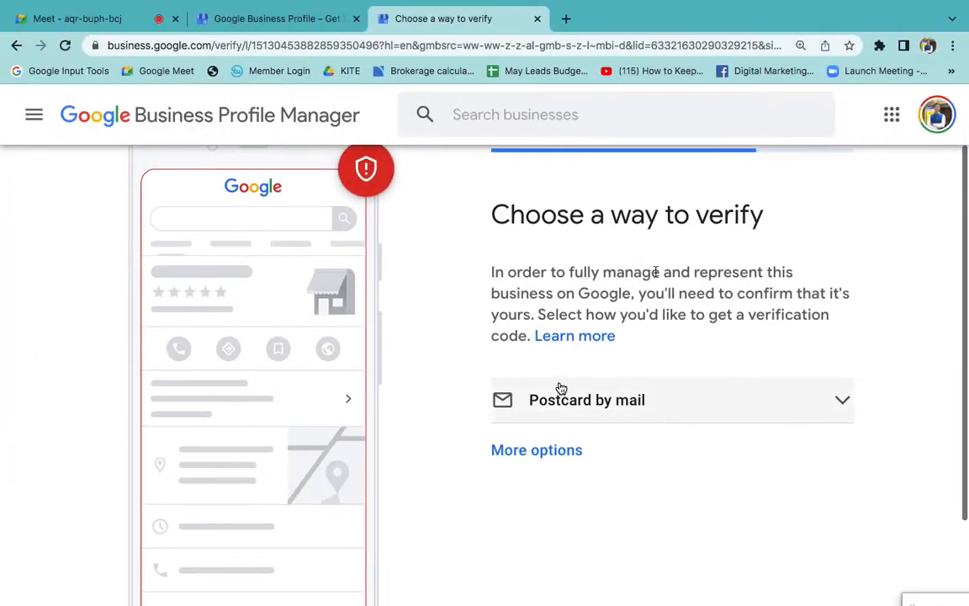
{"action": "left_click", "coordinate": [567, 408]}
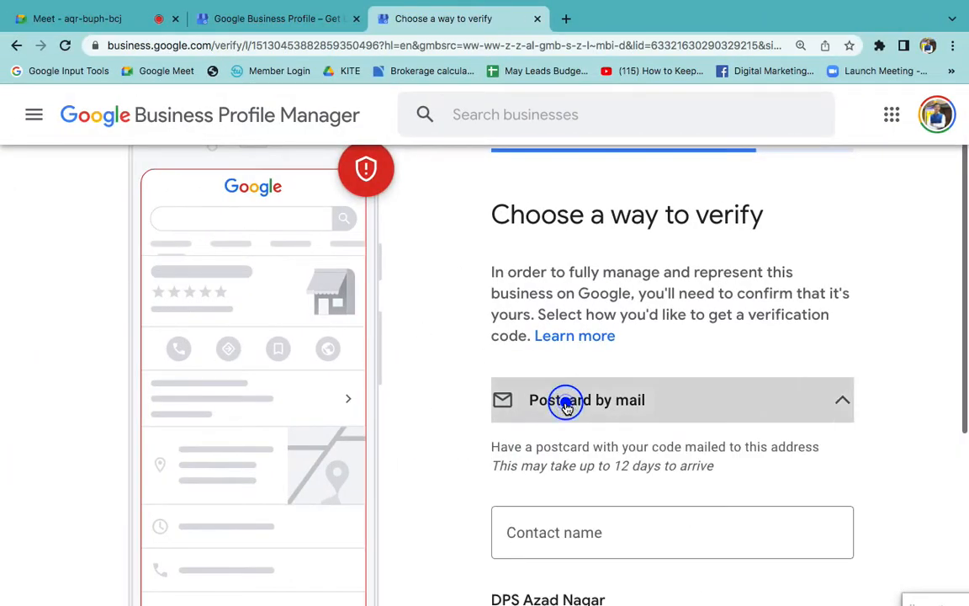
{"action": "scroll", "coordinate": [599, 460], "scroll_direction": "down", "scroll_amount": 5}
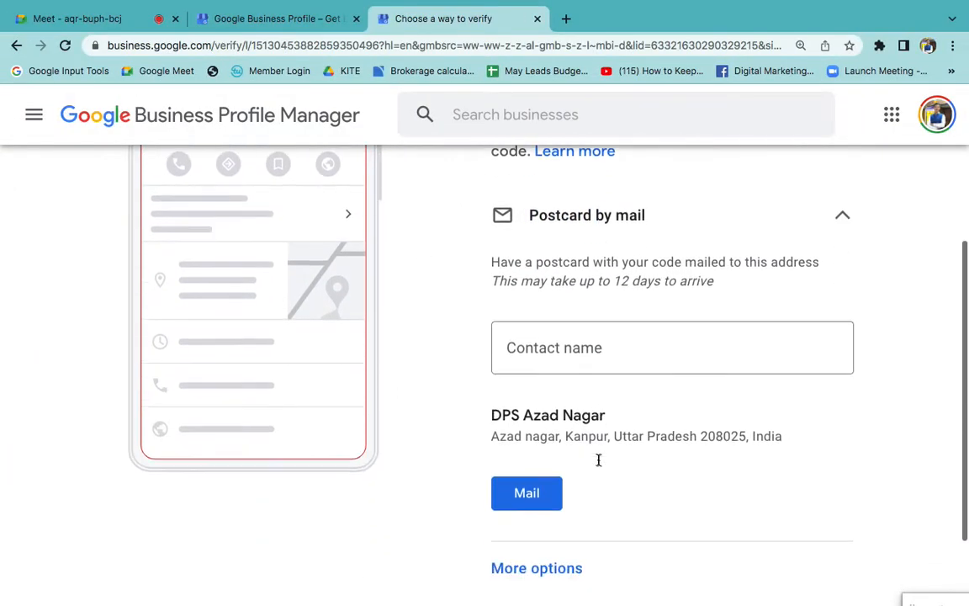
{"action": "left_click_drag", "start_coordinate": [492, 391], "coordinate": [794, 408]}
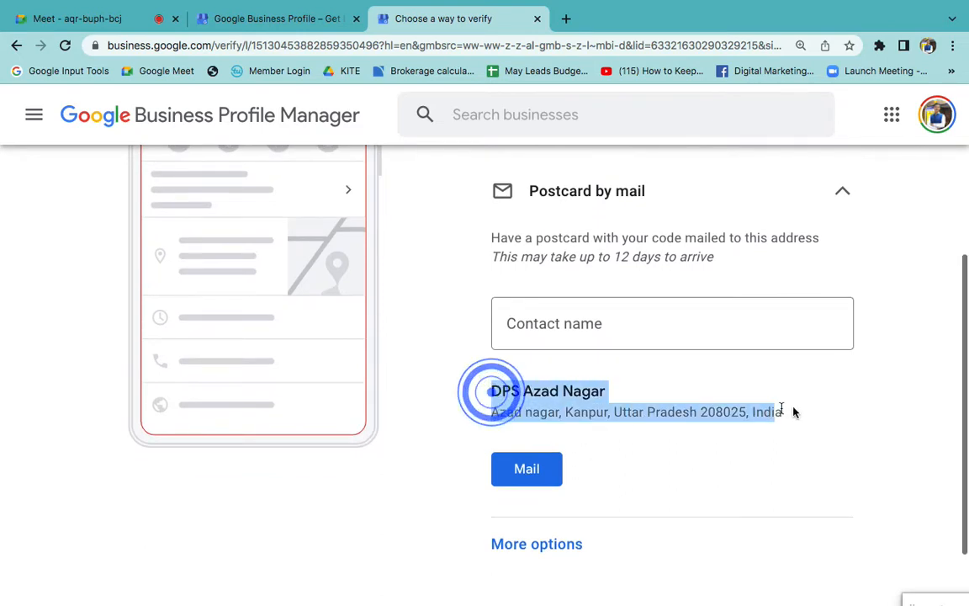
{"action": "left_click_drag", "start_coordinate": [740, 254], "coordinate": [553, 250]}
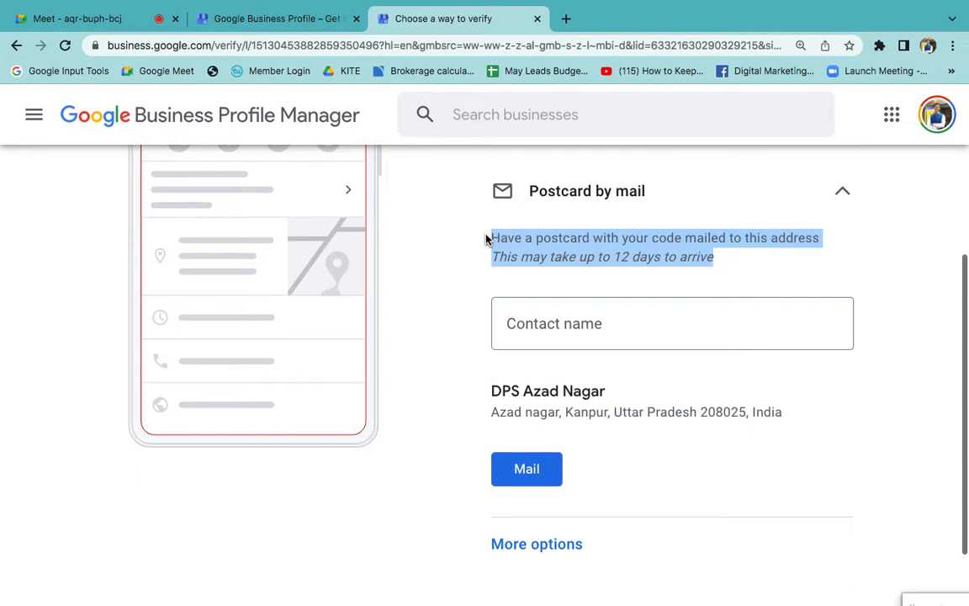
{"action": "left_click", "coordinate": [534, 340]}
{"action": "scroll", "coordinate": [534, 339], "scroll_direction": "up", "scroll_amount": 1}
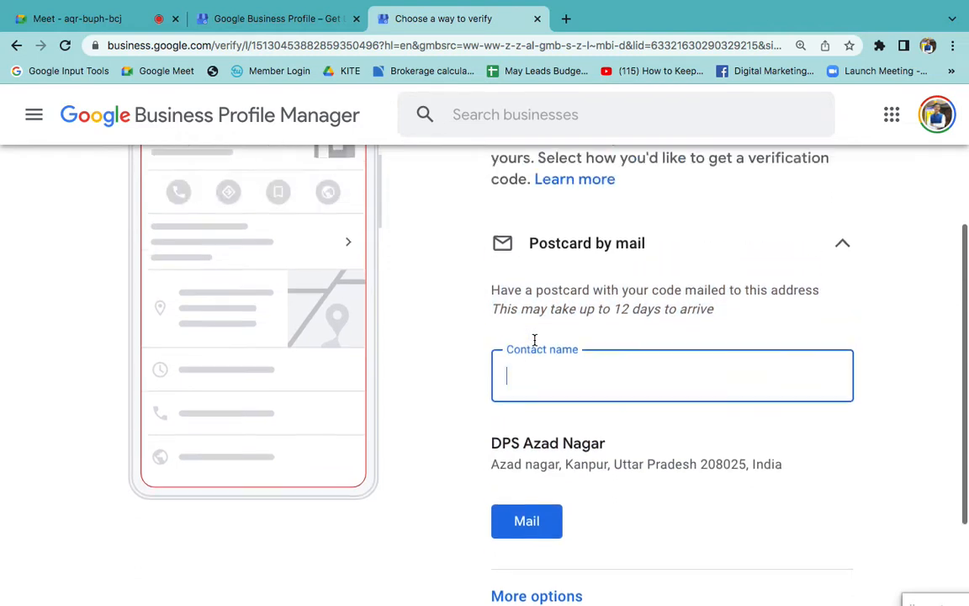
{"action": "left_click", "coordinate": [622, 255]}
{"action": "scroll", "coordinate": [486, 268], "scroll_direction": "up", "scroll_amount": 2}
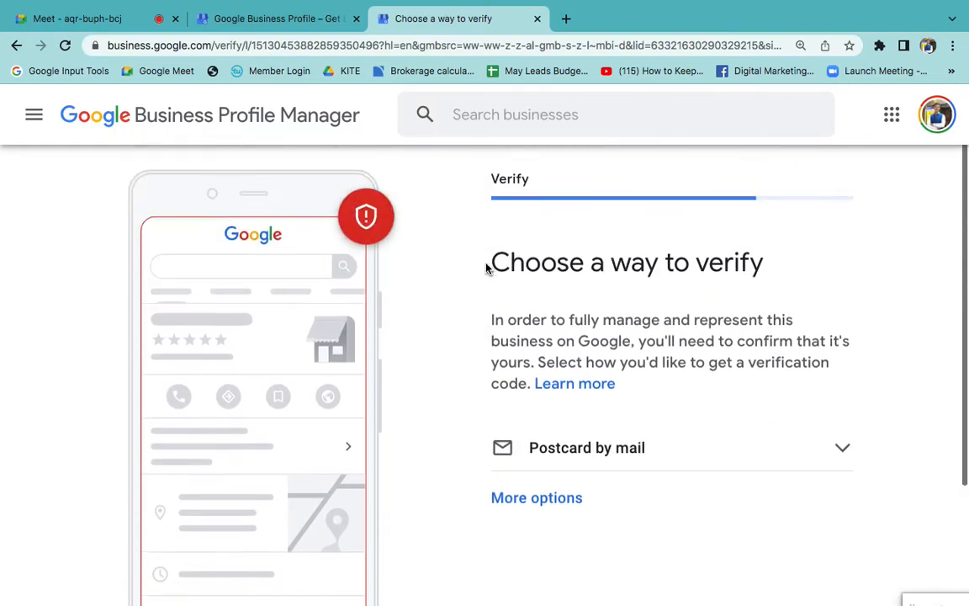
- Switch back to the Word document and add an empty third item to the numbered list
{"action": "key", "text": "ctrl+Left"}
{"action": "key", "text": "ctrl+Right"}
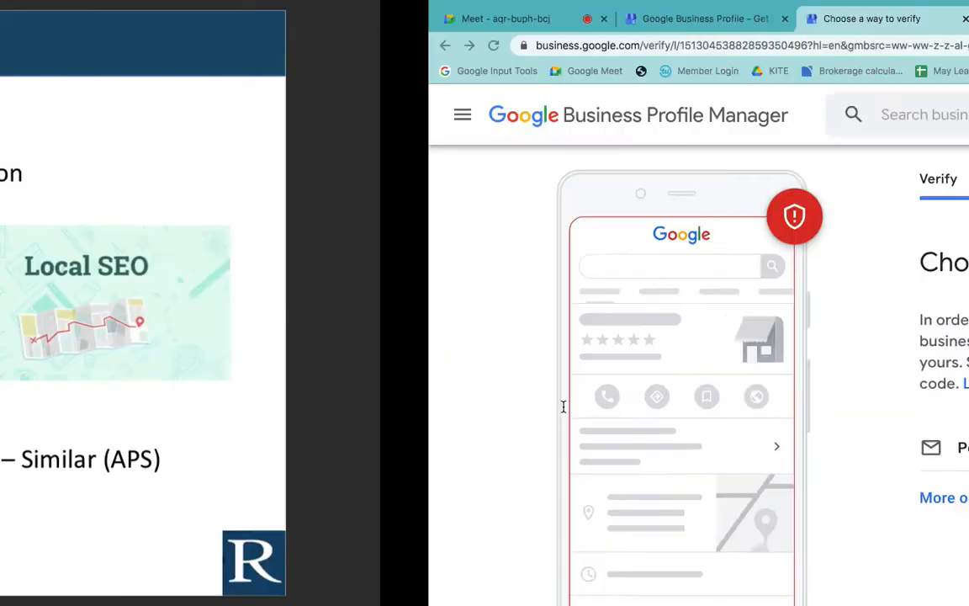
{"action": "key", "text": "ctrl+Right"}
{"action": "left_click", "coordinate": [498, 406]}
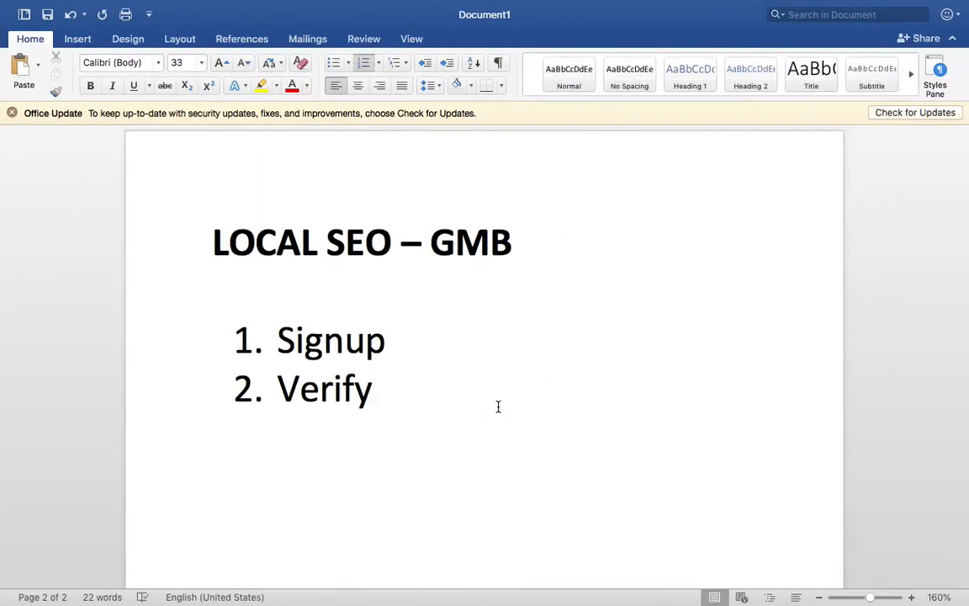
{"action": "scroll", "coordinate": [497, 406], "scroll_direction": "down", "scroll_amount": 2}
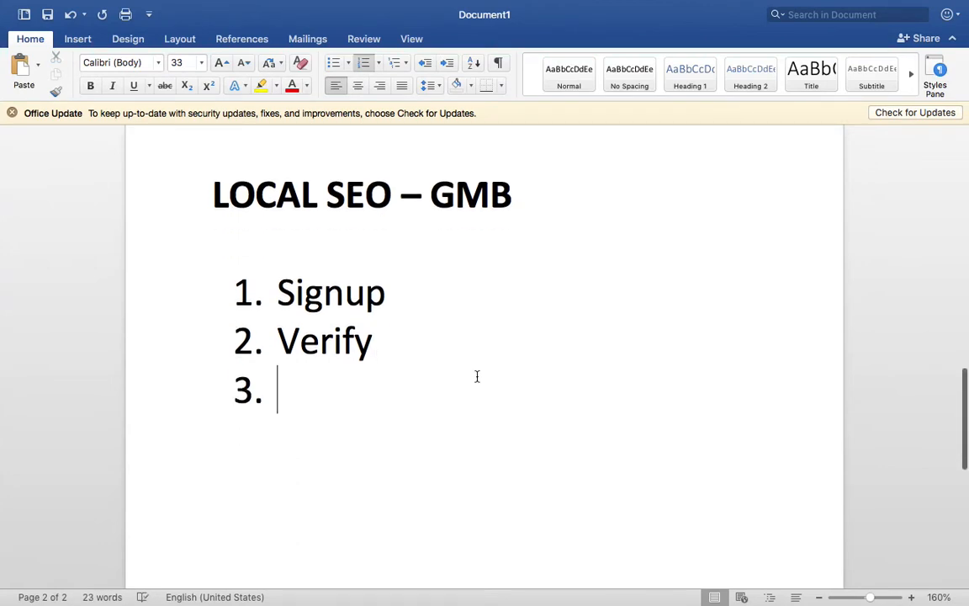
- Review the heading and the Signup and Verify items by selecting them, and place the cursor in the third item
{"action": "triple_click", "coordinate": [386, 172]}
{"action": "triple_click", "coordinate": [410, 275]}
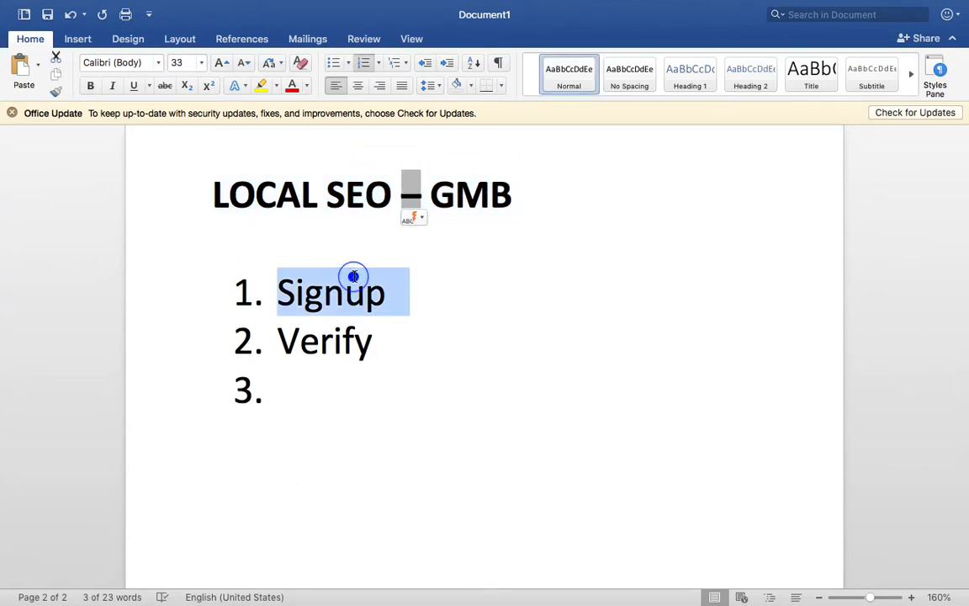
{"action": "triple_click", "coordinate": [334, 345]}
{"action": "left_click", "coordinate": [335, 383]}
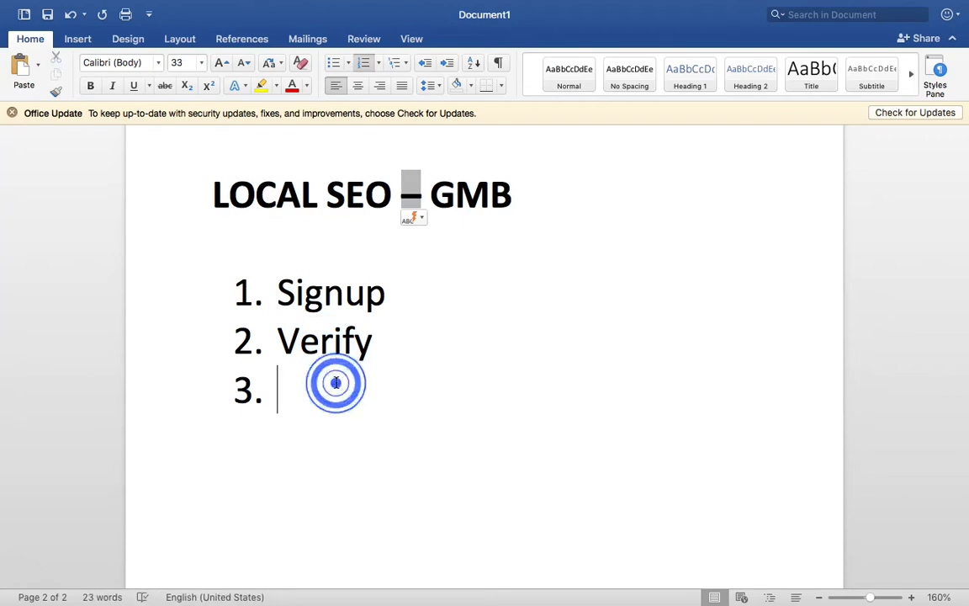
- Switch to the browser, review the Postcard by mail and Other options verification choices, and return to the businesses list
{"action": "key", "text": "ctrl+Left"}
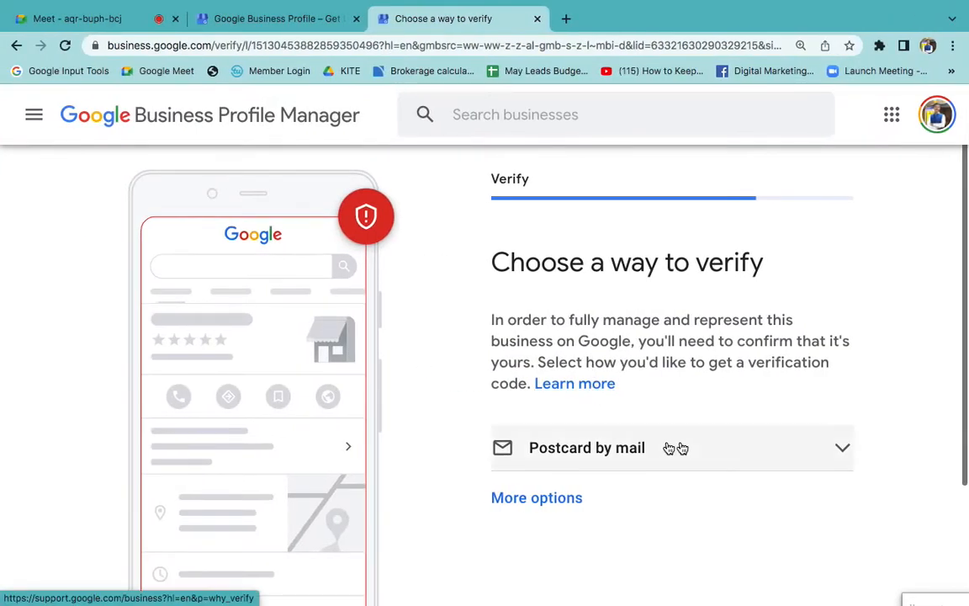
{"action": "left_click", "coordinate": [676, 453]}
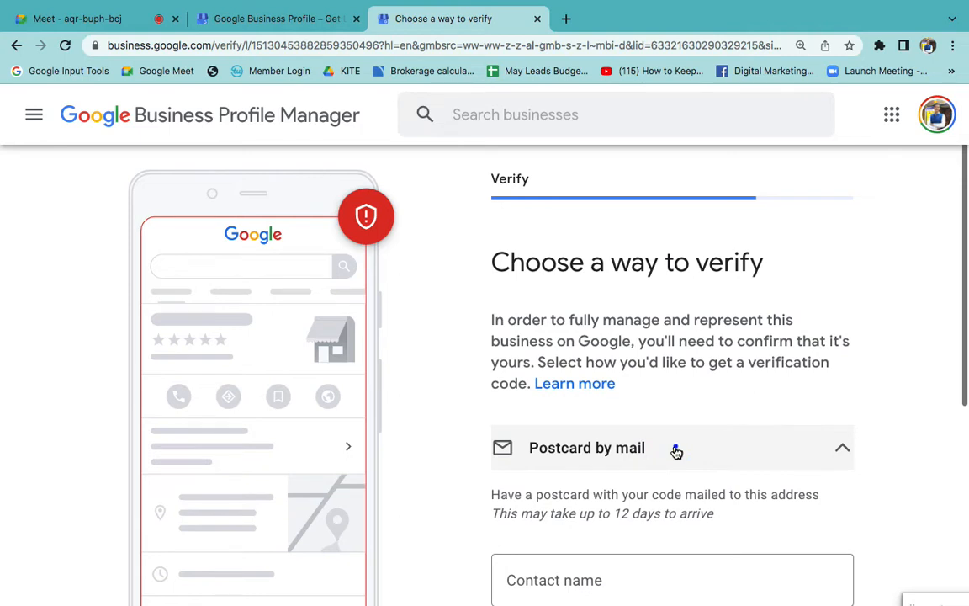
{"action": "left_click", "coordinate": [676, 453]}
{"action": "scroll", "coordinate": [677, 452], "scroll_direction": "down", "scroll_amount": 2}
{"action": "left_click", "coordinate": [545, 425]}
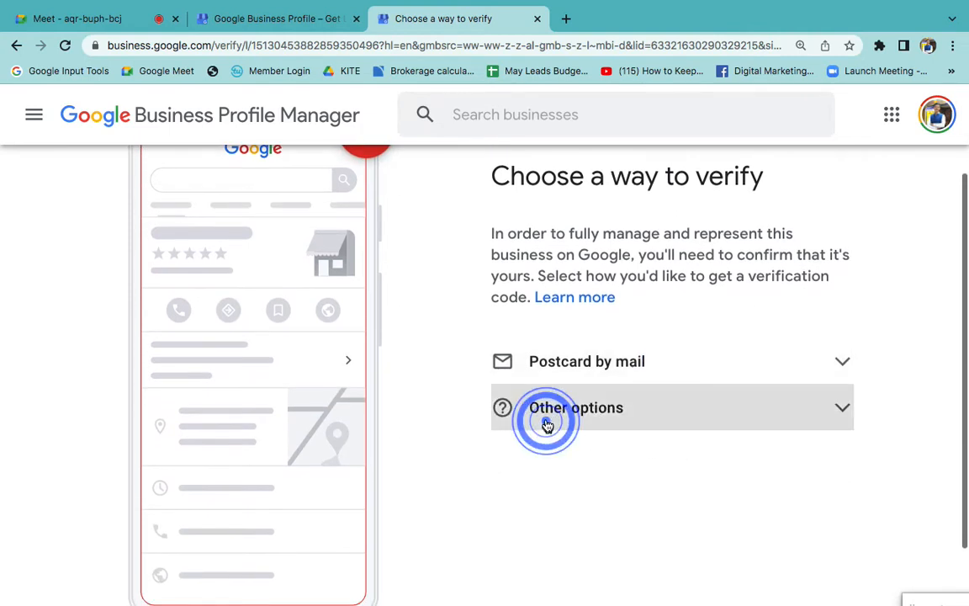
{"action": "left_click", "coordinate": [572, 410]}
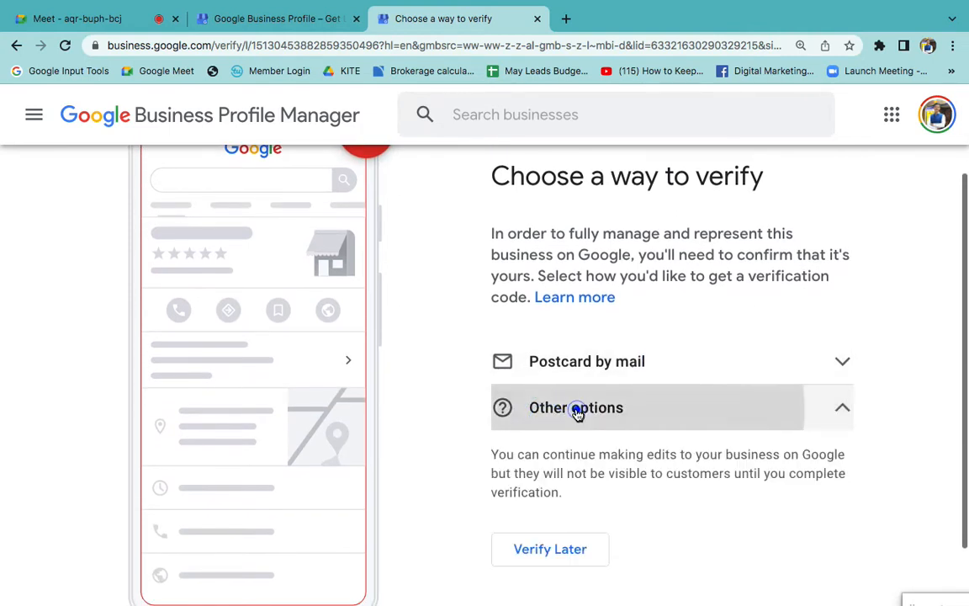
{"action": "left_click", "coordinate": [633, 362]}
{"action": "scroll", "coordinate": [610, 469], "scroll_direction": "down", "scroll_amount": 2}
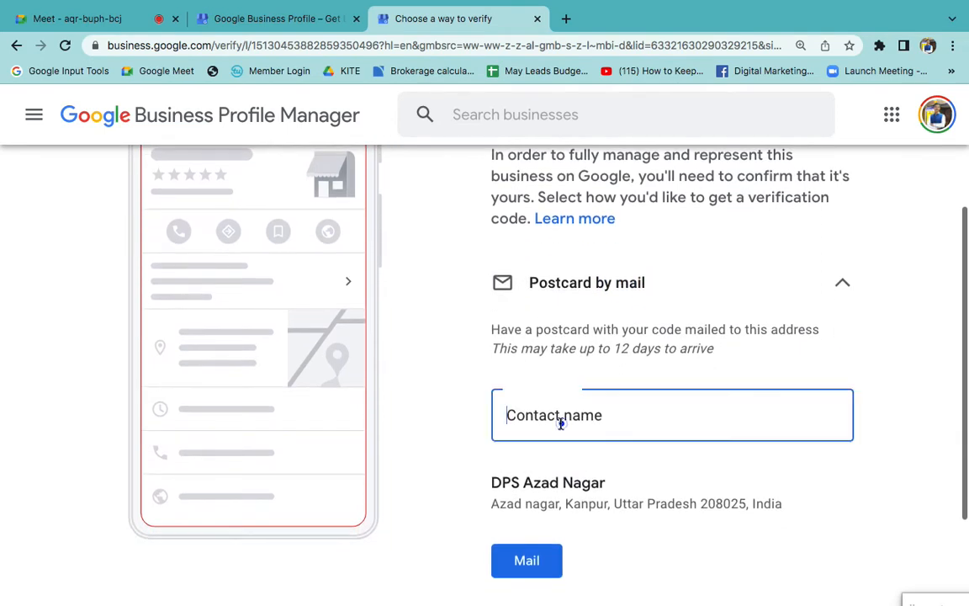
{"action": "left_click", "coordinate": [560, 422]}
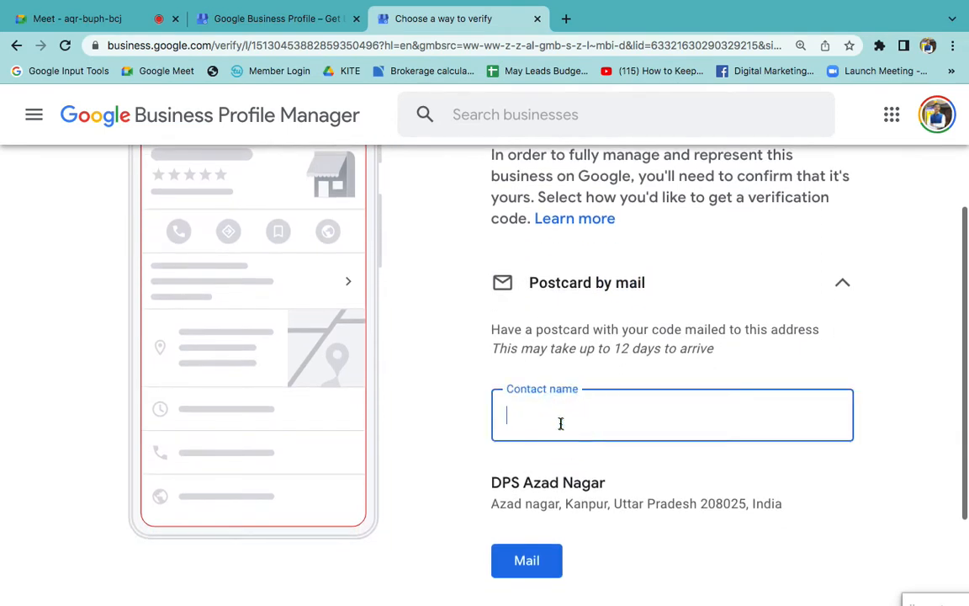
{"action": "left_click", "coordinate": [164, 123]}
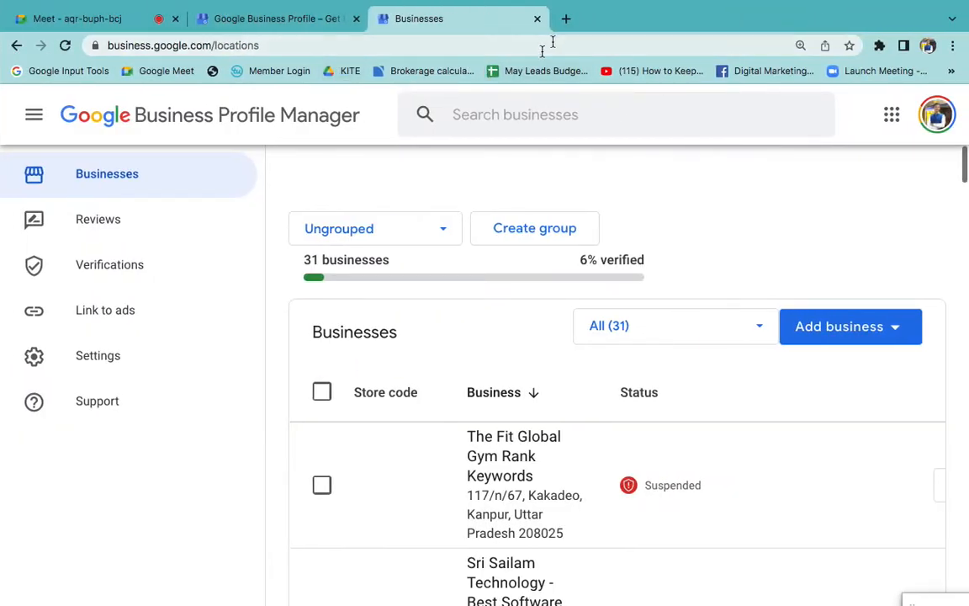
- Search Google for "best jewellers in kanpur" in a new browser tab
{"action": "left_click", "coordinate": [572, 21]}
{"action": "type", "text": "b"}
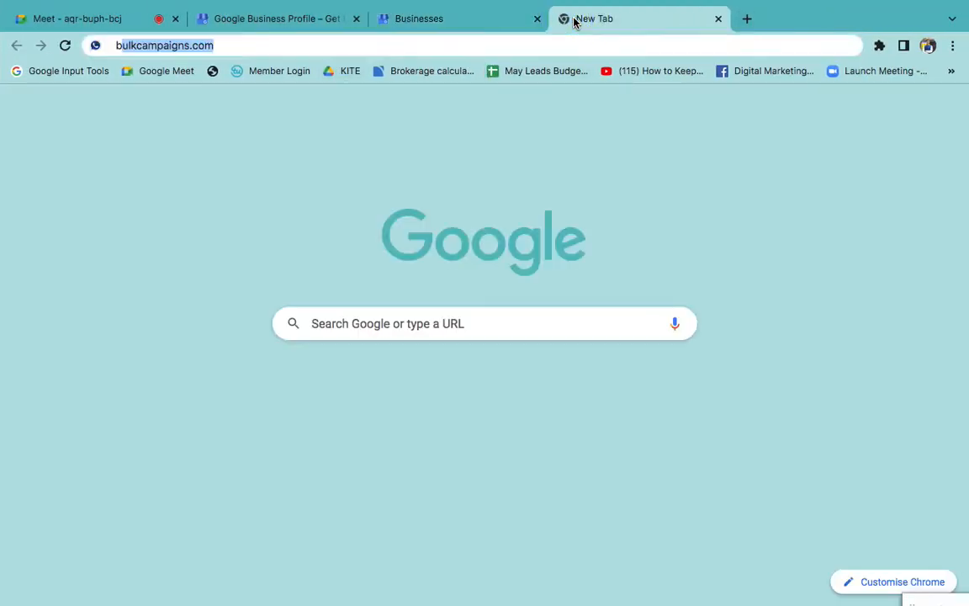
{"action": "type", "text": "est jewe"}
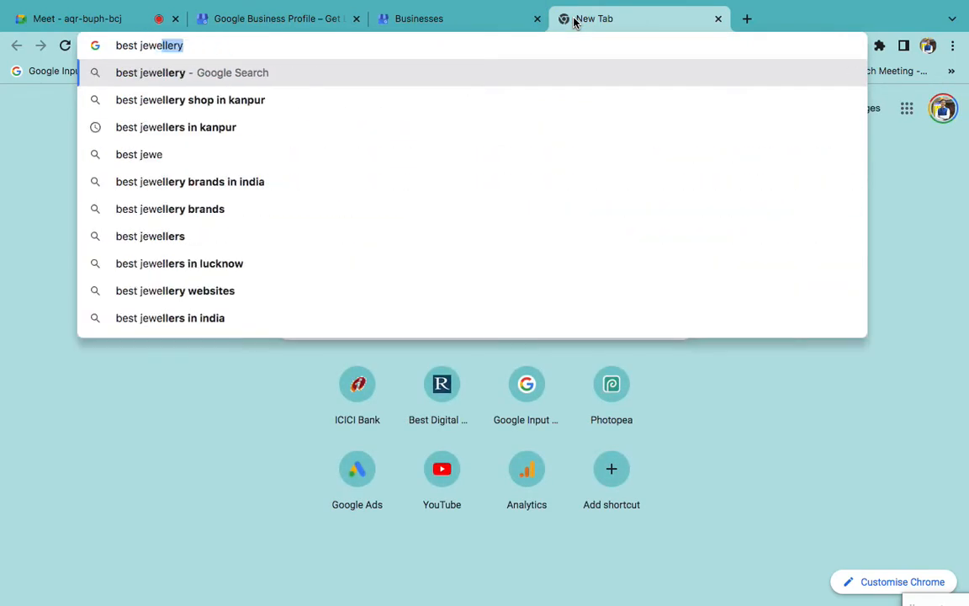
{"action": "key", "text": "Down"}
{"action": "key", "text": "Down"}
{"action": "key", "text": "Return"}
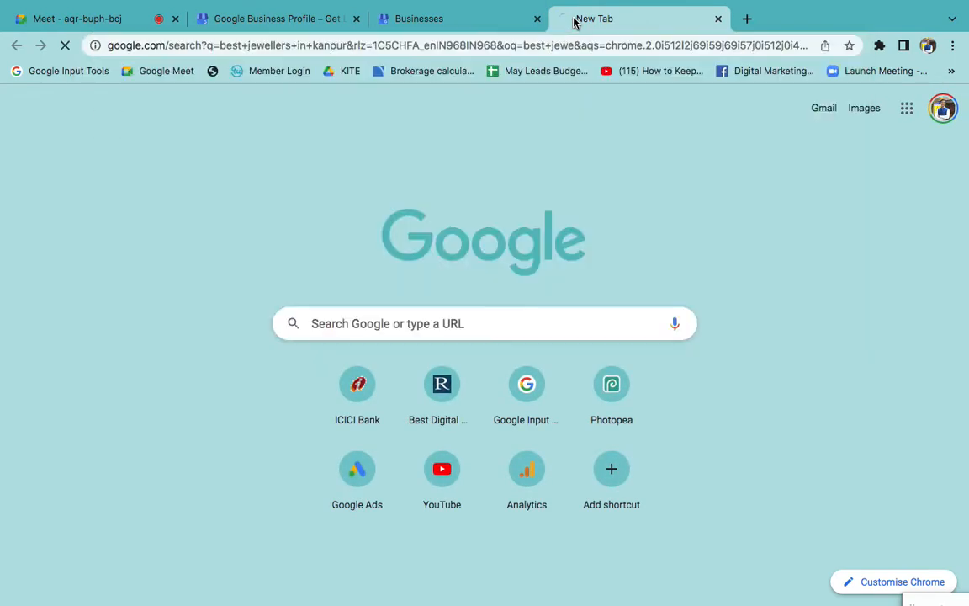
- Open the full list of places for the Jewellery Shops results and look through the listed businesses
{"action": "scroll", "coordinate": [419, 329], "scroll_direction": "down", "scroll_amount": 2}
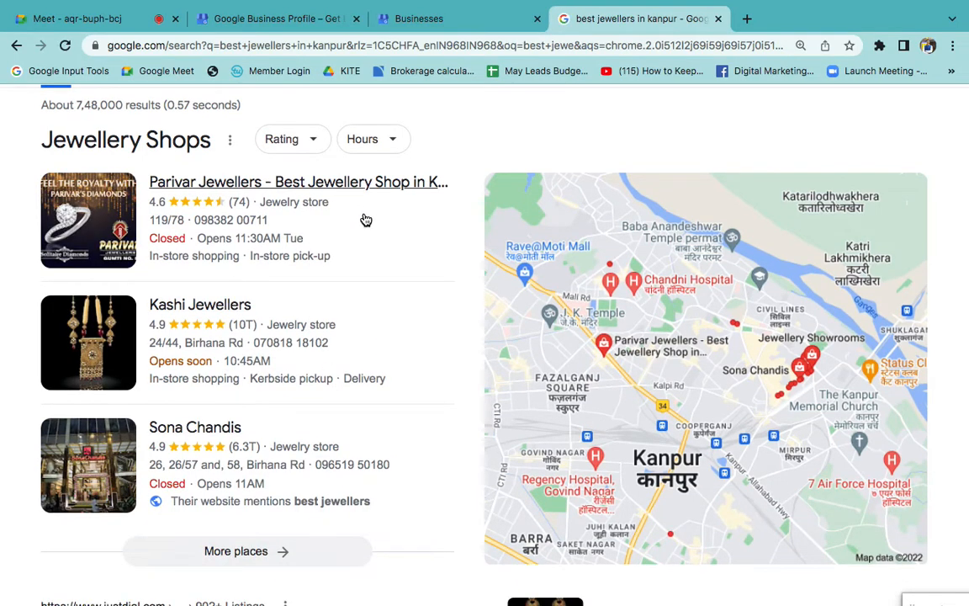
{"action": "left_click", "coordinate": [228, 559]}
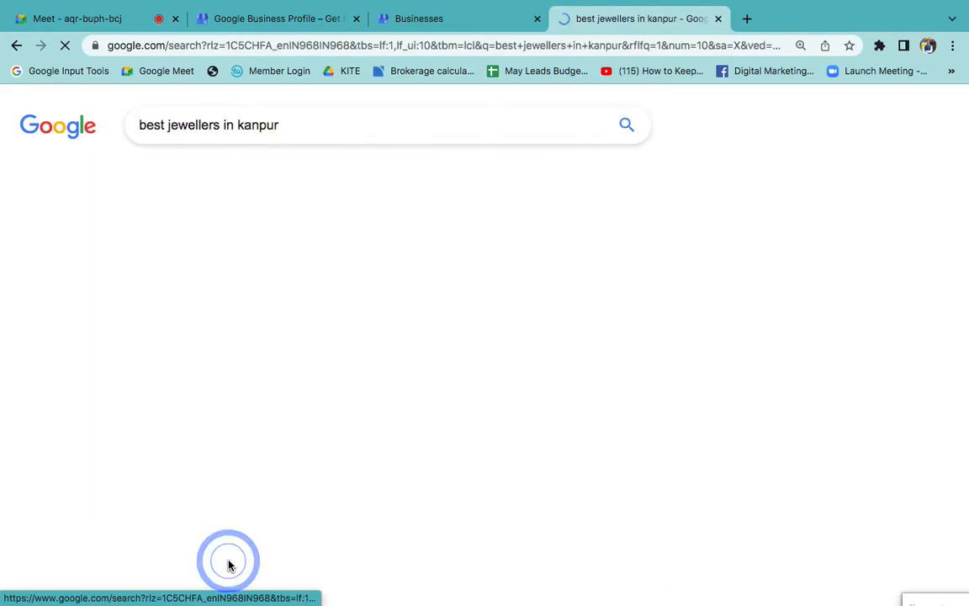
{"action": "scroll", "coordinate": [192, 445], "scroll_direction": "down", "scroll_amount": 1}
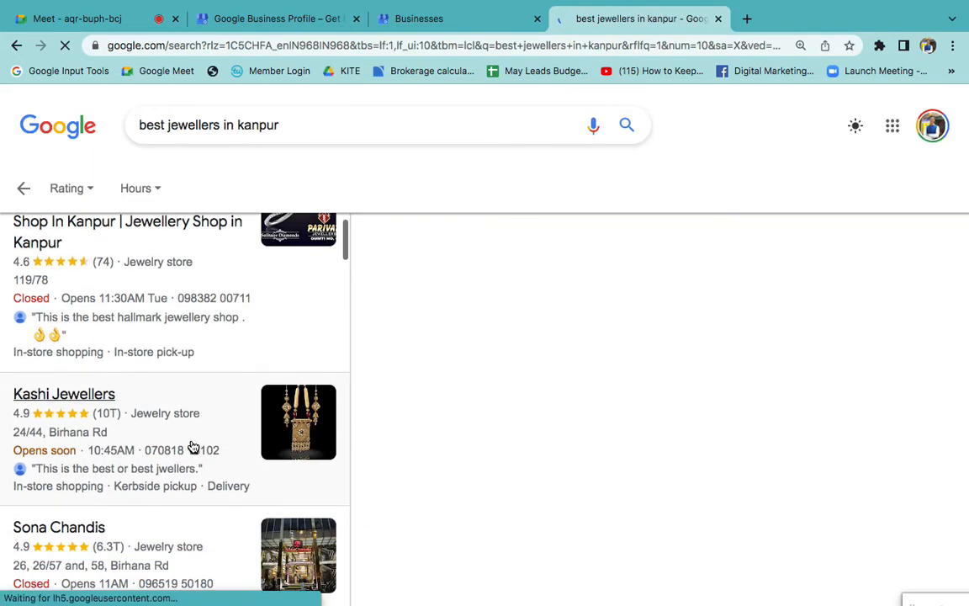
{"action": "scroll", "coordinate": [192, 445], "scroll_direction": "down", "scroll_amount": 10}
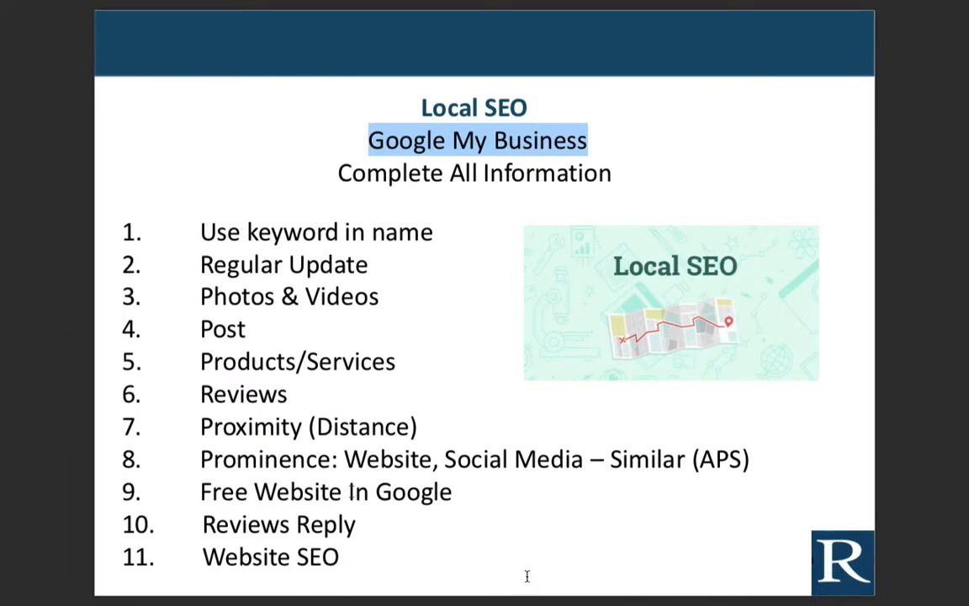
- Switch to the Word document and make the "LOCAL SEO – GMB" heading italic and red
{"action": "mouse_move", "coordinate": [539, 601]}
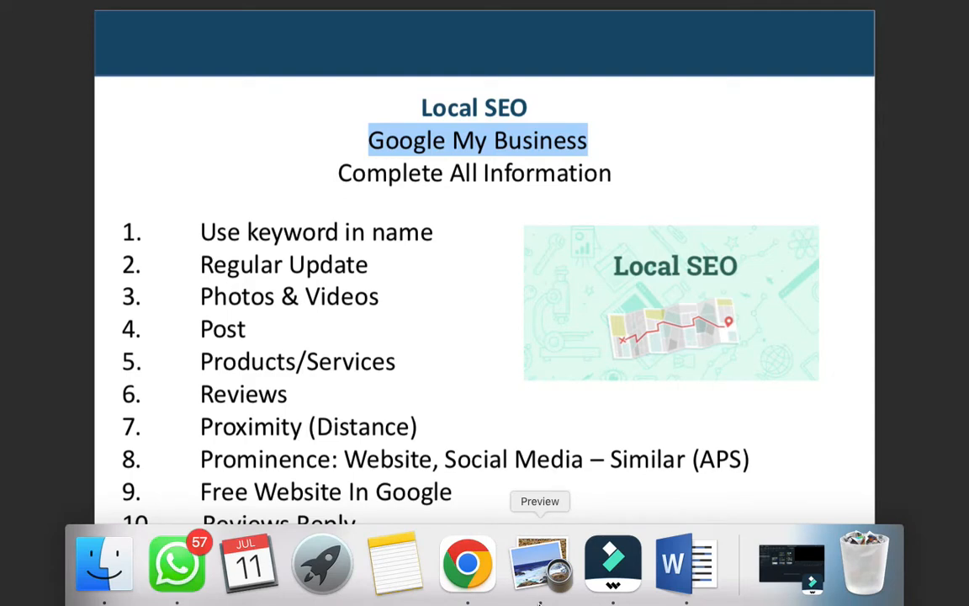
{"action": "left_click", "coordinate": [688, 560]}
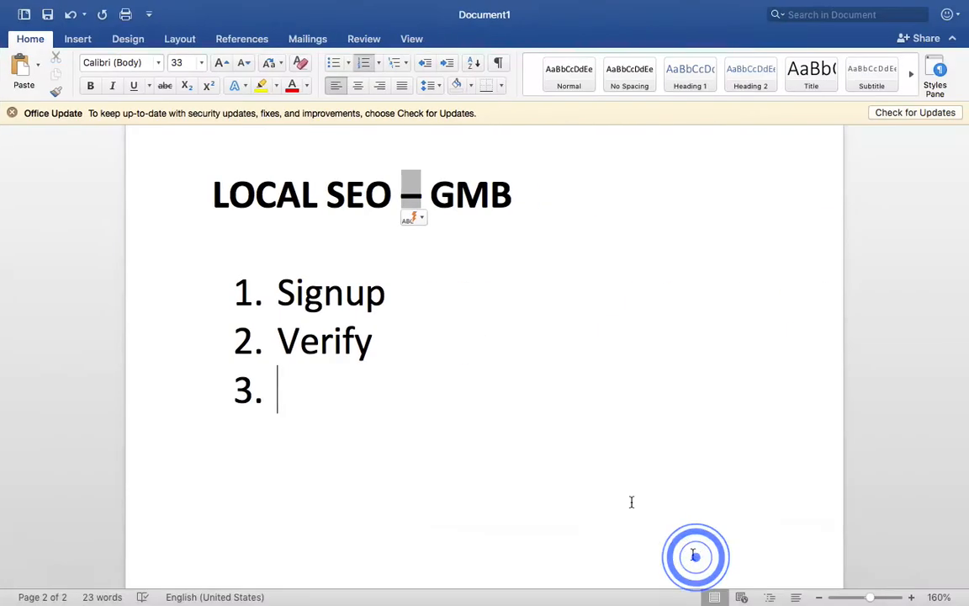
{"action": "left_click", "coordinate": [346, 395]}
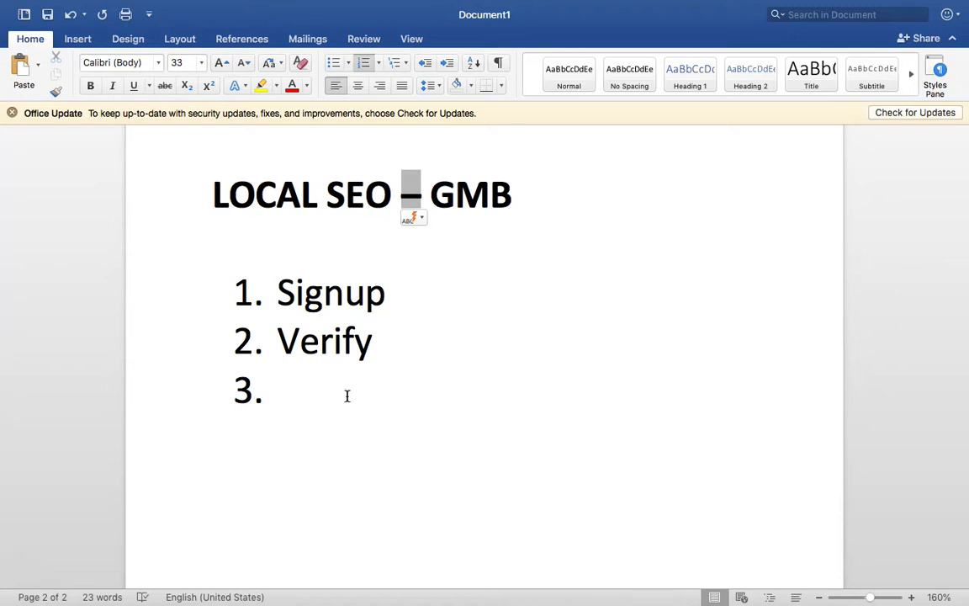
{"action": "triple_click", "coordinate": [410, 193]}
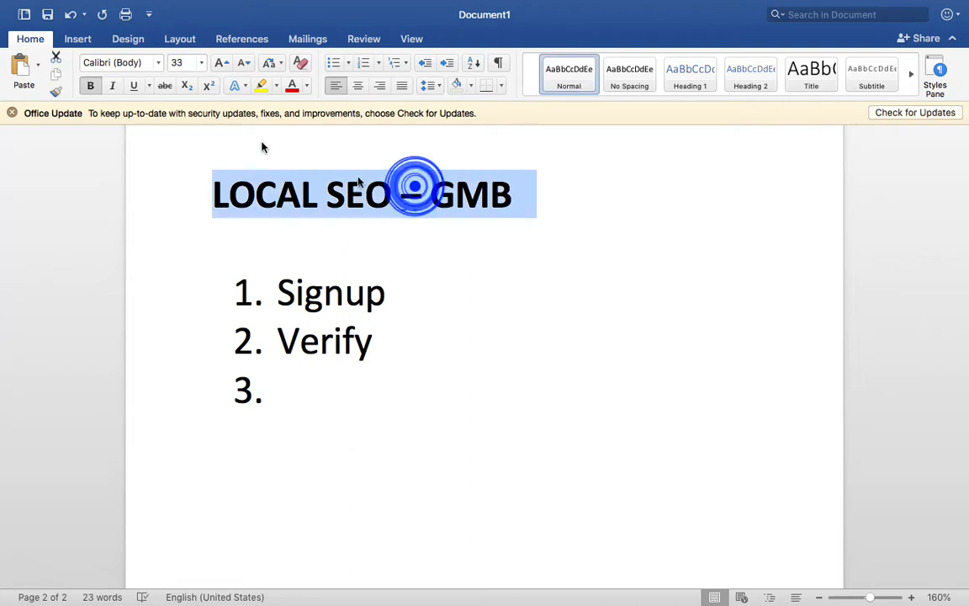
{"action": "left_click", "coordinate": [112, 85]}
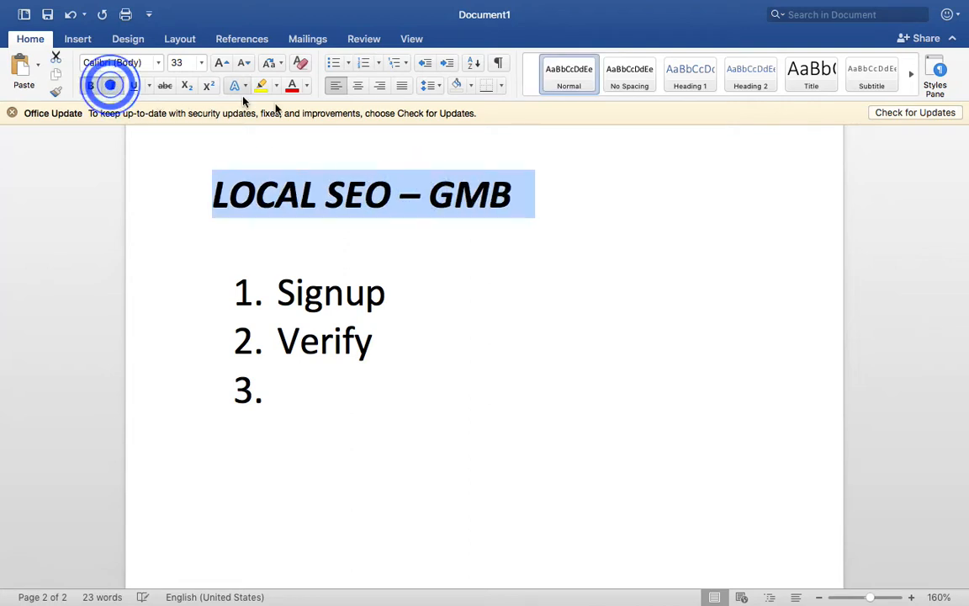
{"action": "left_click", "coordinate": [292, 85]}
- Enter "Keywords" as the third item of the numbered list
{"action": "left_click", "coordinate": [404, 376]}
{"action": "double_click", "coordinate": [402, 377]}
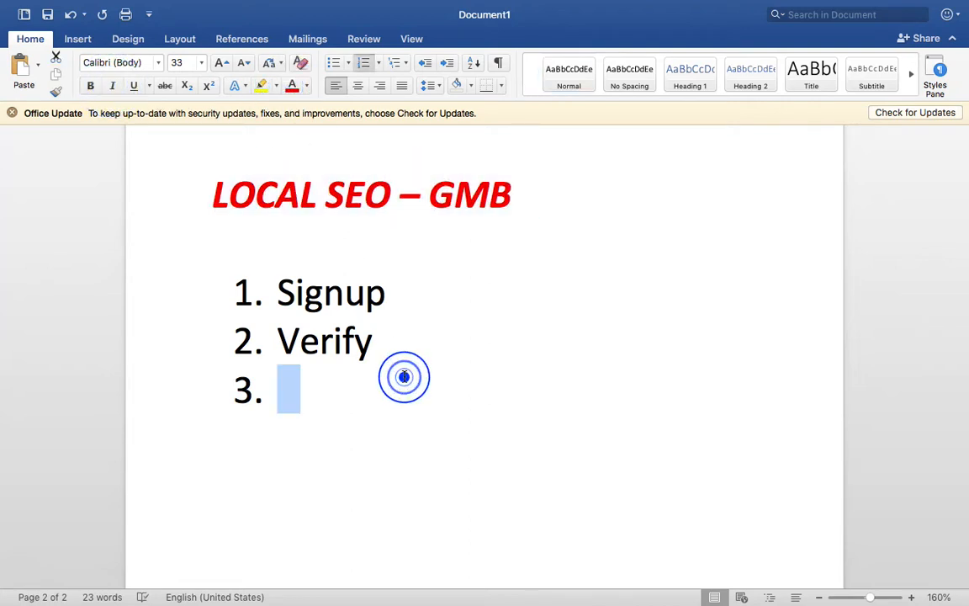
{"action": "left_click", "coordinate": [363, 392]}
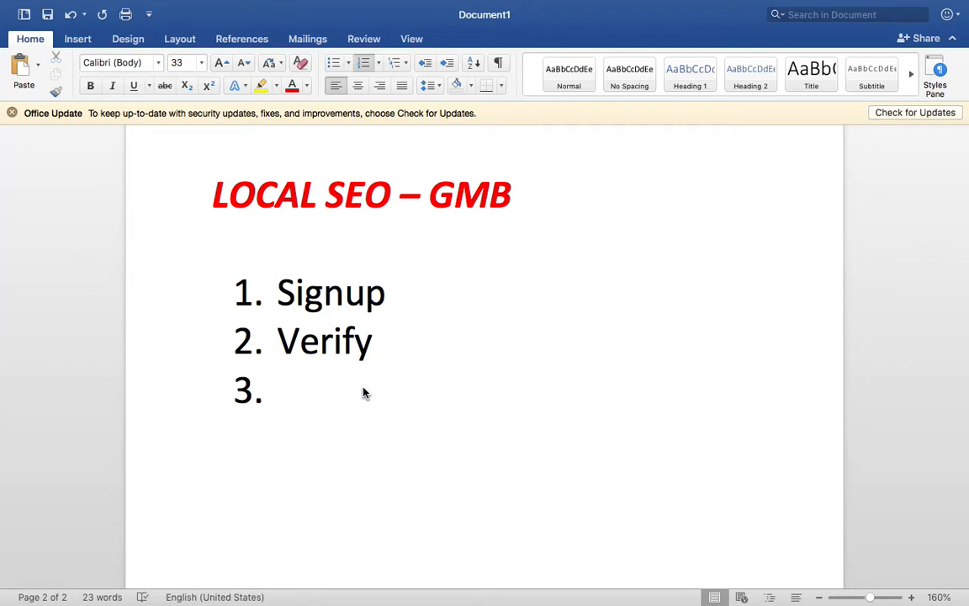
{"action": "type", "text": "Keywords"}
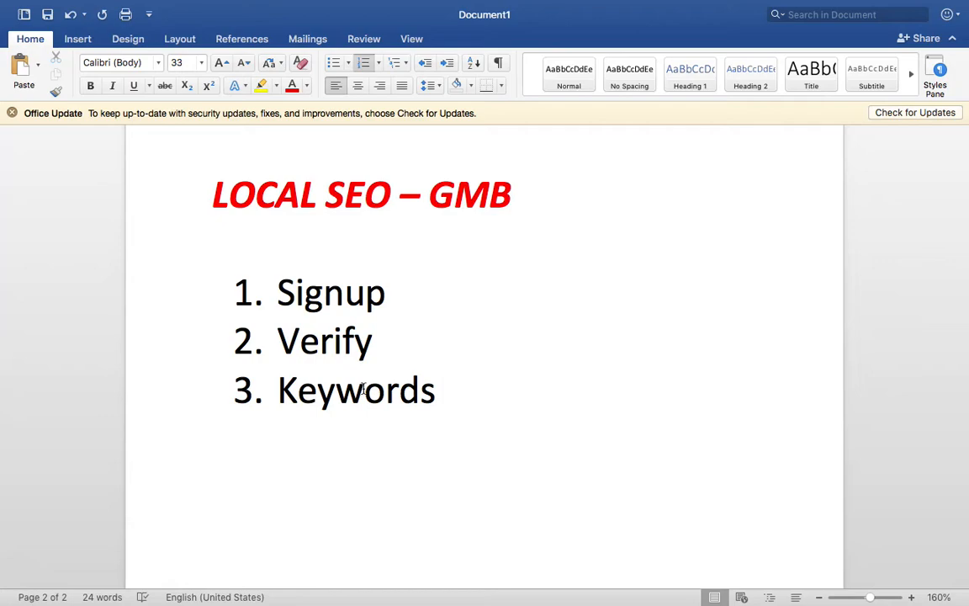
- Switch back to the browser and open the details of the Parivar Jewellers listing in the jewellers results
{"action": "key", "text": "ctrl+Right"}
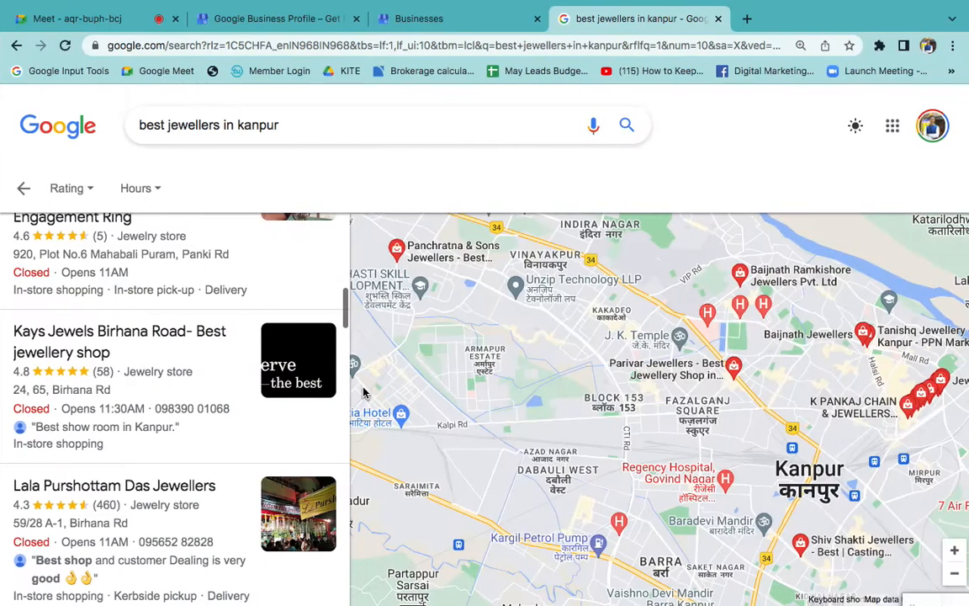
{"action": "scroll", "coordinate": [246, 378], "scroll_direction": "up", "scroll_amount": 10}
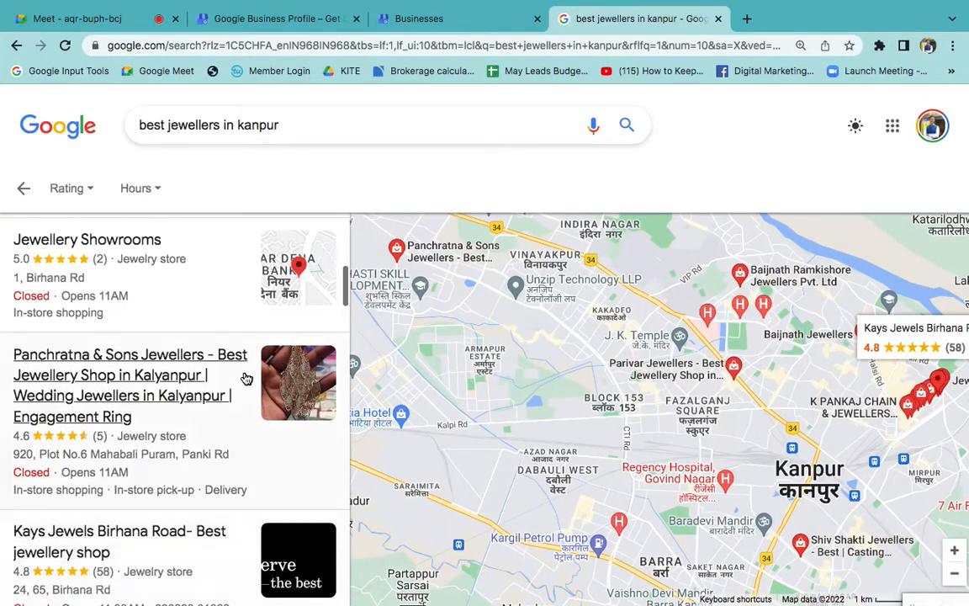
{"action": "scroll", "coordinate": [245, 379], "scroll_direction": "up", "scroll_amount": 1}
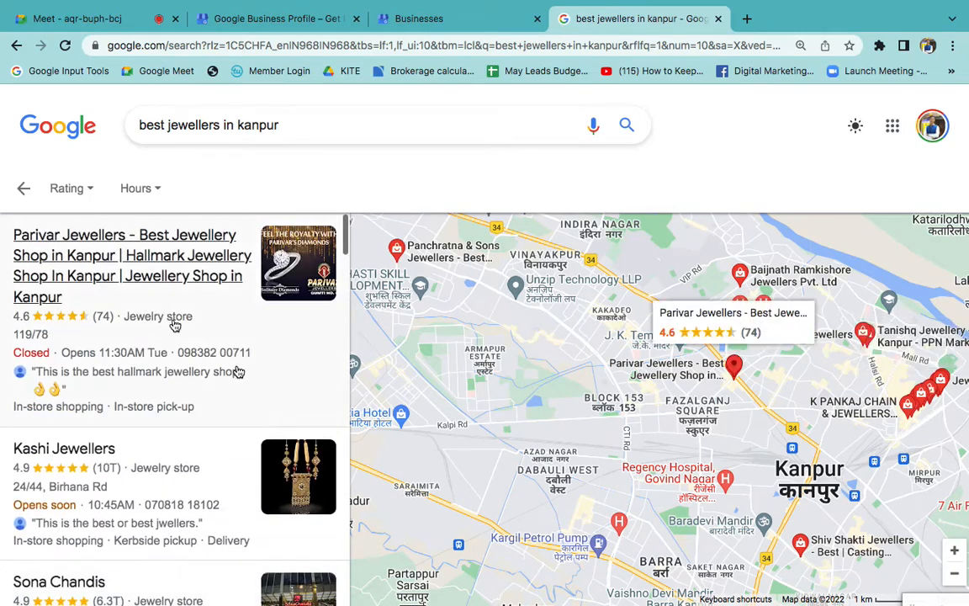
{"action": "left_click", "coordinate": [156, 272]}
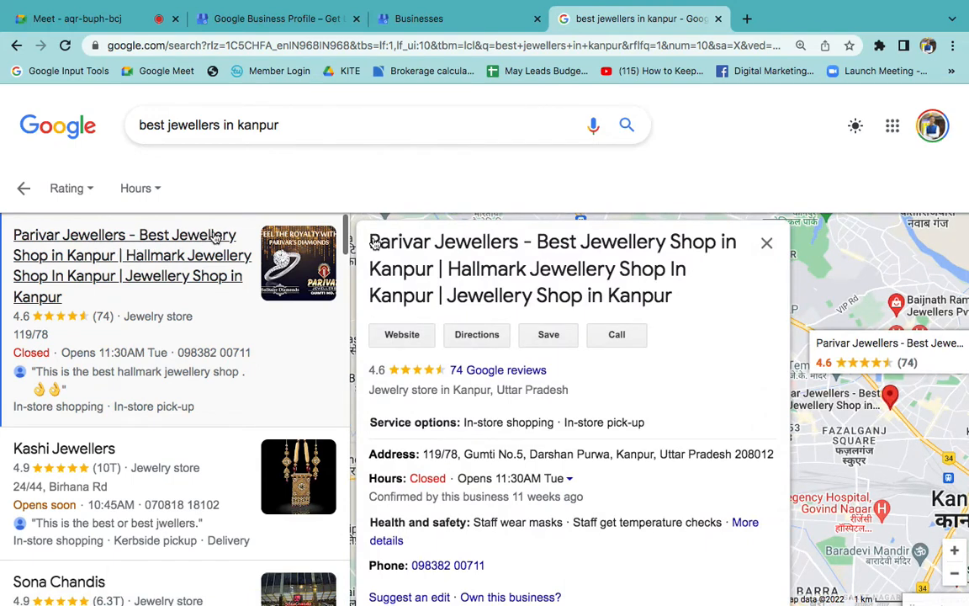
- Examine the keywords used in the Parivar Jewellers business name by selecting the full title in its details
{"action": "left_click", "coordinate": [536, 237]}
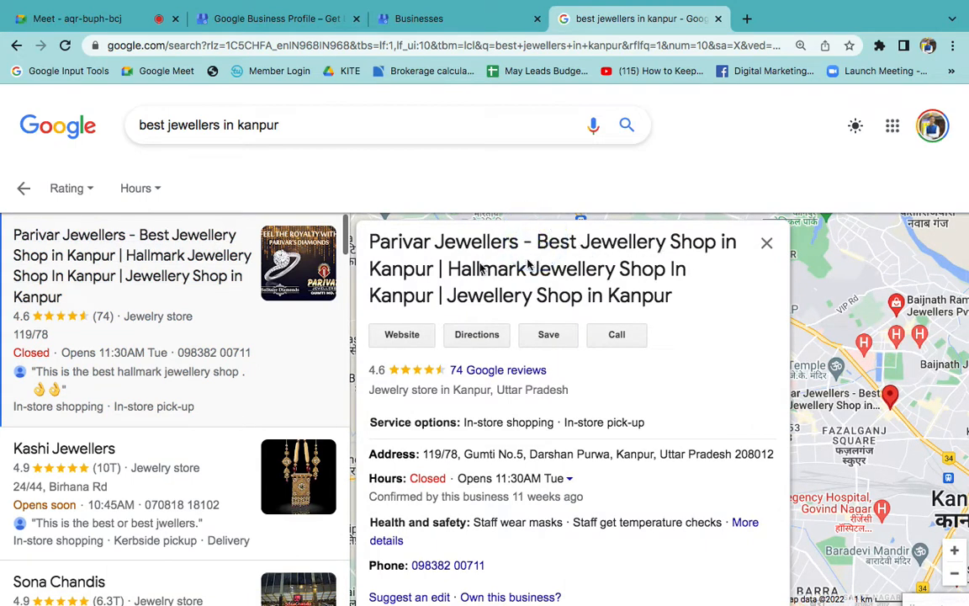
{"action": "left_click_drag", "start_coordinate": [450, 275], "coordinate": [455, 298]}
{"action": "left_click_drag", "start_coordinate": [721, 317], "coordinate": [375, 242]}
{"action": "triple_click", "coordinate": [375, 242]}
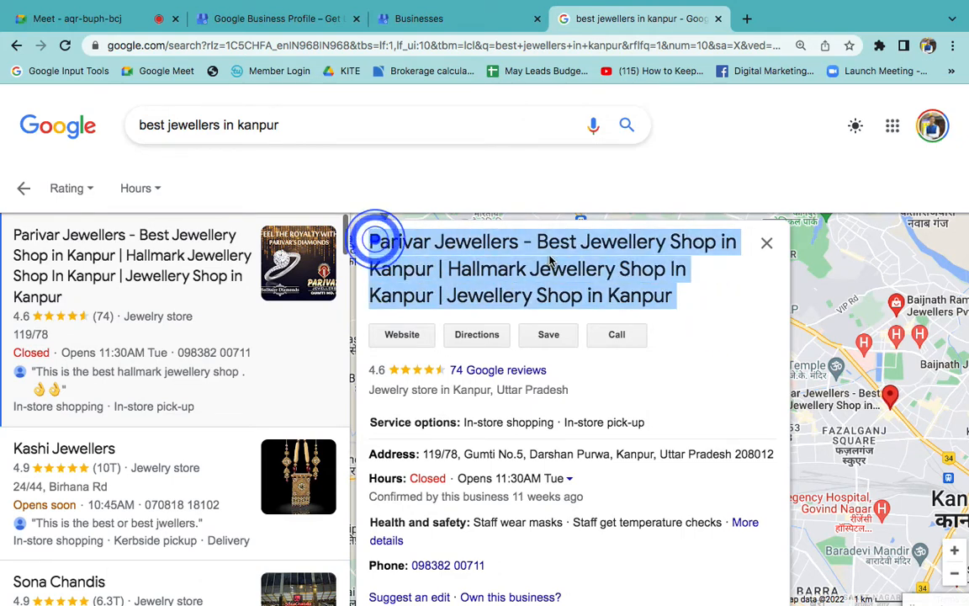
{"action": "scroll", "coordinate": [589, 391], "scroll_direction": "down", "scroll_amount": 1}
{"action": "scroll", "coordinate": [580, 303], "scroll_direction": "up", "scroll_amount": 1}
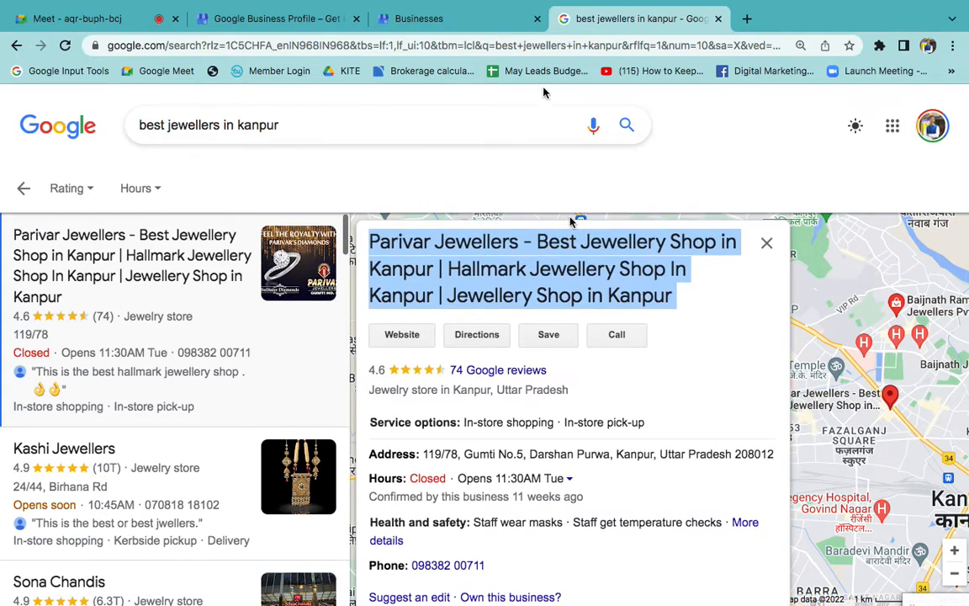
- Return to Google Business Profile Manager and look through the names and verification statuses in the businesses list
{"action": "left_click", "coordinate": [470, 22]}
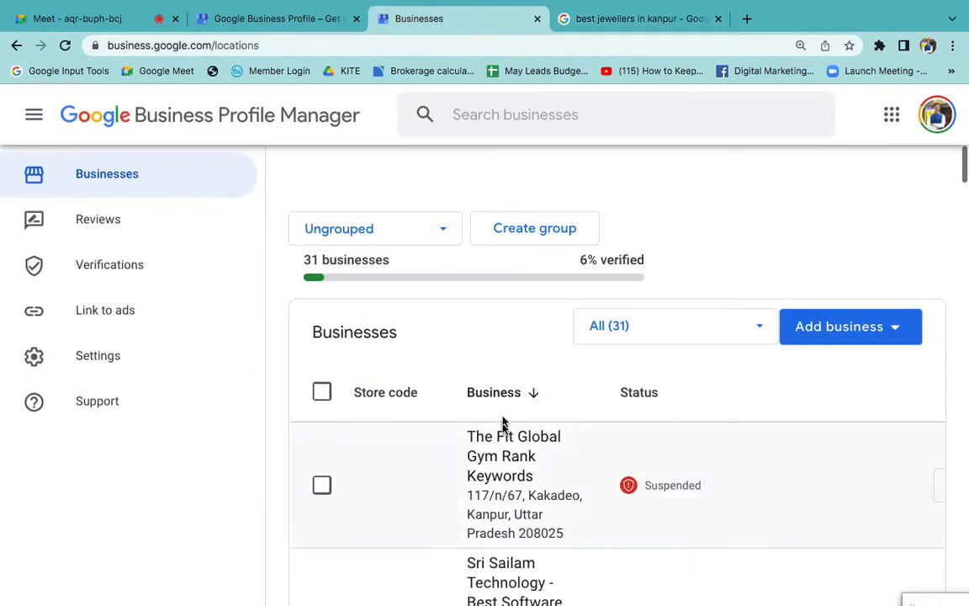
{"action": "scroll", "coordinate": [614, 480], "scroll_direction": "down", "scroll_amount": 15}
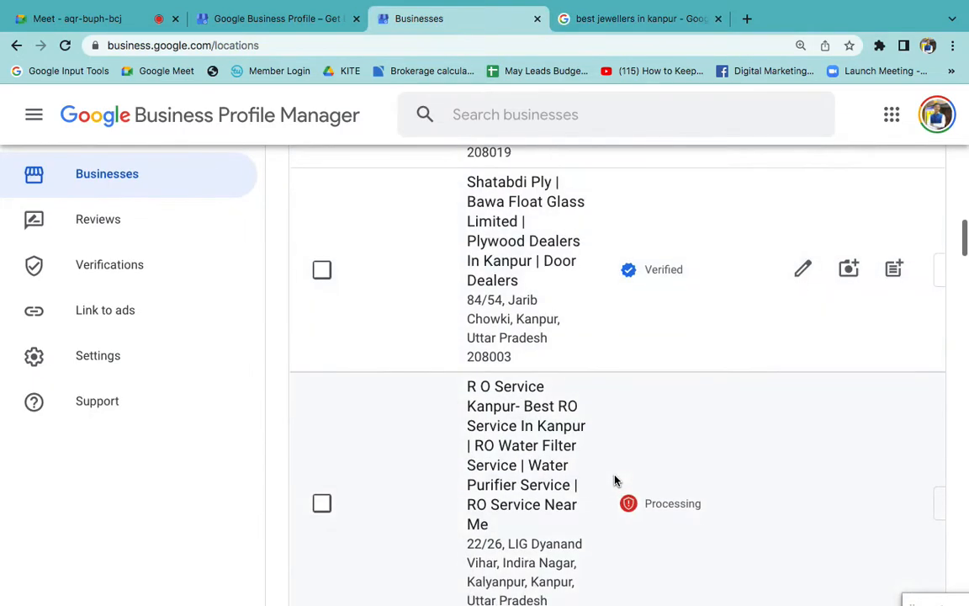
{"action": "scroll", "coordinate": [614, 480], "scroll_direction": "down", "scroll_amount": 15}
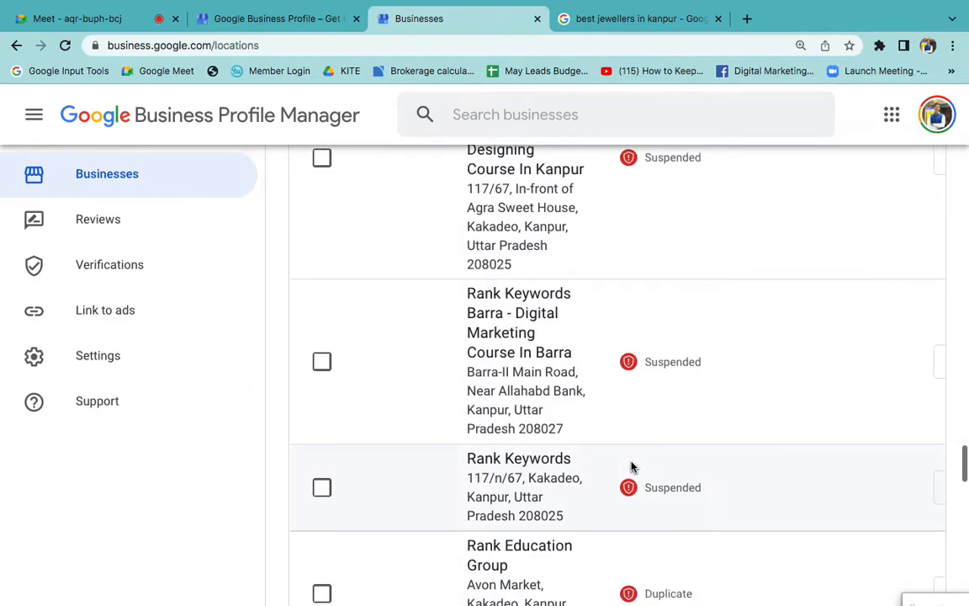
- Switch to the Shatabdi ply Google account and look through its businesses list
{"action": "left_click", "coordinate": [936, 114]}
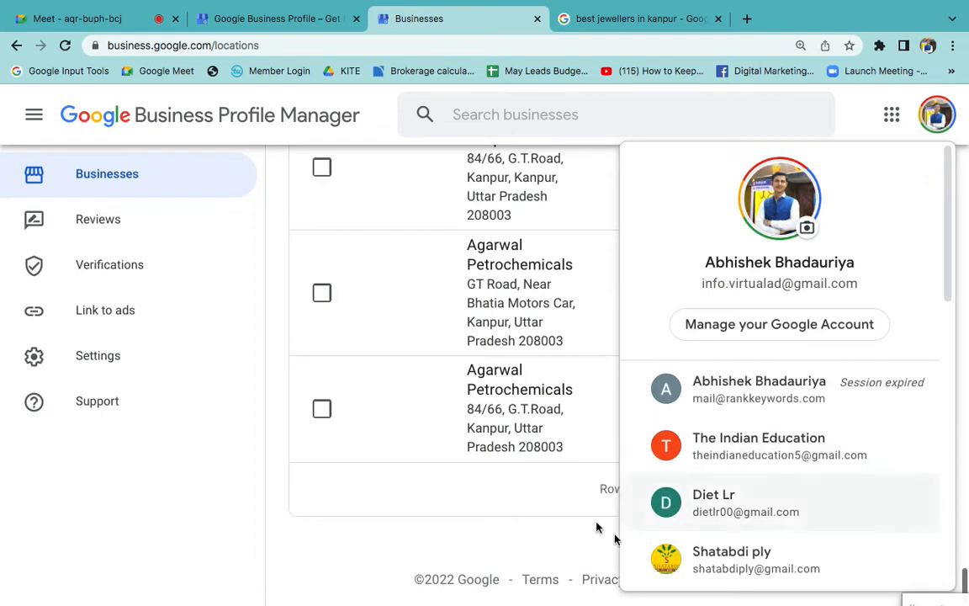
{"action": "left_click", "coordinate": [716, 540]}
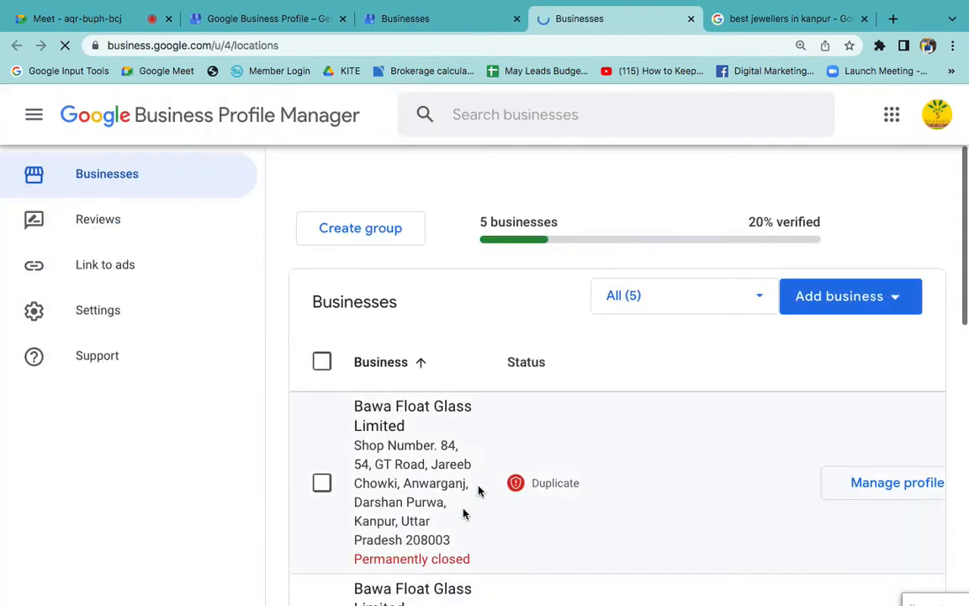
{"action": "scroll", "coordinate": [463, 513], "scroll_direction": "down", "scroll_amount": 6}
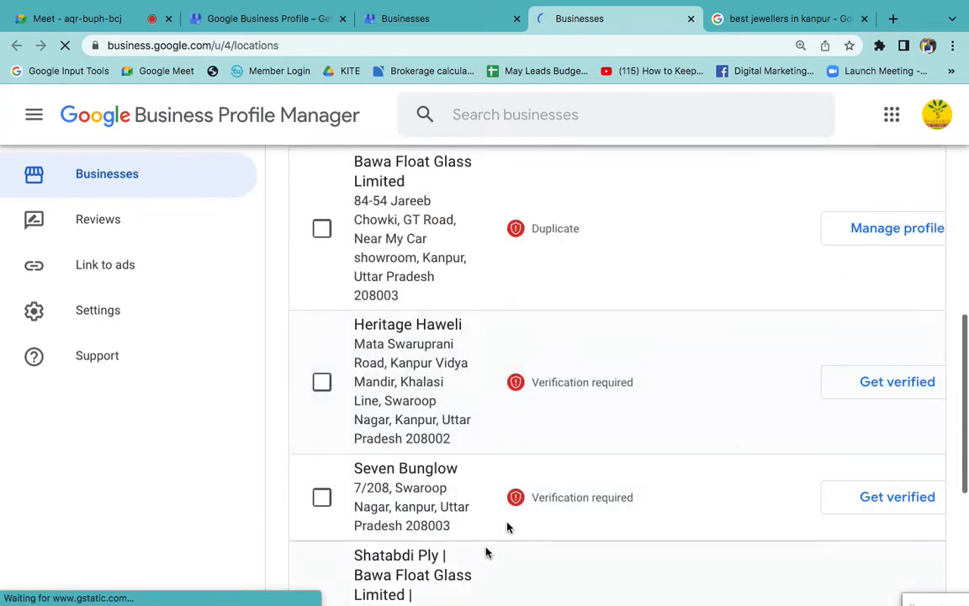
- Open the Shatabdi Ply | Bawa Float Glass Limited profile from the businesses list, dismiss the announcement and show its business info
{"action": "scroll", "coordinate": [514, 482], "scroll_direction": "down", "scroll_amount": 3}
{"action": "left_click", "coordinate": [401, 345]}
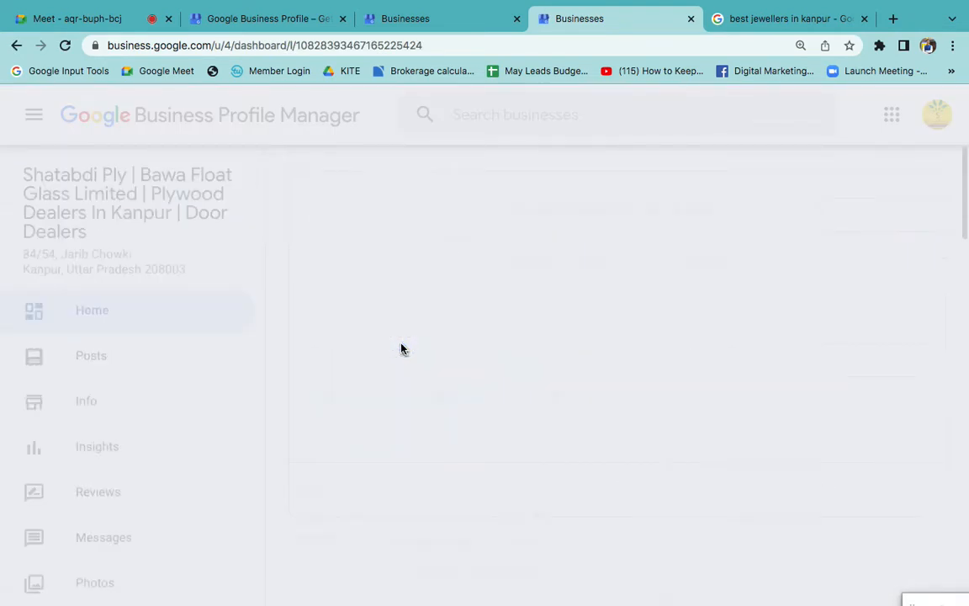
{"action": "key", "text": "super+minus"}
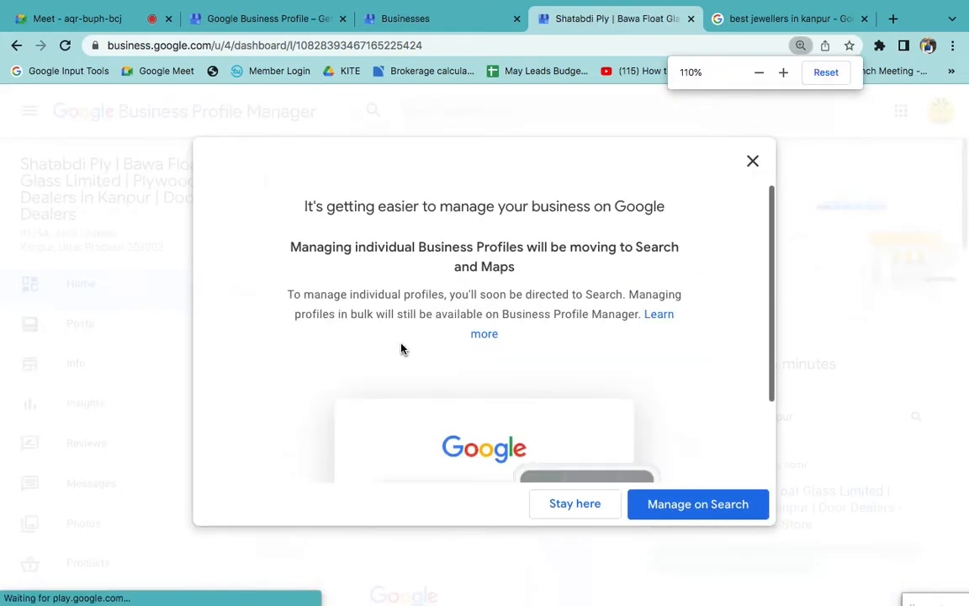
{"action": "left_click", "coordinate": [743, 157]}
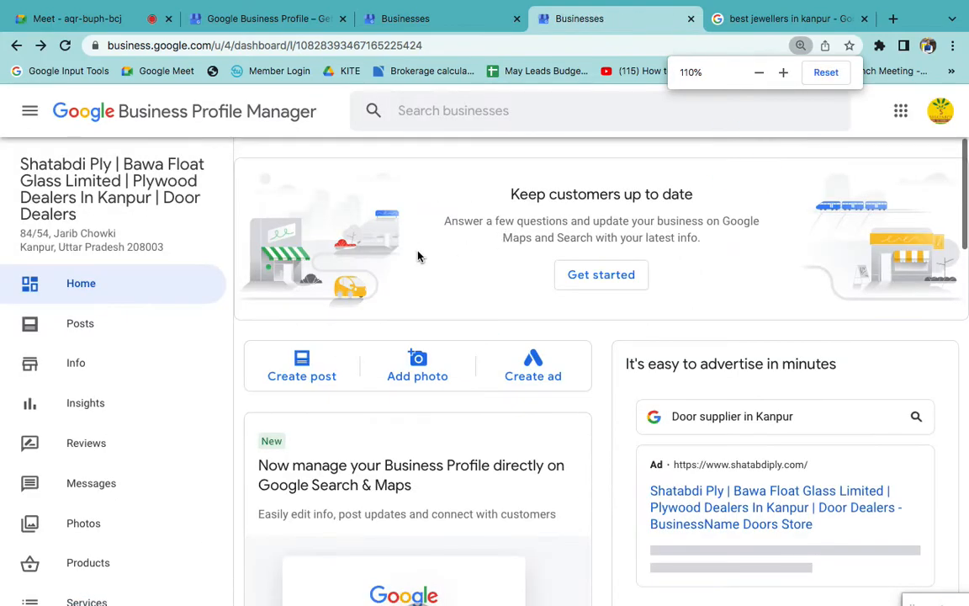
{"action": "left_click", "coordinate": [95, 379]}
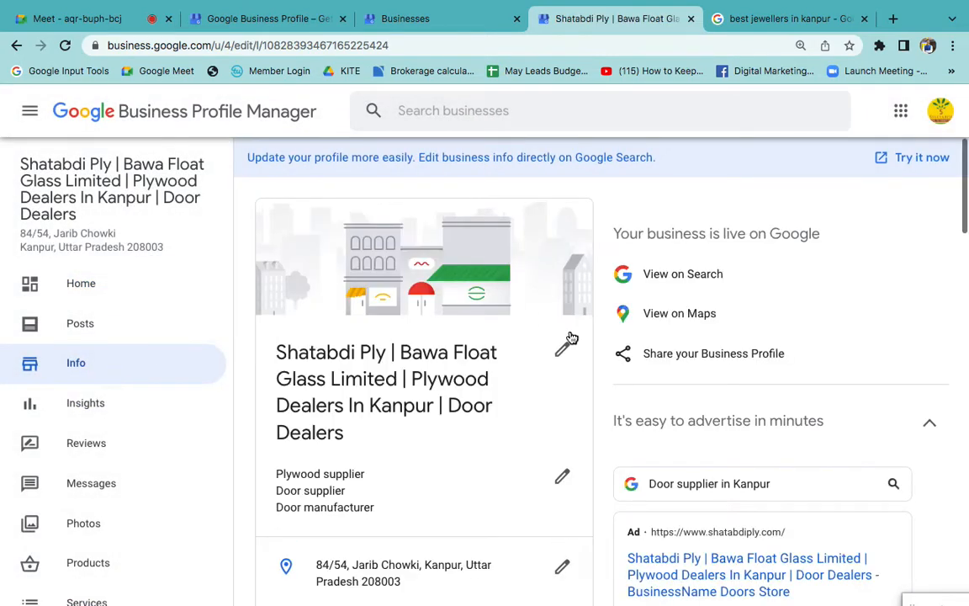
- Open the business name for editing, look through the keywords in the full name and cancel without changing it
{"action": "scroll", "coordinate": [570, 337], "scroll_direction": "down", "scroll_amount": 3}
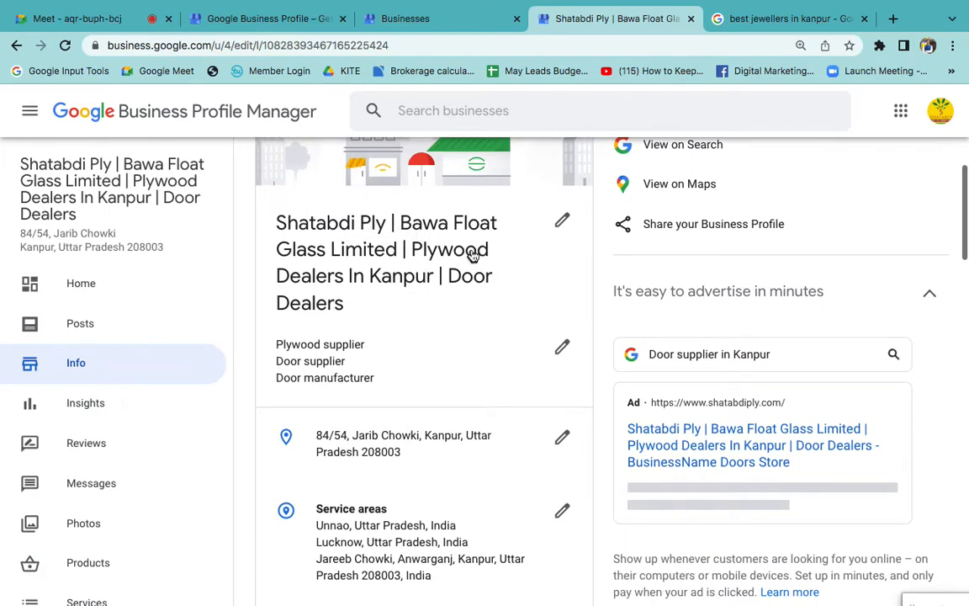
{"action": "left_click", "coordinate": [562, 220]}
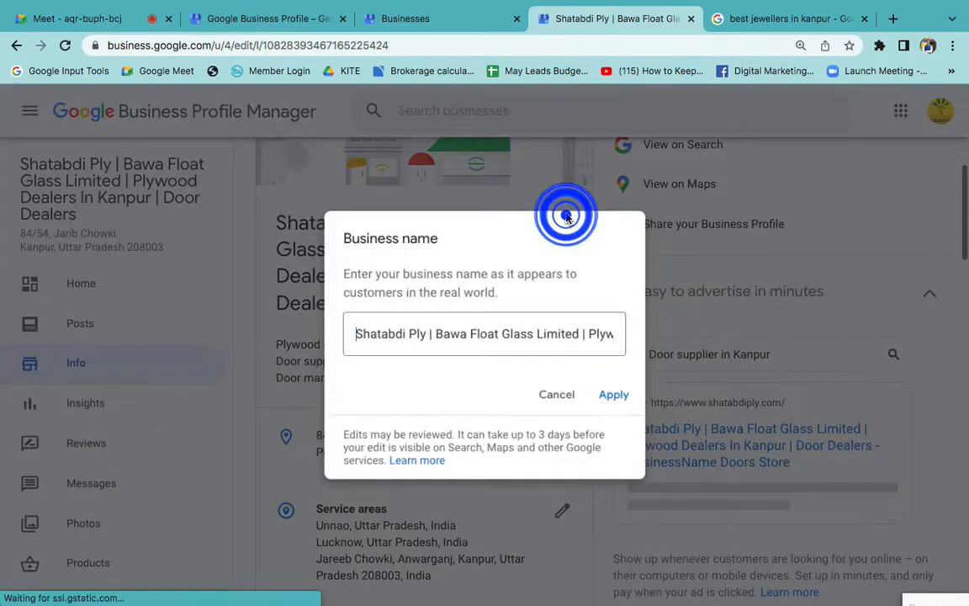
{"action": "left_click", "coordinate": [434, 332]}
{"action": "left_click_drag", "start_coordinate": [434, 332], "coordinate": [575, 377]}
{"action": "left_click", "coordinate": [562, 395]}
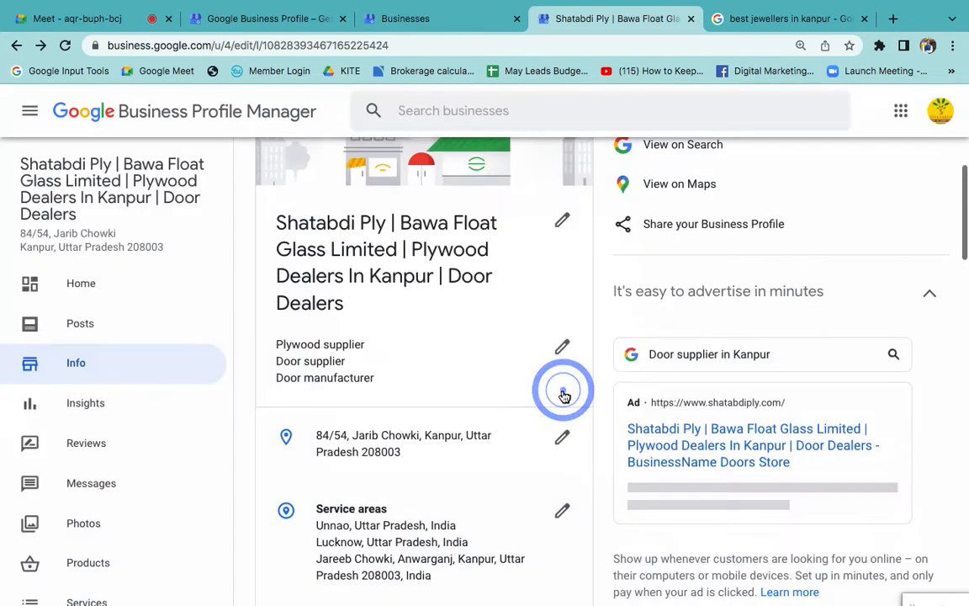
- Open the service areas for editing, view the listed areas and cancel without adding any
{"action": "scroll", "coordinate": [564, 395], "scroll_direction": "down", "scroll_amount": 5}
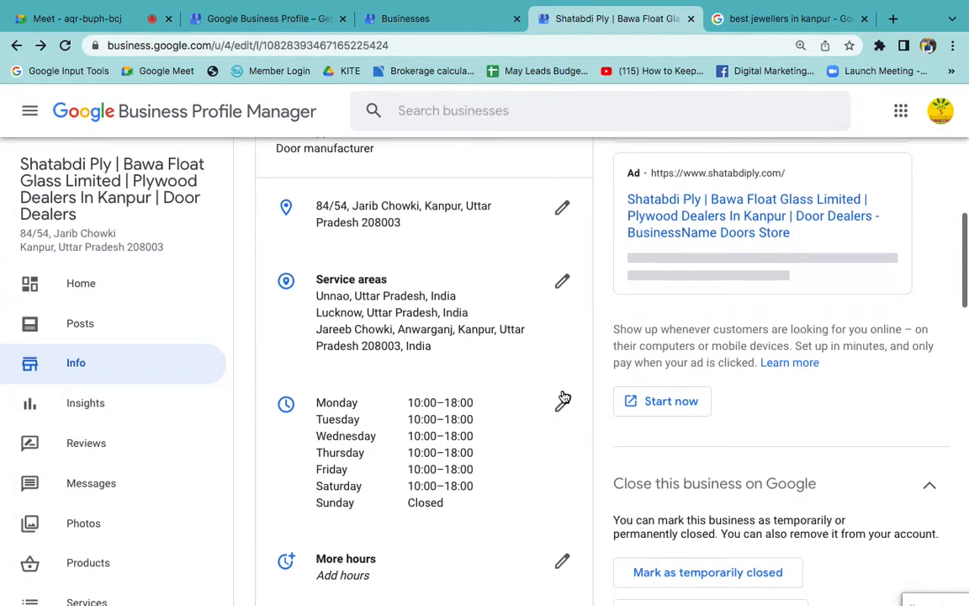
{"action": "left_click", "coordinate": [563, 283]}
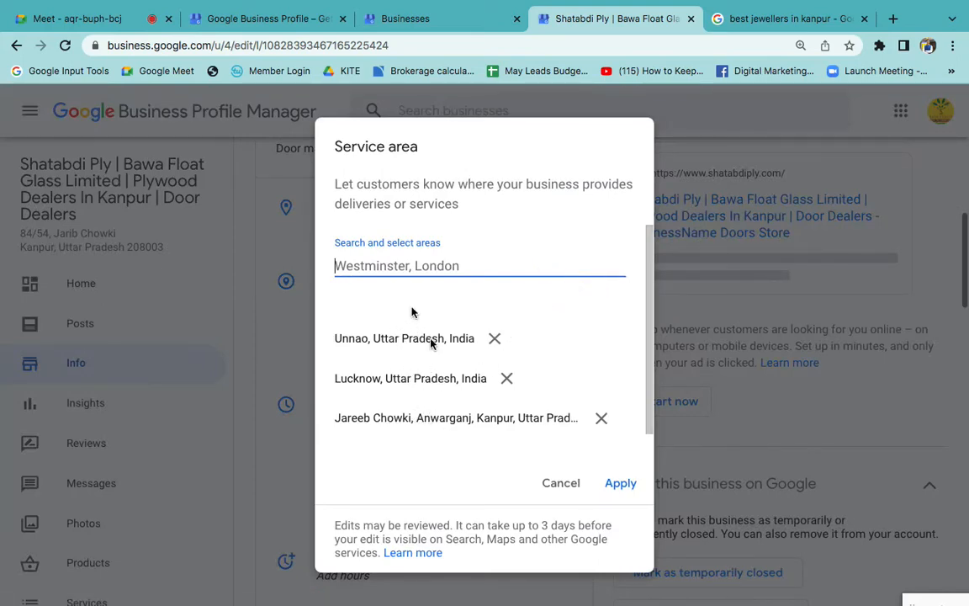
{"action": "left_click", "coordinate": [387, 263]}
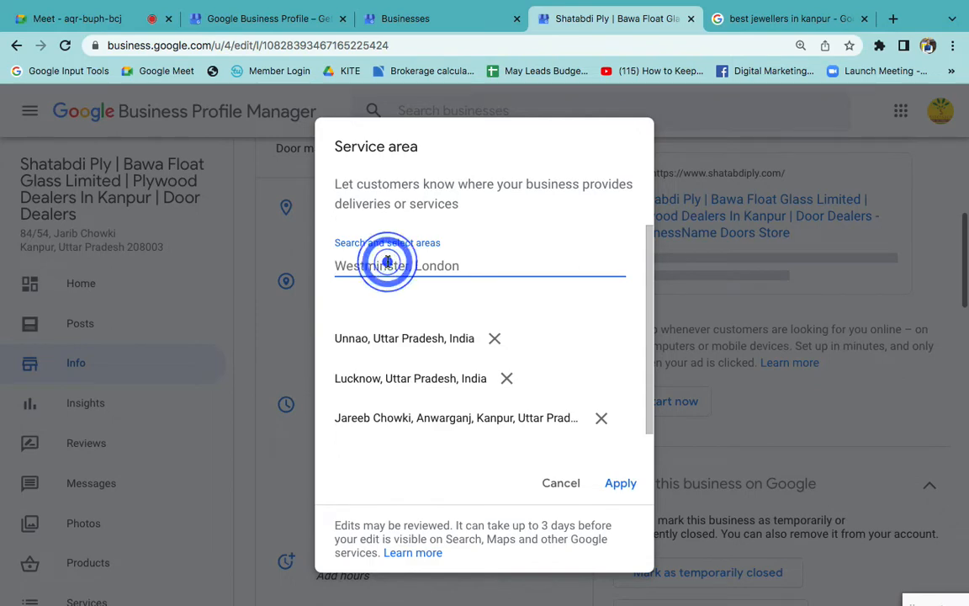
{"action": "left_click", "coordinate": [544, 484]}
- Open the weekly business hours, view Monday's opening and closing time fields and cancel without changes
{"action": "scroll", "coordinate": [542, 484], "scroll_direction": "down", "scroll_amount": 3}
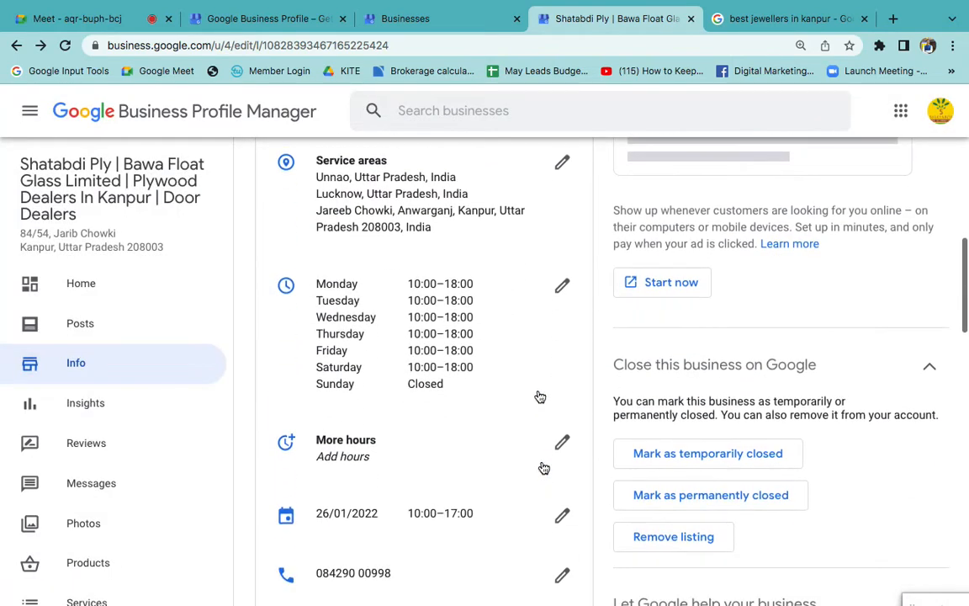
{"action": "left_click", "coordinate": [561, 288]}
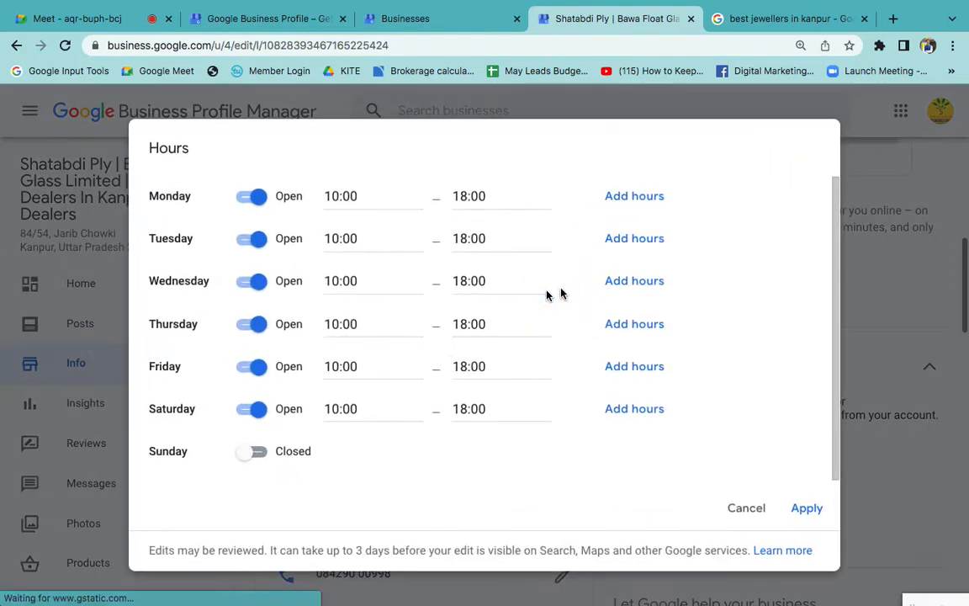
{"action": "left_click", "coordinate": [351, 195]}
{"action": "left_click", "coordinate": [471, 195]}
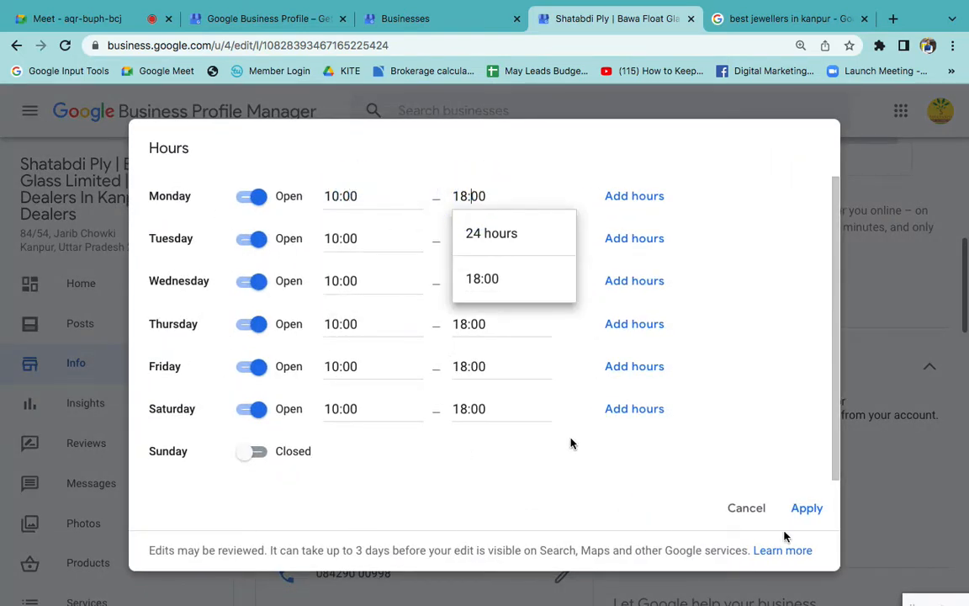
{"action": "left_click", "coordinate": [736, 507]}
- Review the remaining business info, open the business description to read through its text and cancel the edit
{"action": "scroll", "coordinate": [555, 467], "scroll_direction": "down", "scroll_amount": 1}
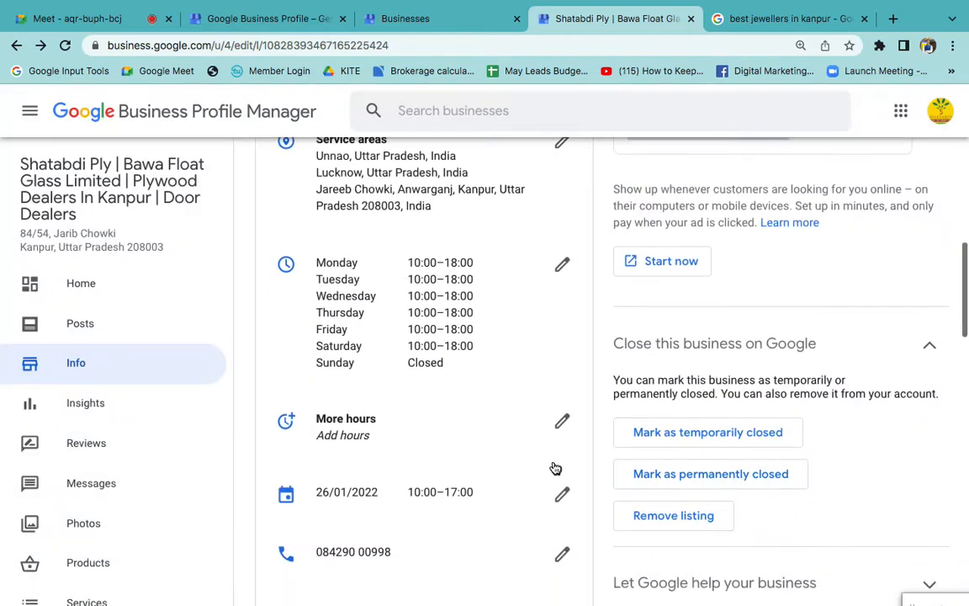
{"action": "scroll", "coordinate": [555, 467], "scroll_direction": "down", "scroll_amount": 5}
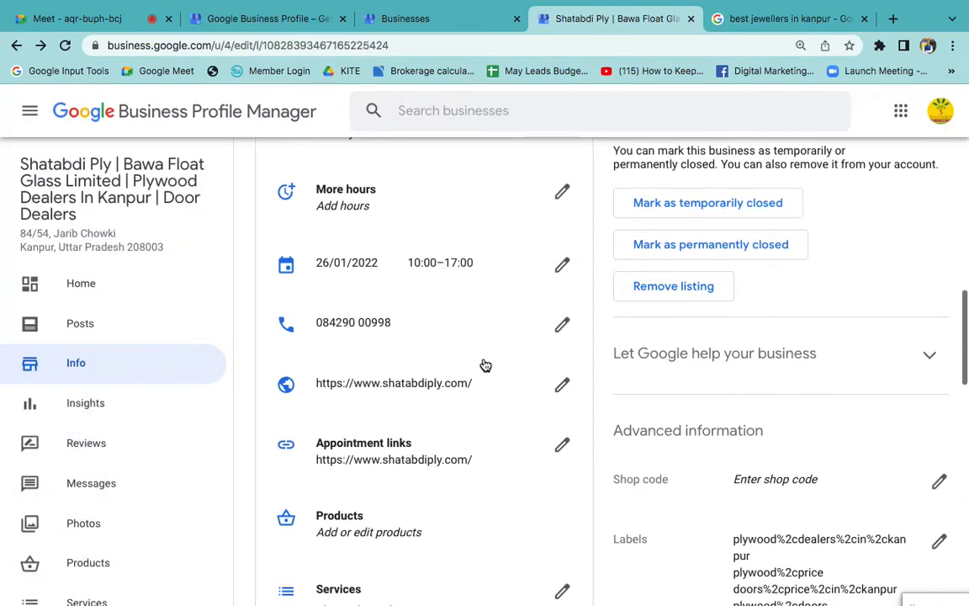
{"action": "scroll", "coordinate": [485, 365], "scroll_direction": "down", "scroll_amount": 2}
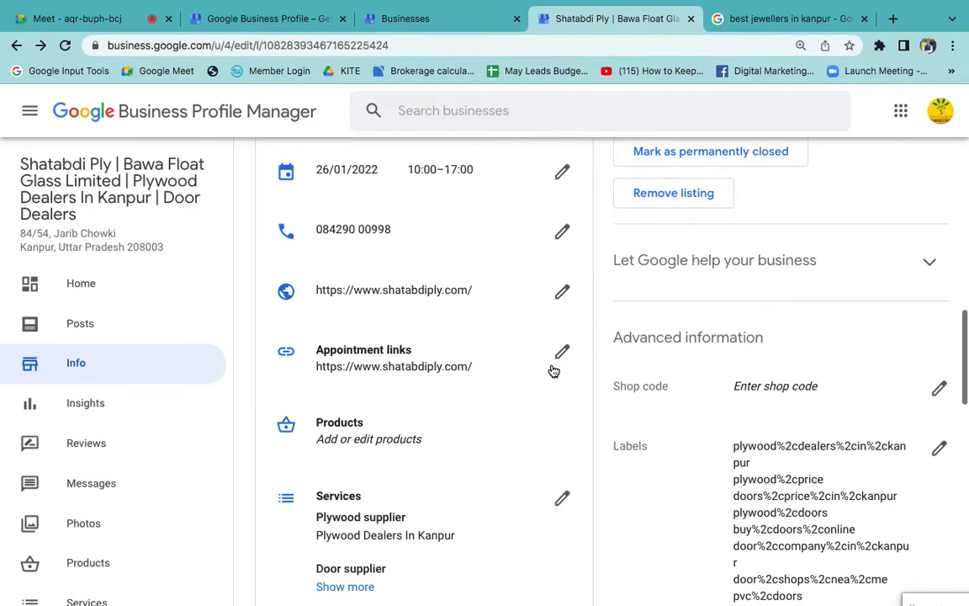
{"action": "scroll", "coordinate": [553, 371], "scroll_direction": "down", "scroll_amount": 10}
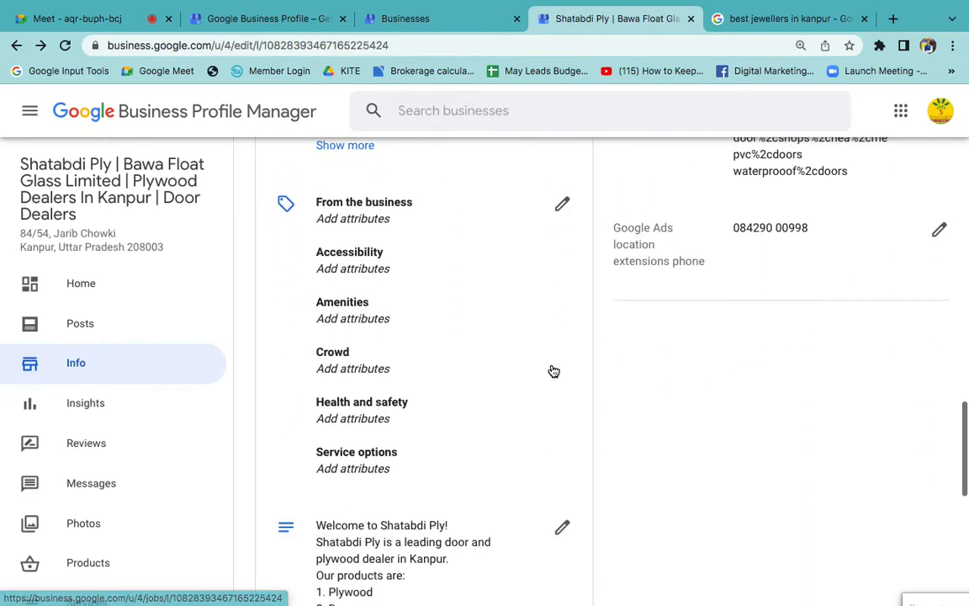
{"action": "scroll", "coordinate": [554, 371], "scroll_direction": "down", "scroll_amount": 7}
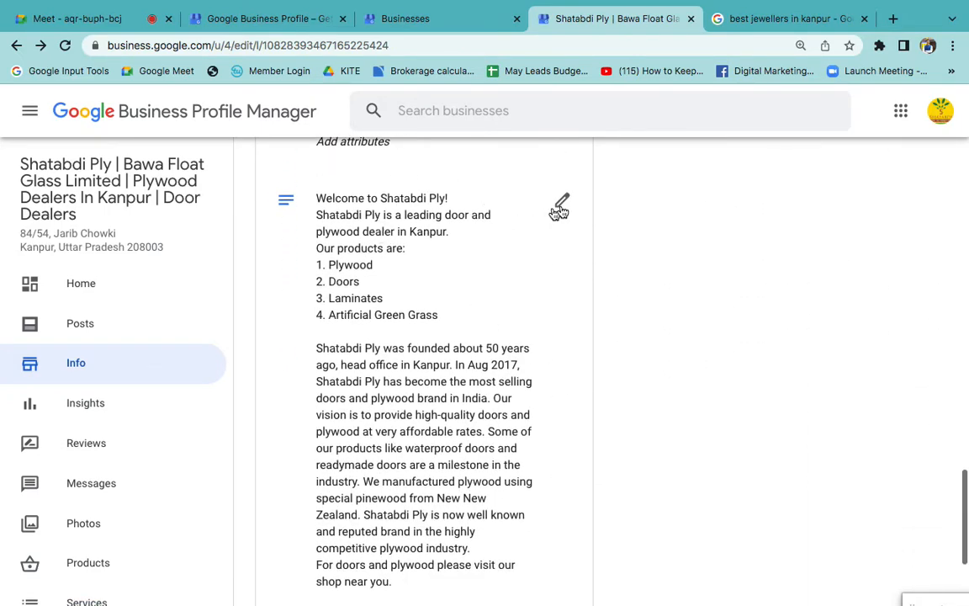
{"action": "left_click", "coordinate": [561, 201]}
{"action": "left_click", "coordinate": [480, 330]}
{"action": "scroll", "coordinate": [481, 332], "scroll_direction": "down", "scroll_amount": 2}
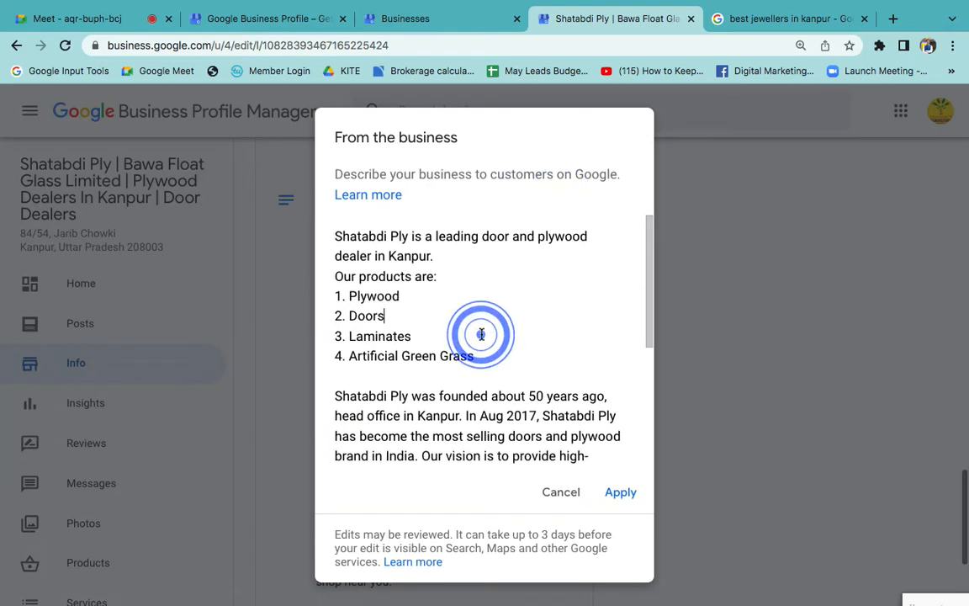
{"action": "scroll", "coordinate": [481, 334], "scroll_direction": "down", "scroll_amount": 4}
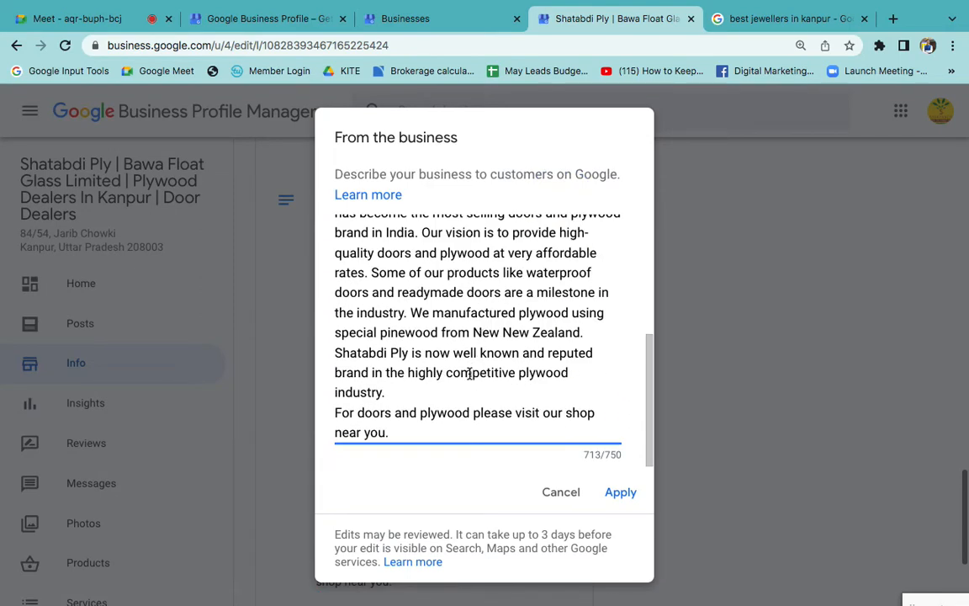
{"action": "scroll", "coordinate": [447, 402], "scroll_direction": "up", "scroll_amount": 6}
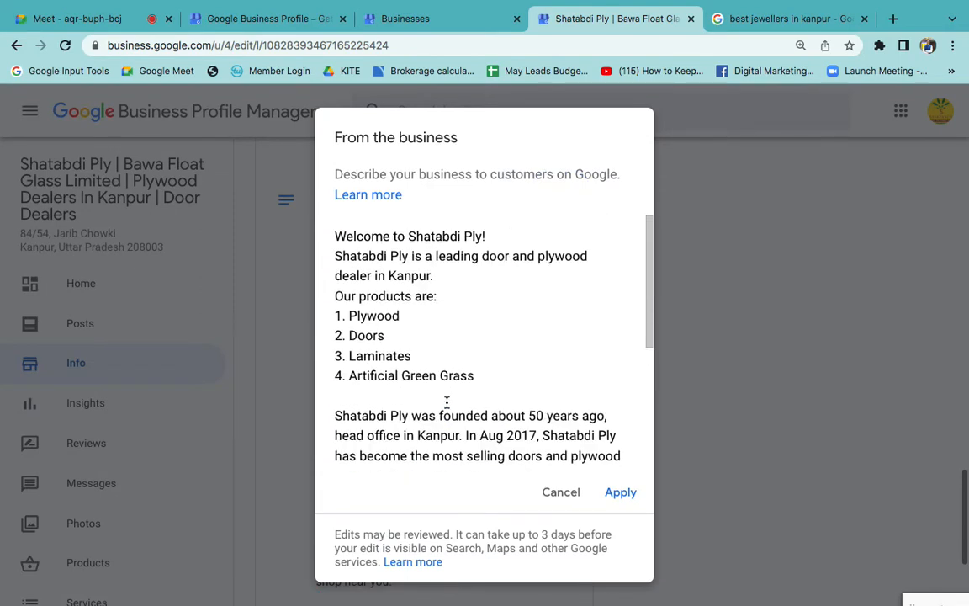
{"action": "left_click", "coordinate": [561, 496]}
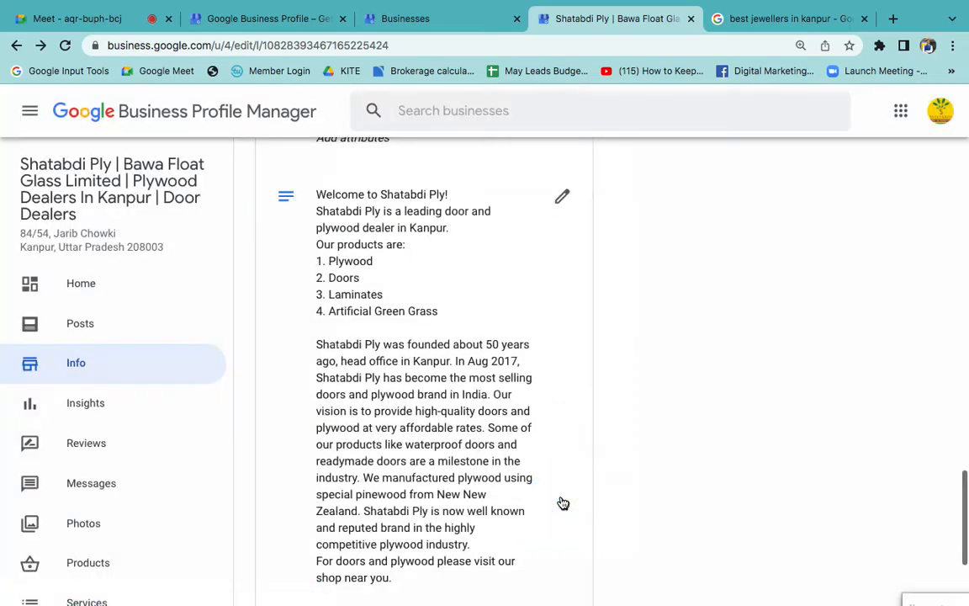
{"action": "scroll", "coordinate": [519, 255], "scroll_direction": "up", "scroll_amount": 10}
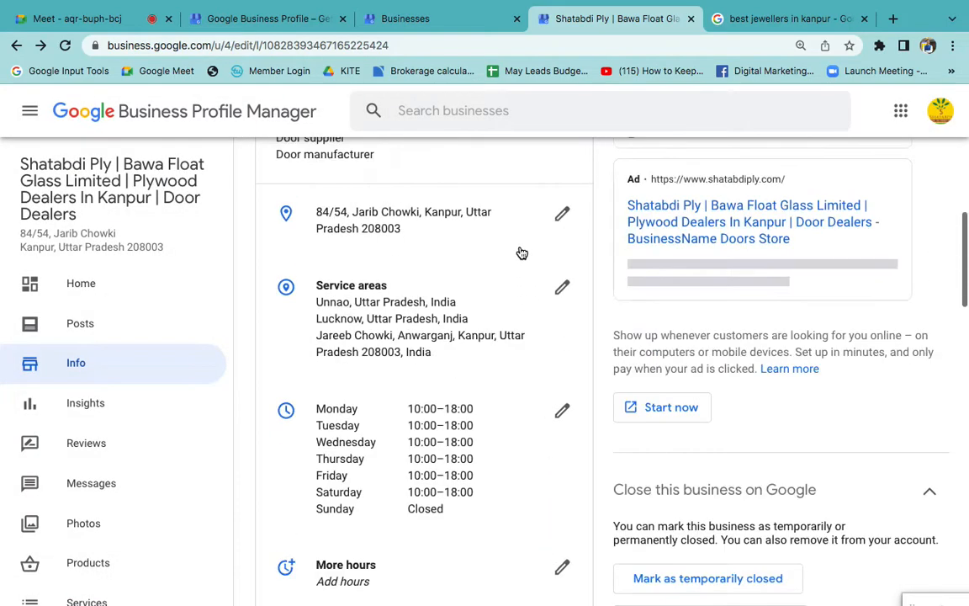
{"action": "scroll", "coordinate": [414, 392], "scroll_direction": "down", "scroll_amount": 10}
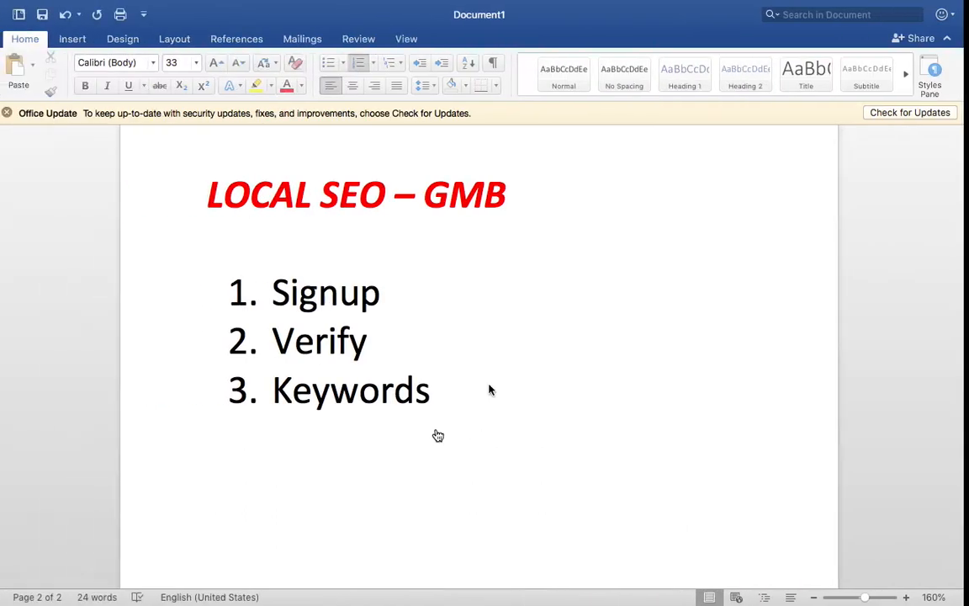
- Switch to the Word document and add the sub-items Name and Description under the Keywords item
{"action": "left_click", "coordinate": [489, 384]}
{"action": "scroll", "coordinate": [489, 384], "scroll_direction": "down", "scroll_amount": 3}
{"action": "key", "text": "Return"}
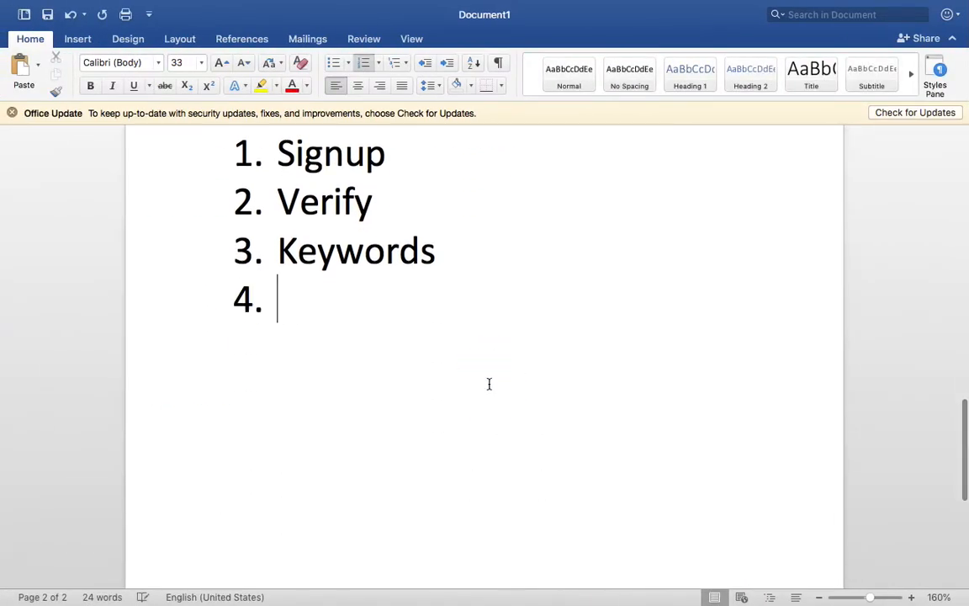
{"action": "key", "text": "Tab"}
{"action": "type", "text": "Name"}
{"action": "key", "text": "Return"}
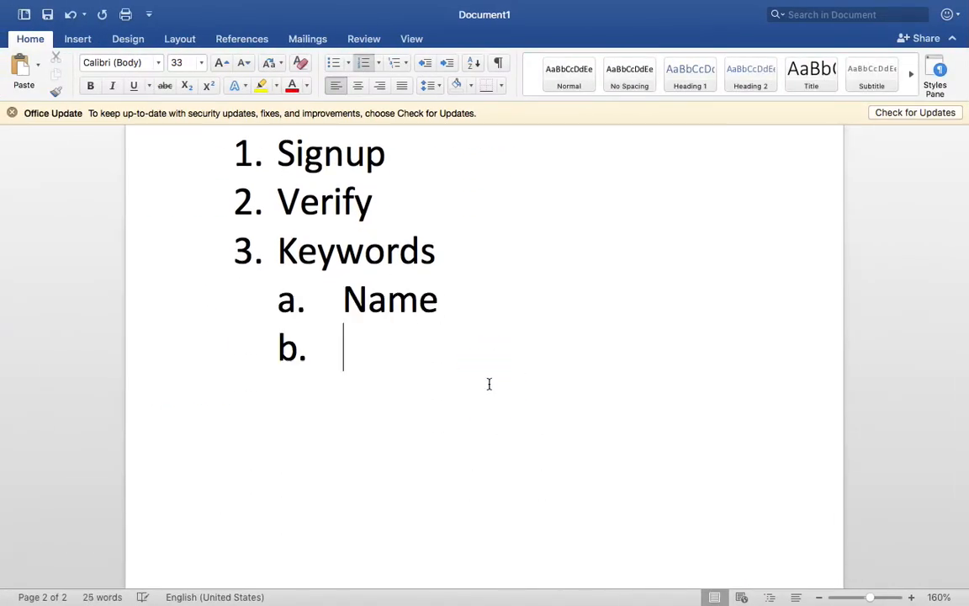
{"action": "type", "text": "Description"}
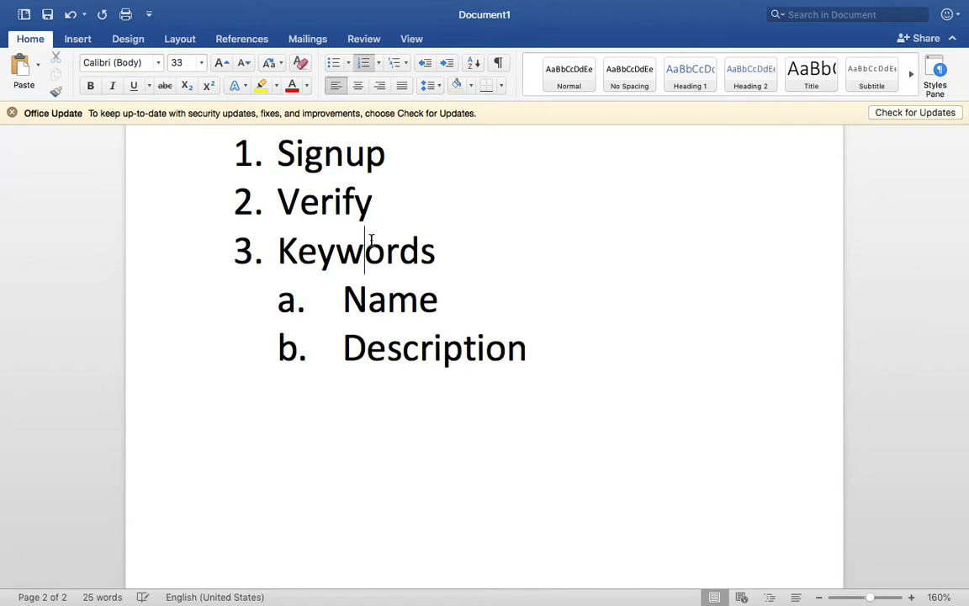
- Make the Keywords list item bold
{"action": "double_click", "coordinate": [370, 241]}
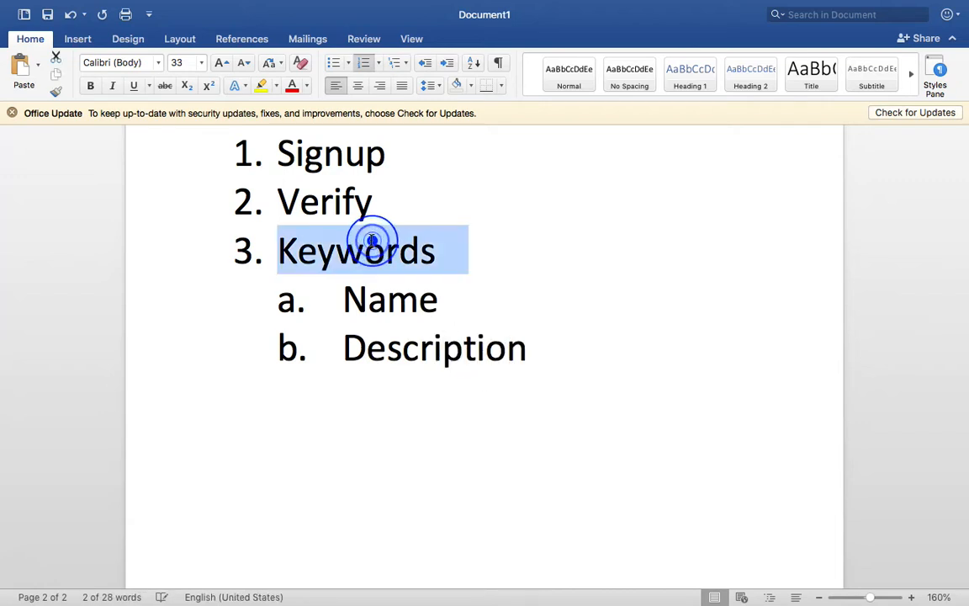
{"action": "key", "text": "super+b"}
{"action": "left_click", "coordinate": [594, 402]}
- Add a fourth main list item, Regular Update Information, after the Description sub-item and make it bold
{"action": "left_click", "coordinate": [574, 367]}
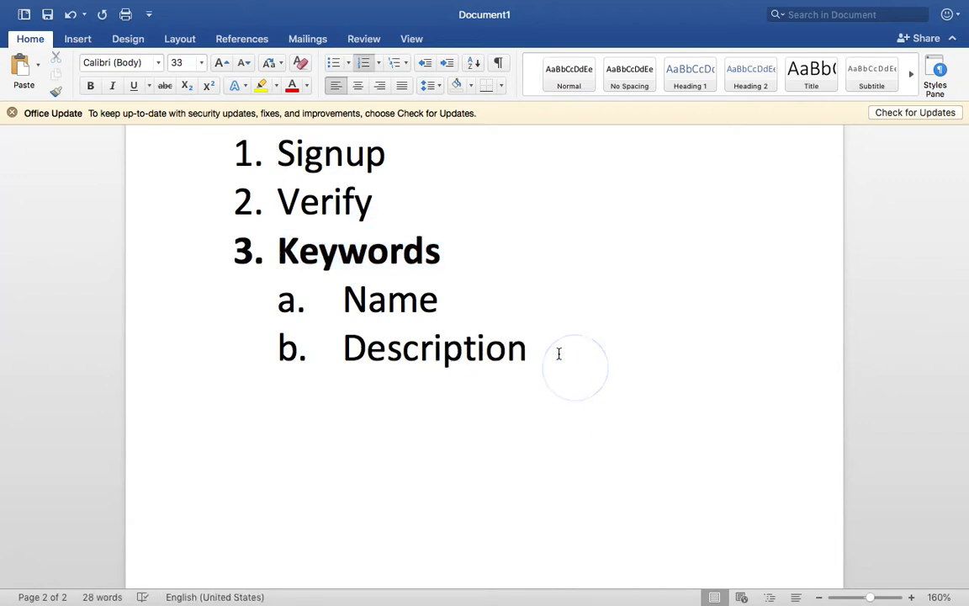
{"action": "key", "text": "Return"}
{"action": "key", "text": "shift+Tab"}
{"action": "type", "text": "Re"}
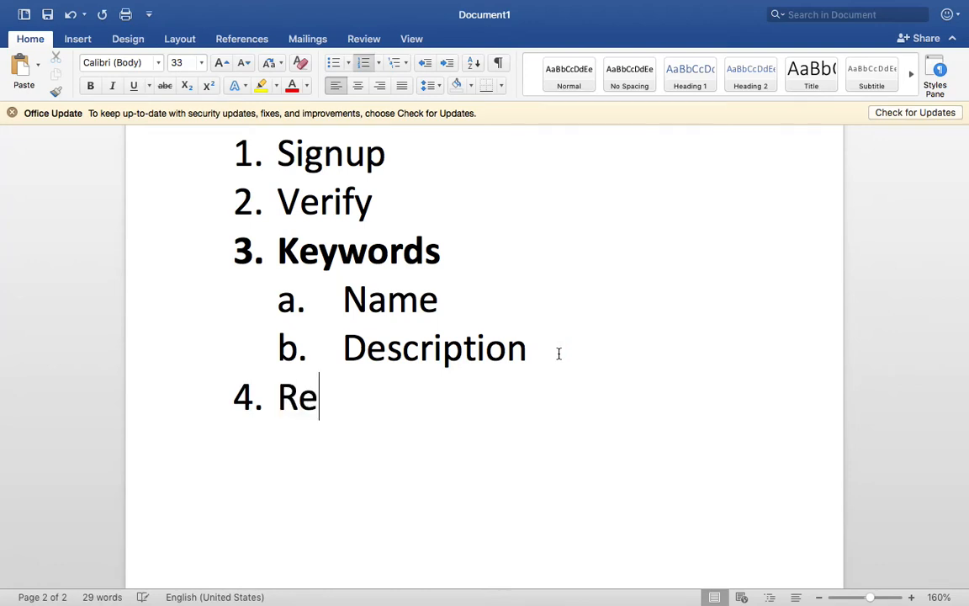
{"action": "type", "text": "gular Update Information"}
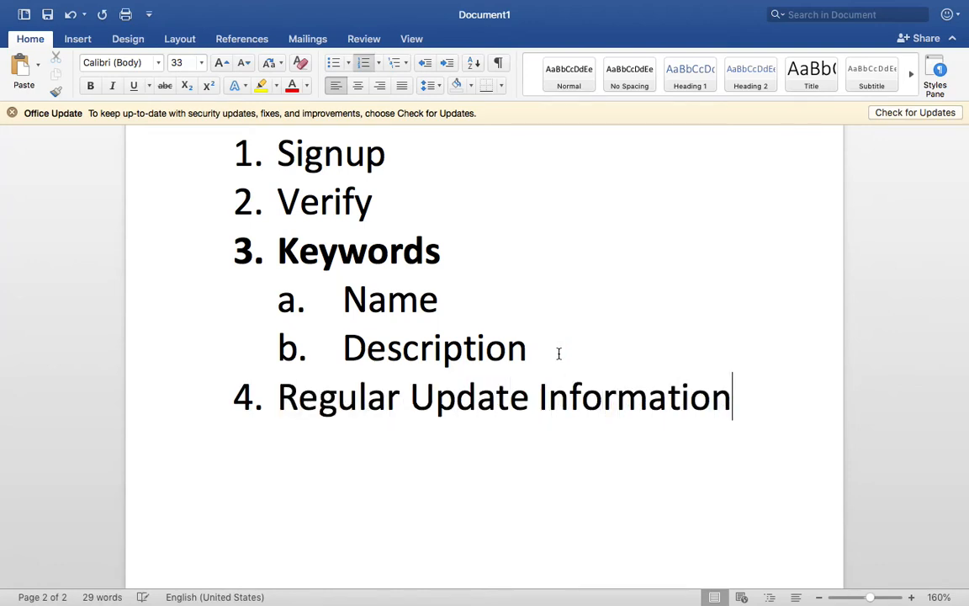
{"action": "triple_click", "coordinate": [596, 394]}
{"action": "key", "text": "super+b"}
{"action": "left_click", "coordinate": [778, 448]}
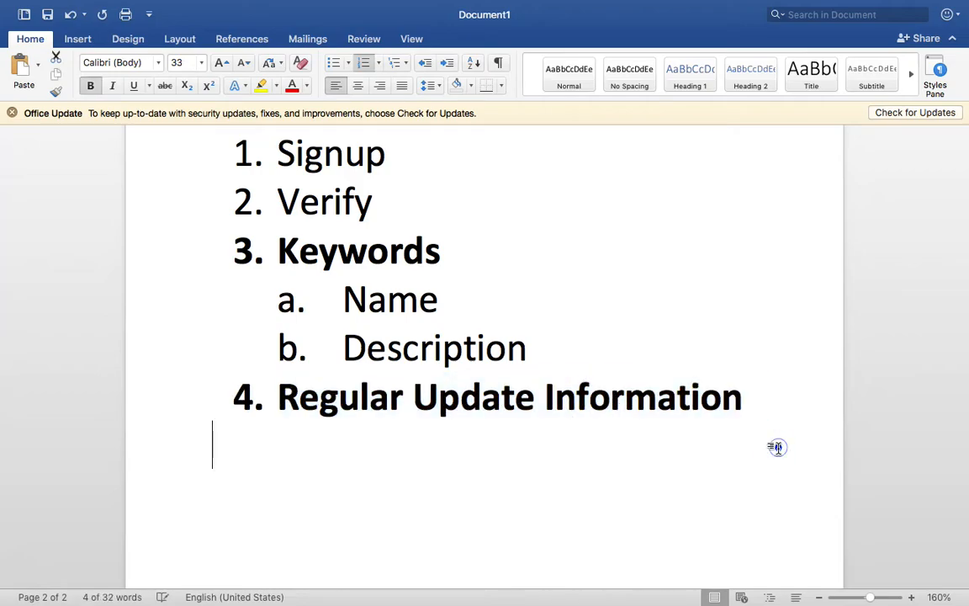
- Return to the Shatabdi Ply profile in the browser, look through its business info and open its photos
{"action": "key", "text": "ctrl+Right"}
{"action": "scroll", "coordinate": [576, 448], "scroll_direction": "up", "scroll_amount": 10}
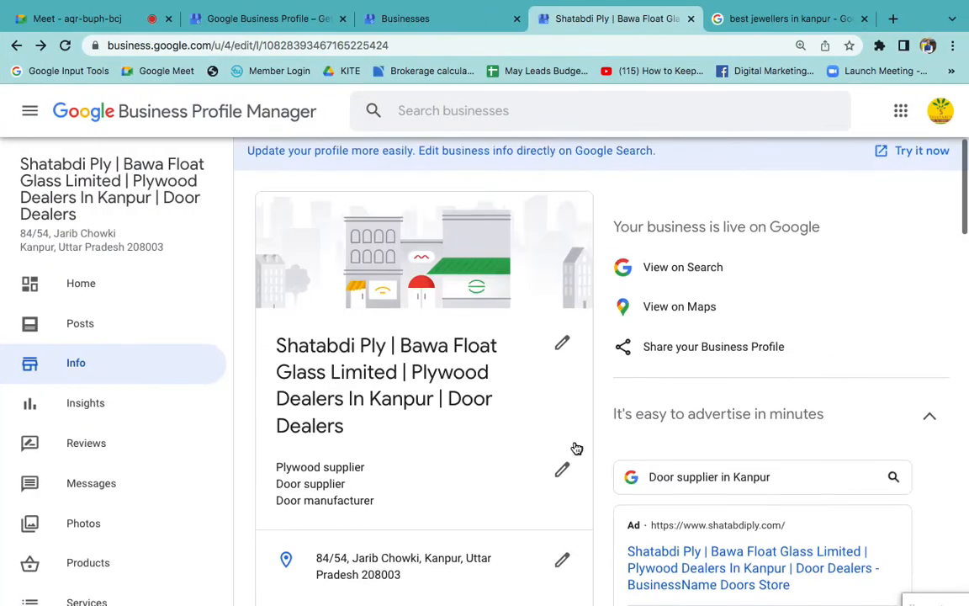
{"action": "scroll", "coordinate": [576, 448], "scroll_direction": "down", "scroll_amount": 3}
{"action": "scroll", "coordinate": [576, 449], "scroll_direction": "down", "scroll_amount": 4}
{"action": "scroll", "coordinate": [536, 525], "scroll_direction": "down", "scroll_amount": 2}
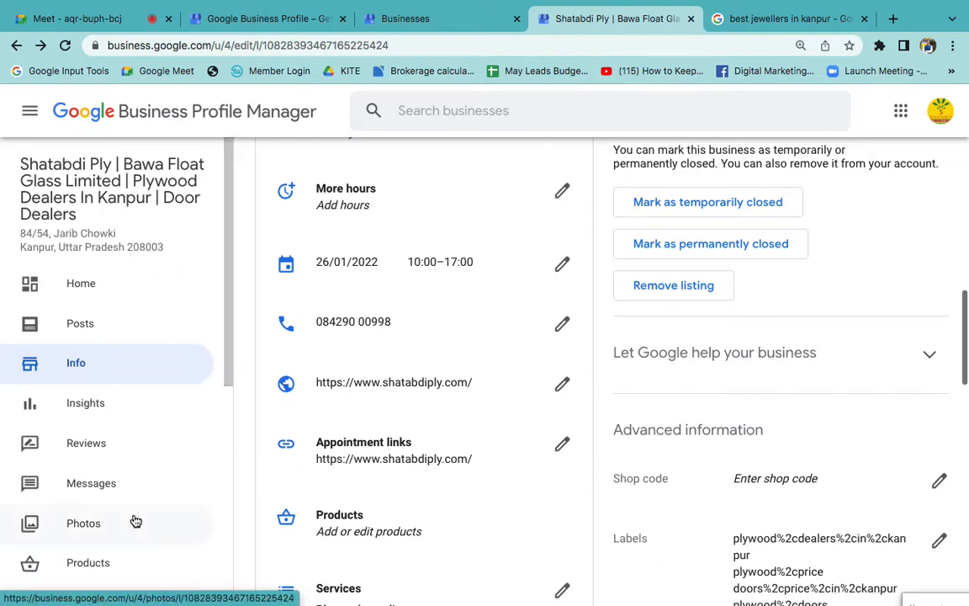
{"action": "scroll", "coordinate": [133, 519], "scroll_direction": "down", "scroll_amount": 2}
{"action": "left_click", "coordinate": [92, 399]}
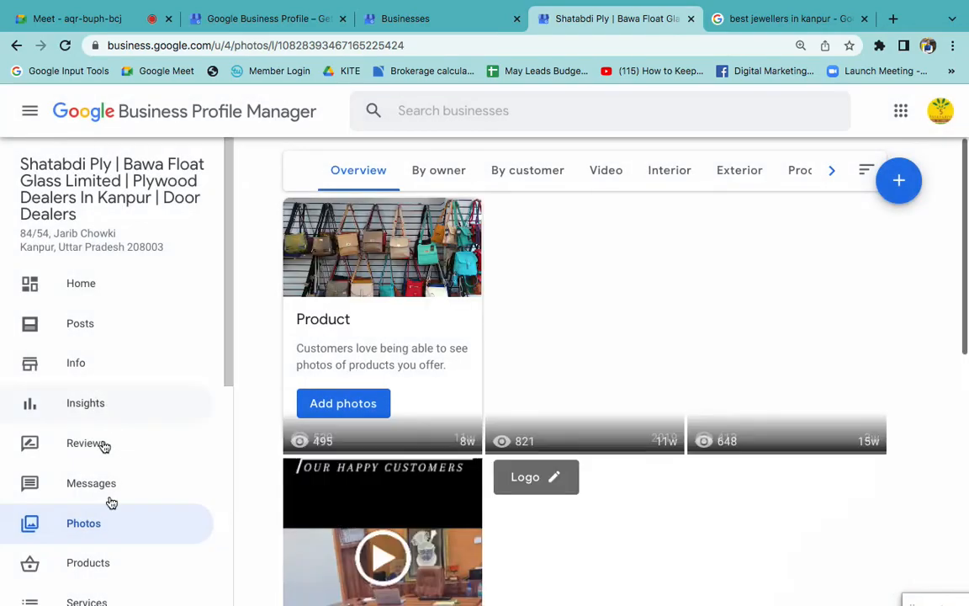
- Look through the photo overview of the Shatabdi Ply profile and return to its beginning
{"action": "scroll", "coordinate": [511, 510], "scroll_direction": "down", "scroll_amount": 3}
{"action": "scroll", "coordinate": [511, 510], "scroll_direction": "down", "scroll_amount": 4}
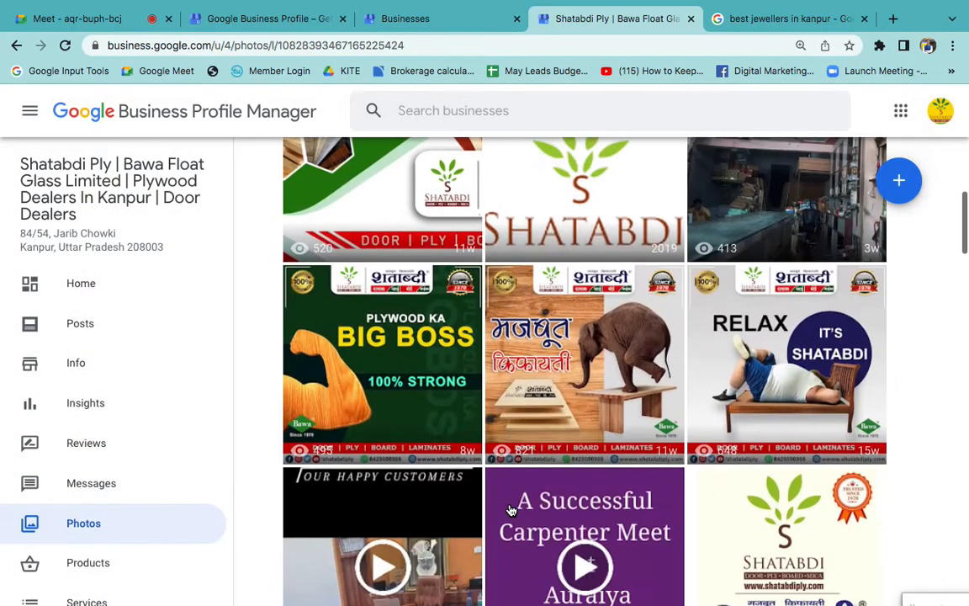
{"action": "scroll", "coordinate": [542, 455], "scroll_direction": "down", "scroll_amount": 5}
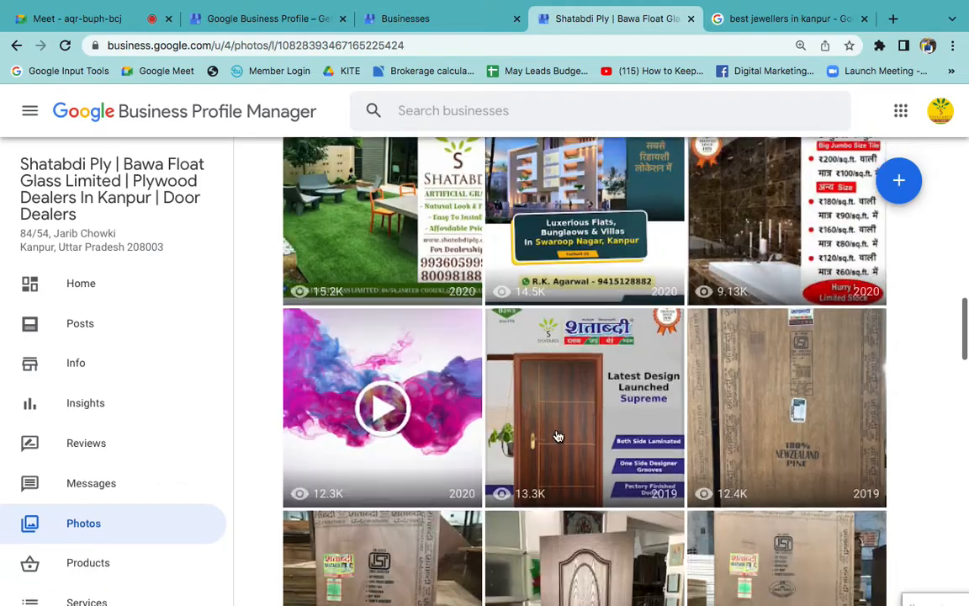
{"action": "scroll", "coordinate": [677, 402], "scroll_direction": "up", "scroll_amount": 15}
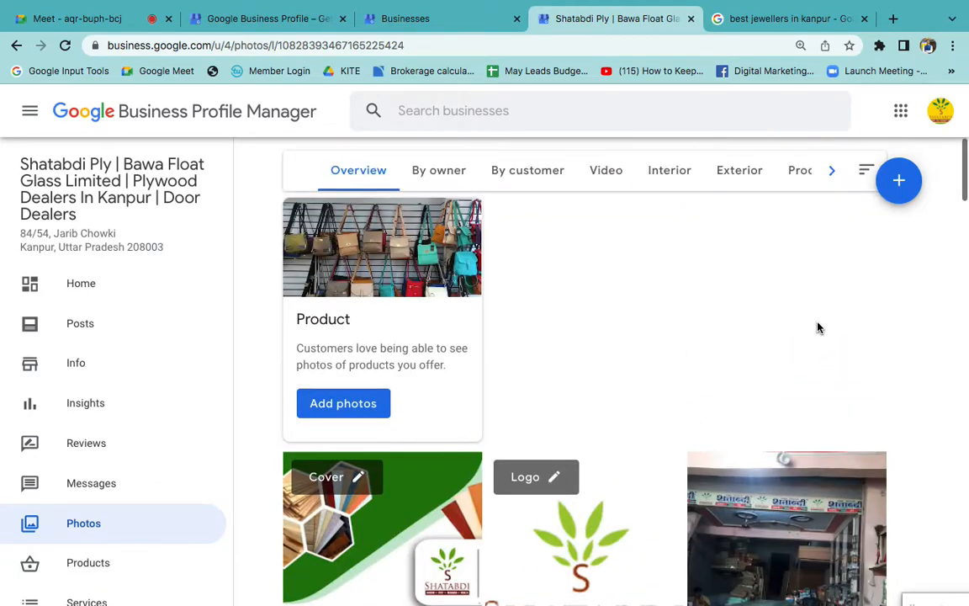
- Switch to the Google Meet call and admit the waiting participant
{"action": "mouse_move", "coordinate": [39, 2]}
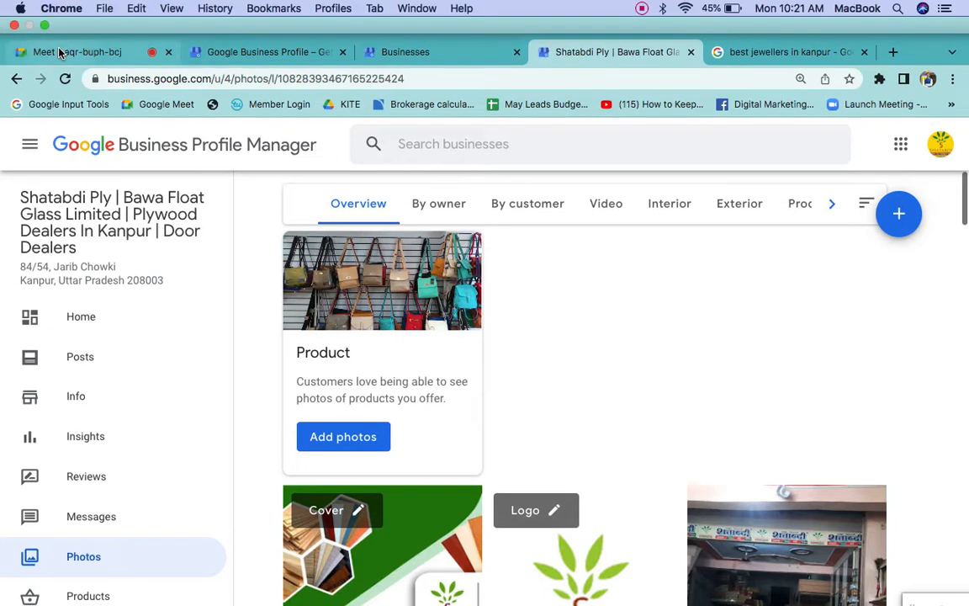
{"action": "left_click", "coordinate": [59, 52]}
{"action": "left_click", "coordinate": [638, 174]}
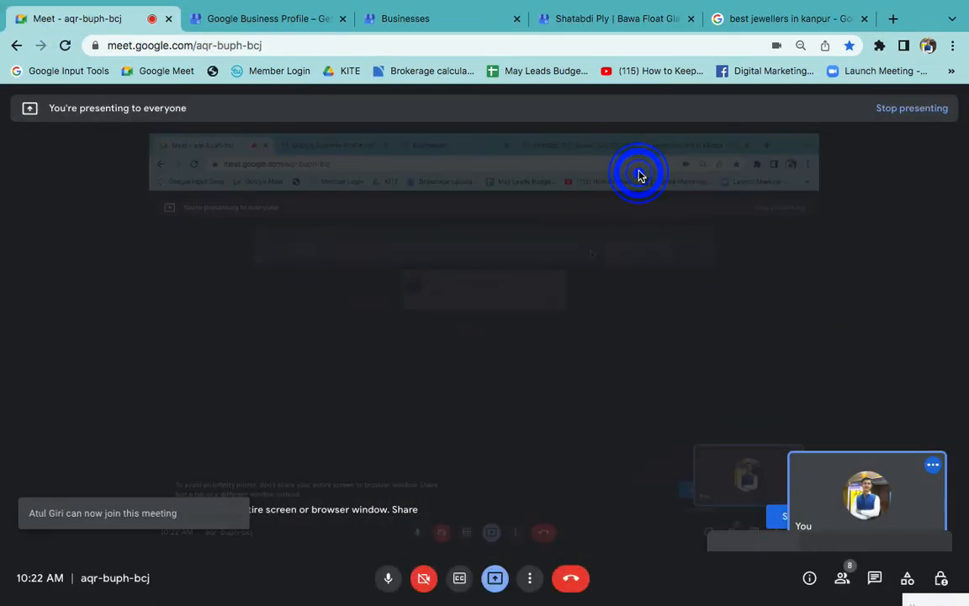
- Compare the "best jewellers in kanpur" search results with the Shatabdi Ply profile, examining the profile's sections and uploaded photos
{"action": "left_click", "coordinate": [757, 19]}
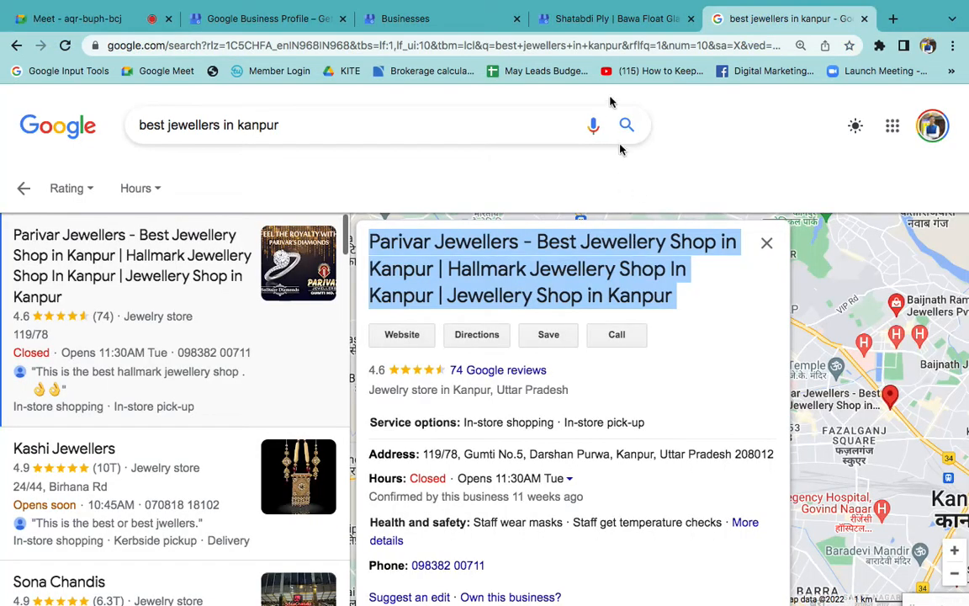
{"action": "left_click", "coordinate": [580, 18]}
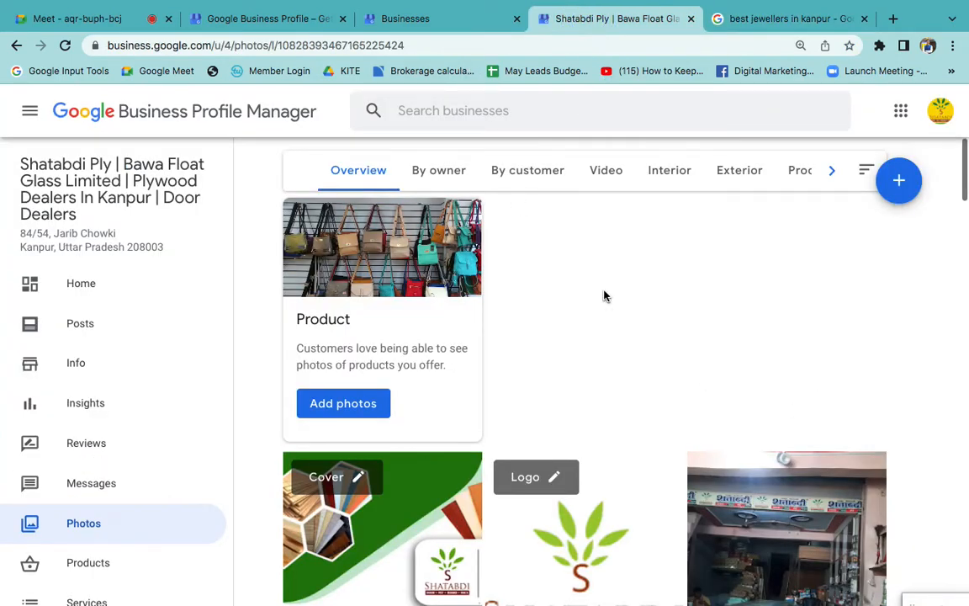
{"action": "left_click", "coordinate": [783, 20]}
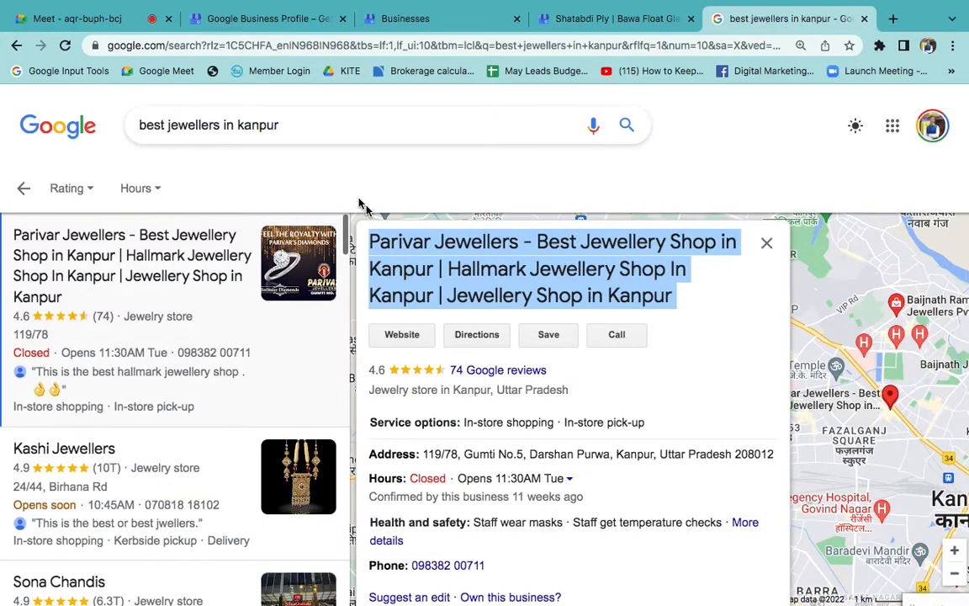
{"action": "left_click", "coordinate": [299, 125]}
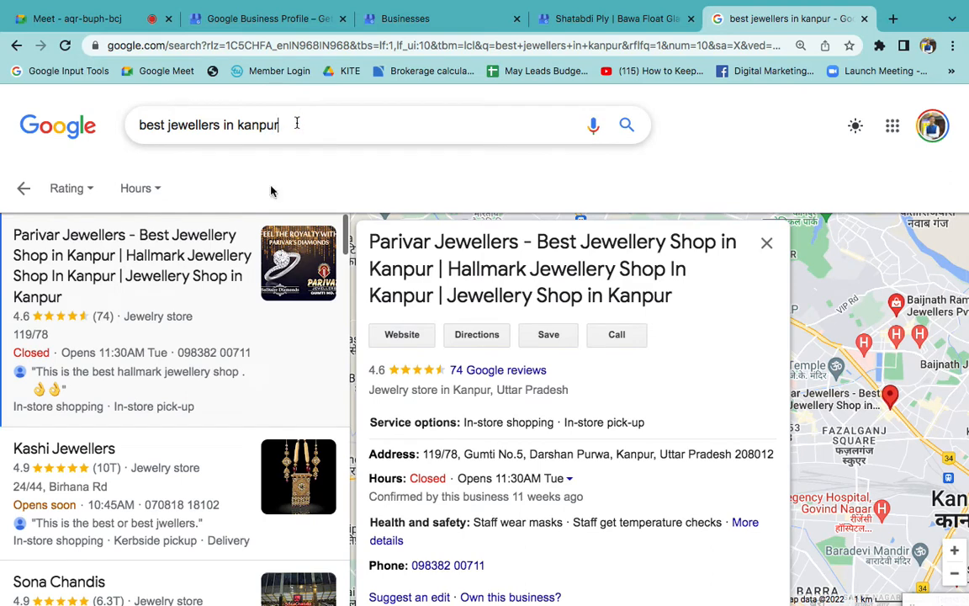
{"action": "left_click", "coordinate": [572, 23]}
{"action": "scroll", "coordinate": [152, 435], "scroll_direction": "down", "scroll_amount": 1}
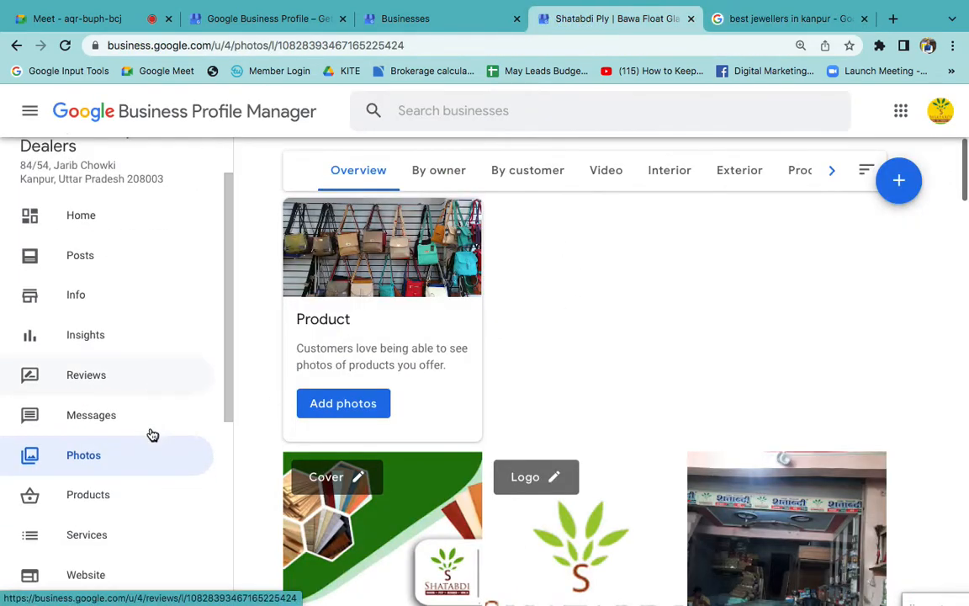
{"action": "scroll", "coordinate": [152, 435], "scroll_direction": "down", "scroll_amount": 2}
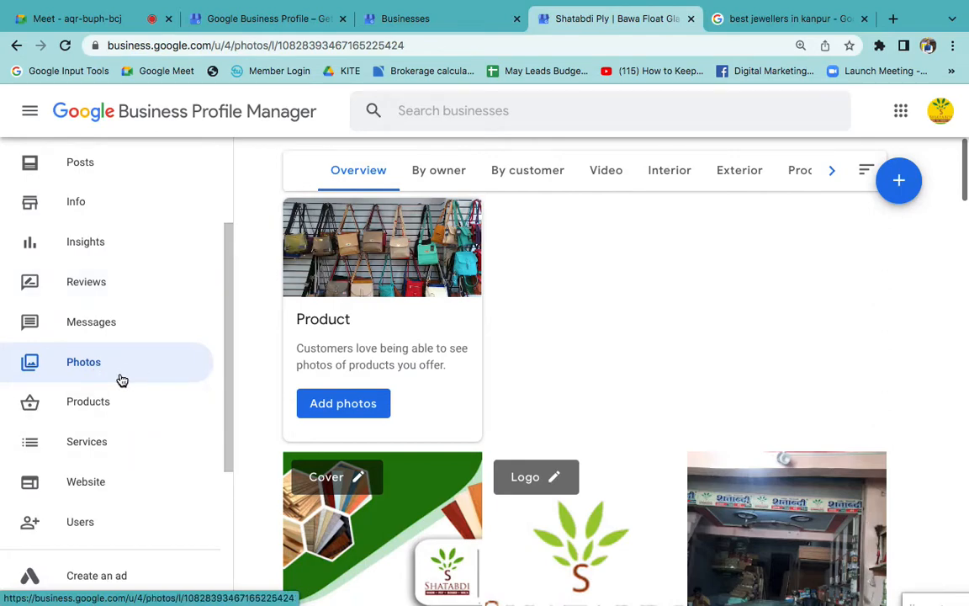
{"action": "scroll", "coordinate": [633, 470], "scroll_direction": "down", "scroll_amount": 5}
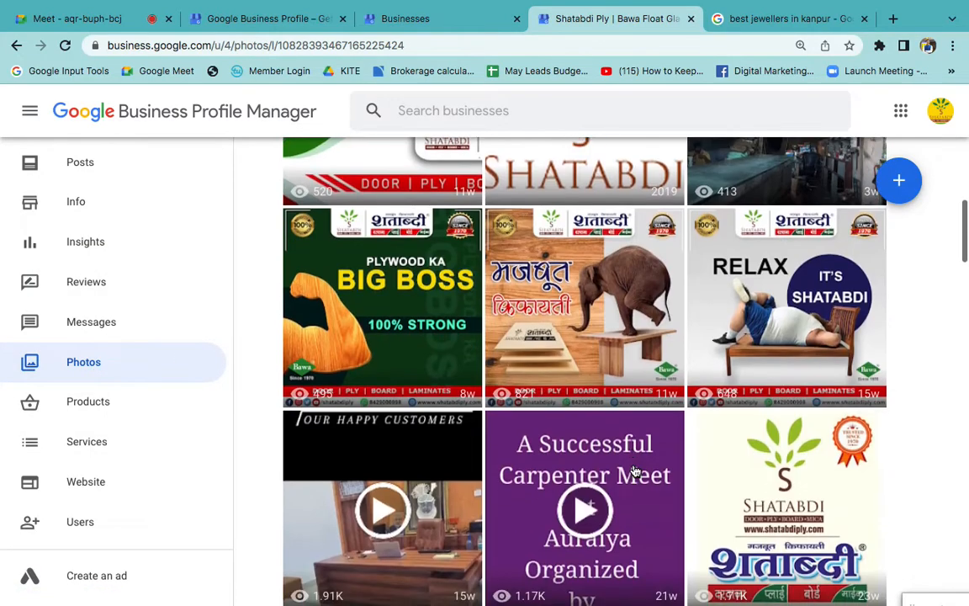
{"action": "scroll", "coordinate": [635, 471], "scroll_direction": "down", "scroll_amount": 2}
{"action": "scroll", "coordinate": [636, 437], "scroll_direction": "up", "scroll_amount": 8}
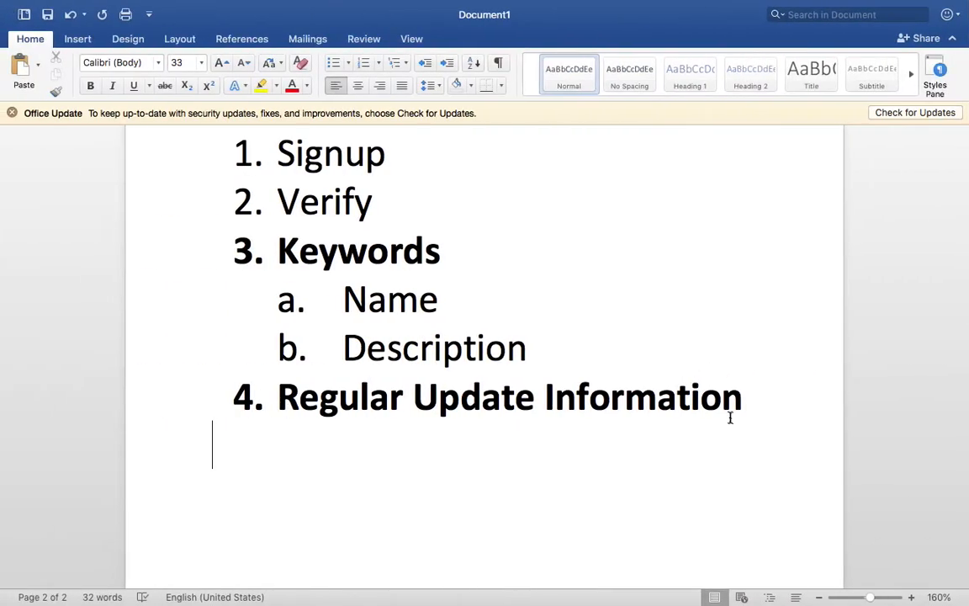
- Switch to the Word document and add a non-bold sub-item, Photos, under the Regular Update Information list item
{"action": "left_click", "coordinate": [779, 396]}
{"action": "key", "text": "Return"}
{"action": "key", "text": "Tab"}
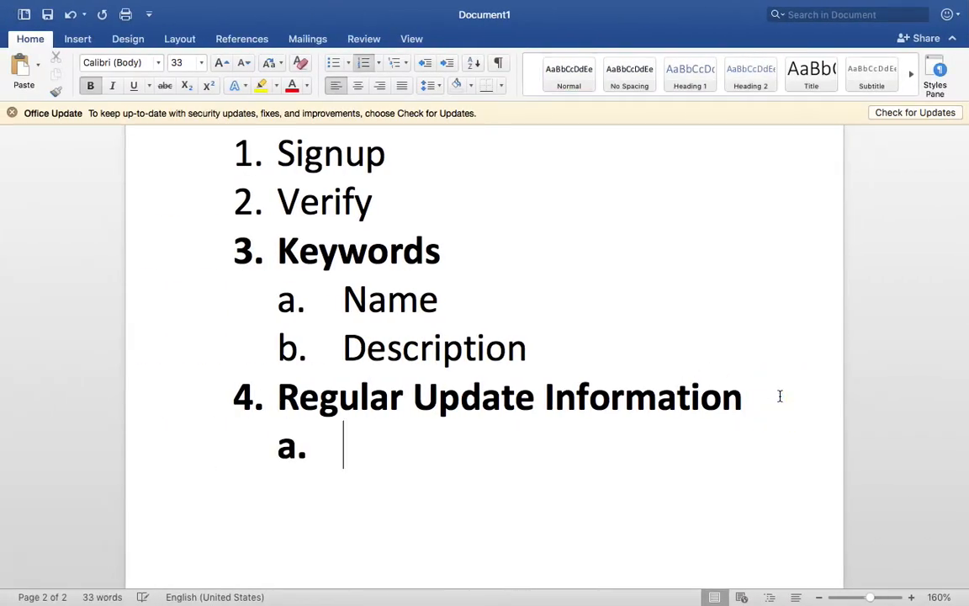
{"action": "type", "text": "Photos"}
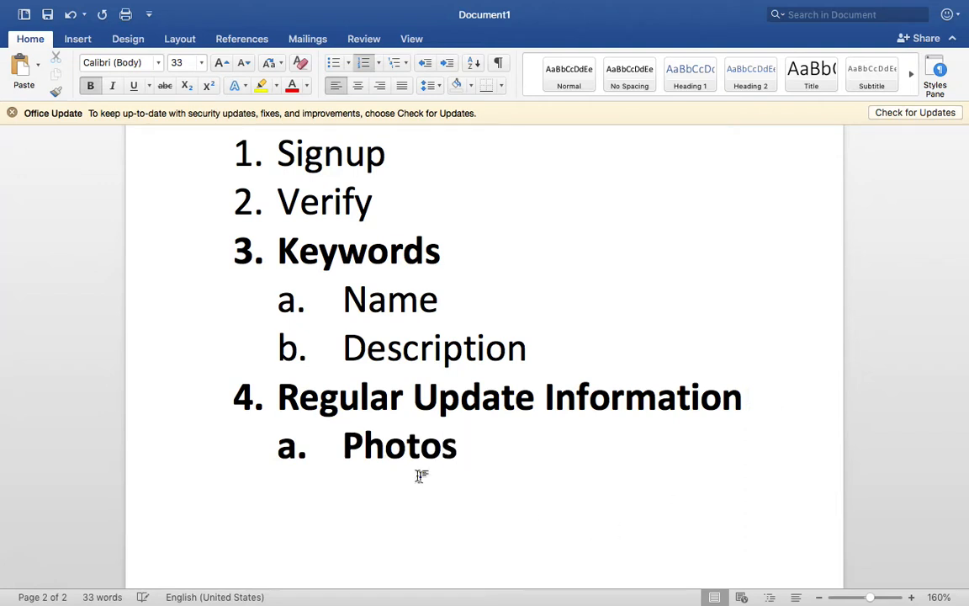
{"action": "double_click", "coordinate": [389, 450]}
{"action": "key", "text": "super+b"}
{"action": "left_click", "coordinate": [508, 437]}
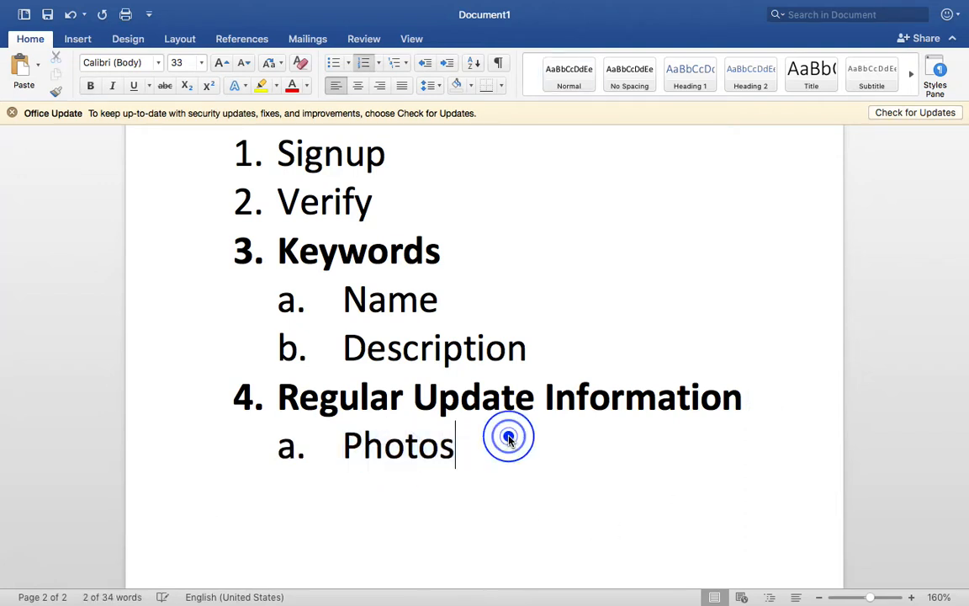
- Add a second sub-item, Posts, below Photos under Regular Update Information
{"action": "key", "text": "Return"}
{"action": "type", "text": "Posts"}
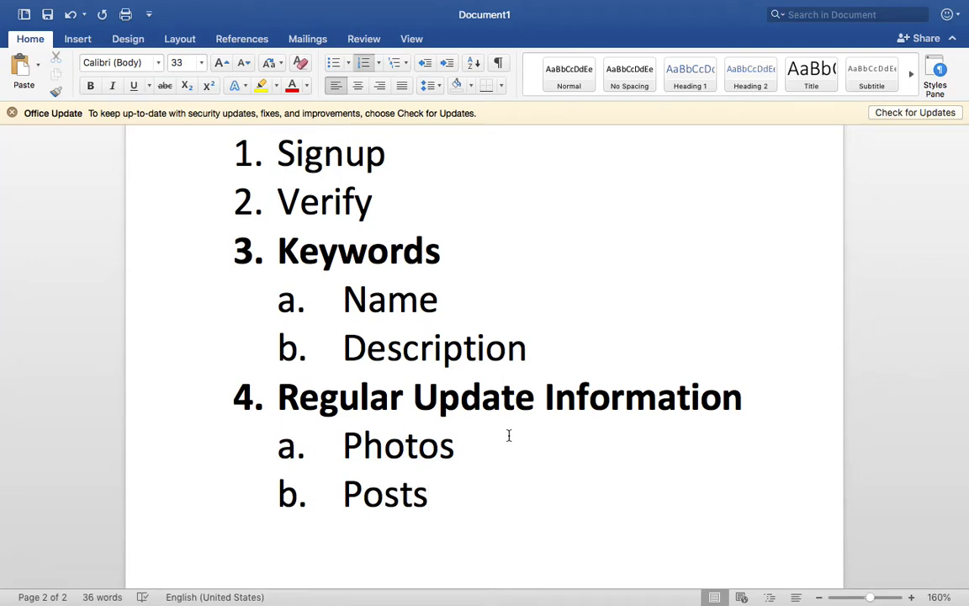
{"action": "key", "text": "ctrl+Right"}
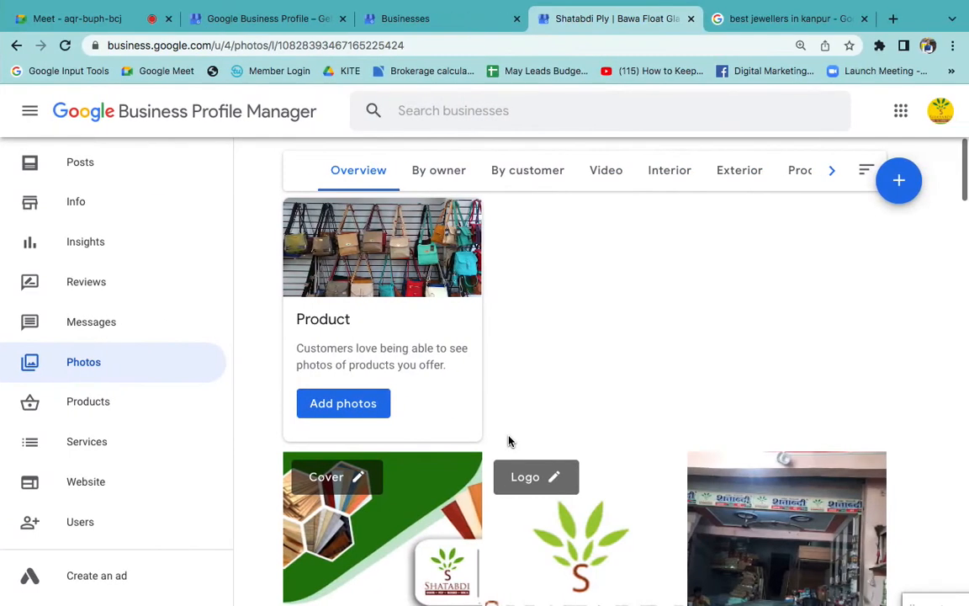
{"action": "key", "text": "ctrl+Left"}
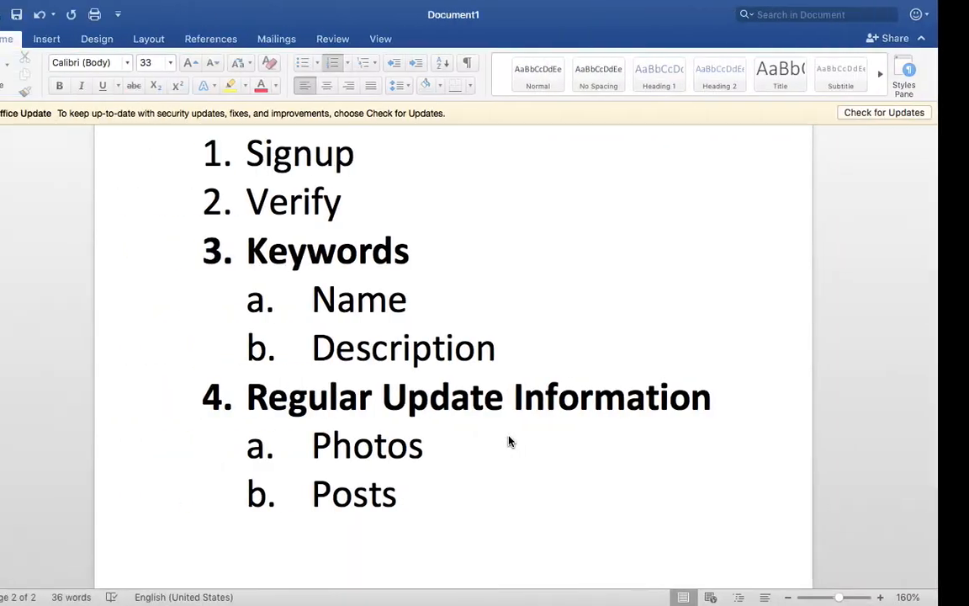
- Colour the Keywords and Regular Update Information list items red
{"action": "double_click", "coordinate": [371, 253]}
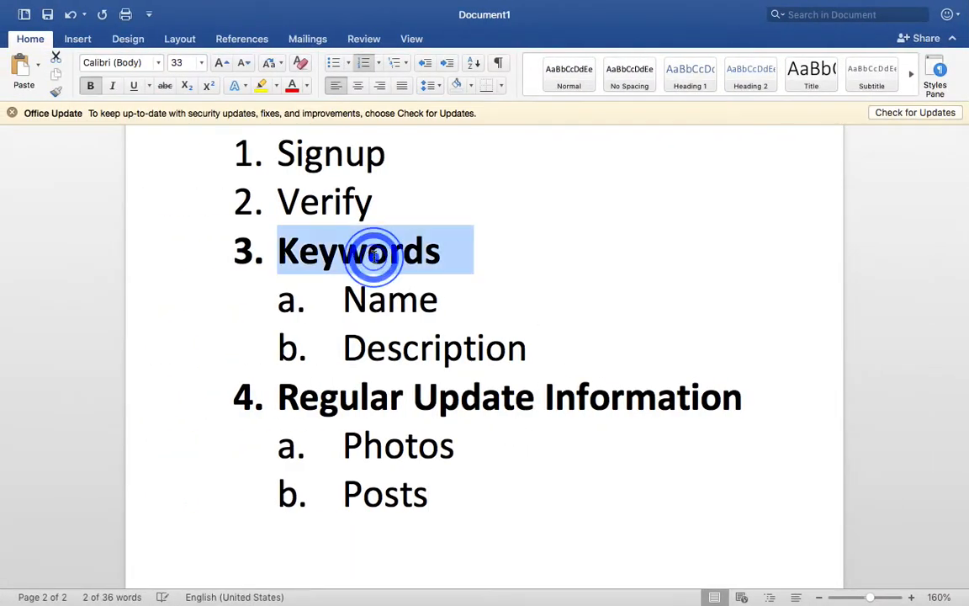
{"action": "left_click", "coordinate": [294, 87]}
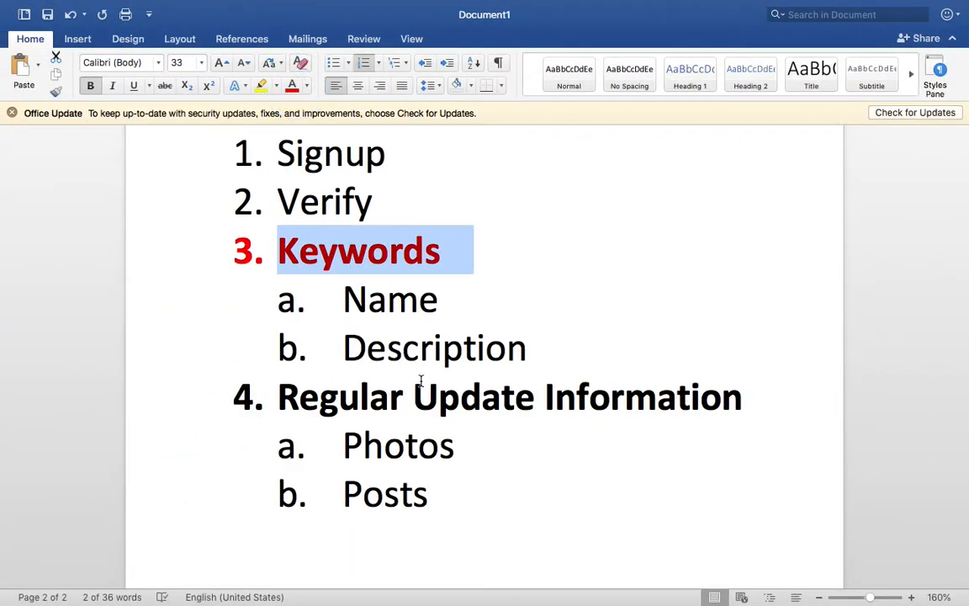
{"action": "triple_click", "coordinate": [471, 393]}
{"action": "left_click", "coordinate": [292, 85]}
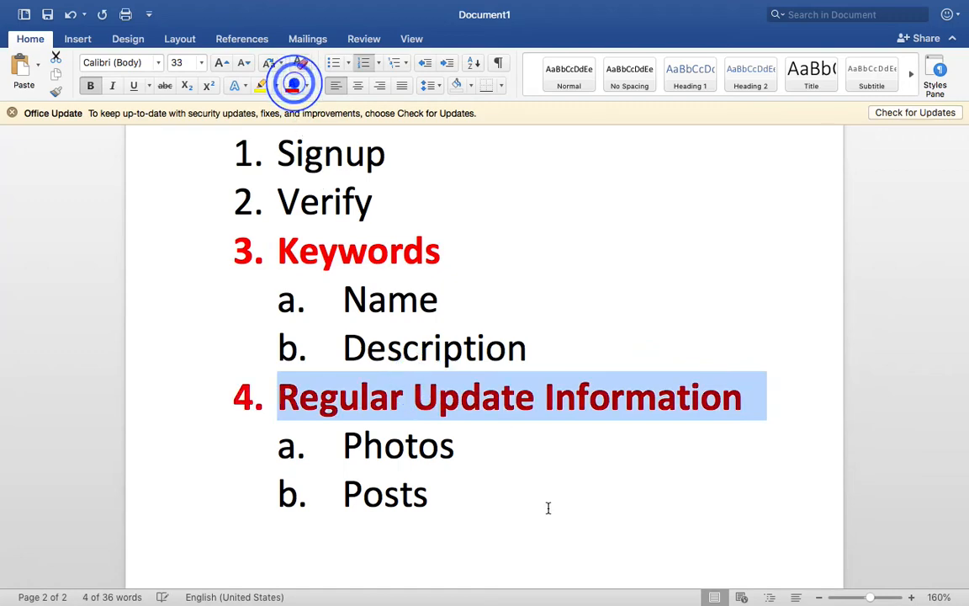
{"action": "left_click_drag", "start_coordinate": [470, 444], "coordinate": [347, 444]}
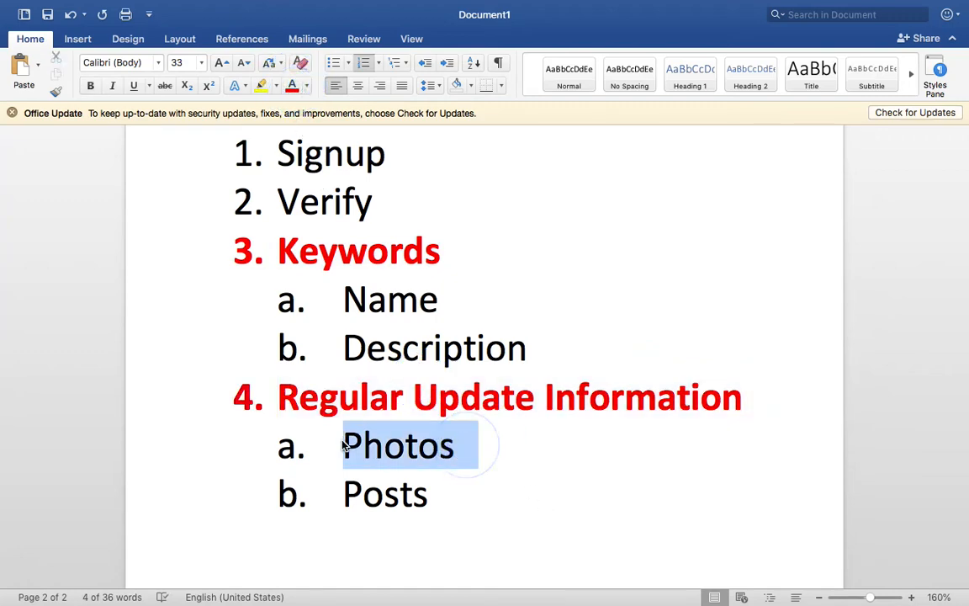
{"action": "left_click", "coordinate": [446, 490]}
- Return to the Shatabdi Ply profile in the browser, open its posts and look through the published ones
{"action": "key", "text": "ctrl+Right"}
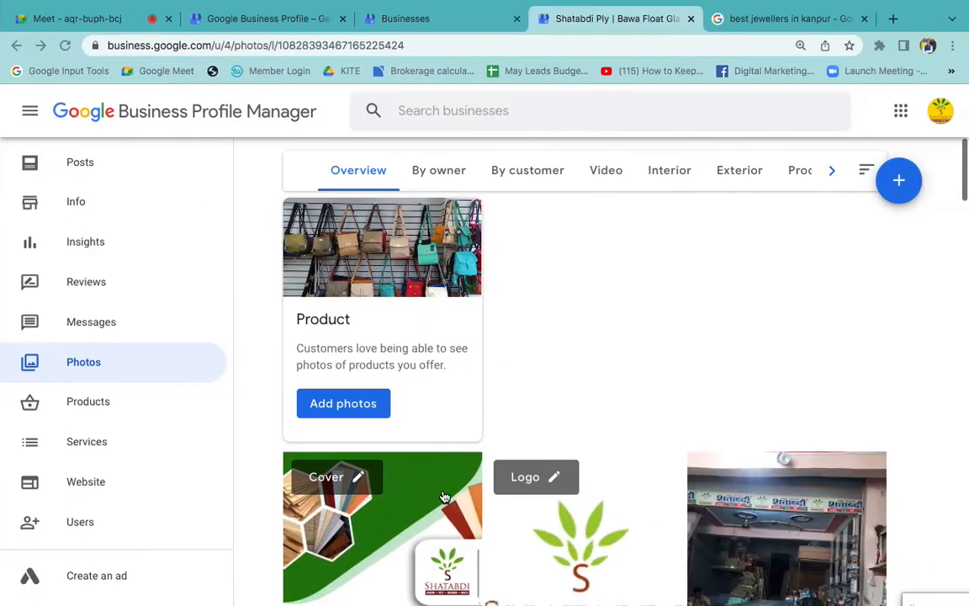
{"action": "scroll", "coordinate": [108, 202], "scroll_direction": "up", "scroll_amount": 2}
{"action": "scroll", "coordinate": [105, 211], "scroll_direction": "up", "scroll_amount": 1}
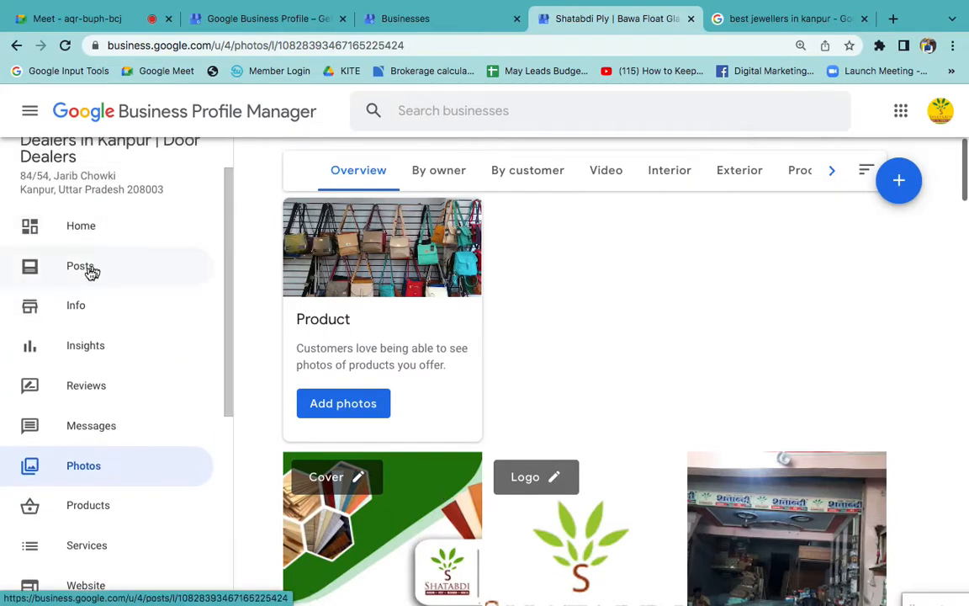
{"action": "left_click", "coordinate": [89, 269]}
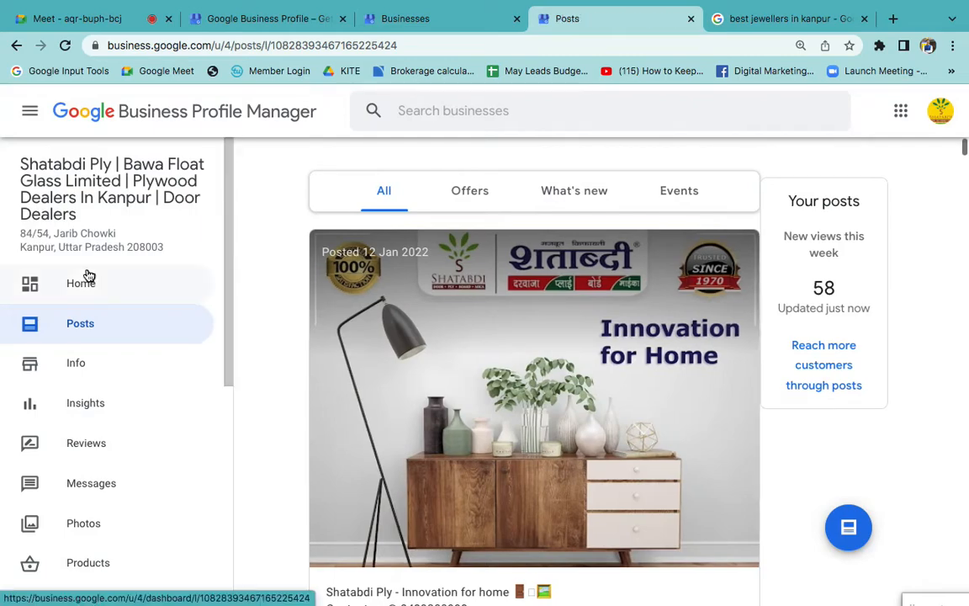
{"action": "scroll", "coordinate": [573, 404], "scroll_direction": "down", "scroll_amount": 6}
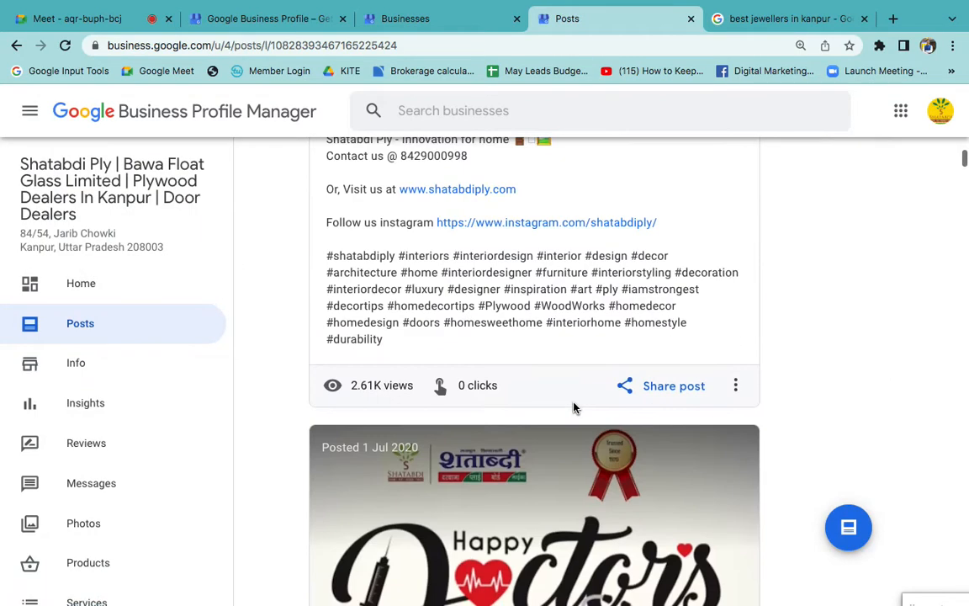
{"action": "scroll", "coordinate": [573, 408], "scroll_direction": "down", "scroll_amount": 4}
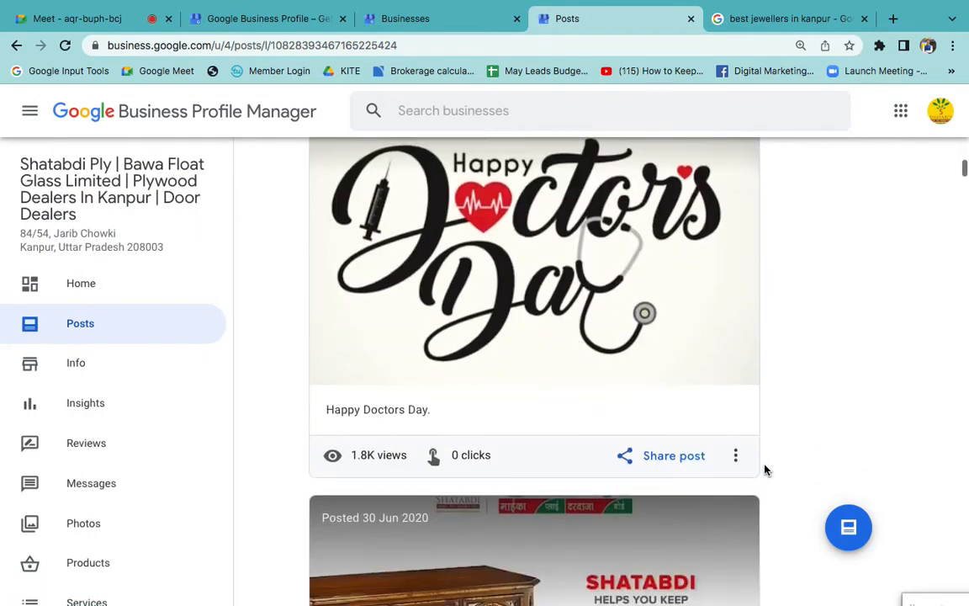
- Start a new post for the business, view the Offer form and choose the What's New post type
{"action": "left_click", "coordinate": [843, 527]}
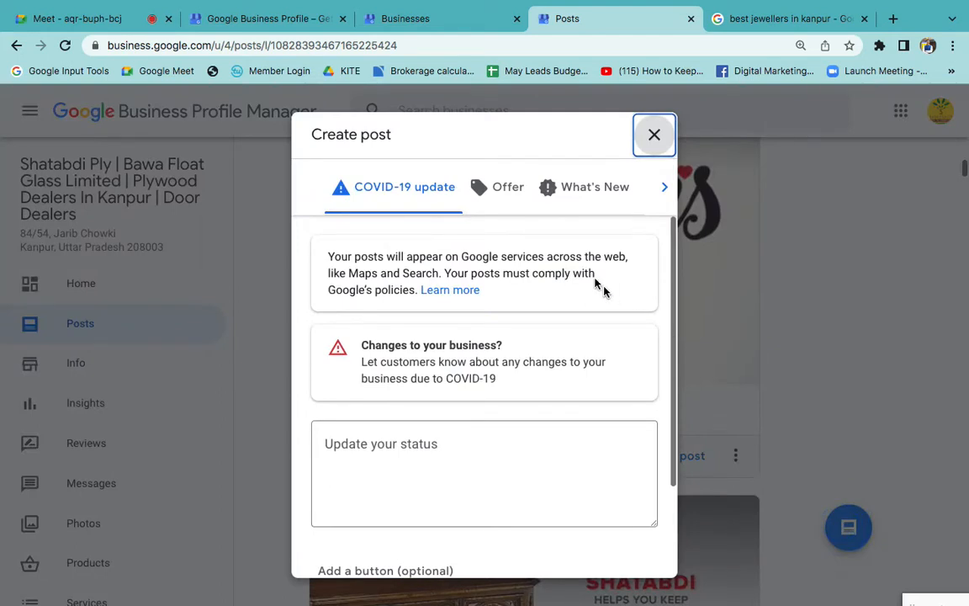
{"action": "left_click", "coordinate": [510, 190]}
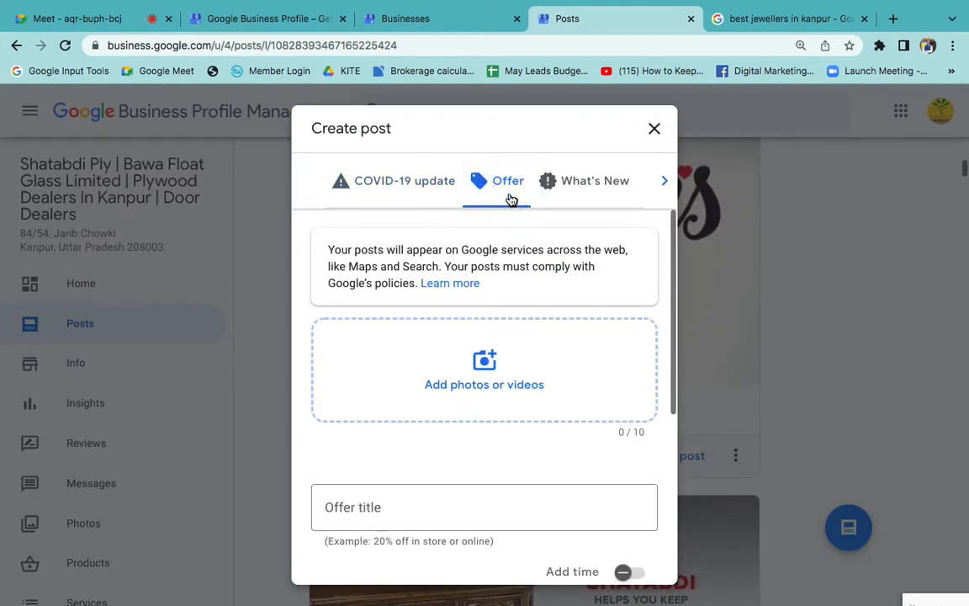
{"action": "left_click", "coordinate": [573, 187]}
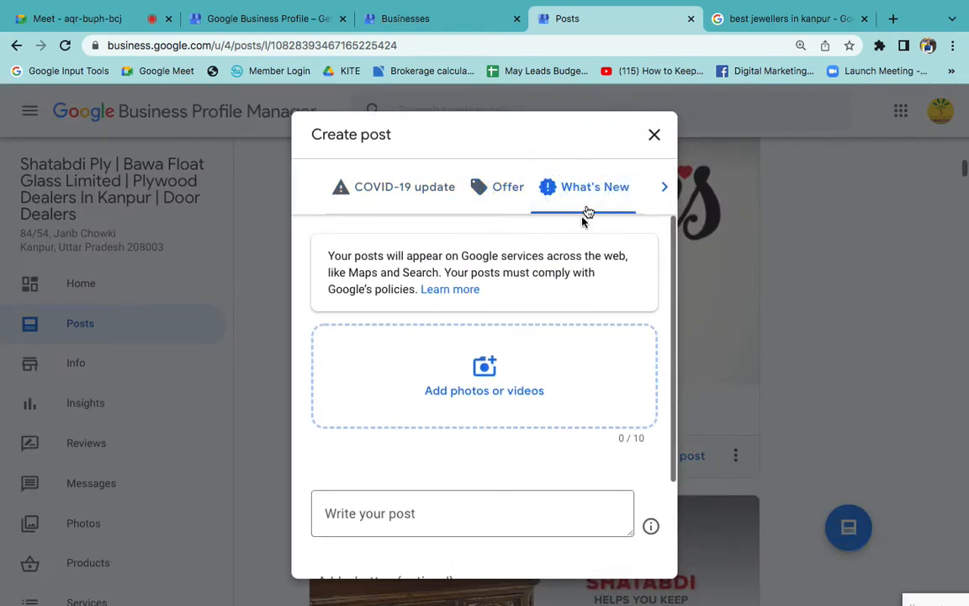
- Choose the Desktop JPEG whose name starts with 274118498_3409 as the photo for the What's New post
{"action": "left_click", "coordinate": [478, 406]}
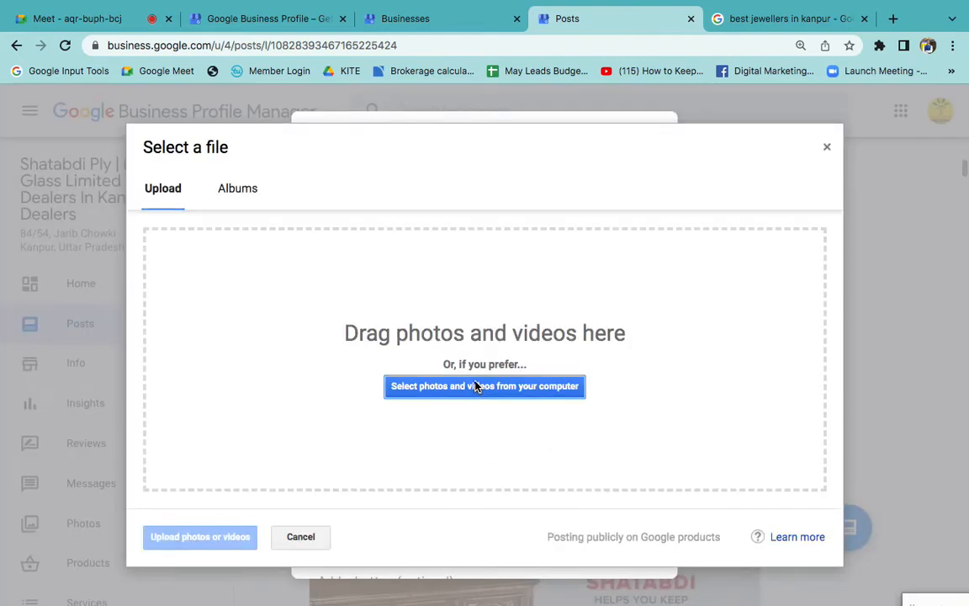
{"action": "left_click", "coordinate": [476, 387]}
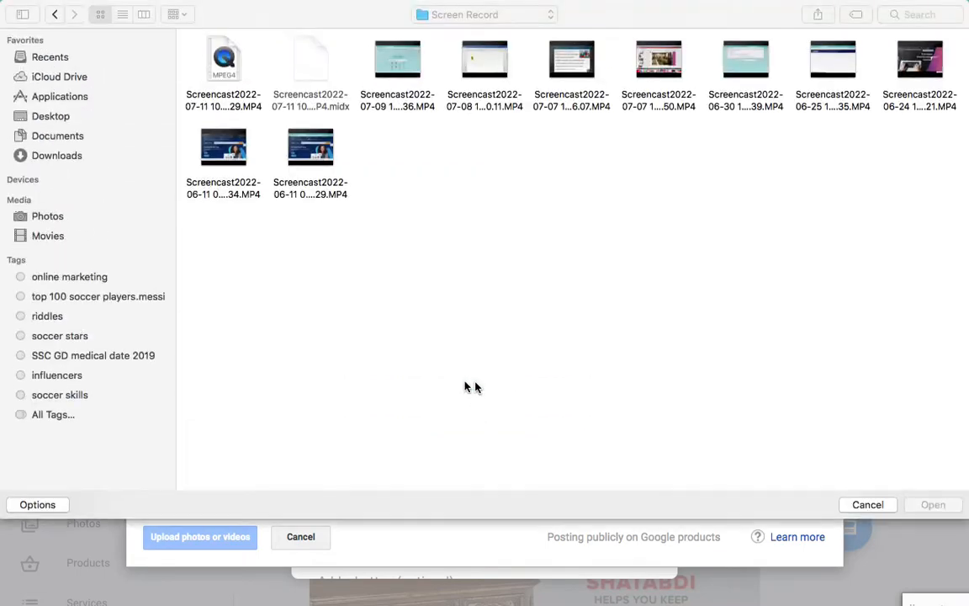
{"action": "left_click", "coordinate": [51, 114]}
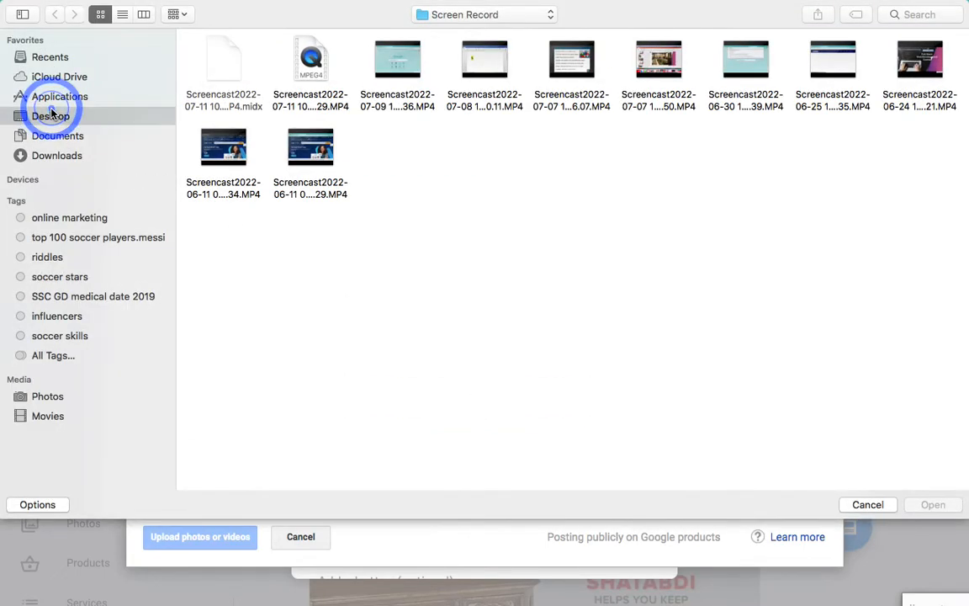
{"action": "double_click", "coordinate": [309, 68]}
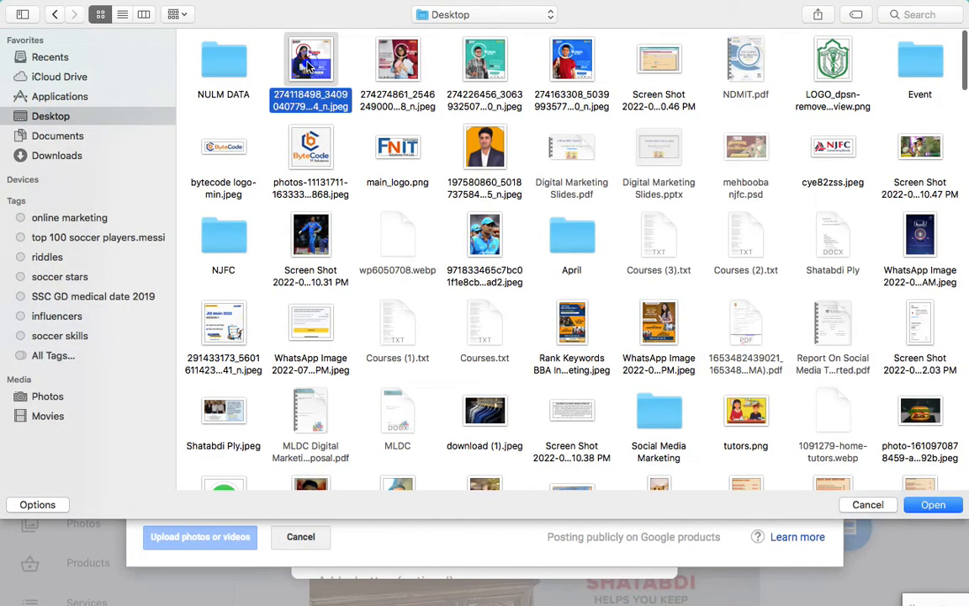
- Switch to the Google Meet call, admit the waiting participant and return to the Shatabdi Ply post draft
{"action": "left_click", "coordinate": [96, 15]}
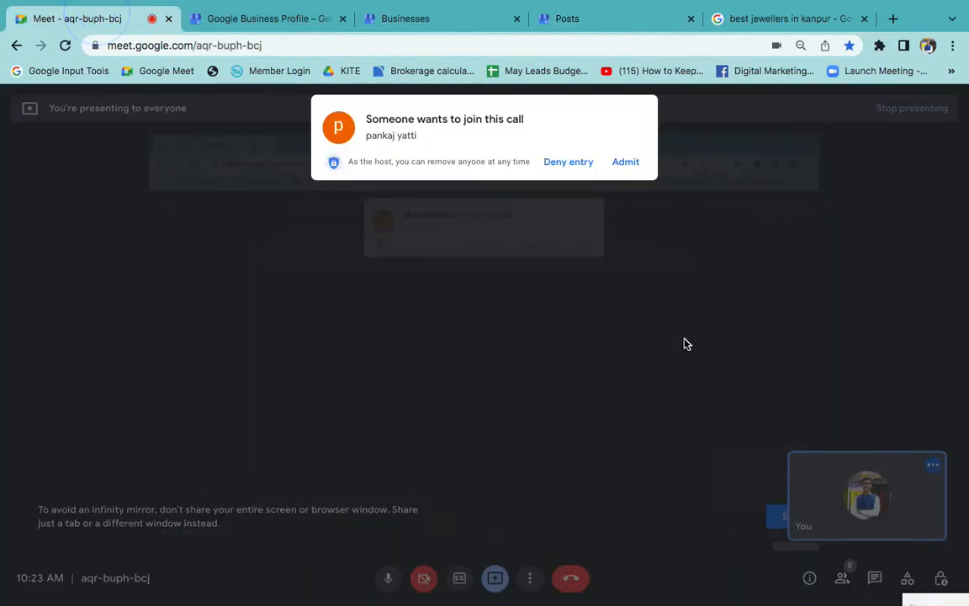
{"action": "left_click", "coordinate": [633, 165]}
{"action": "left_click", "coordinate": [603, 19]}
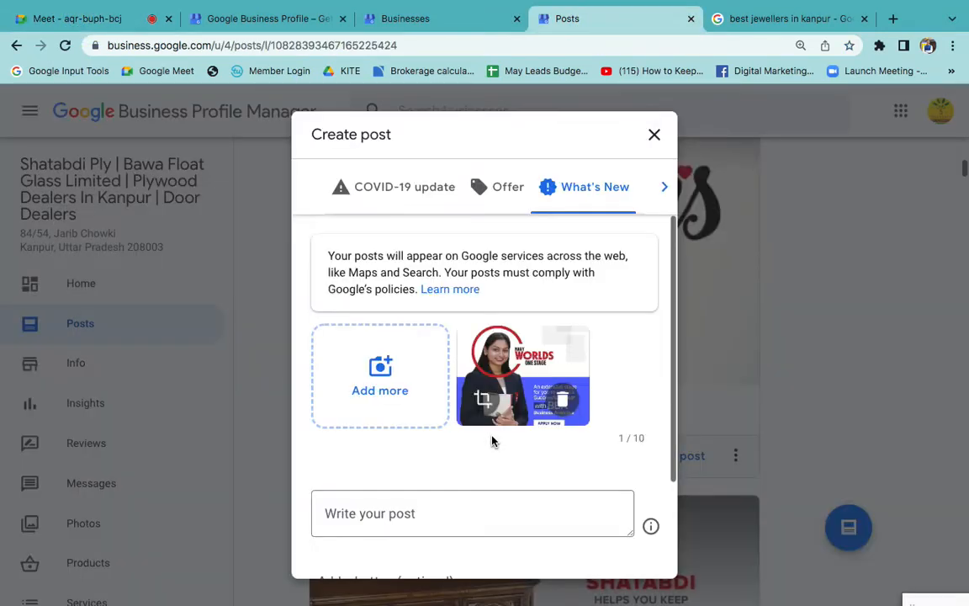
- Go through the What's New post form, from the added photo to the text field and the optional button setting
{"action": "scroll", "coordinate": [492, 441], "scroll_direction": "down", "scroll_amount": 3}
{"action": "left_click", "coordinate": [389, 391]}
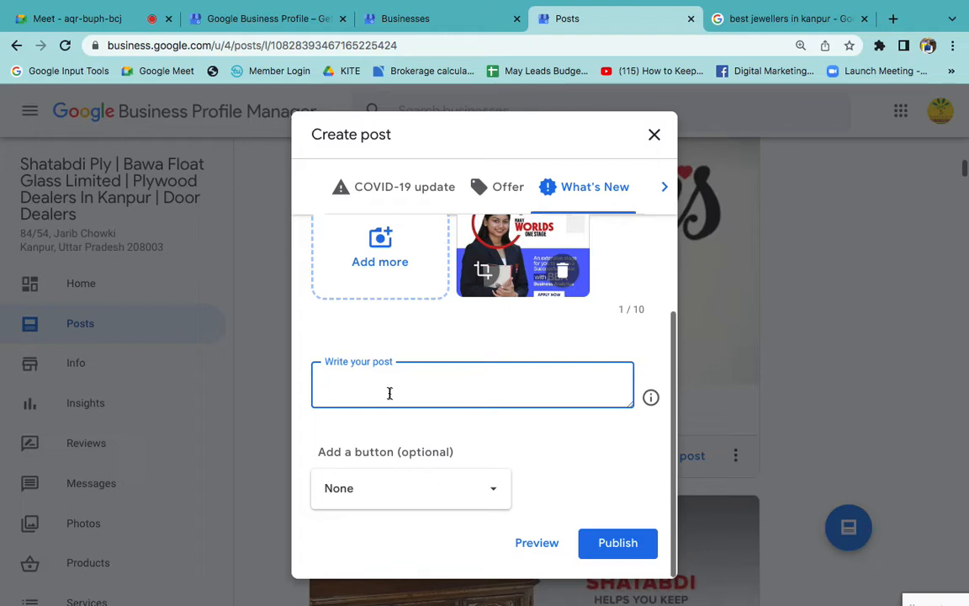
{"action": "scroll", "coordinate": [389, 393], "scroll_direction": "up", "scroll_amount": 2}
{"action": "scroll", "coordinate": [389, 393], "scroll_direction": "down", "scroll_amount": 2}
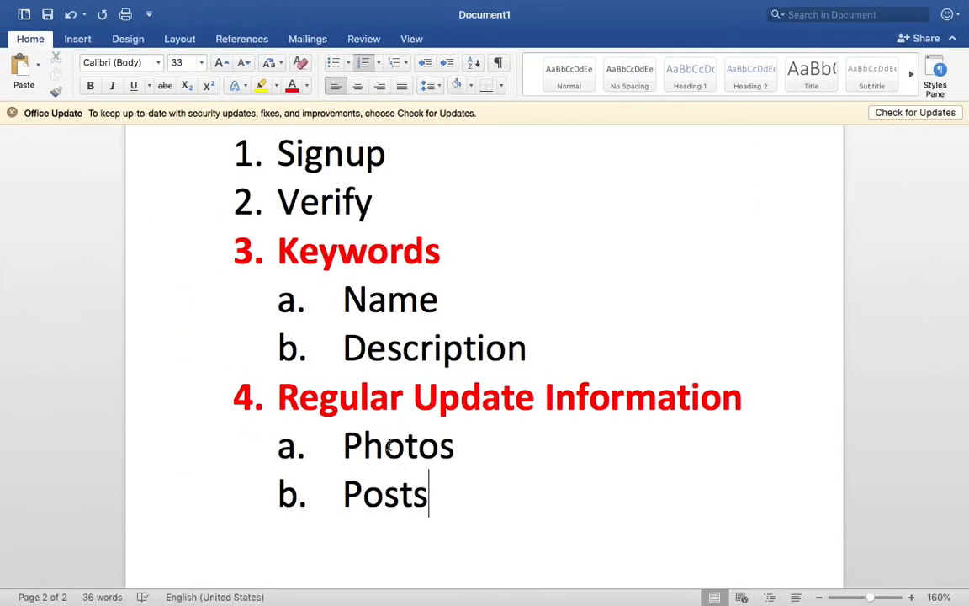
- Switch to Word and point out the Photos and Posts items under Regular Update Information
{"action": "double_click", "coordinate": [389, 446]}
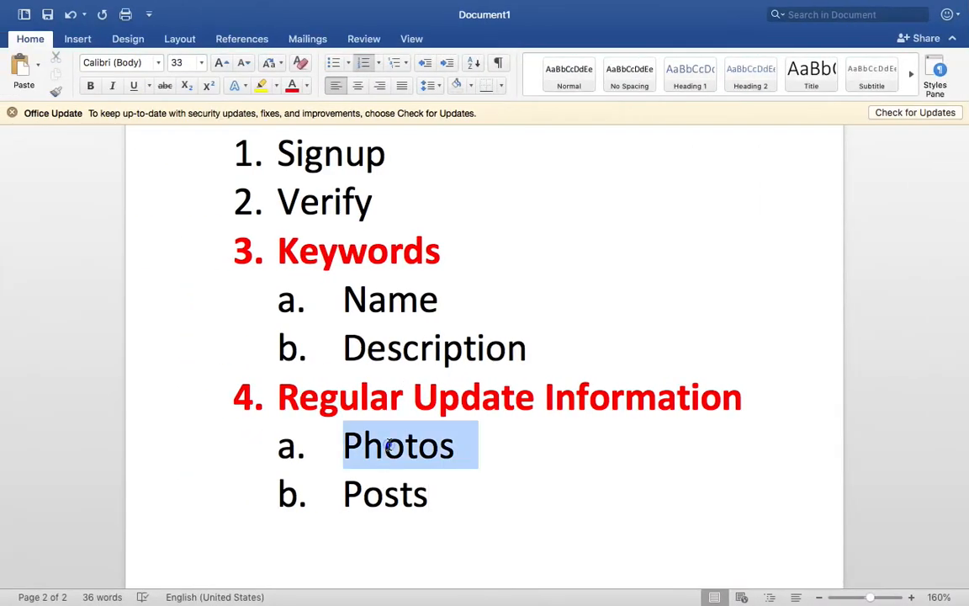
{"action": "double_click", "coordinate": [387, 493]}
{"action": "left_click", "coordinate": [488, 505]}
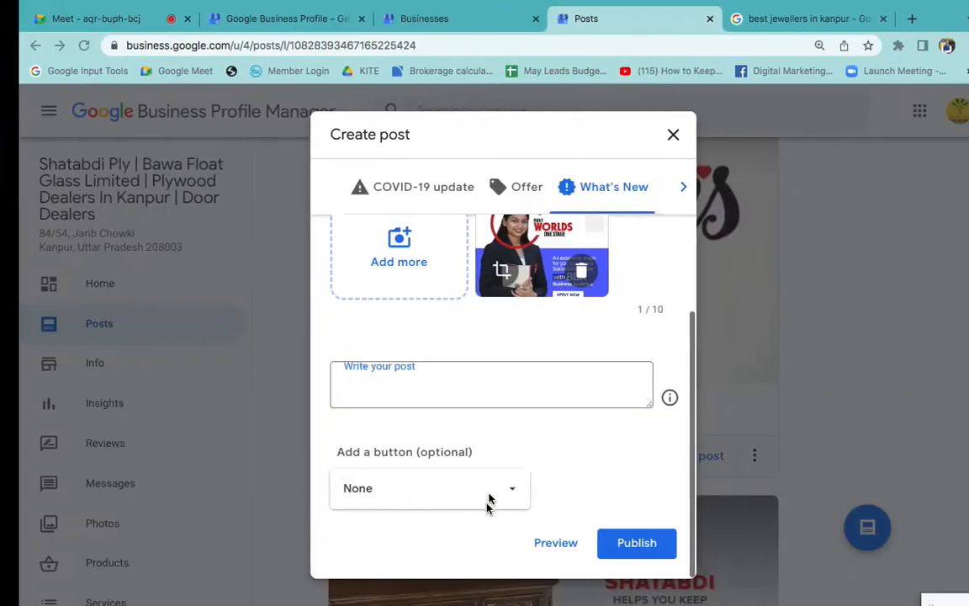
{"action": "left_click", "coordinate": [511, 391]}
- Return to the What's New draft and write post text starting "Welcome to Century Ply - Best Door Comp" and ending with "Kanpur."
{"action": "scroll", "coordinate": [501, 463], "scroll_direction": "up", "scroll_amount": 3}
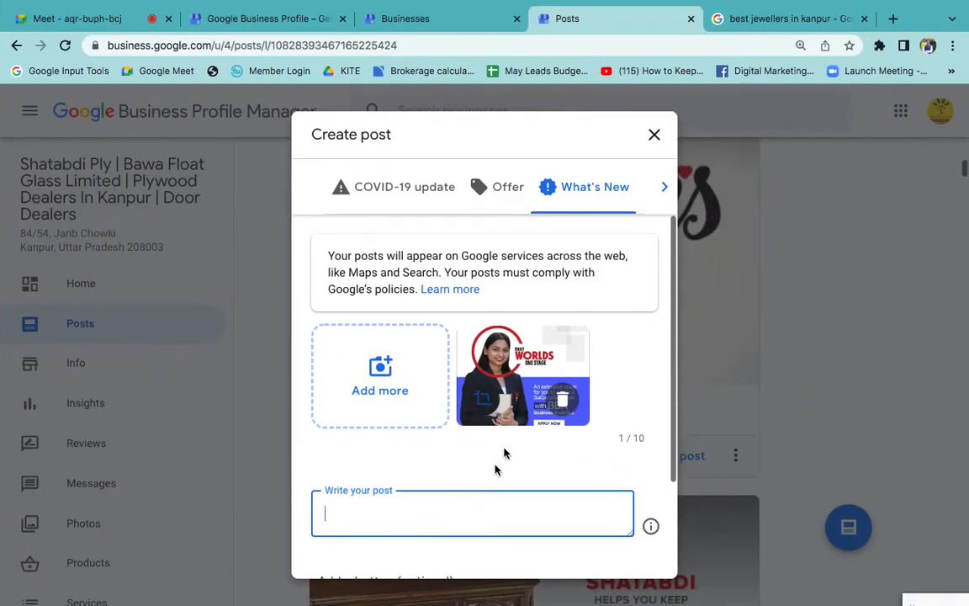
{"action": "scroll", "coordinate": [496, 469], "scroll_direction": "down", "scroll_amount": 3}
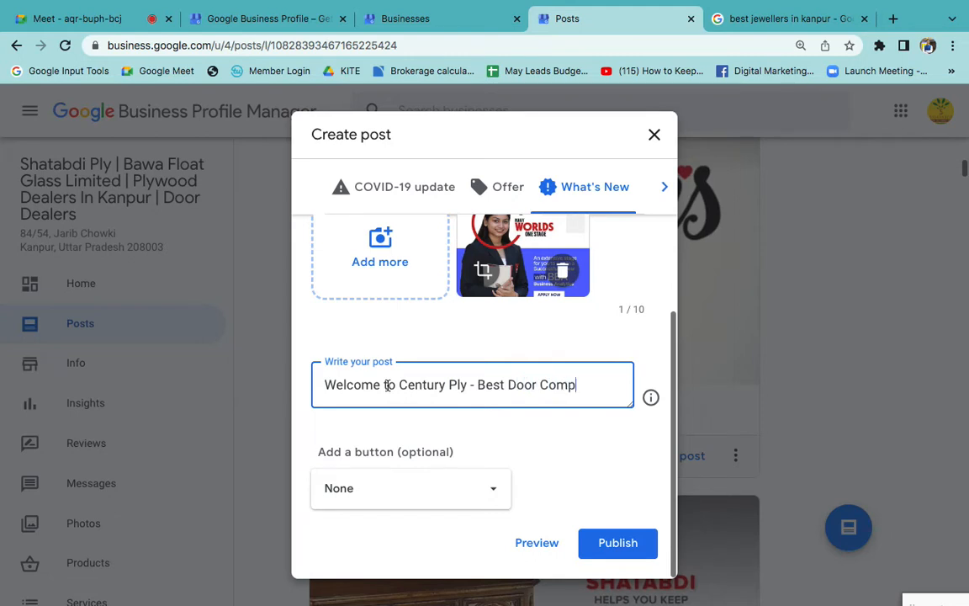
{"action": "type", "text": "Kanpur"}
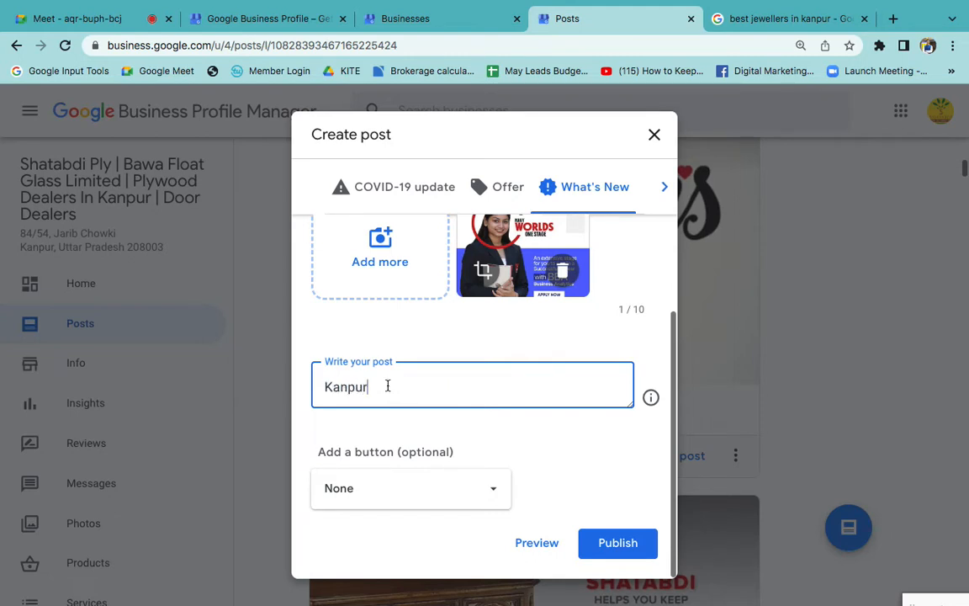
{"action": "type", "text": "."}
{"action": "key", "text": "Return"}
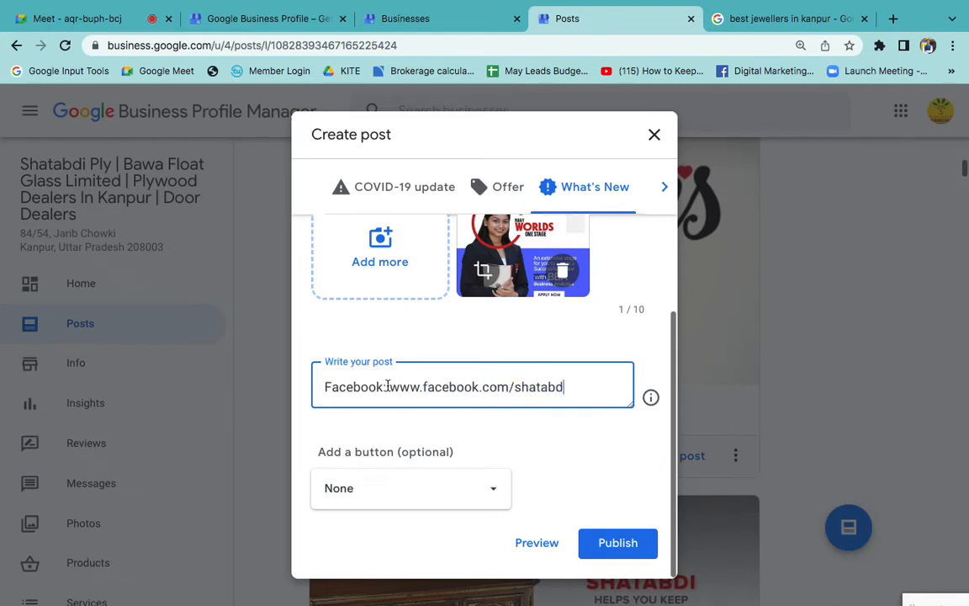
{"action": "key", "text": "ctrl+a"}
{"action": "key", "text": "BackSpace"}
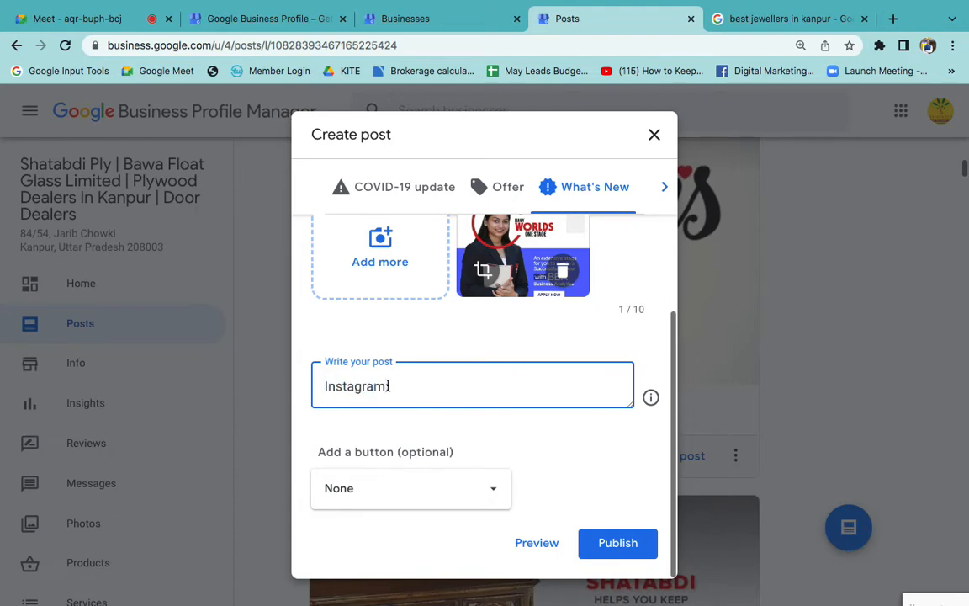
{"action": "key", "text": "ctrl+a"}
{"action": "key", "text": "BackSpace"}
{"action": "key", "text": "ctrl+v"}
{"action": "key", "text": "ctrl+a"}
{"action": "key", "text": "ctrl+c"}
{"action": "key", "text": "BackSpace"}
{"action": "type", "text": "Instagram"}
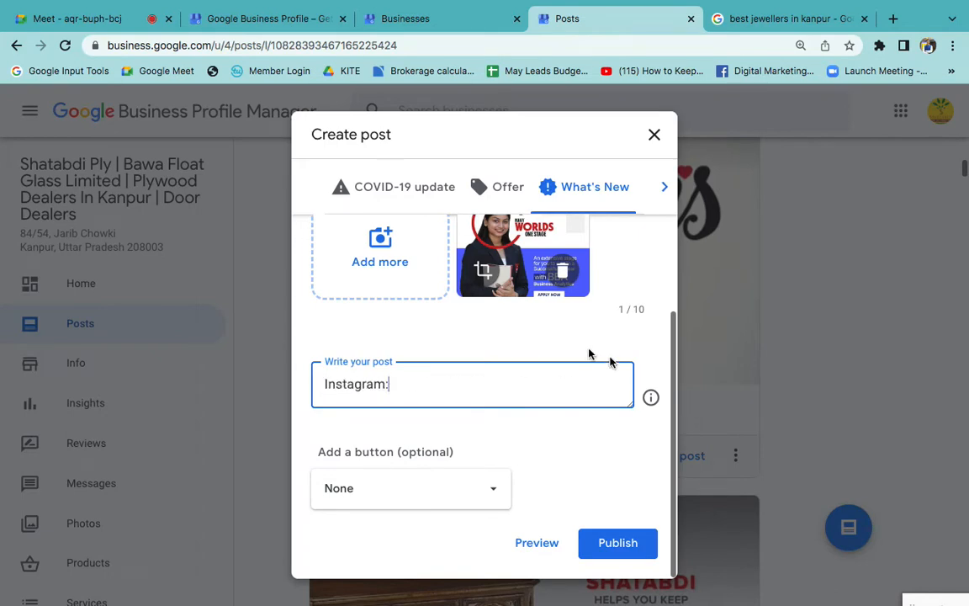
{"action": "type", "text": ":"}
- Look over the Parivar Jewellers listing in the jeweller search results and the Google Business Profile overview page
{"action": "left_click", "coordinate": [772, 19]}
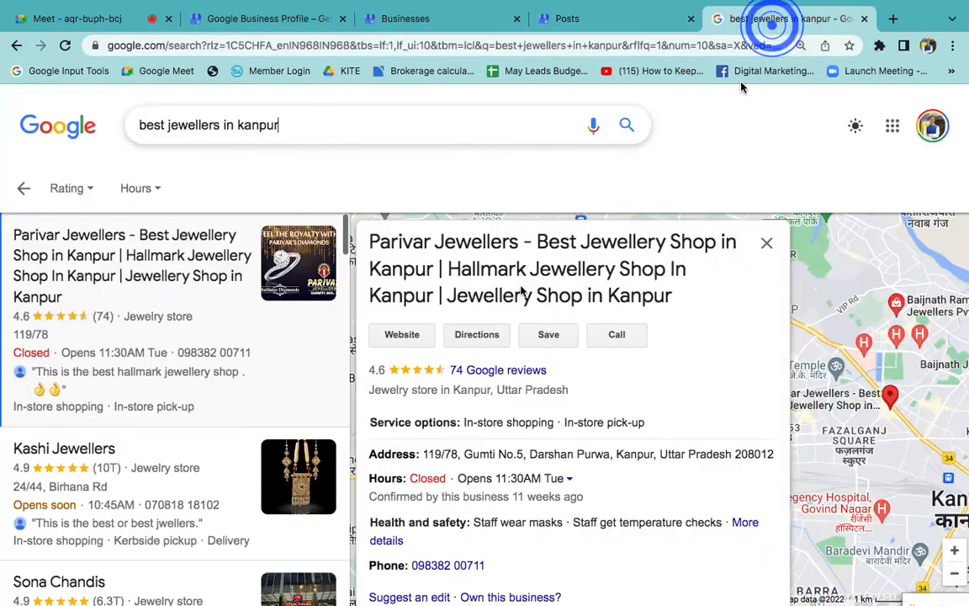
{"action": "scroll", "coordinate": [882, 464], "scroll_direction": "down", "scroll_amount": 3}
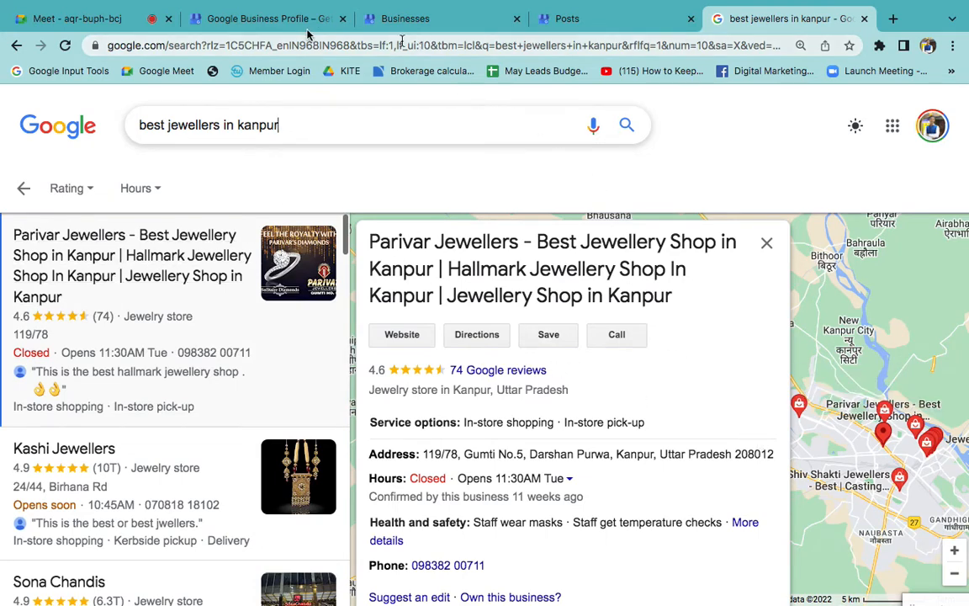
{"action": "left_click", "coordinate": [252, 18]}
{"action": "scroll", "coordinate": [360, 301], "scroll_direction": "up", "scroll_amount": 3}
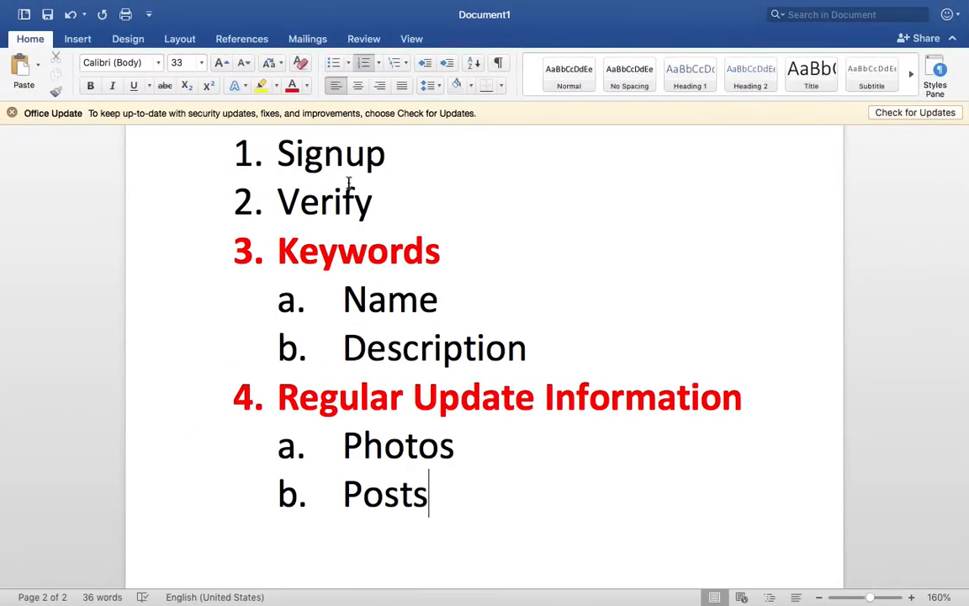
- Switch to Word and italicise the Name and Description items under Keywords
{"action": "double_click", "coordinate": [346, 187]}
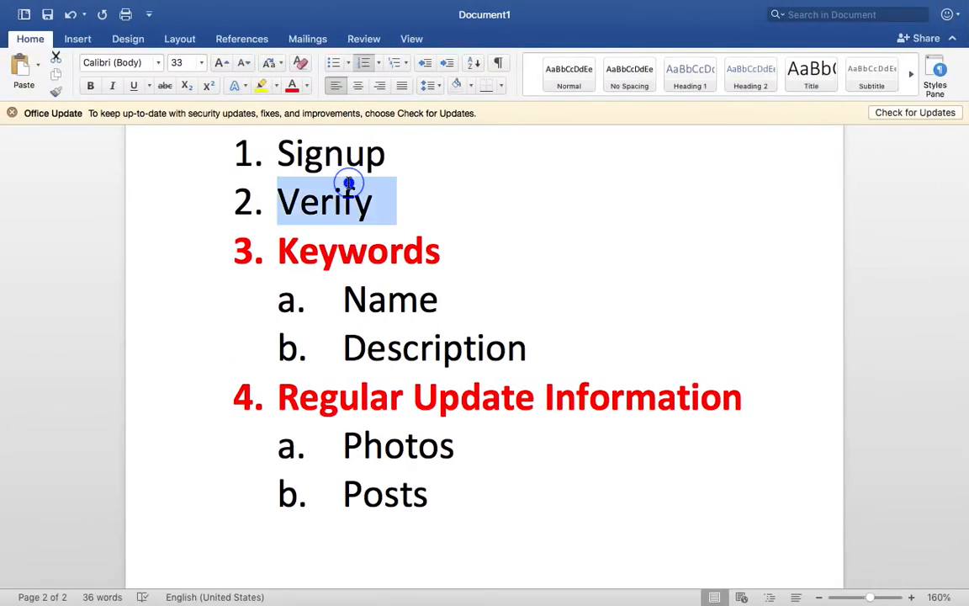
{"action": "left_click", "coordinate": [375, 289]}
{"action": "left_click_drag", "start_coordinate": [555, 358], "coordinate": [318, 276]}
{"action": "left_click", "coordinate": [112, 85]}
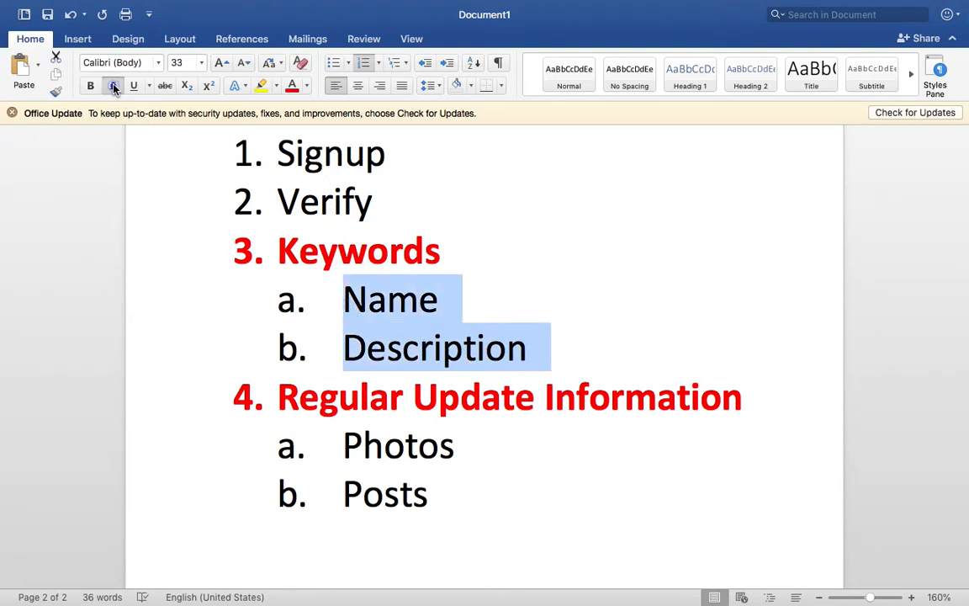
{"action": "double_click", "coordinate": [401, 316]}
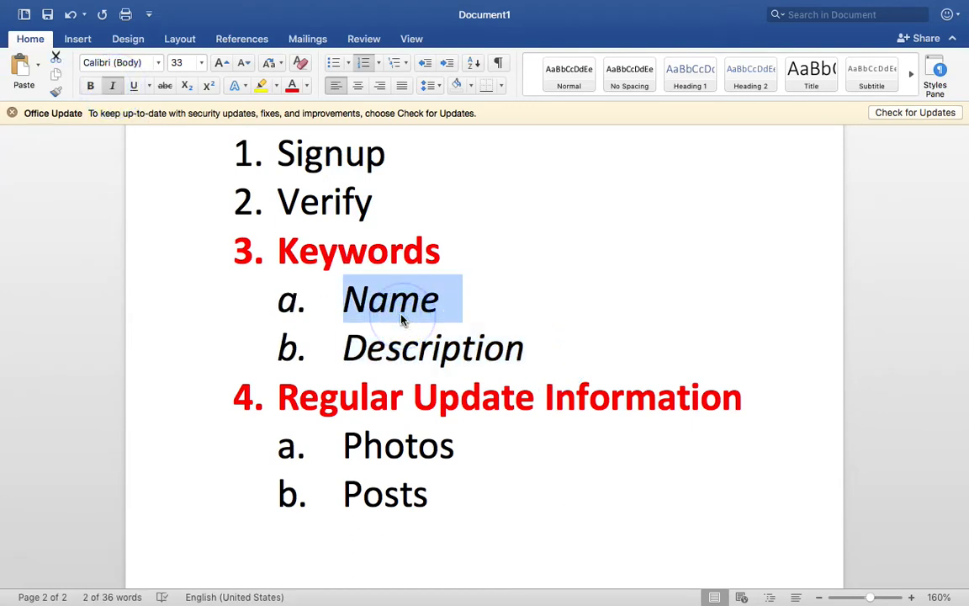
{"action": "double_click", "coordinate": [412, 340]}
- Return to the browser and examine the keyword-rich business name, details and reviews in the Parivar Jewellers listing
{"action": "key", "text": "ctrl+Right"}
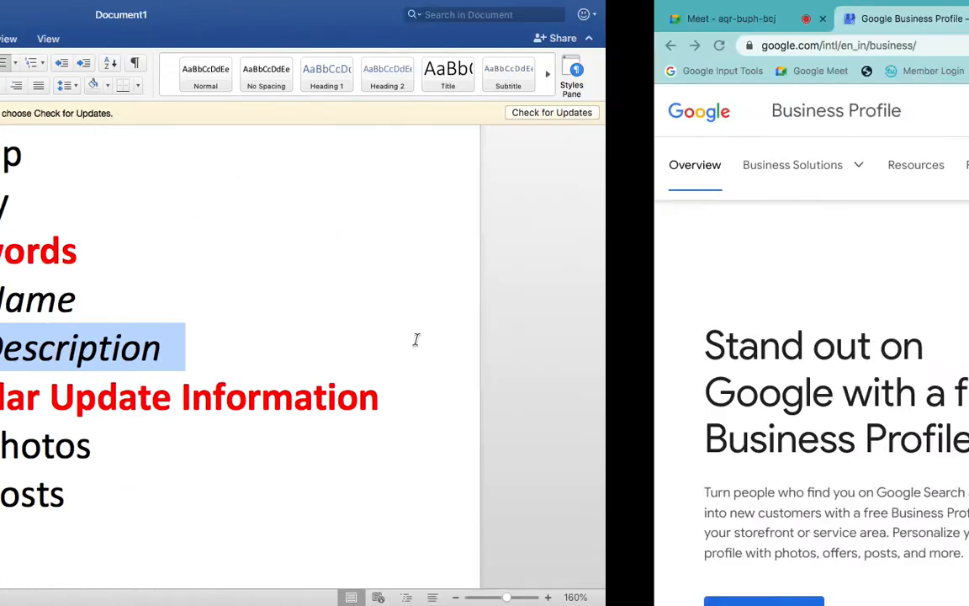
{"action": "left_click", "coordinate": [757, 20]}
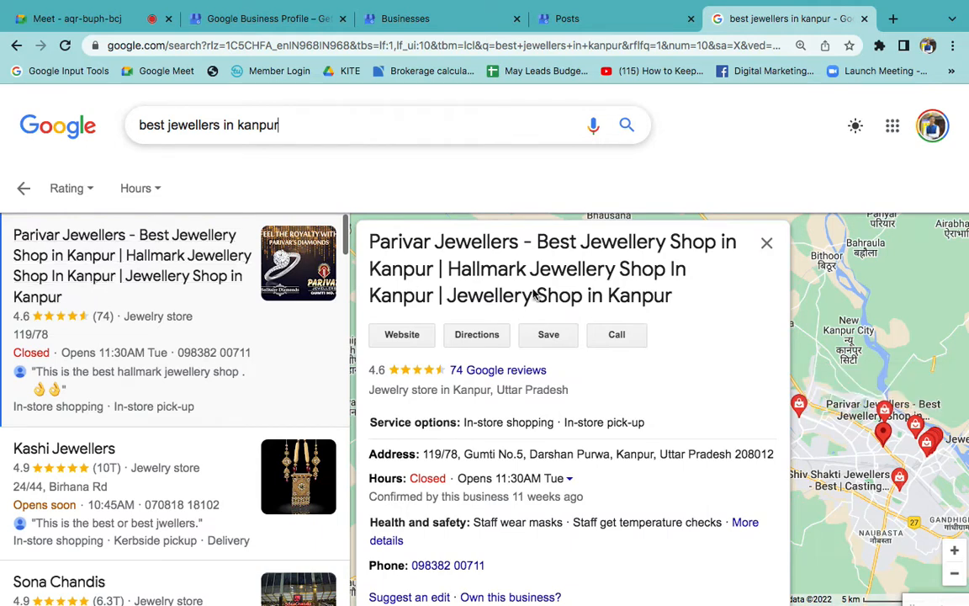
{"action": "left_click_drag", "start_coordinate": [539, 241], "coordinate": [439, 303]}
{"action": "triple_click", "coordinate": [639, 296]}
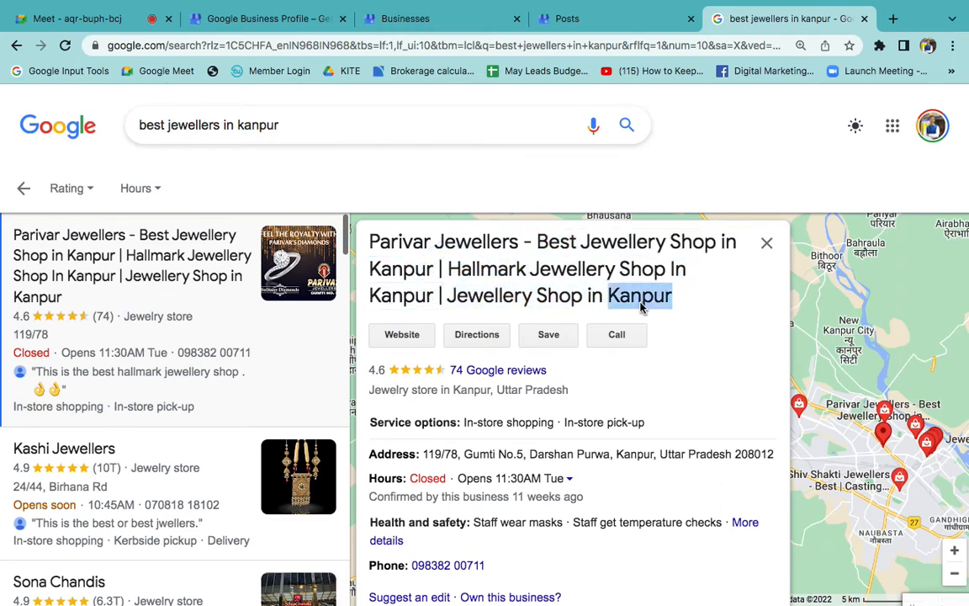
{"action": "left_click", "coordinate": [707, 332]}
{"action": "scroll", "coordinate": [523, 496], "scroll_direction": "down", "scroll_amount": 2}
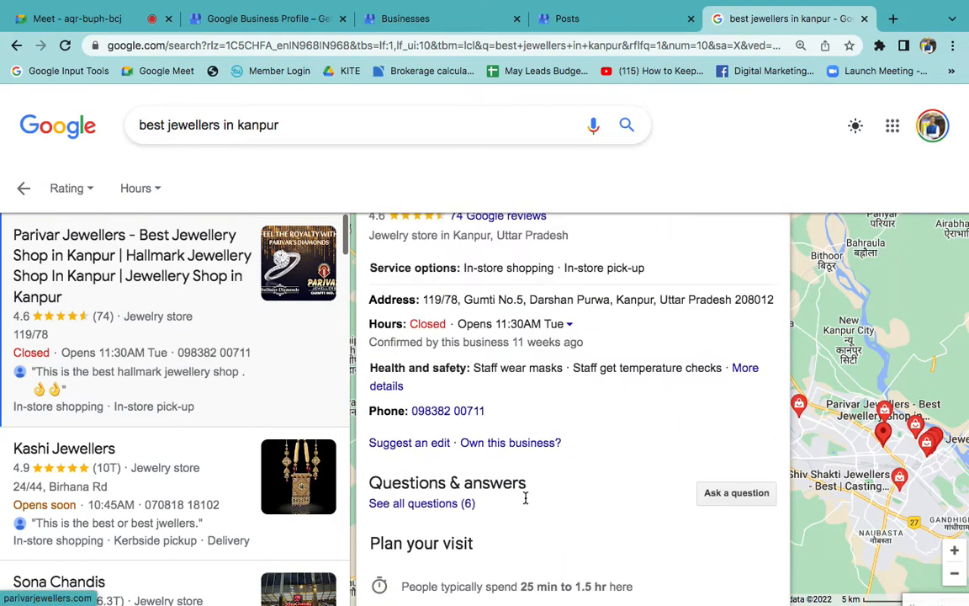
{"action": "scroll", "coordinate": [523, 495], "scroll_direction": "up", "scroll_amount": 2}
{"action": "scroll", "coordinate": [525, 498], "scroll_direction": "down", "scroll_amount": 10}
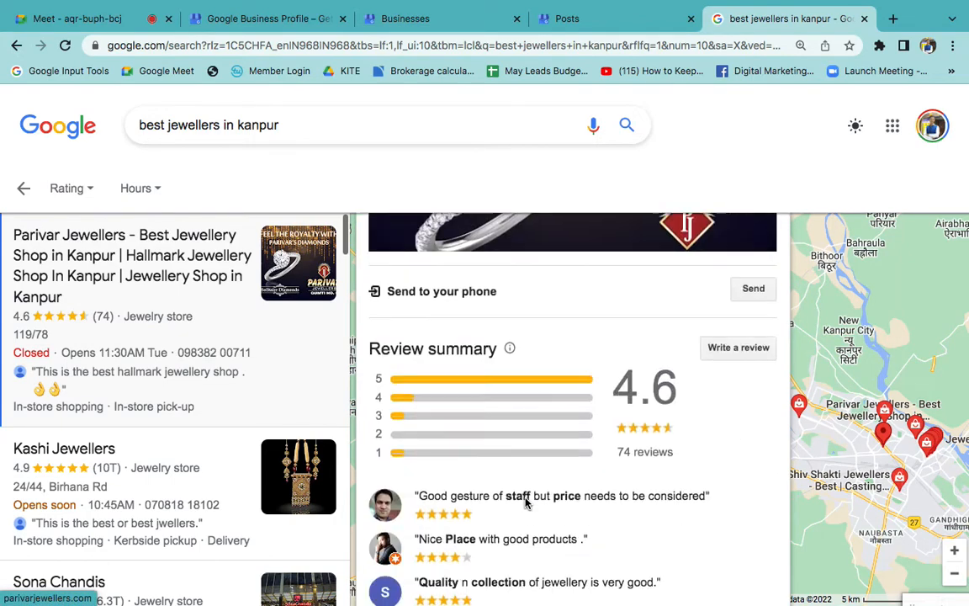
{"action": "scroll", "coordinate": [525, 498], "scroll_direction": "up", "scroll_amount": 10}
- Return to the Shatabdi Ply posts, discard the What's New draft and reopen the list of published posts
{"action": "left_click", "coordinate": [599, 18]}
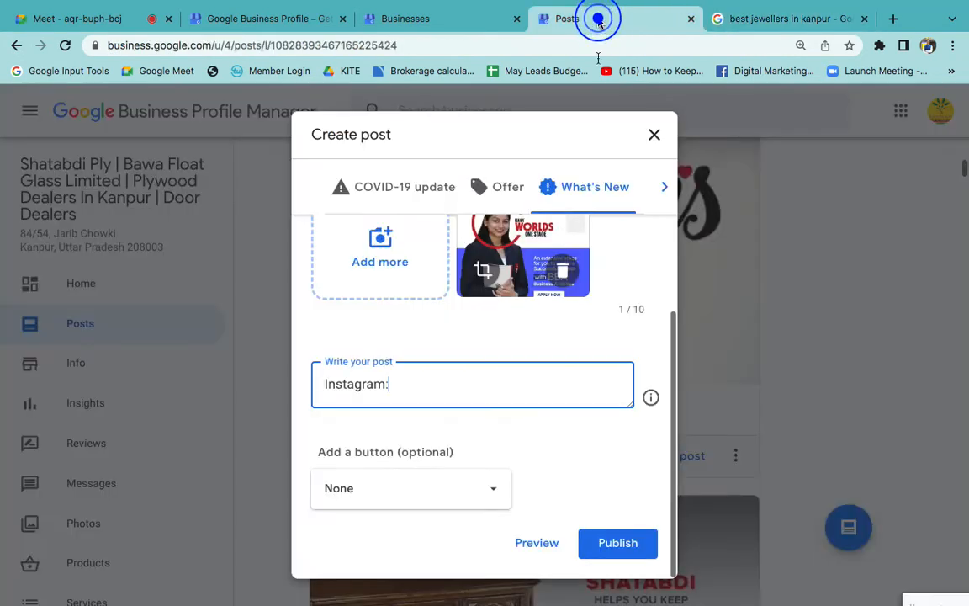
{"action": "key", "text": "ctrl+v"}
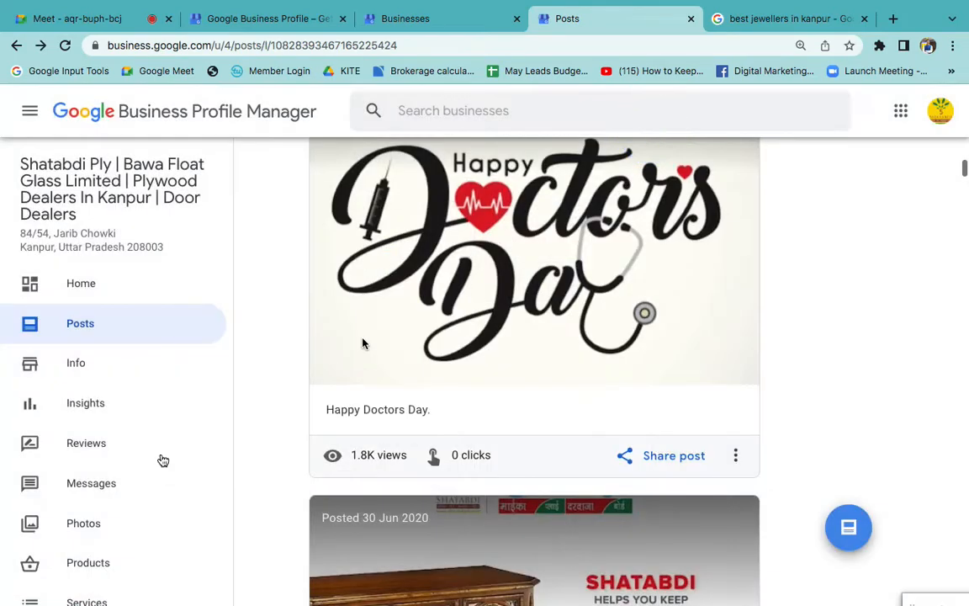
{"action": "left_click", "coordinate": [151, 331]}
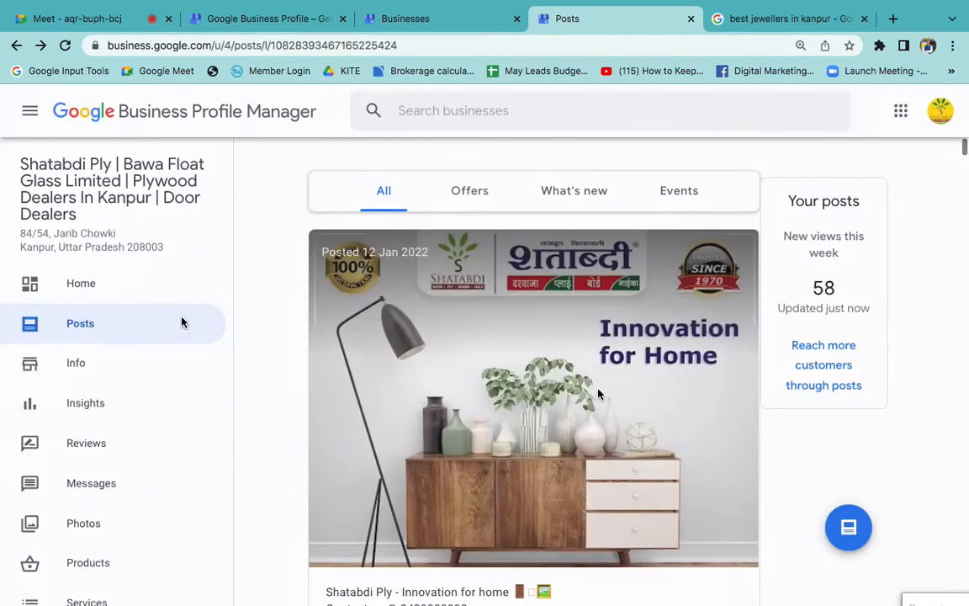
- Start a new Offer post for Shatabdi Ply with the title "Get 10% Discount of Doors In Jul"
{"action": "left_click", "coordinate": [838, 531]}
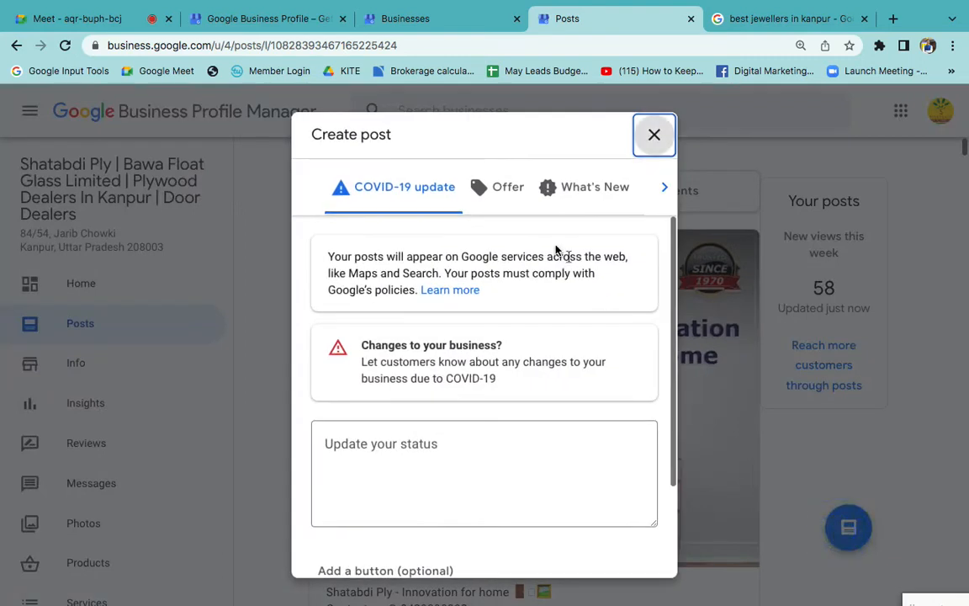
{"action": "left_click", "coordinate": [501, 193]}
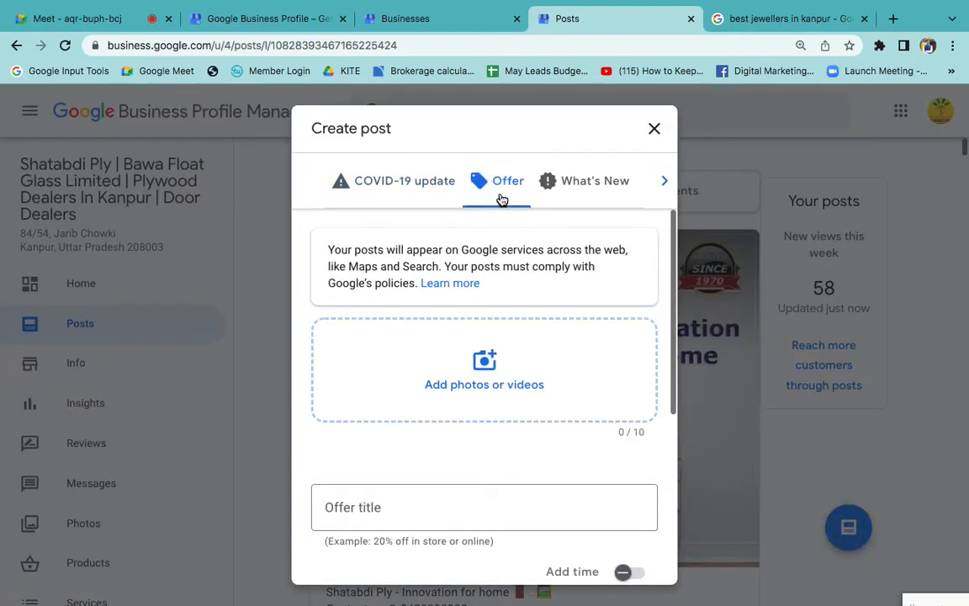
{"action": "scroll", "coordinate": [492, 496], "scroll_direction": "down", "scroll_amount": 3}
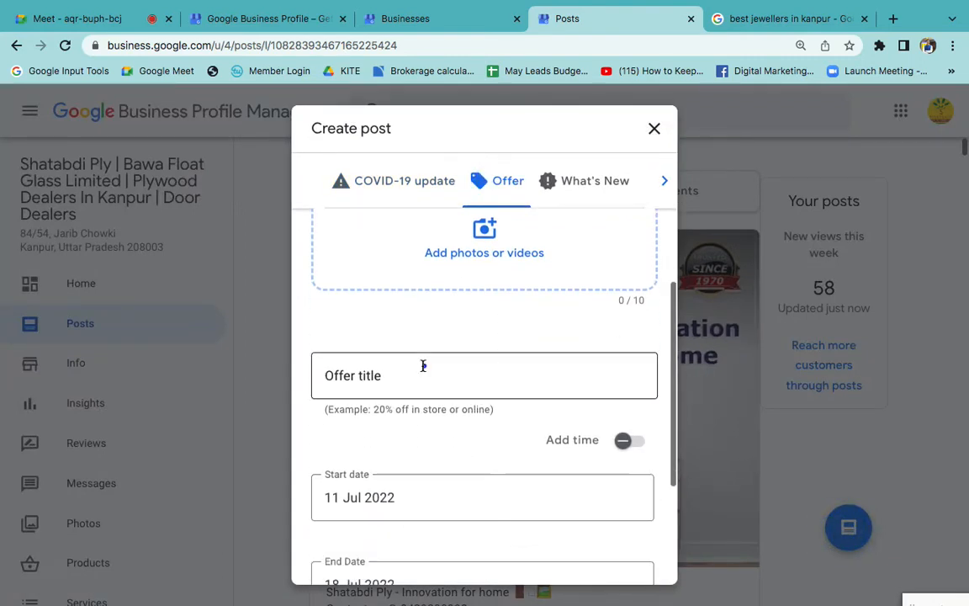
{"action": "left_click", "coordinate": [423, 365]}
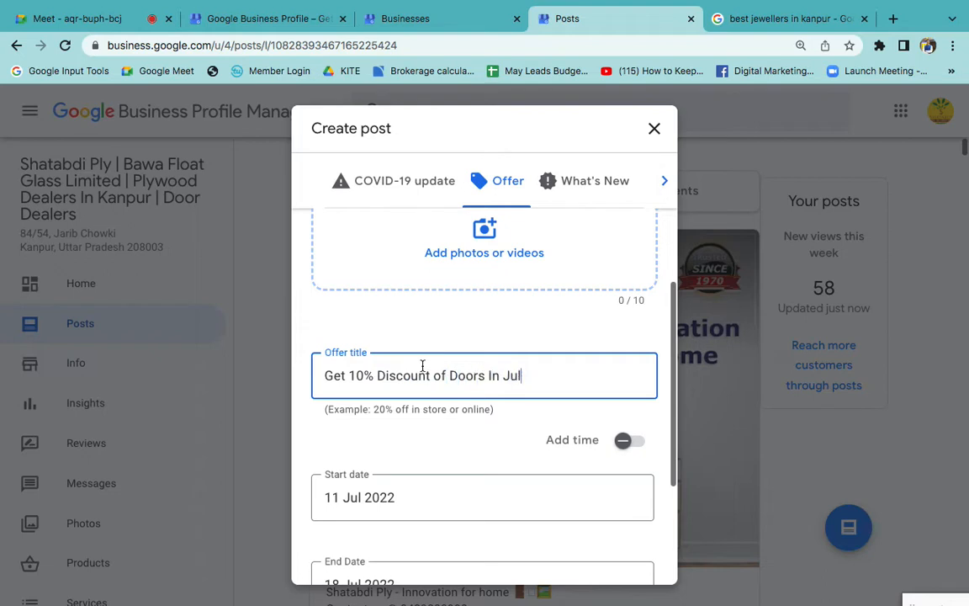
- Expand the offer's optional details and enter "Shatabdi Ply best door company in India is offering 10%" as the offer details
{"action": "scroll", "coordinate": [426, 392], "scroll_direction": "down", "scroll_amount": 3}
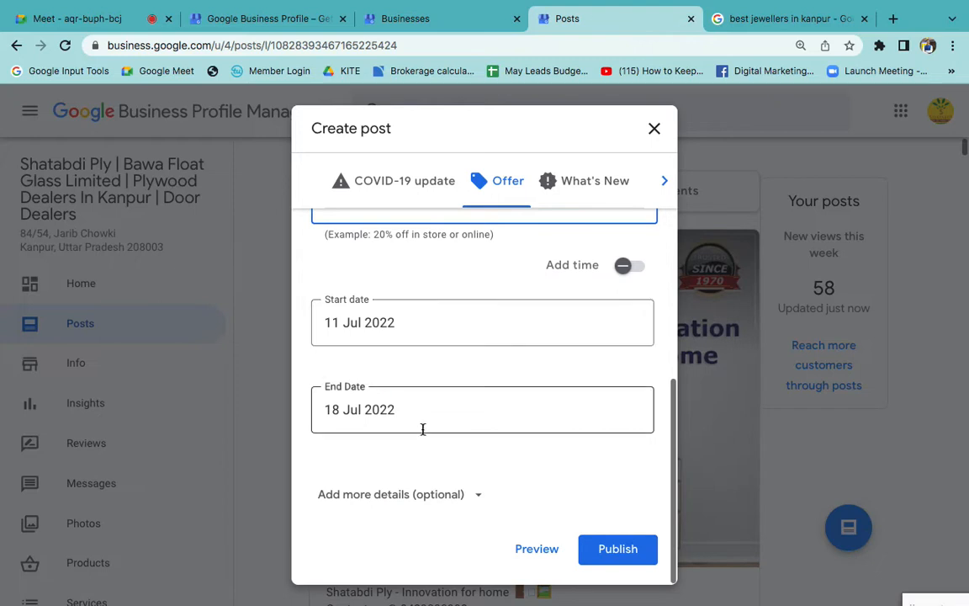
{"action": "left_click", "coordinate": [423, 429]}
{"action": "left_click", "coordinate": [410, 486]}
{"action": "scroll", "coordinate": [446, 459], "scroll_direction": "down", "scroll_amount": 2}
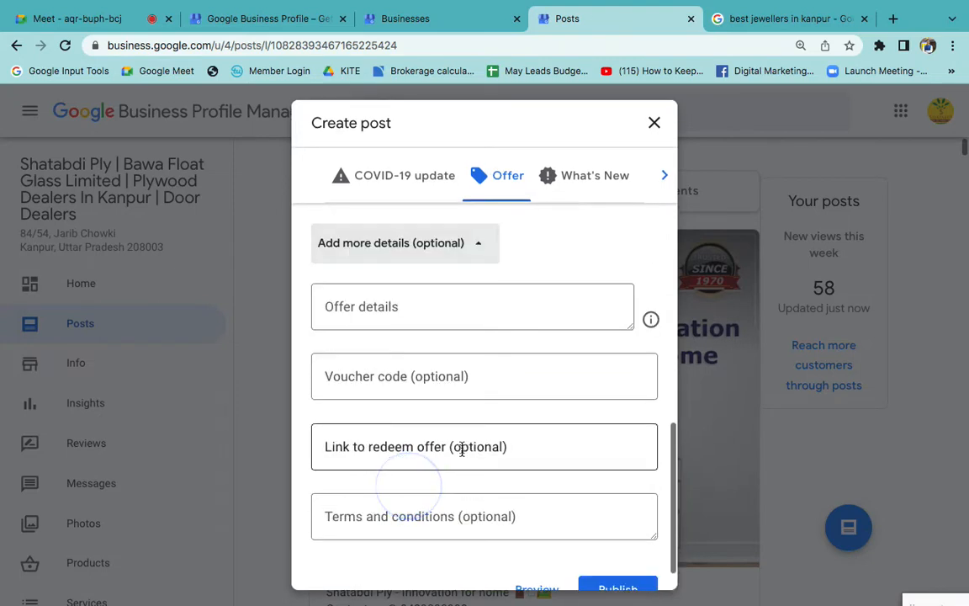
{"action": "left_click", "coordinate": [399, 323]}
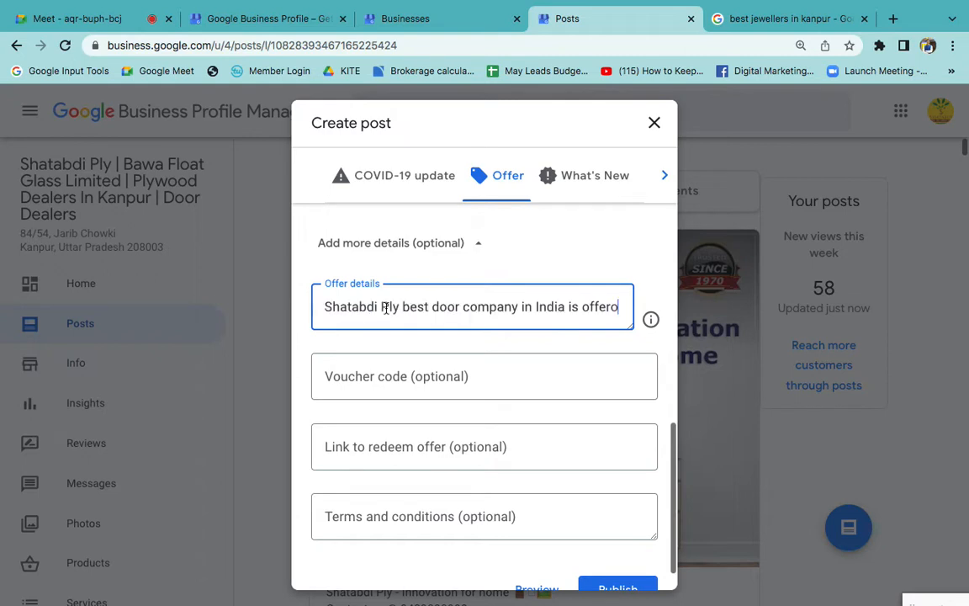
{"action": "type", "text": "ng 1"}
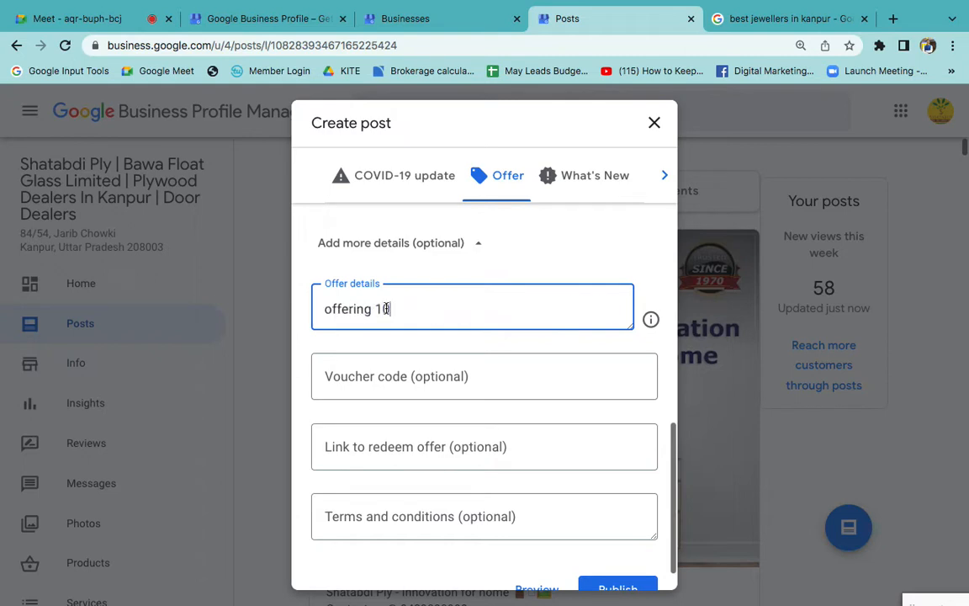
{"action": "type", "text": "0%"}
- Go through the offer's optional voucher code, redemption link and terms and conditions fields
{"action": "scroll", "coordinate": [379, 370], "scroll_direction": "down", "scroll_amount": 1}
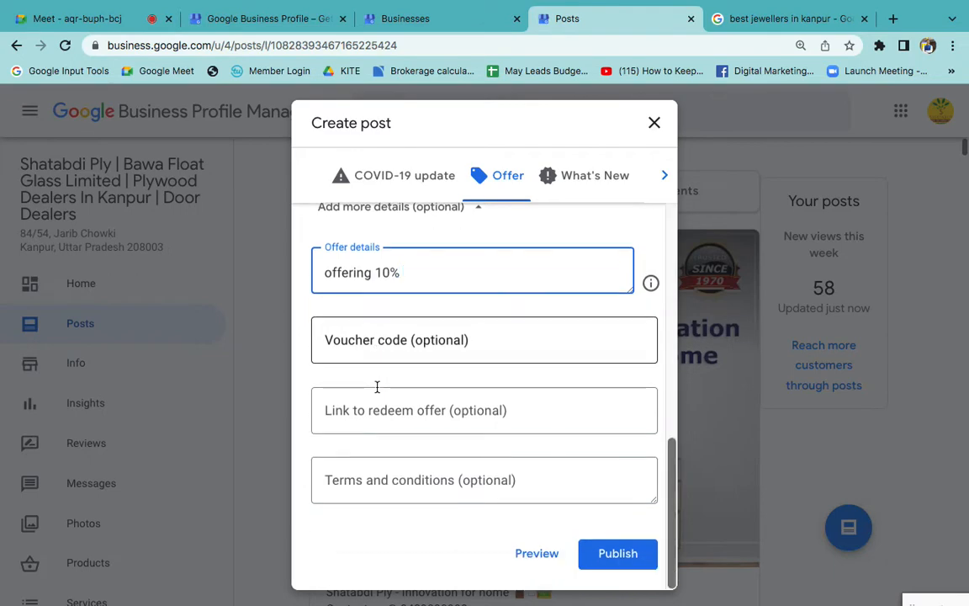
{"action": "left_click", "coordinate": [422, 340]}
{"action": "left_click", "coordinate": [417, 406]}
{"action": "left_click", "coordinate": [420, 501]}
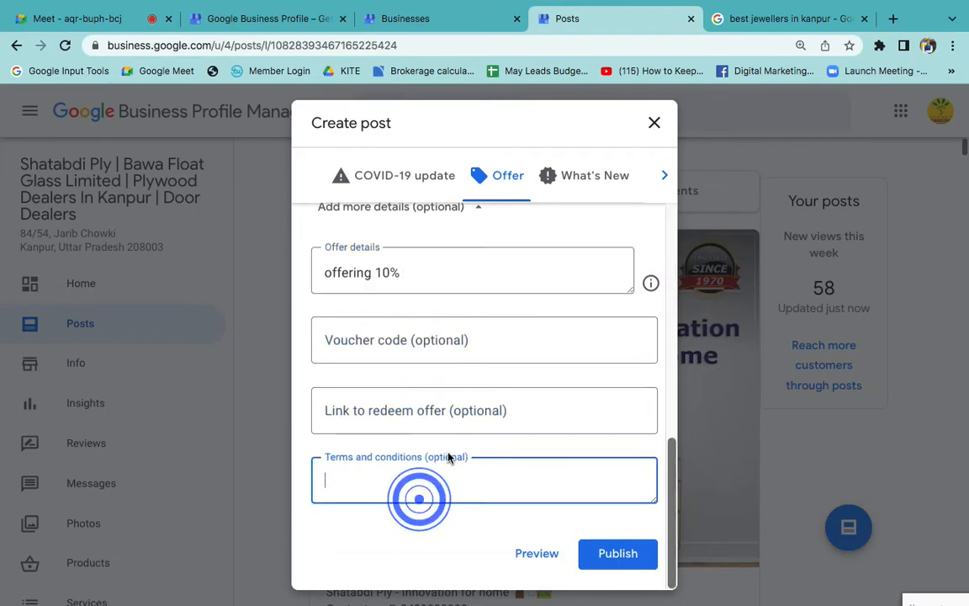
- Look back over the offer fields, switch the draft to What's New, check its options and close the post without publishing
{"action": "scroll", "coordinate": [438, 455], "scroll_direction": "up", "scroll_amount": 3}
{"action": "left_click", "coordinate": [428, 421]}
{"action": "scroll", "coordinate": [428, 418], "scroll_direction": "up", "scroll_amount": 1}
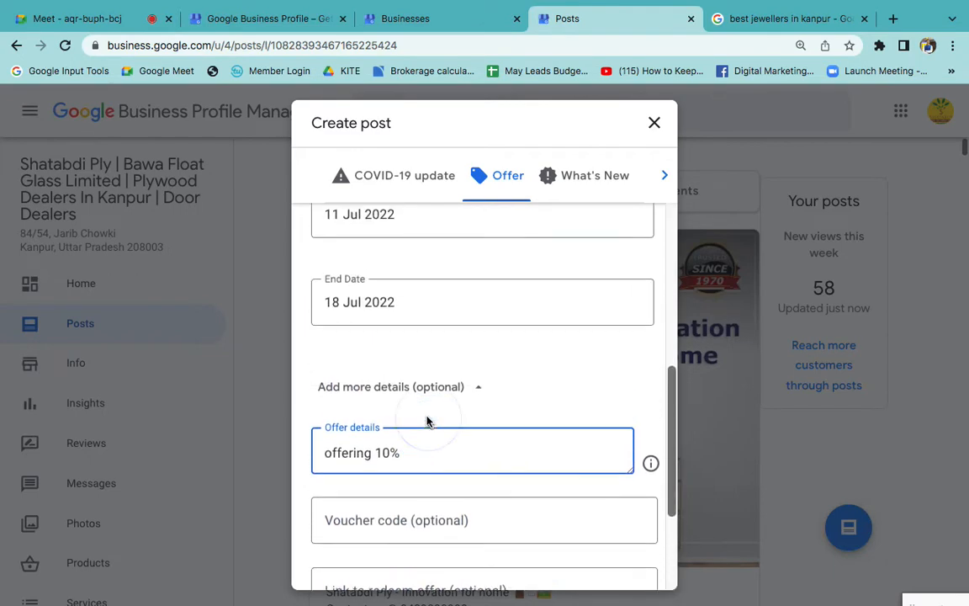
{"action": "scroll", "coordinate": [437, 288], "scroll_direction": "up", "scroll_amount": 5}
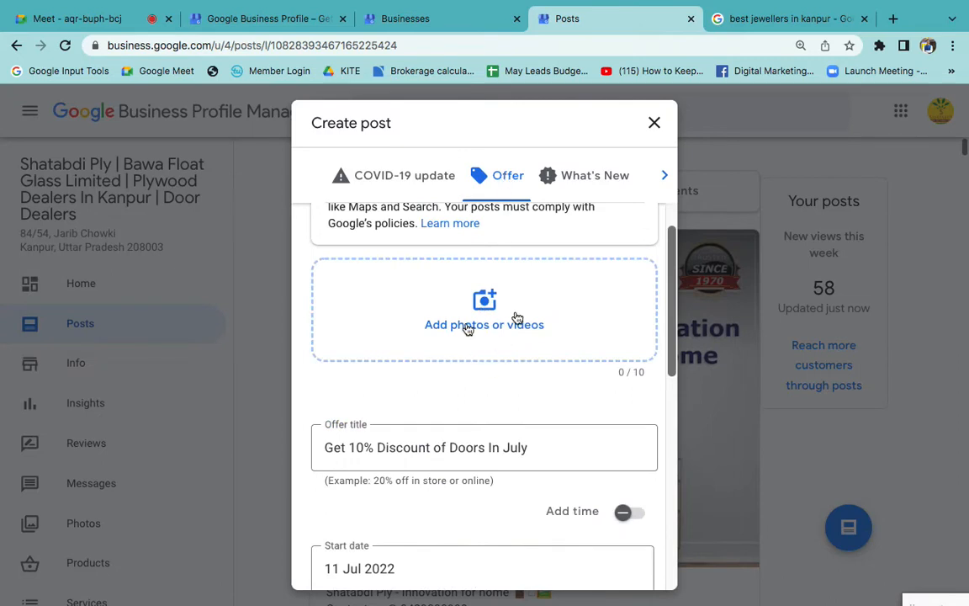
{"action": "scroll", "coordinate": [515, 416], "scroll_direction": "up", "scroll_amount": 2}
{"action": "left_click", "coordinate": [588, 179]}
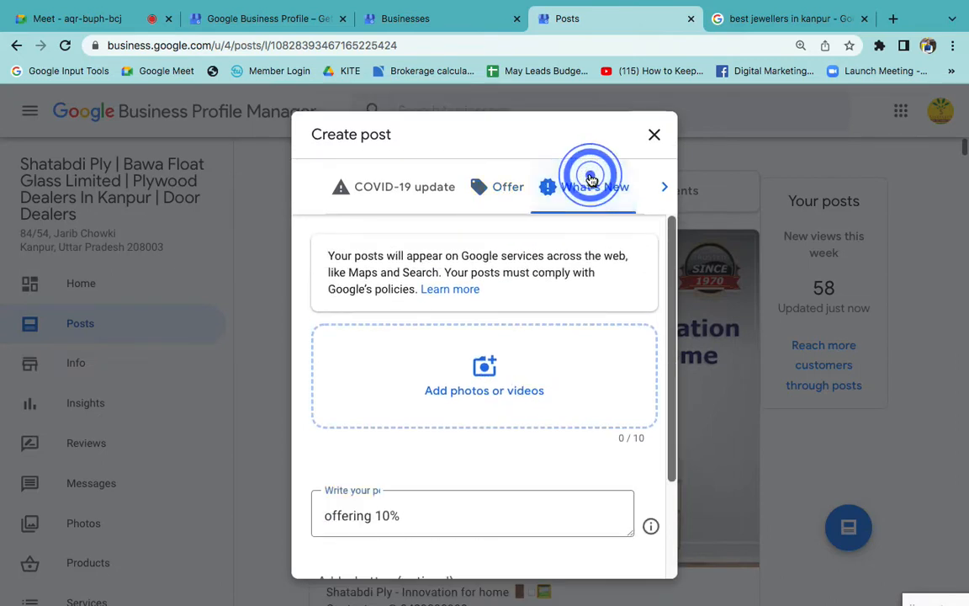
{"action": "scroll", "coordinate": [572, 324], "scroll_direction": "down", "scroll_amount": 3}
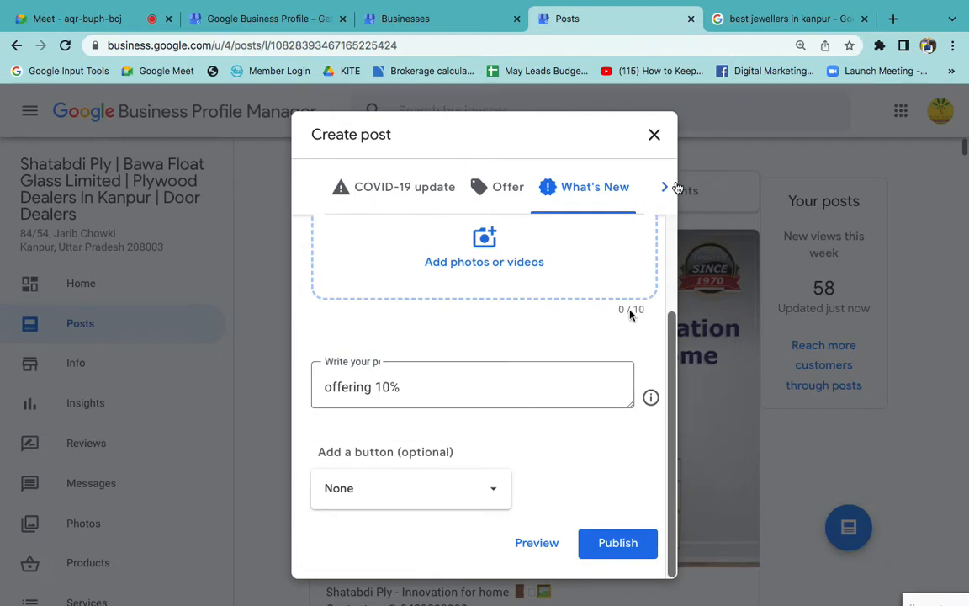
{"action": "left_click", "coordinate": [664, 136]}
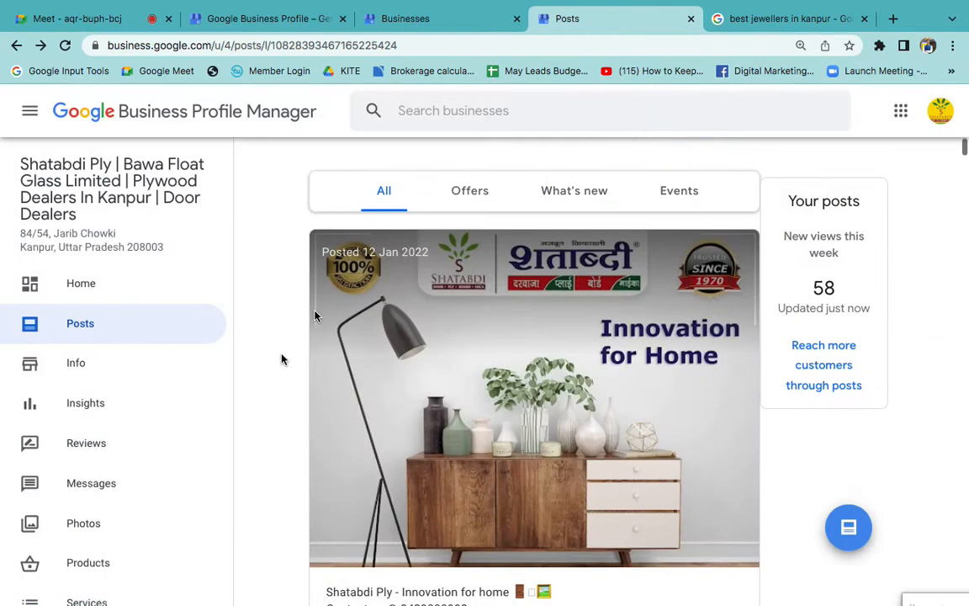
{"action": "scroll", "coordinate": [154, 450], "scroll_direction": "down", "scroll_amount": 3}
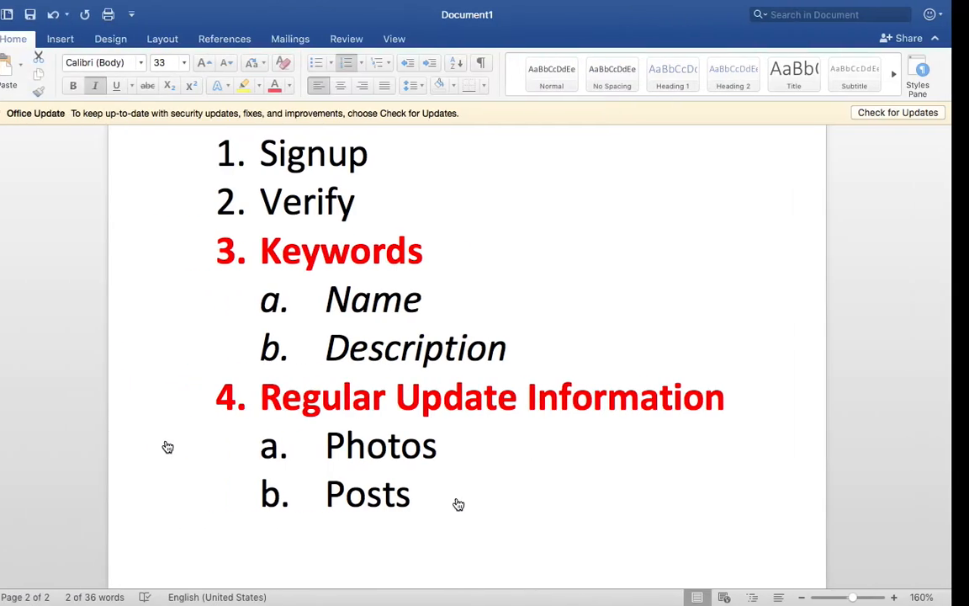
{"action": "scroll", "coordinate": [472, 511], "scroll_direction": "down", "scroll_amount": 3}
- Switch to the Word document and add "Reviews" as item 5 of the list, formatted bold and red
{"action": "left_click", "coordinate": [471, 511]}
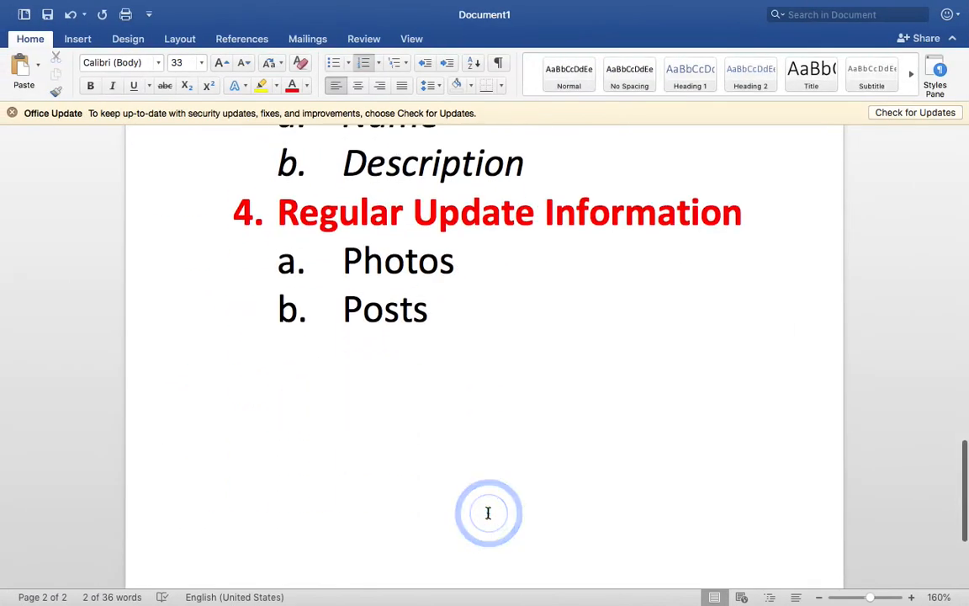
{"action": "key", "text": "Return"}
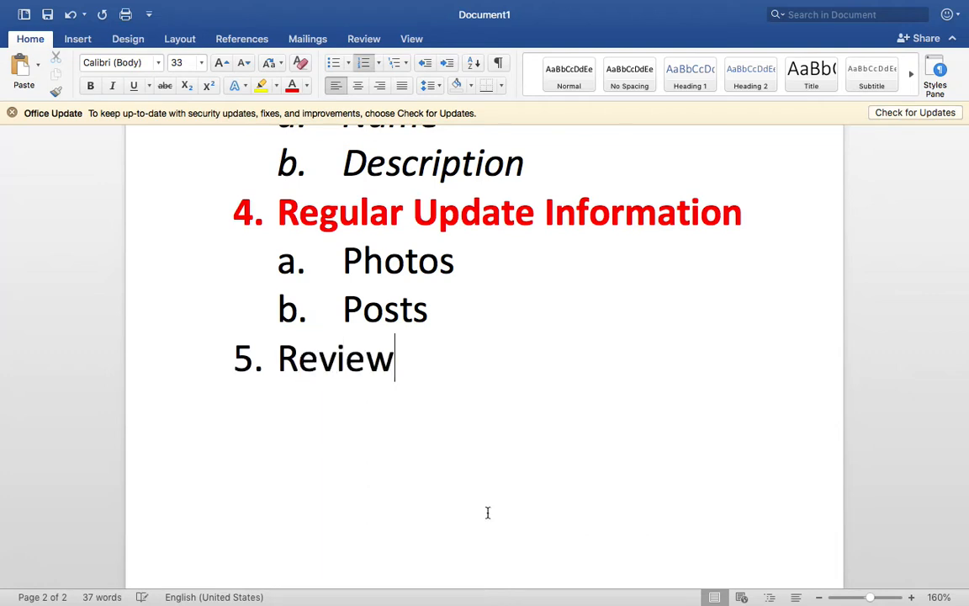
{"action": "type", "text": "s"}
{"action": "triple_click", "coordinate": [303, 364]}
{"action": "key", "text": "super+b"}
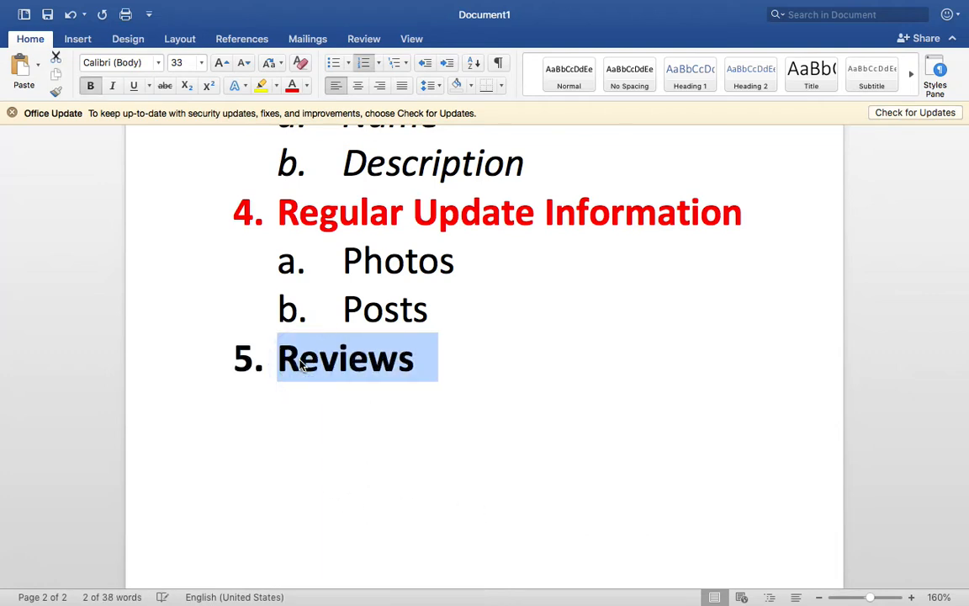
{"action": "scroll", "coordinate": [301, 362], "scroll_direction": "up", "scroll_amount": 2}
{"action": "left_click", "coordinate": [292, 84]}
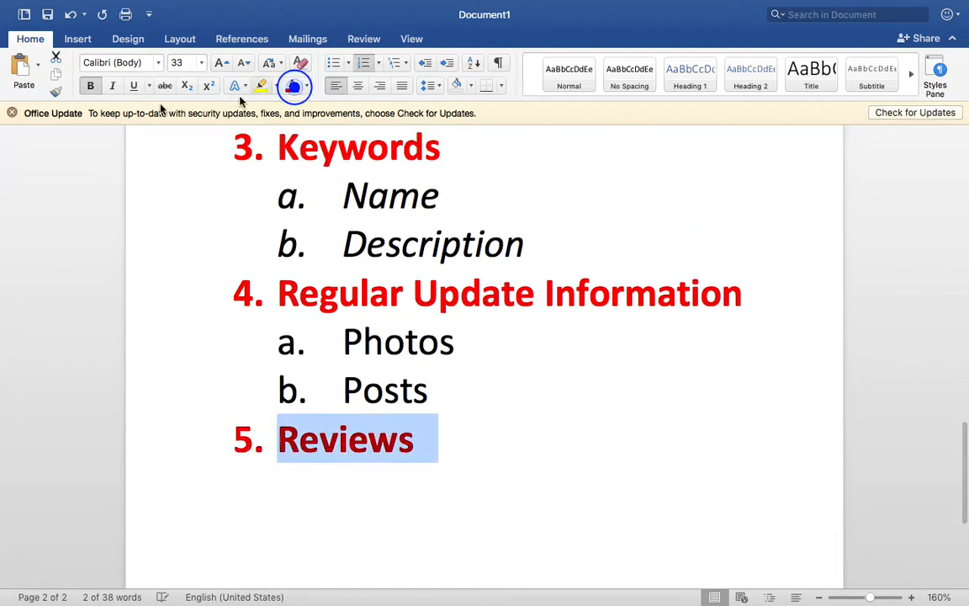
{"action": "left_click", "coordinate": [112, 85]}
{"action": "left_click", "coordinate": [474, 420]}
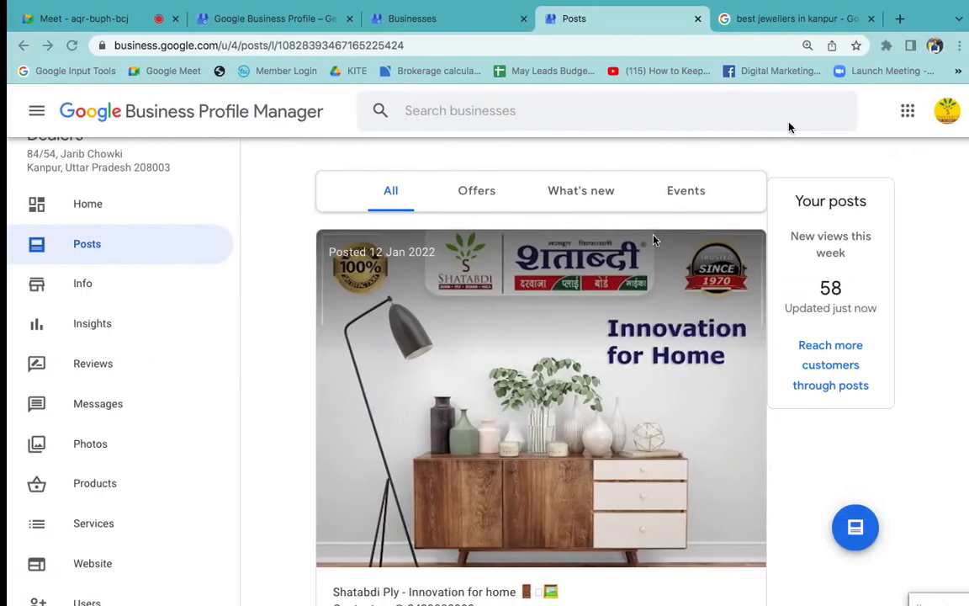
- Switch to the browser's "best jewellers in kanpur" results and examine the listings' ratings and the Parivar Jewellers profile
{"action": "left_click", "coordinate": [748, 20]}
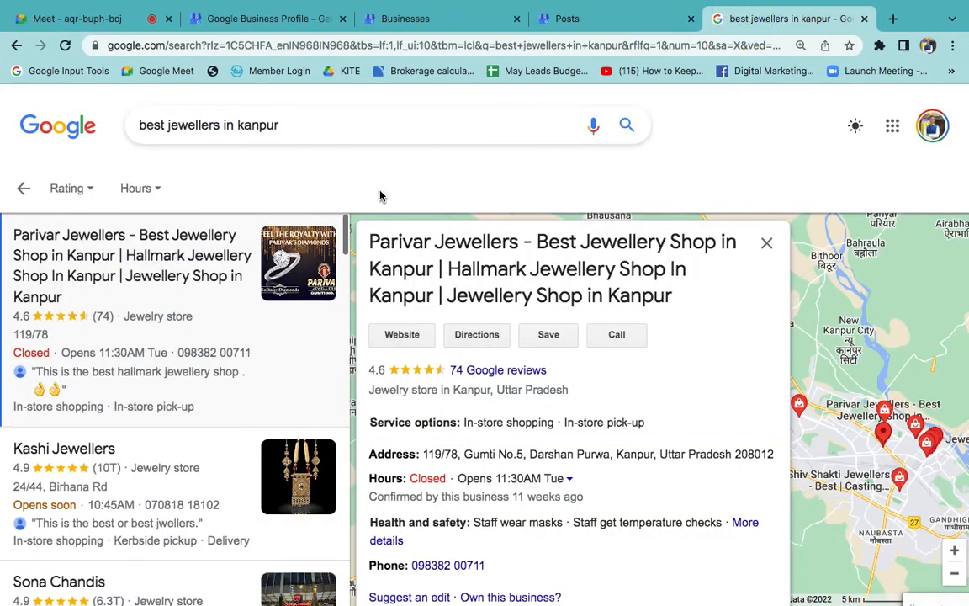
{"action": "scroll", "coordinate": [129, 465], "scroll_direction": "down", "scroll_amount": 5}
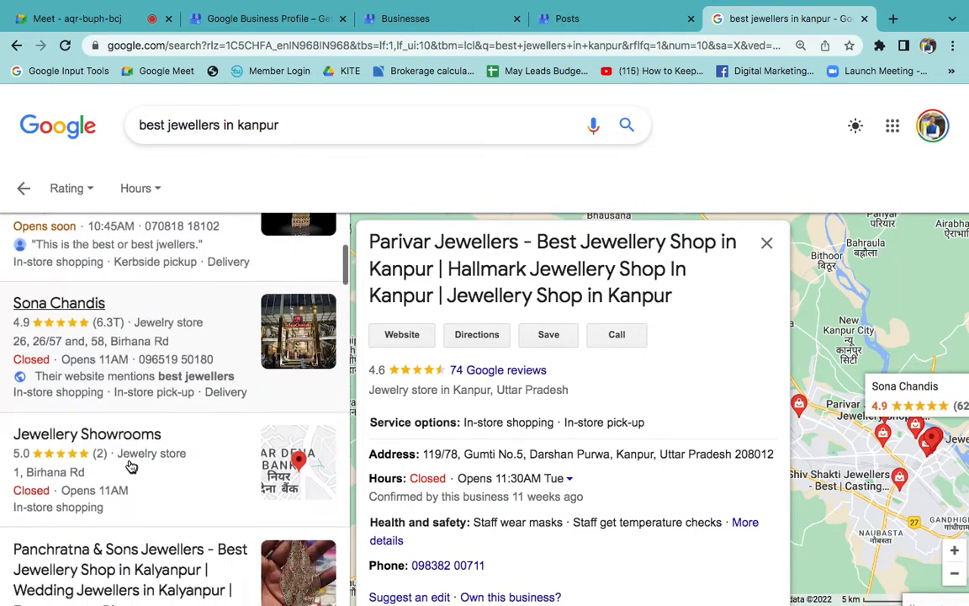
{"action": "scroll", "coordinate": [130, 465], "scroll_direction": "up", "scroll_amount": 5}
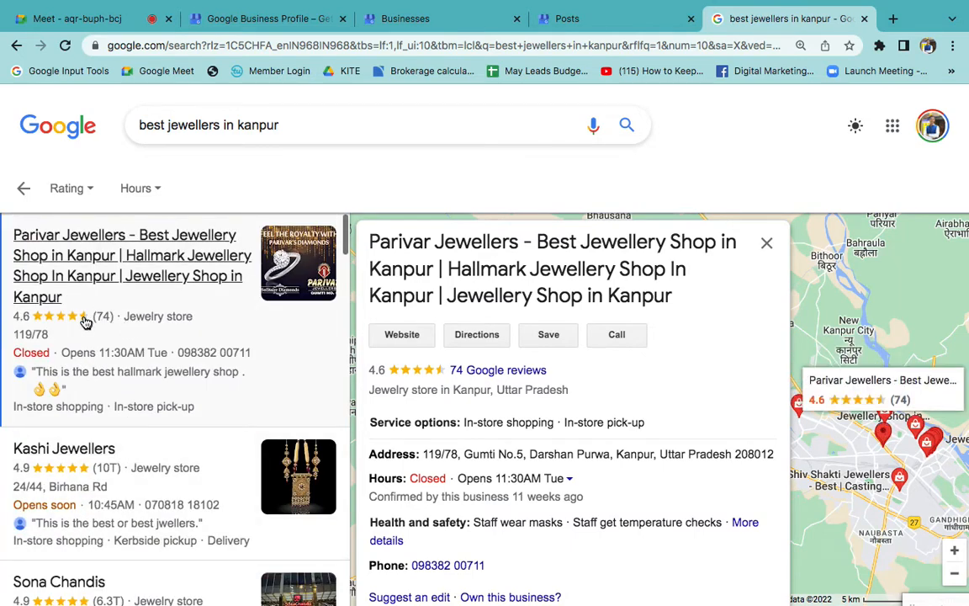
{"action": "scroll", "coordinate": [546, 475], "scroll_direction": "down", "scroll_amount": 6}
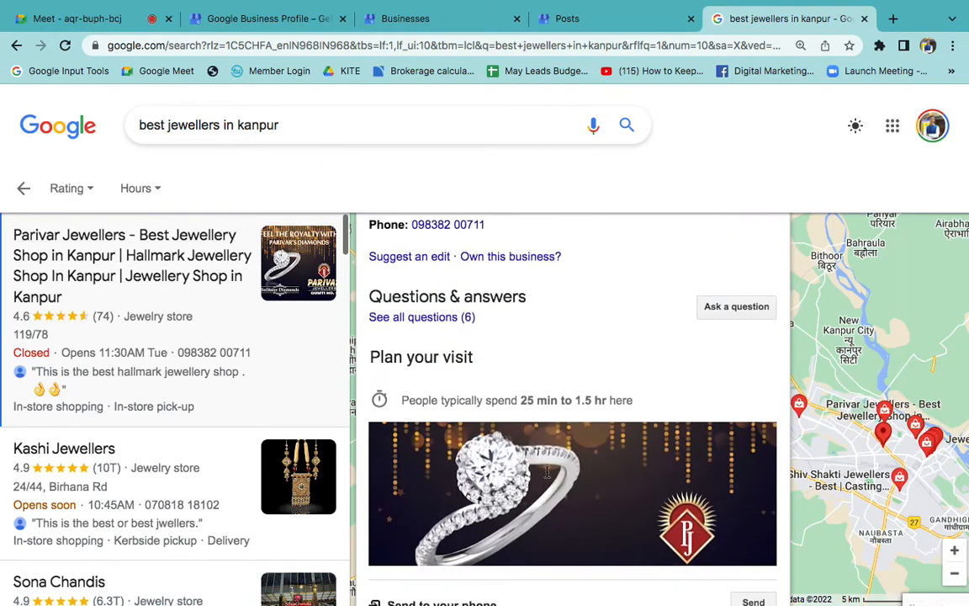
{"action": "scroll", "coordinate": [549, 478], "scroll_direction": "down", "scroll_amount": 10}
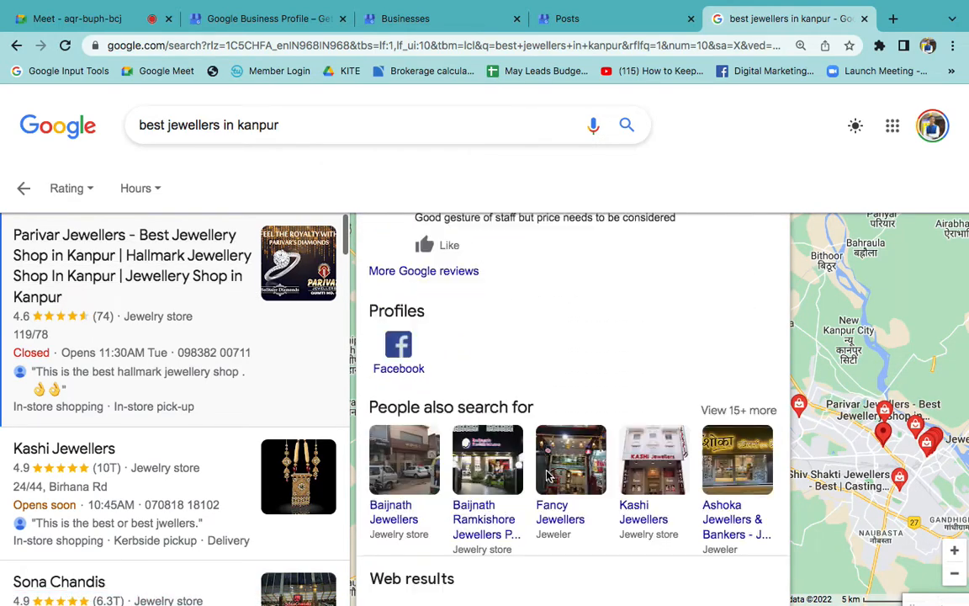
{"action": "scroll", "coordinate": [559, 476], "scroll_direction": "up", "scroll_amount": 15}
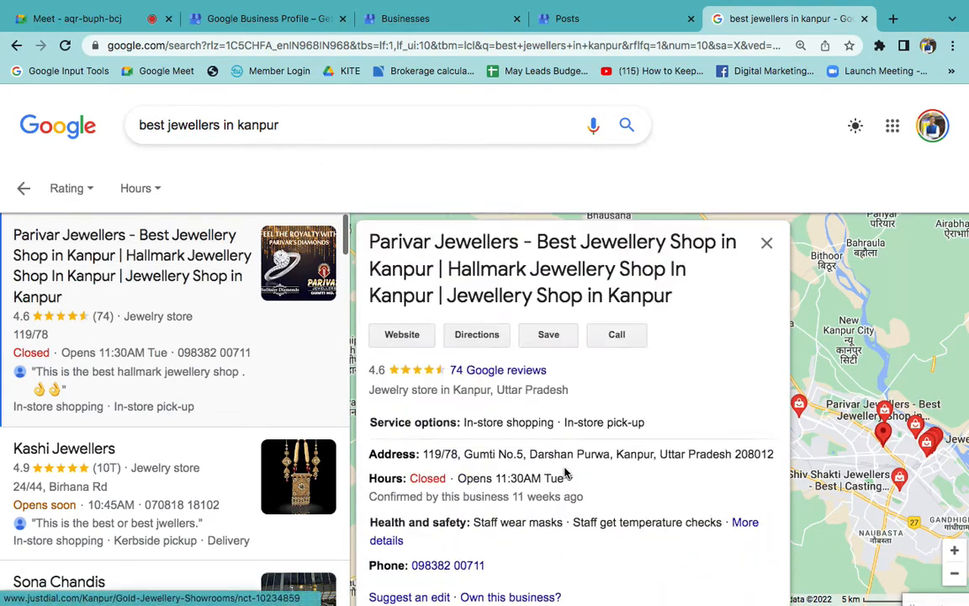
{"action": "left_click_drag", "start_coordinate": [371, 243], "coordinate": [517, 243]}
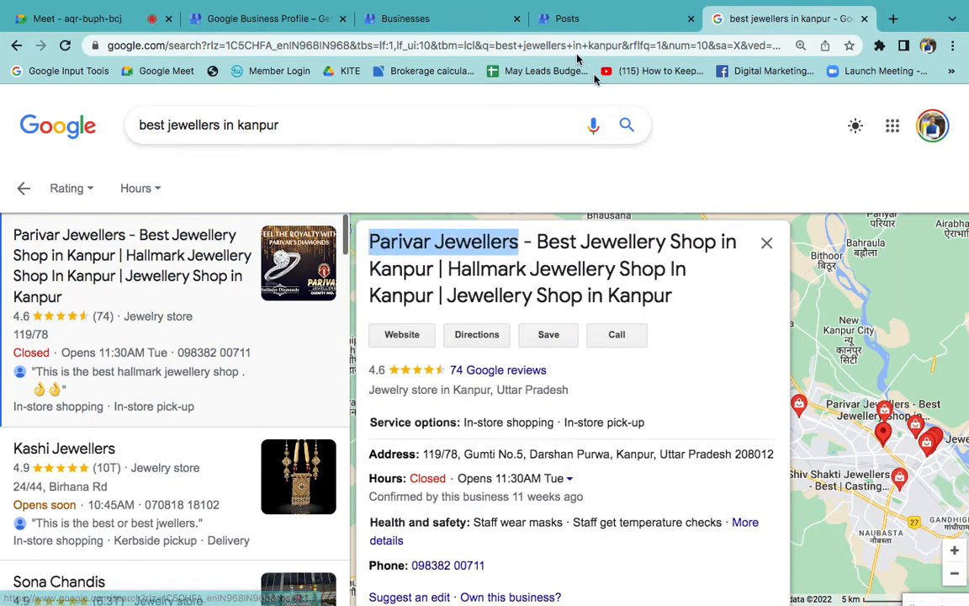
- Open the customer reviews of the Shatabdi Ply business profile
{"action": "left_click", "coordinate": [567, 19]}
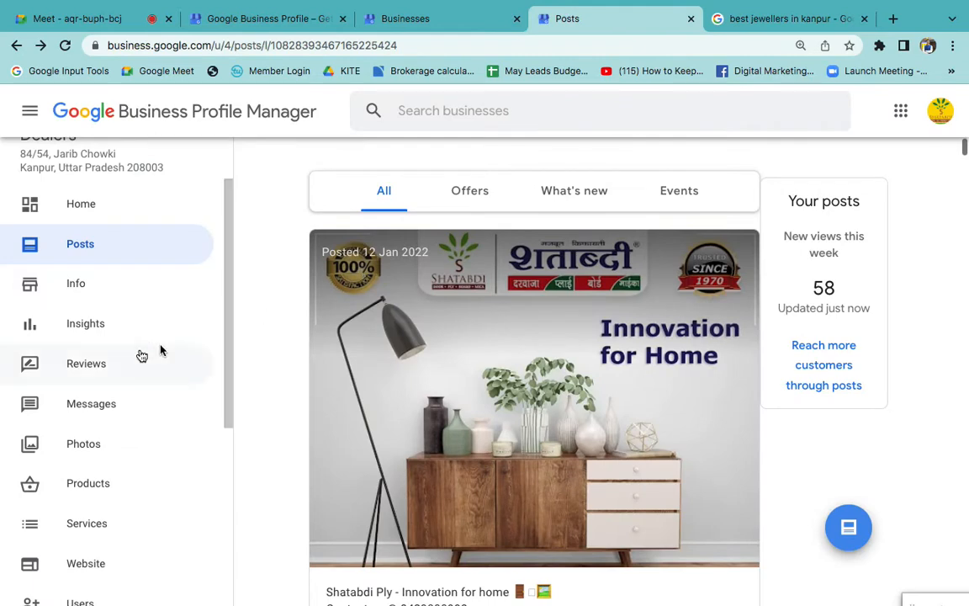
{"action": "left_click", "coordinate": [123, 360]}
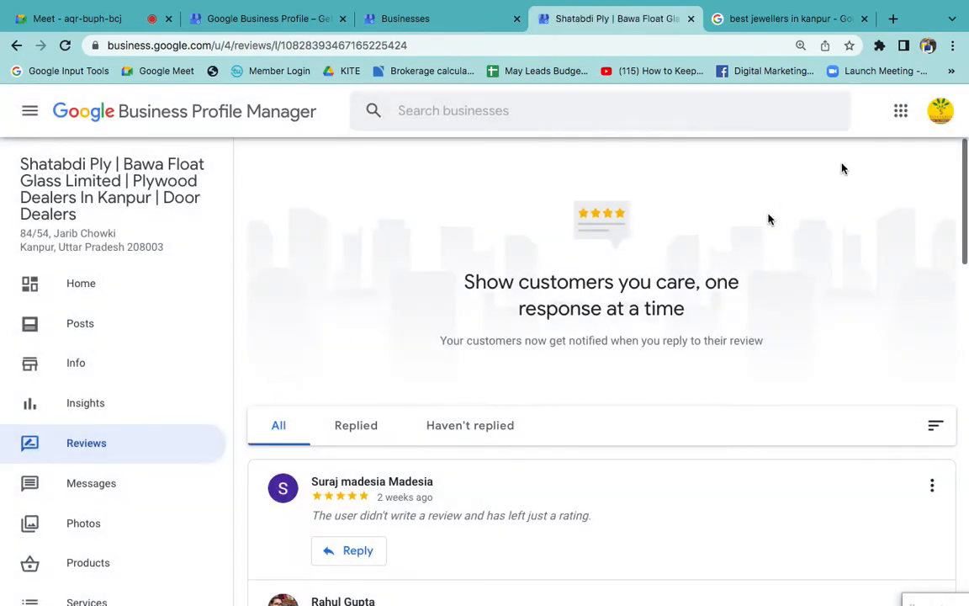
{"action": "left_click", "coordinate": [783, 20]}
- Search Google in a new tab for "reviews on google qr" and show the image results
{"action": "left_click", "coordinate": [893, 18]}
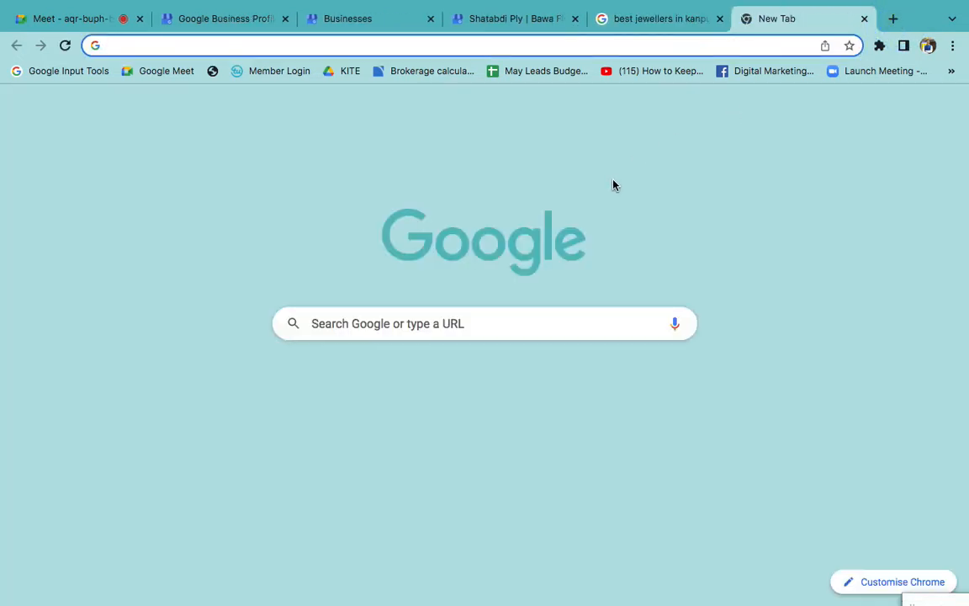
{"action": "type", "text": "review"}
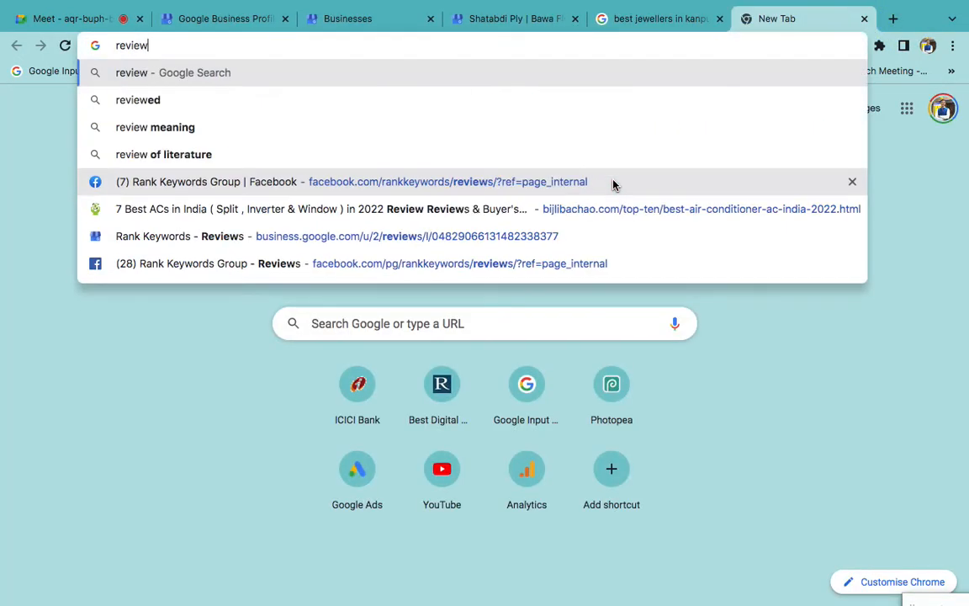
{"action": "type", "text": "s on "}
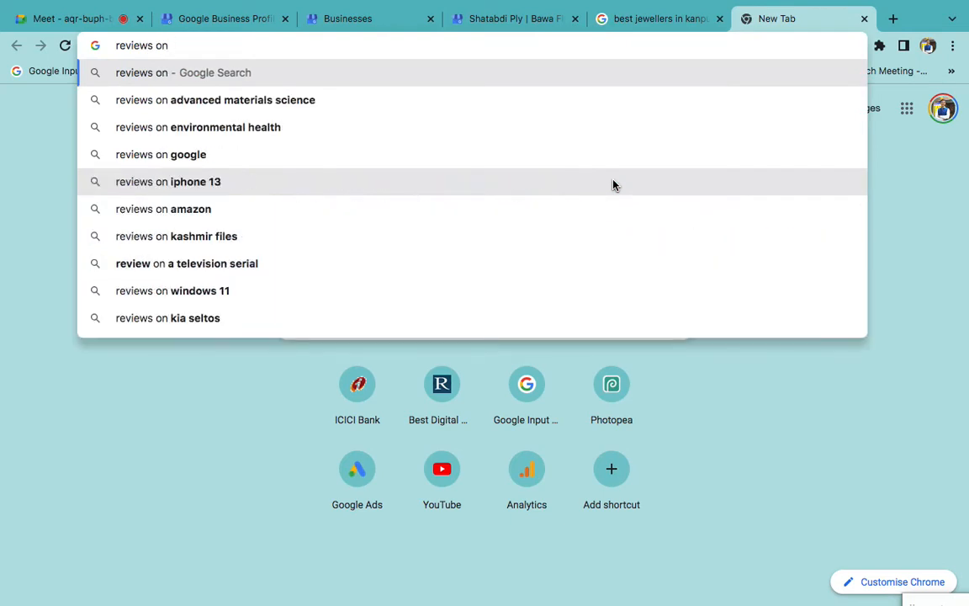
{"action": "type", "text": "google qr"}
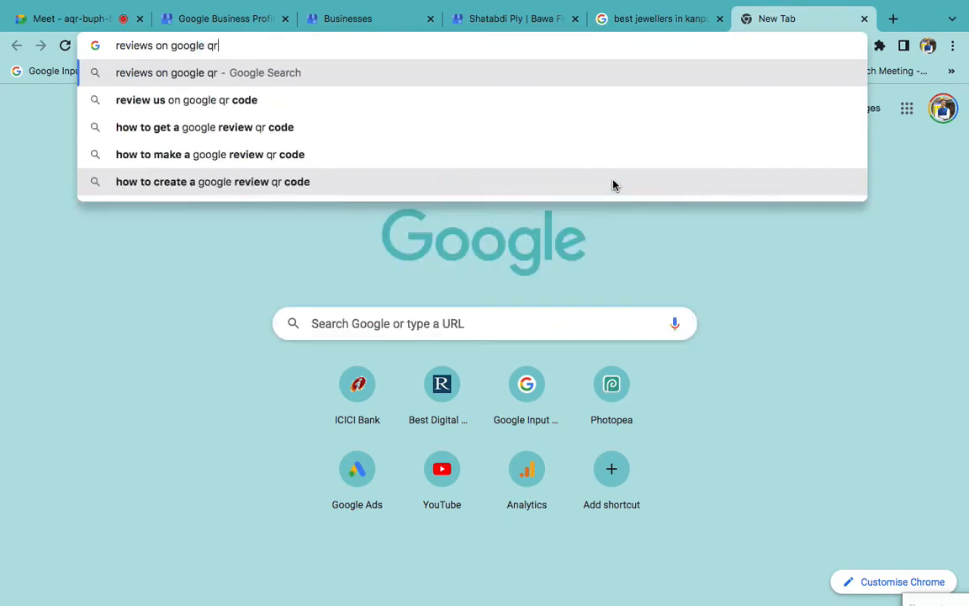
{"action": "key", "text": "Return"}
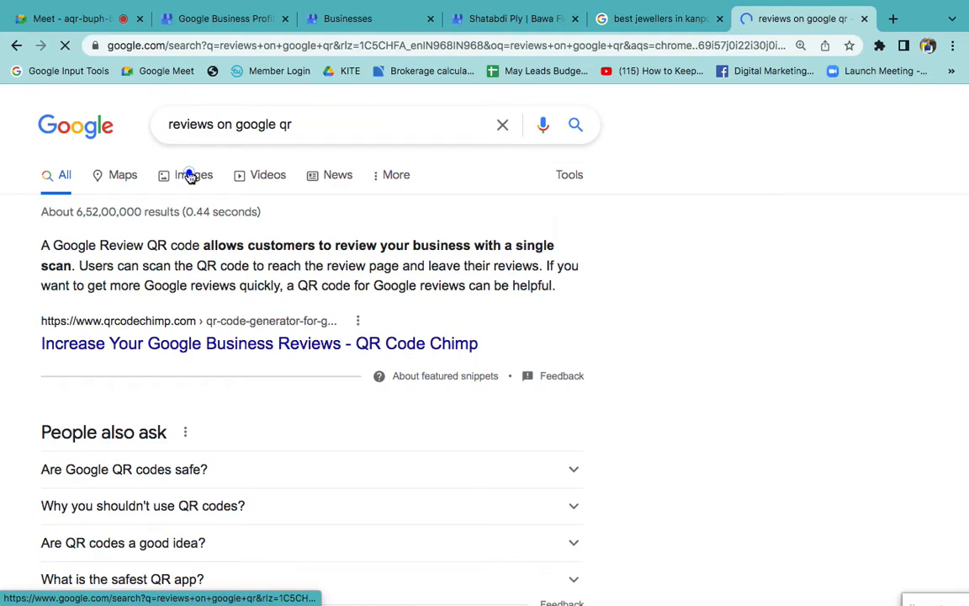
{"action": "left_click", "coordinate": [190, 177]}
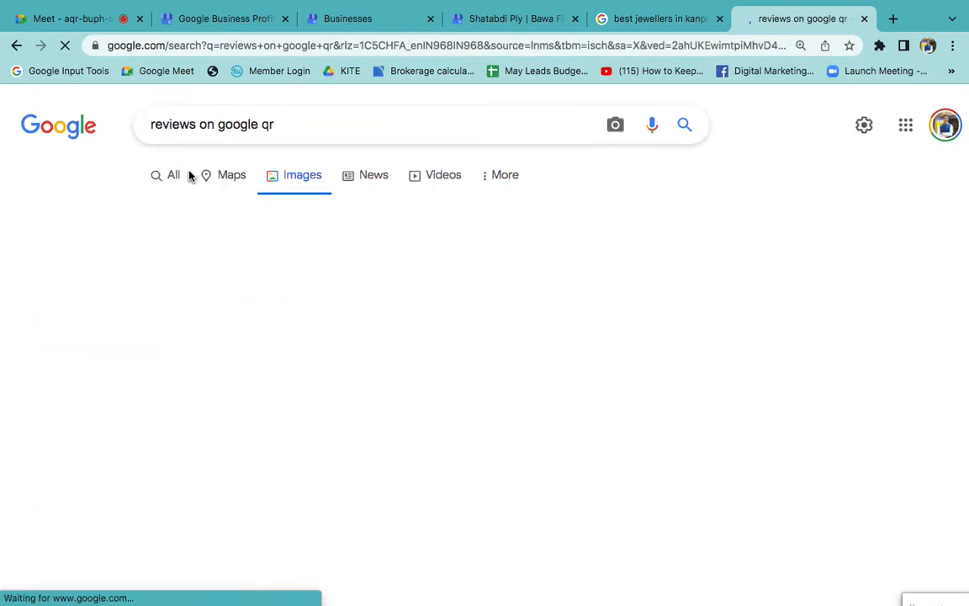
- Preview the Arrivala, Daddy Design and Pinterest examples of Google review QR code designs
{"action": "scroll", "coordinate": [417, 345], "scroll_direction": "down", "scroll_amount": 3}
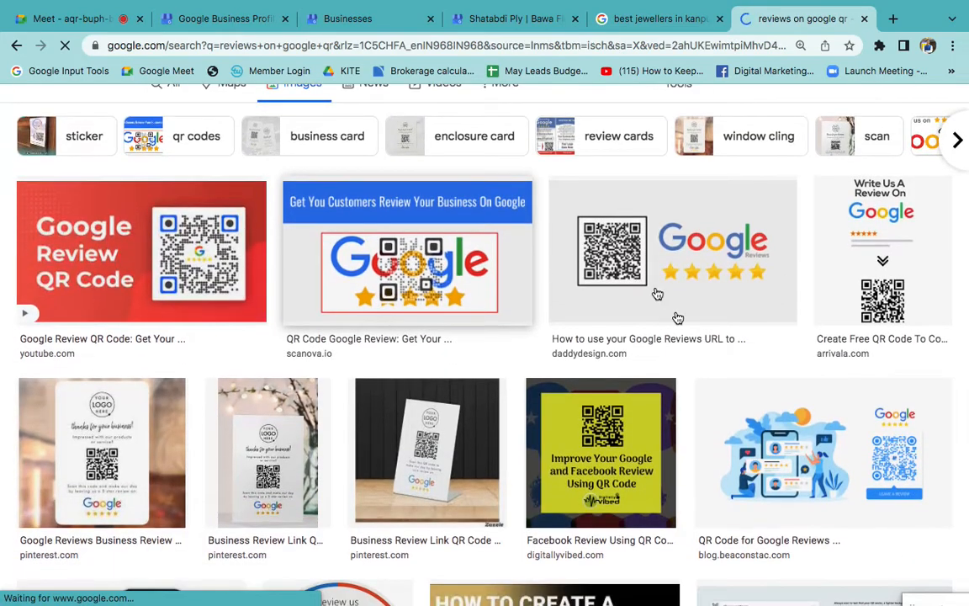
{"action": "left_click", "coordinate": [854, 293]}
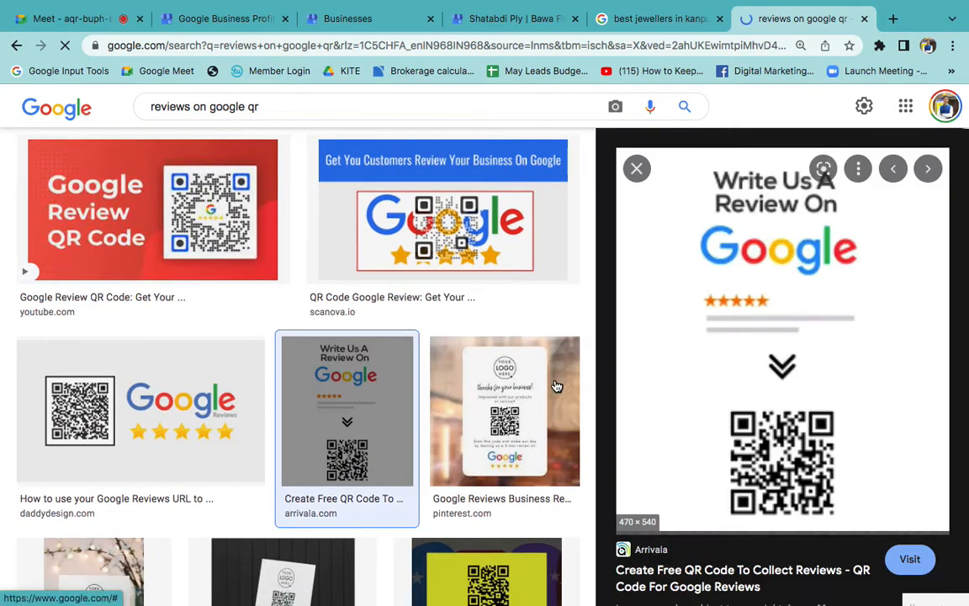
{"action": "left_click", "coordinate": [186, 412]}
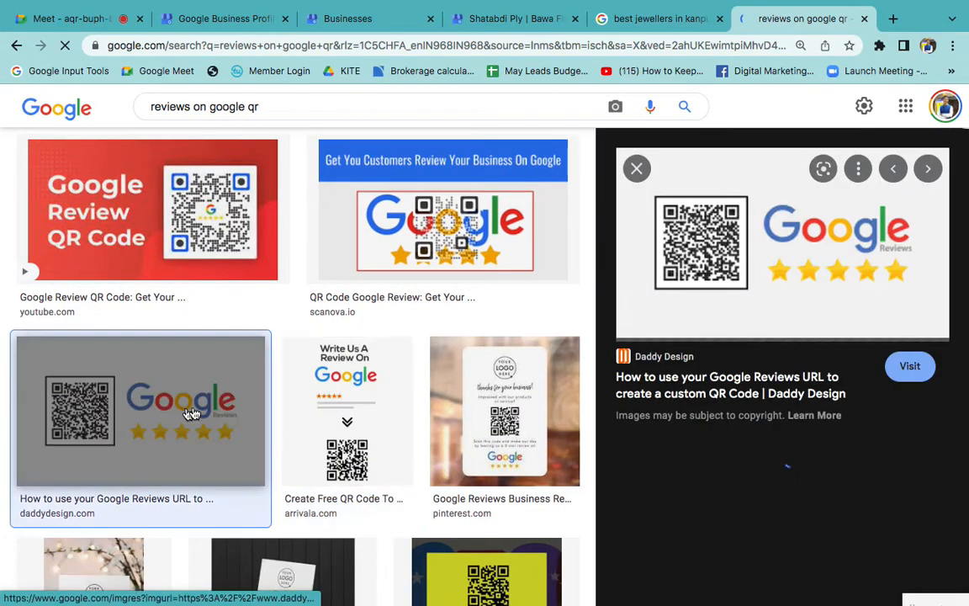
{"action": "left_click", "coordinate": [509, 399]}
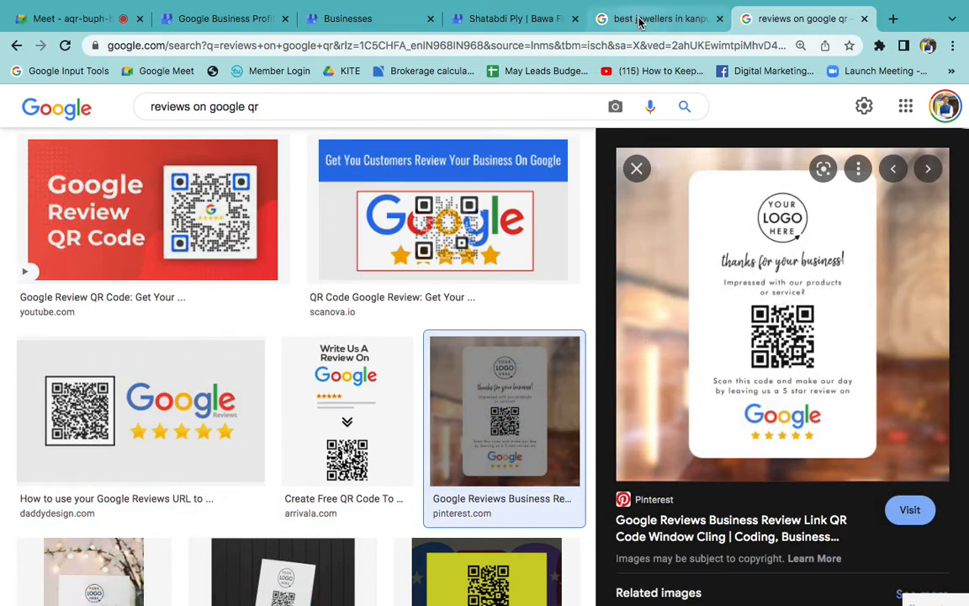
- Return to the Shatabdi Ply reviews and open a reply to the second customer's five-star rating
{"action": "left_click", "coordinate": [518, 19]}
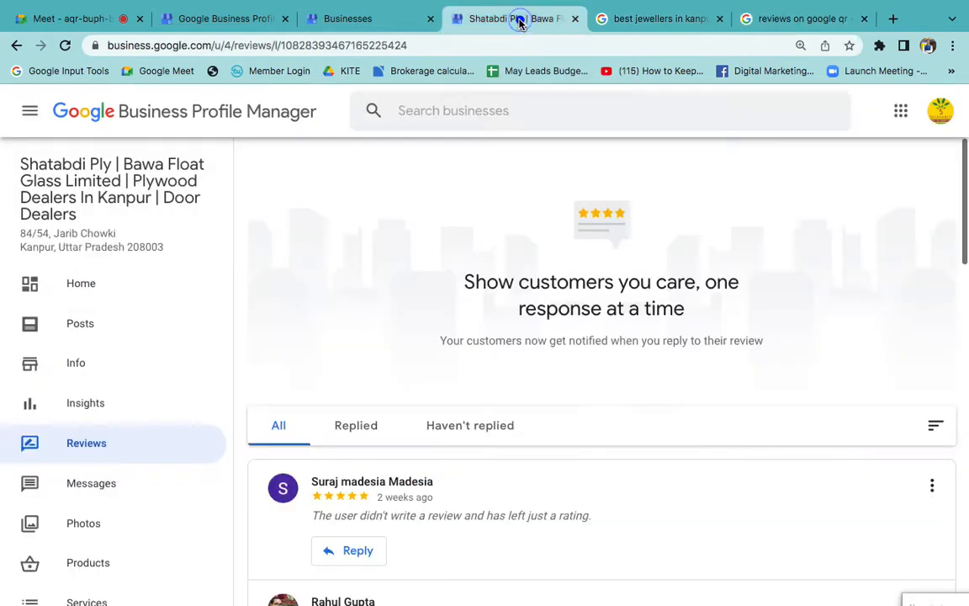
{"action": "scroll", "coordinate": [357, 423], "scroll_direction": "down", "scroll_amount": 5}
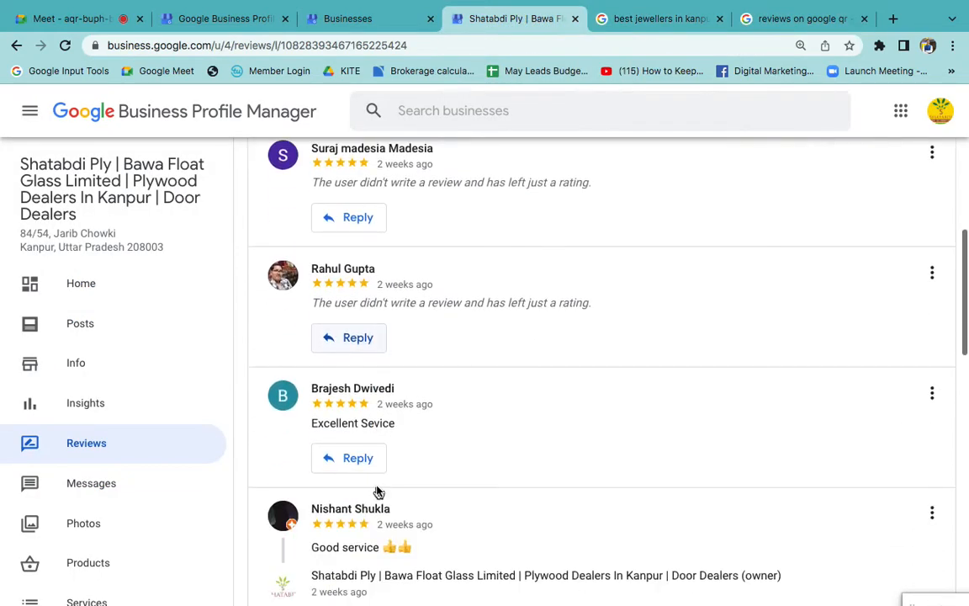
{"action": "left_click", "coordinate": [358, 338]}
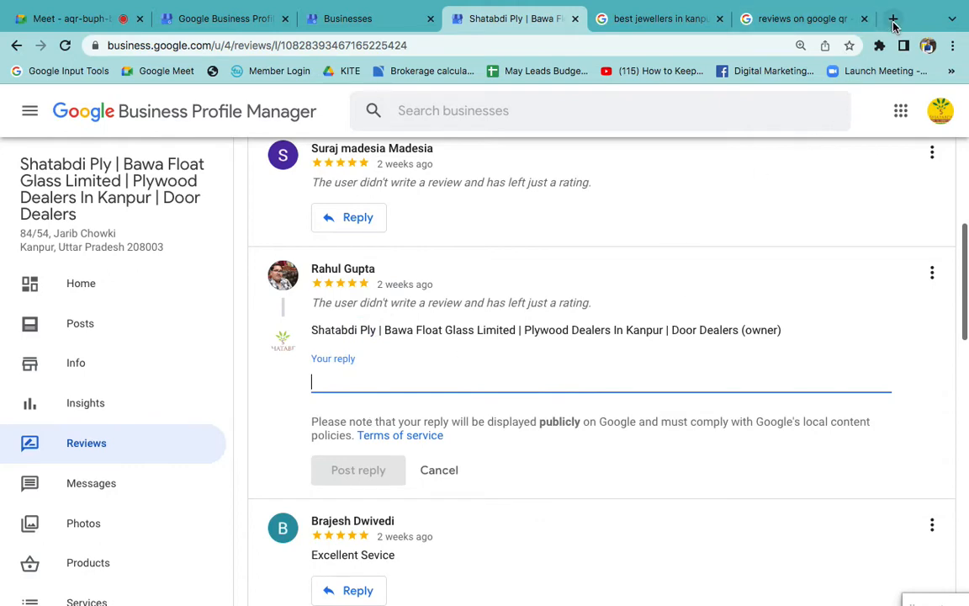
- Search Google in a new tab for "google my business ranking factors" and open the help article on improving local ranking
{"action": "left_click", "coordinate": [893, 18]}
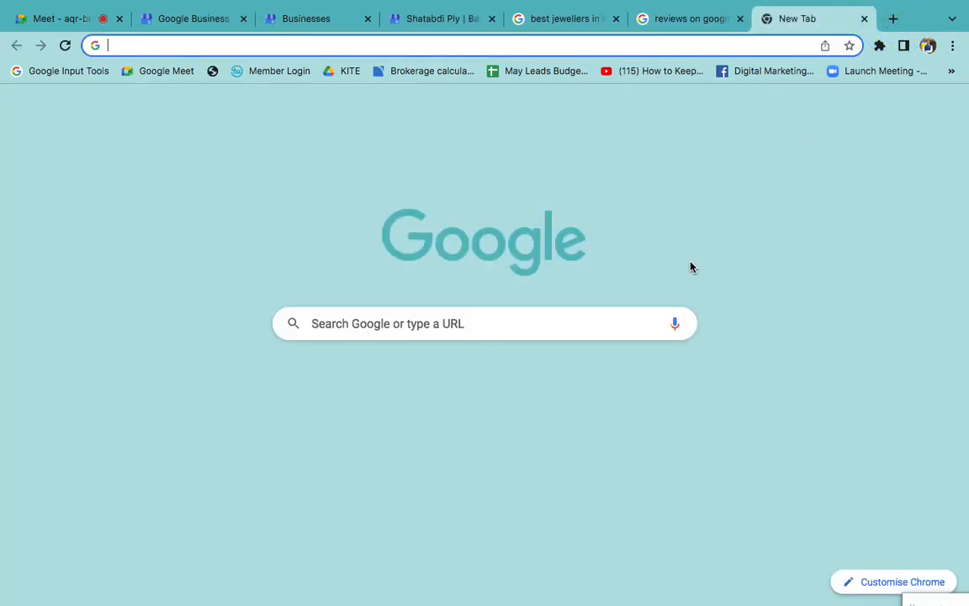
{"action": "type", "text": "google my business "}
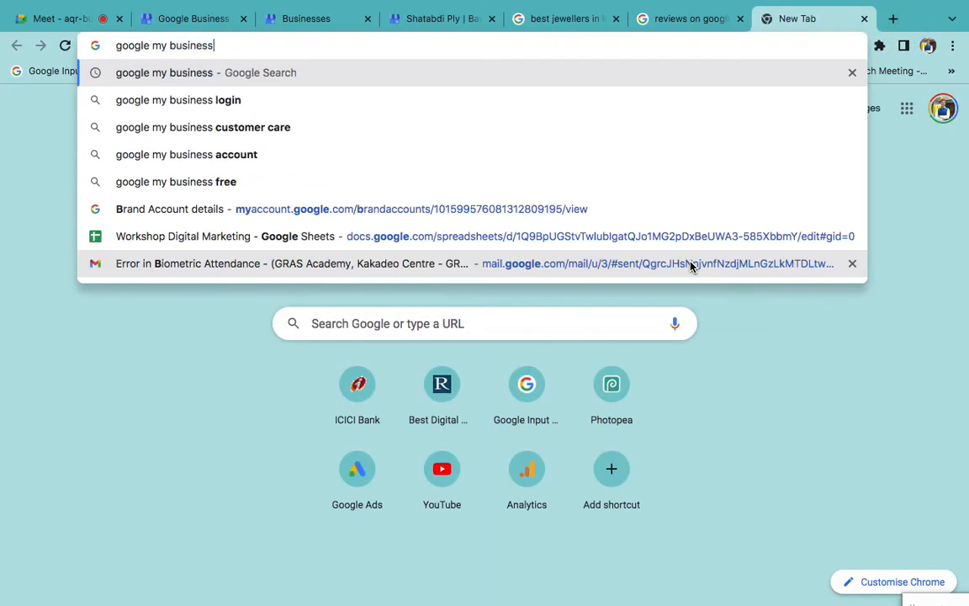
{"action": "type", "text": "ranki"}
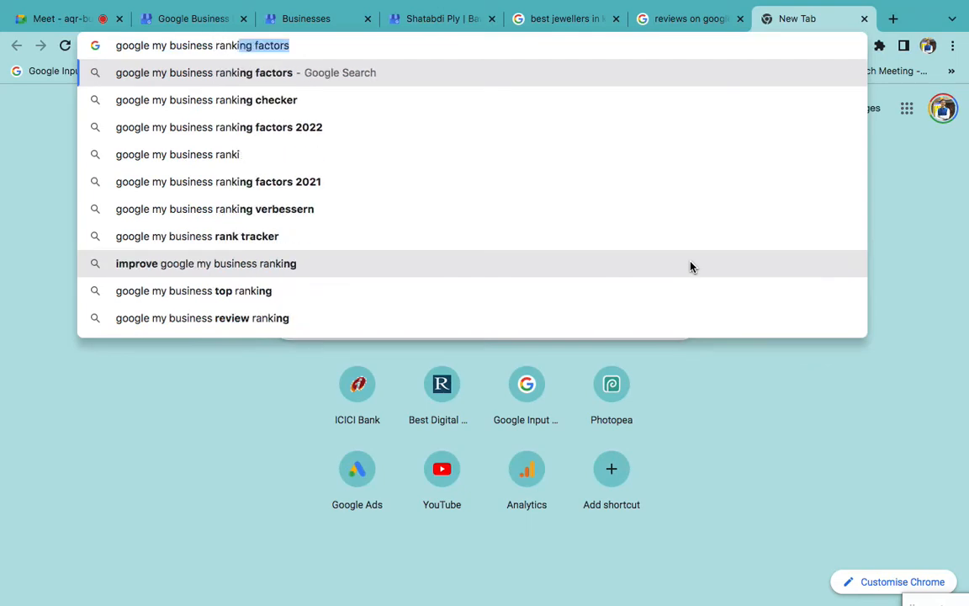
{"action": "key", "text": "Return"}
{"action": "scroll", "coordinate": [405, 388], "scroll_direction": "down", "scroll_amount": 5}
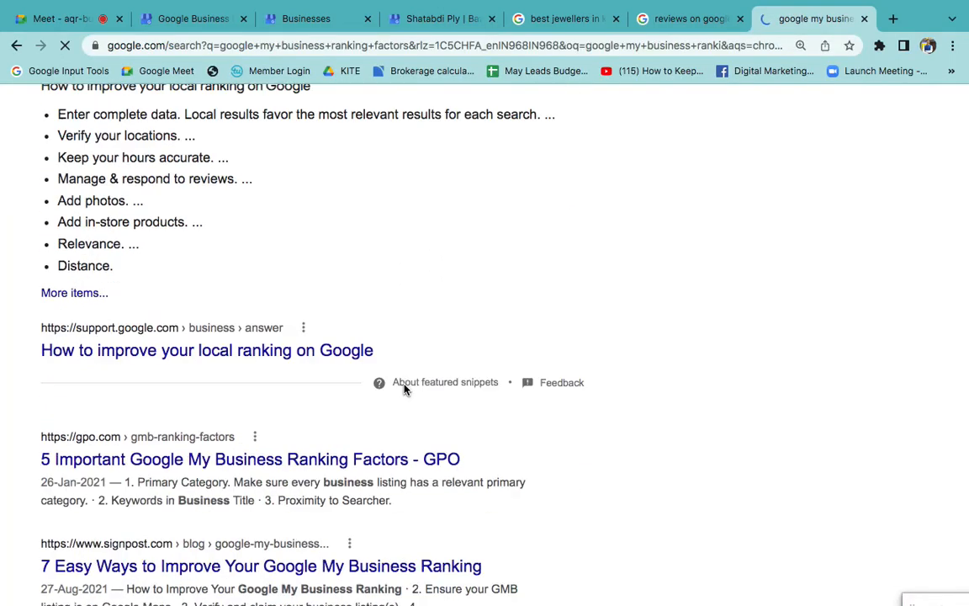
{"action": "left_click", "coordinate": [194, 287]}
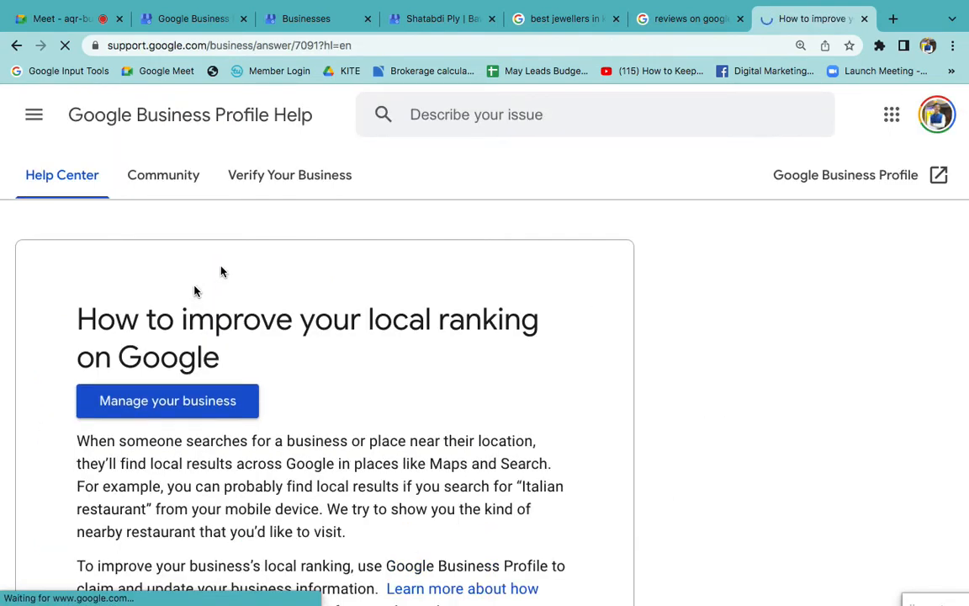
- Expand "Manage & respond to reviews" in the help article and highlight its first sentence about responding to user reviews
{"action": "left_click", "coordinate": [566, 26]}
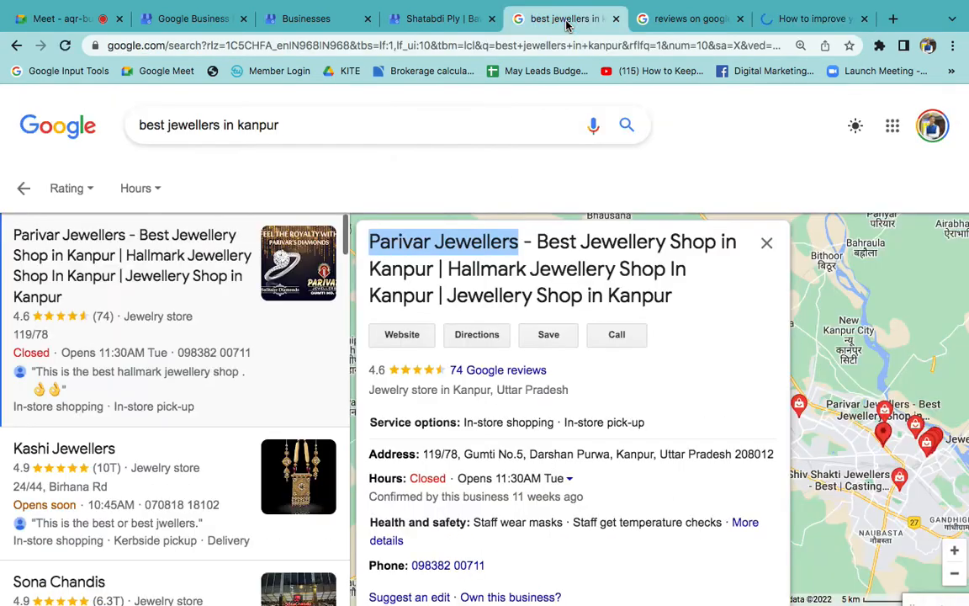
{"action": "left_click", "coordinate": [807, 28]}
{"action": "scroll", "coordinate": [472, 443], "scroll_direction": "down", "scroll_amount": 10}
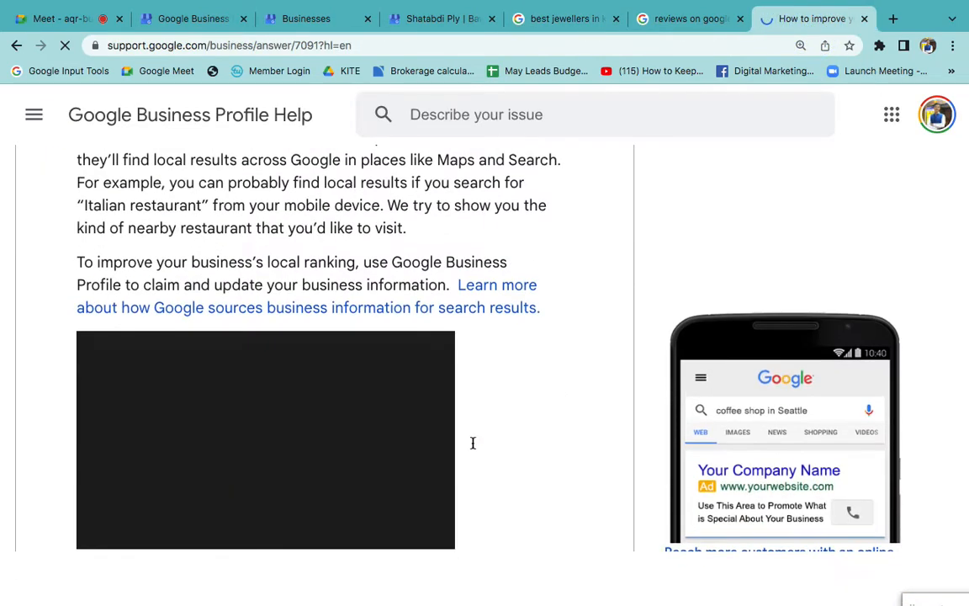
{"action": "key", "text": "ctrl+plus"}
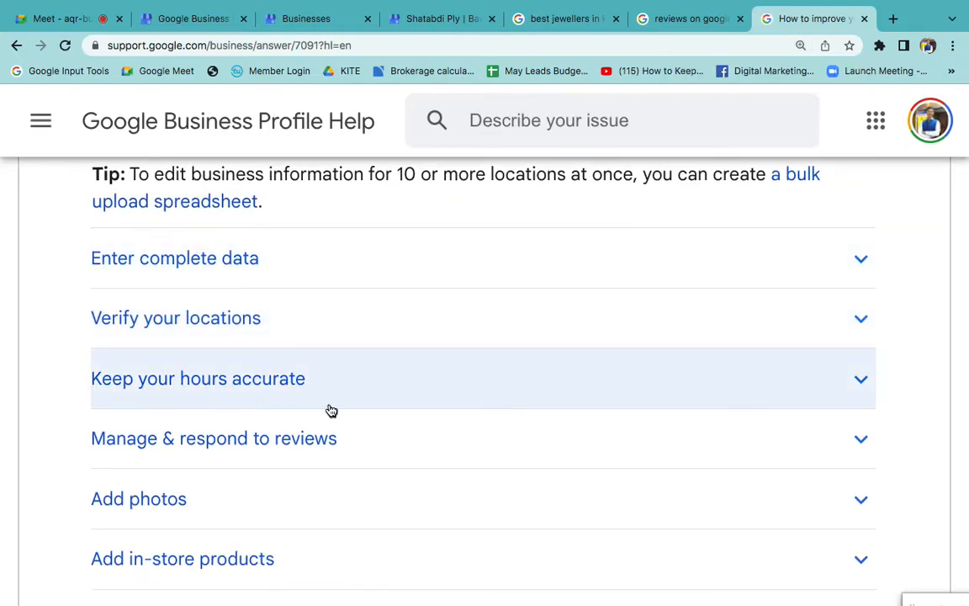
{"action": "scroll", "coordinate": [332, 410], "scroll_direction": "down", "scroll_amount": 1}
{"action": "left_click", "coordinate": [216, 345]}
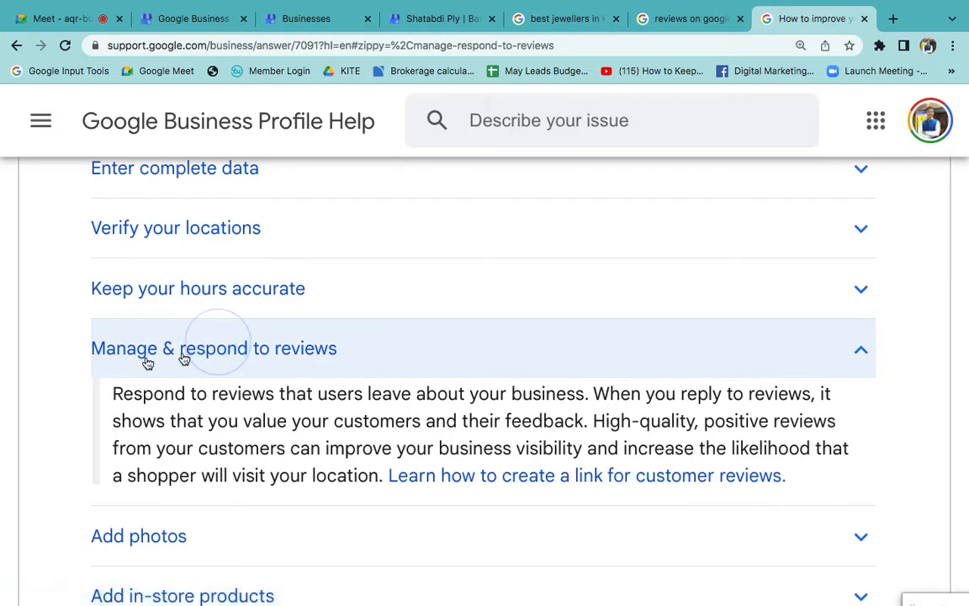
{"action": "scroll", "coordinate": [343, 380], "scroll_direction": "down", "scroll_amount": 1}
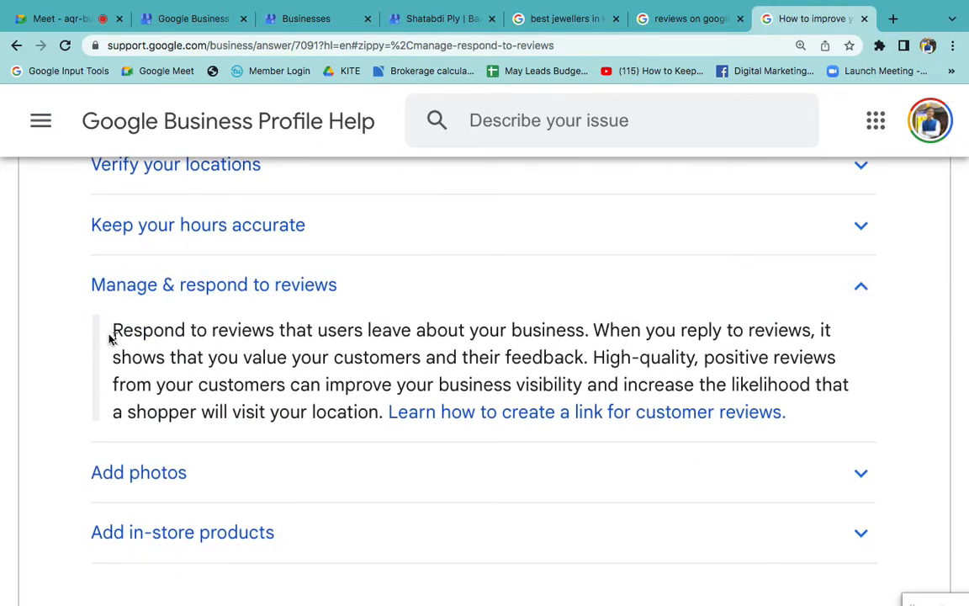
{"action": "left_click_drag", "start_coordinate": [110, 332], "coordinate": [590, 333]}
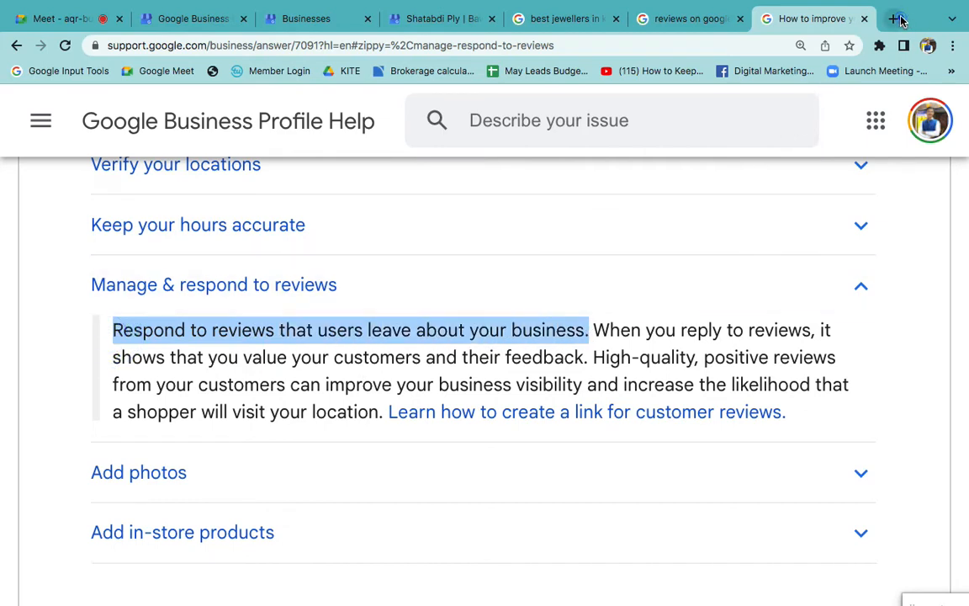
- Search Google in a new tab for "hotel landmark kanpur" and open the Google reviews of The Landmark Towers
{"action": "left_click", "coordinate": [897, 19]}
{"action": "type", "text": "hotel"}
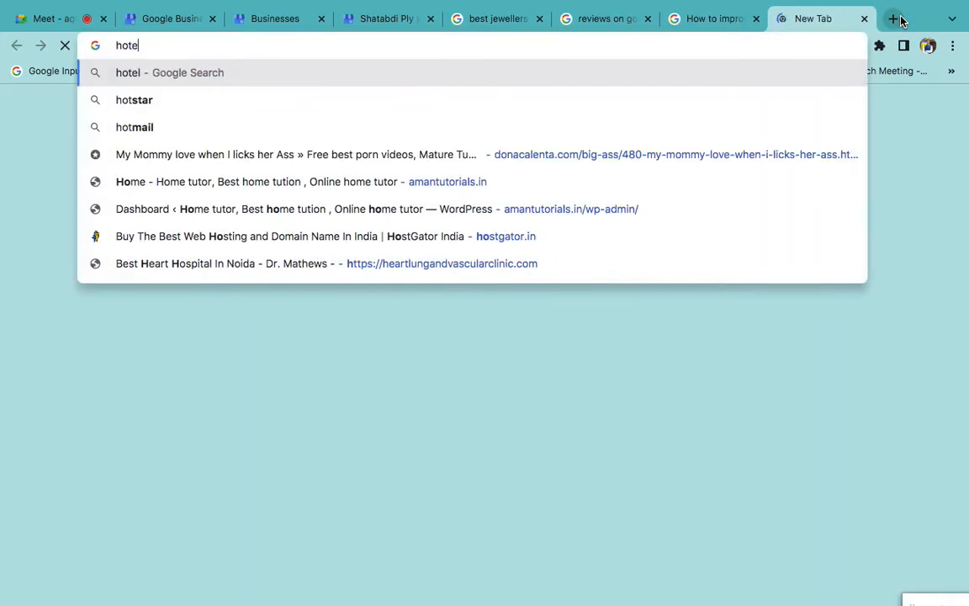
{"action": "type", "text": "l l"}
{"action": "key", "text": "Down"}
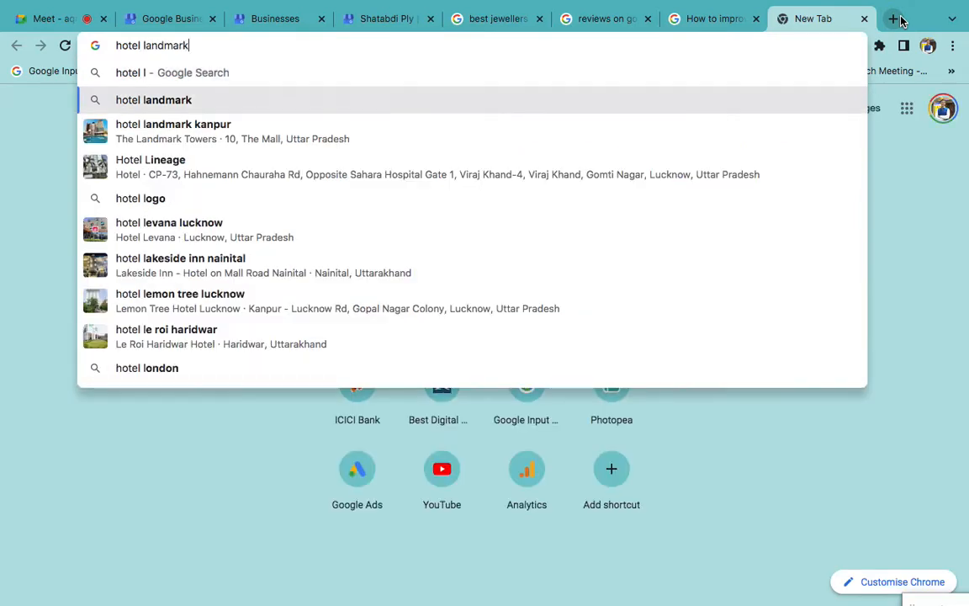
{"action": "key", "text": "Down"}
{"action": "key", "text": "Return"}
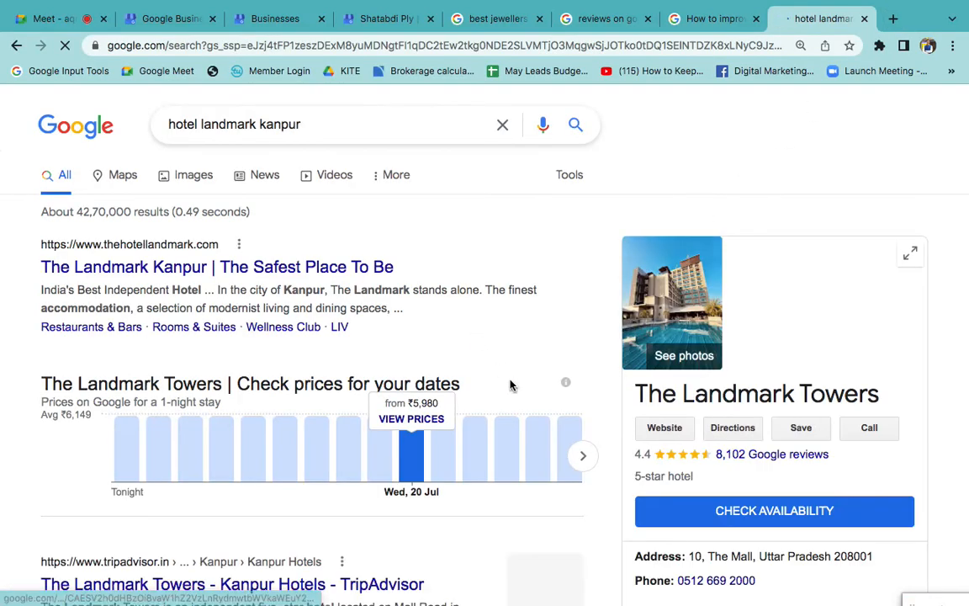
{"action": "scroll", "coordinate": [764, 340], "scroll_direction": "down", "scroll_amount": 3}
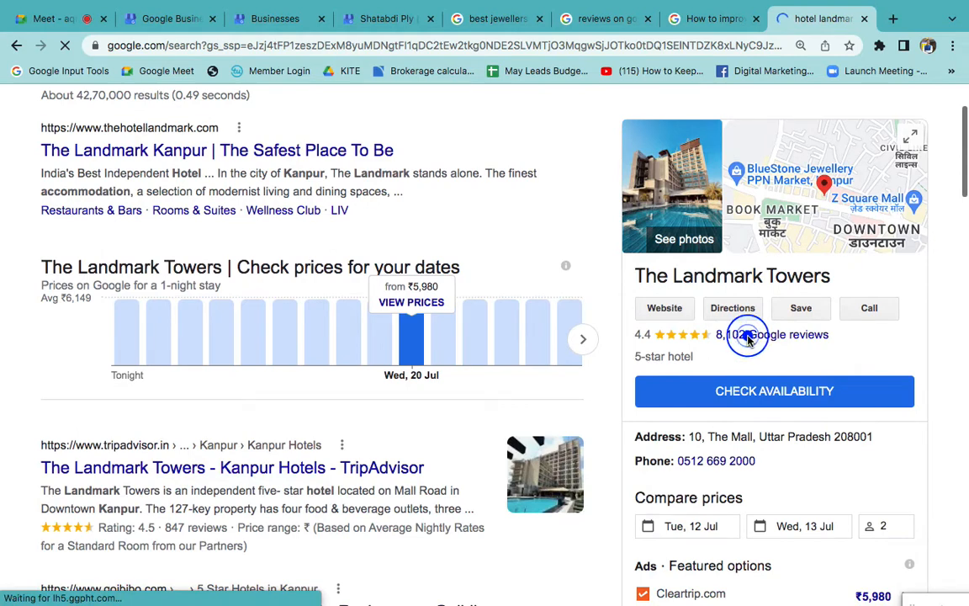
{"action": "left_click", "coordinate": [747, 335]}
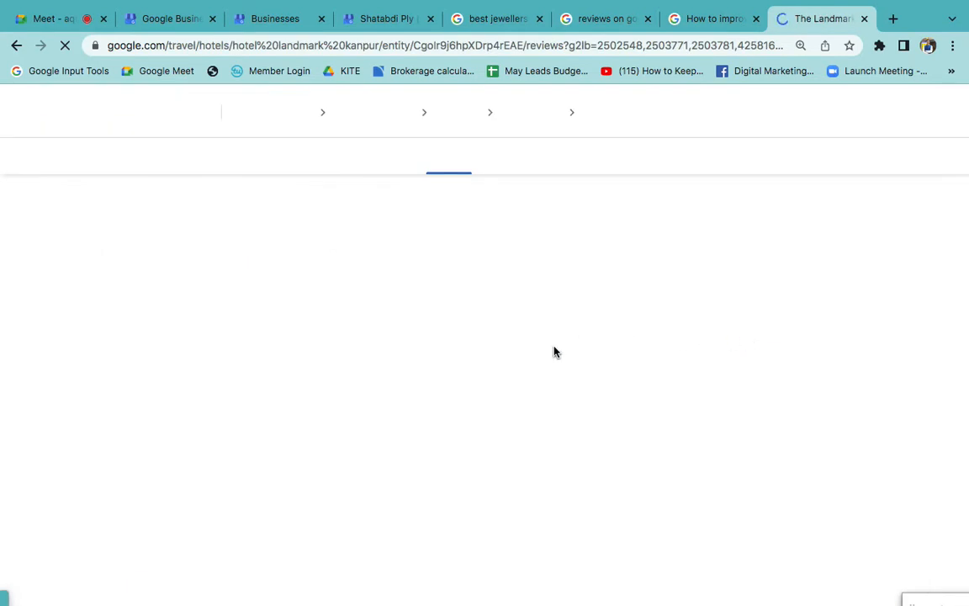
- Check the computer's Wi-Fi connection while the hotel's reviews page loads
{"action": "scroll", "coordinate": [512, 437], "scroll_direction": "down", "scroll_amount": 3}
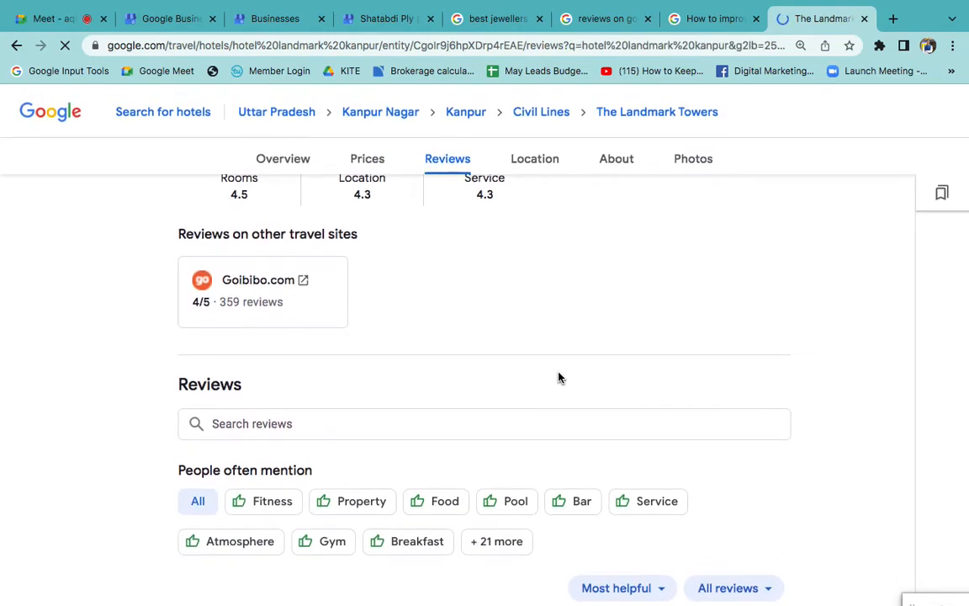
{"action": "scroll", "coordinate": [558, 373], "scroll_direction": "up", "scroll_amount": 3}
{"action": "scroll", "coordinate": [558, 373], "scroll_direction": "down", "scroll_amount": 3}
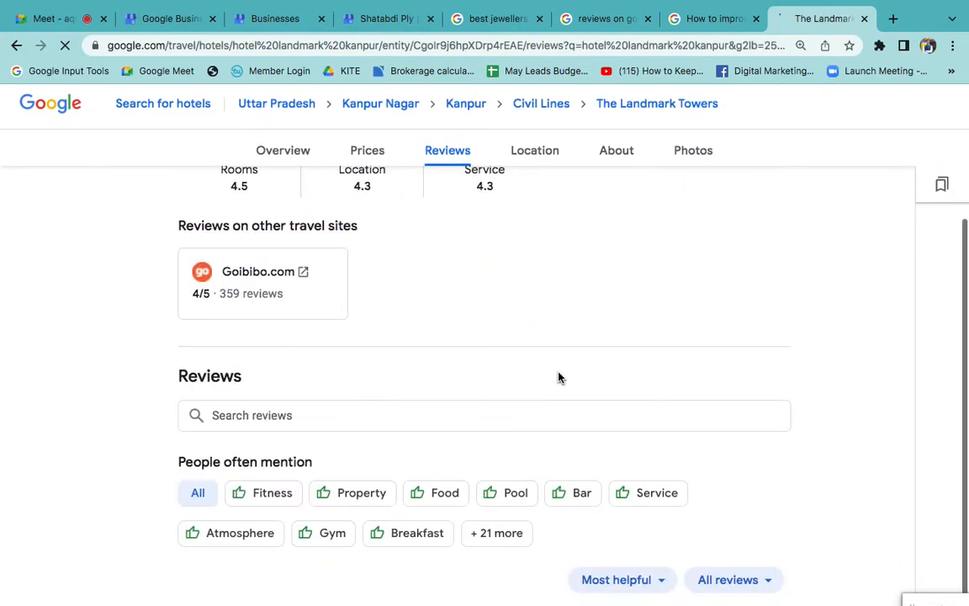
{"action": "scroll", "coordinate": [622, 343], "scroll_direction": "down", "scroll_amount": 1}
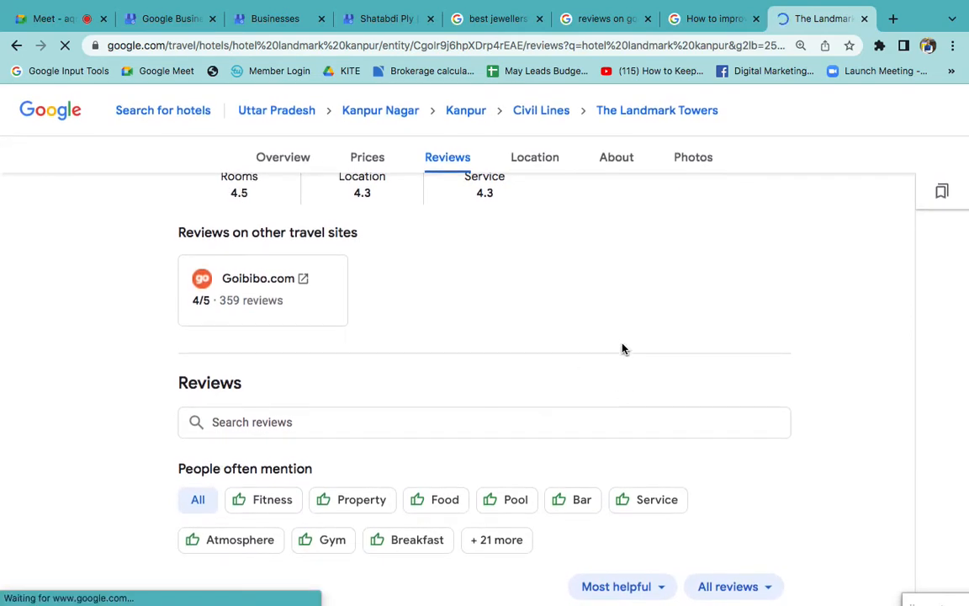
{"action": "left_click", "coordinate": [687, 8]}
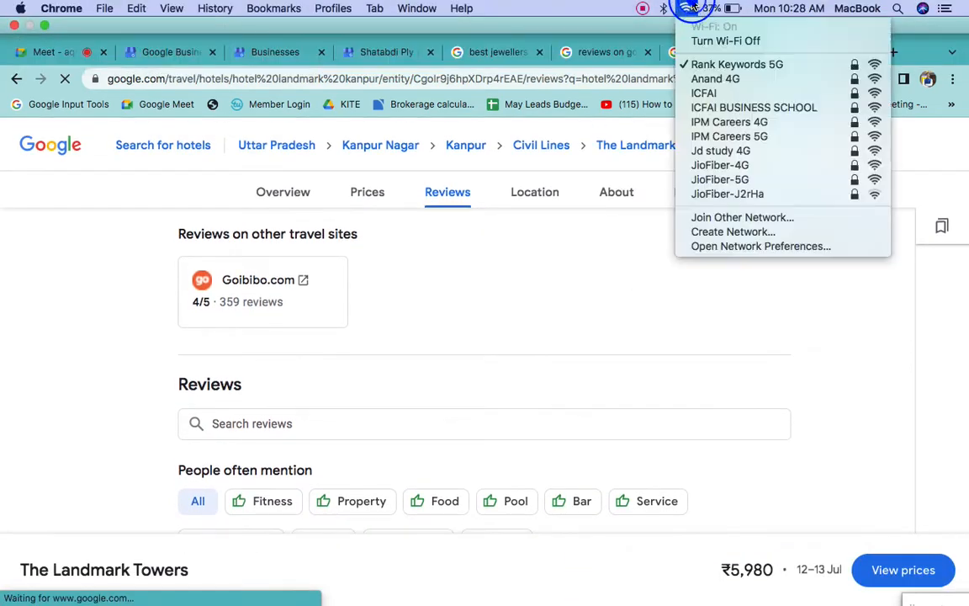
{"action": "left_click", "coordinate": [591, 405]}
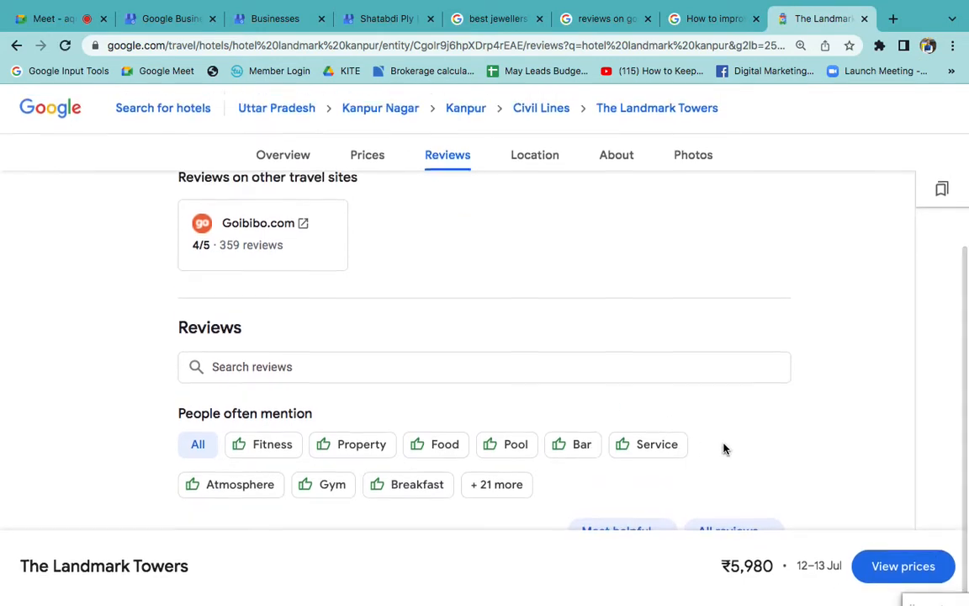
- Examine the first 3/5 guest review of The Landmark Towers and the owner's response to it
{"action": "scroll", "coordinate": [750, 426], "scroll_direction": "up", "scroll_amount": 3}
{"action": "scroll", "coordinate": [750, 427], "scroll_direction": "down", "scroll_amount": 3}
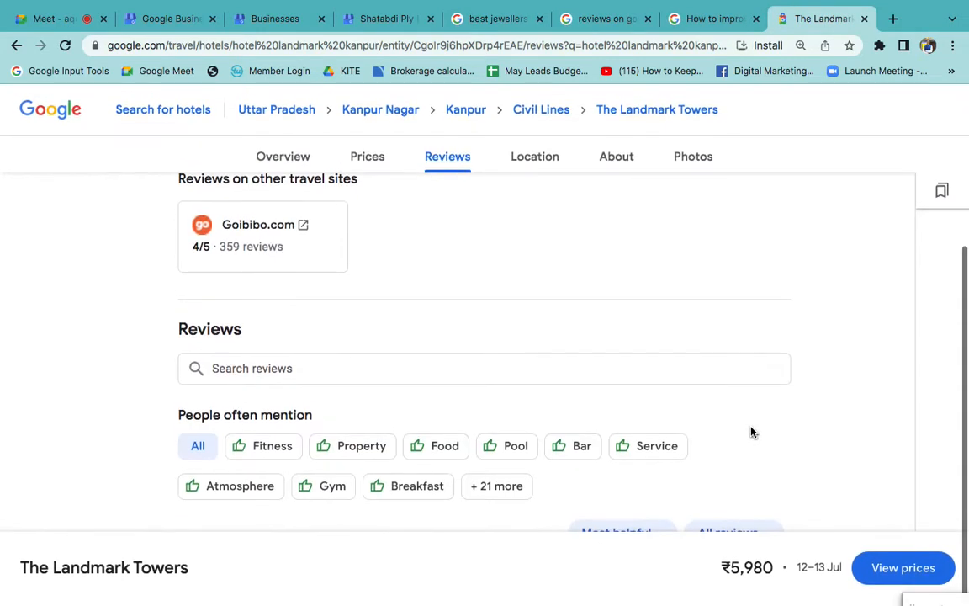
{"action": "key", "text": "super+minus"}
{"action": "key", "text": "super+minus"}
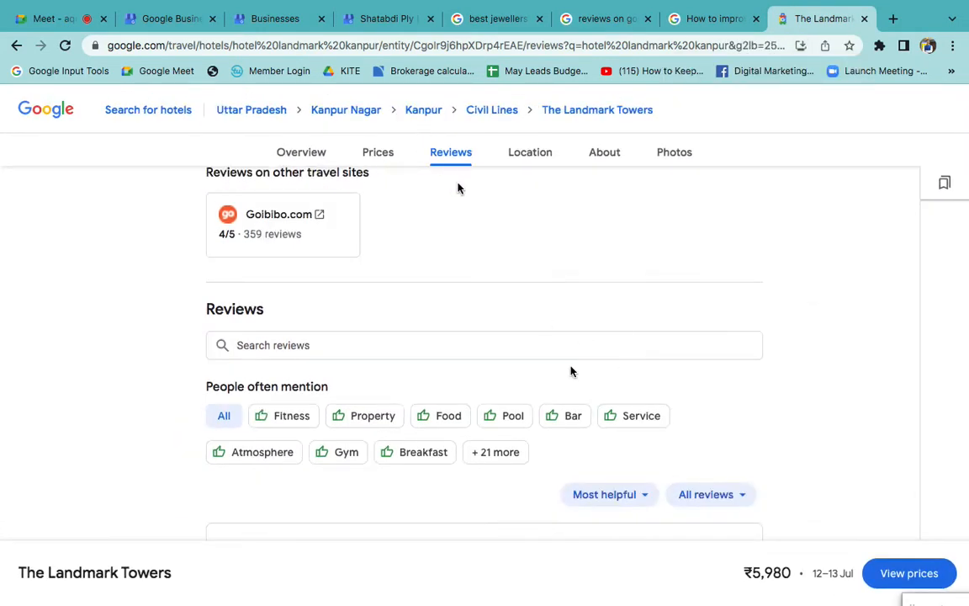
{"action": "scroll", "coordinate": [581, 387], "scroll_direction": "down", "scroll_amount": 3}
{"action": "scroll", "coordinate": [612, 458], "scroll_direction": "down", "scroll_amount": 4}
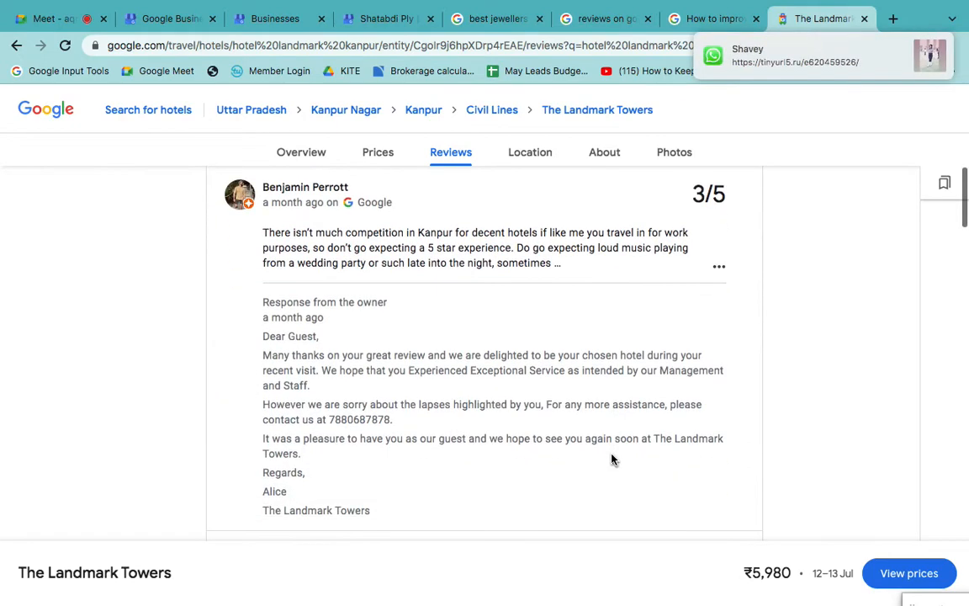
{"action": "scroll", "coordinate": [685, 397], "scroll_direction": "down", "scroll_amount": 1}
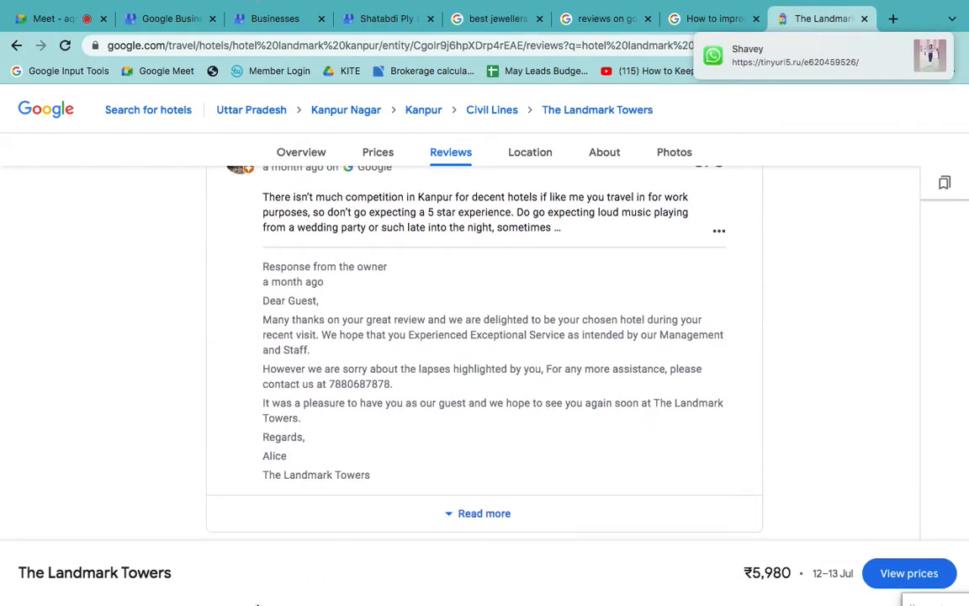
{"action": "scroll", "coordinate": [292, 276], "scroll_direction": "up", "scroll_amount": 1}
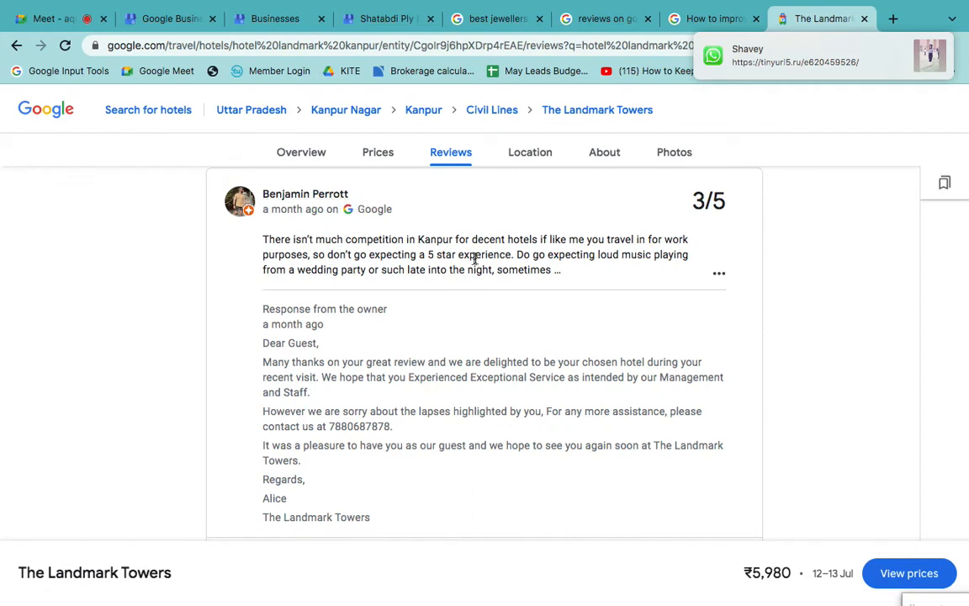
{"action": "scroll", "coordinate": [475, 260], "scroll_direction": "down", "scroll_amount": 1}
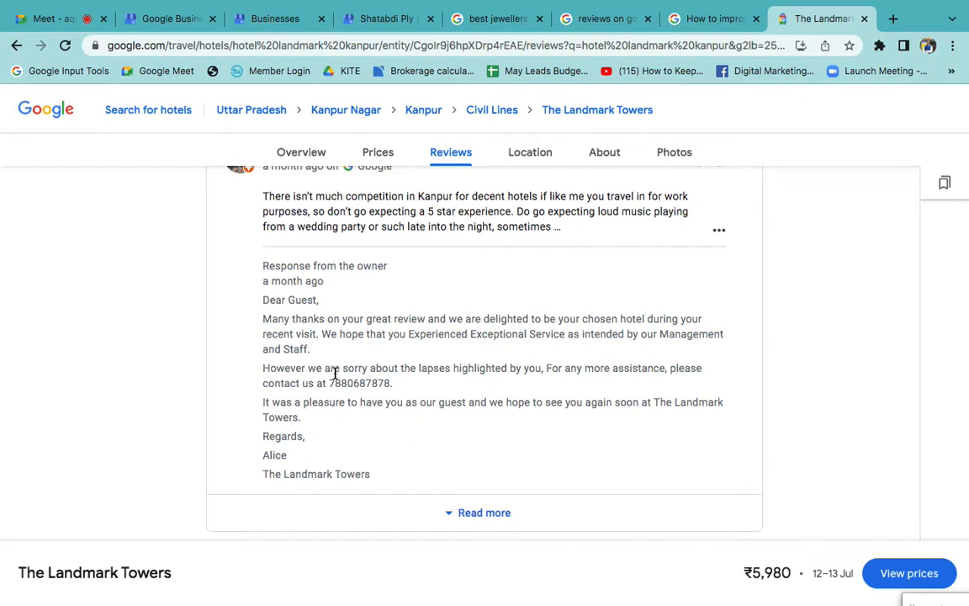
- Highlight the apology for the lapses in the owner's response and examine the responses to the other guest reviews
{"action": "left_click_drag", "start_coordinate": [304, 368], "coordinate": [522, 372]}
{"action": "scroll", "coordinate": [455, 429], "scroll_direction": "down", "scroll_amount": 2}
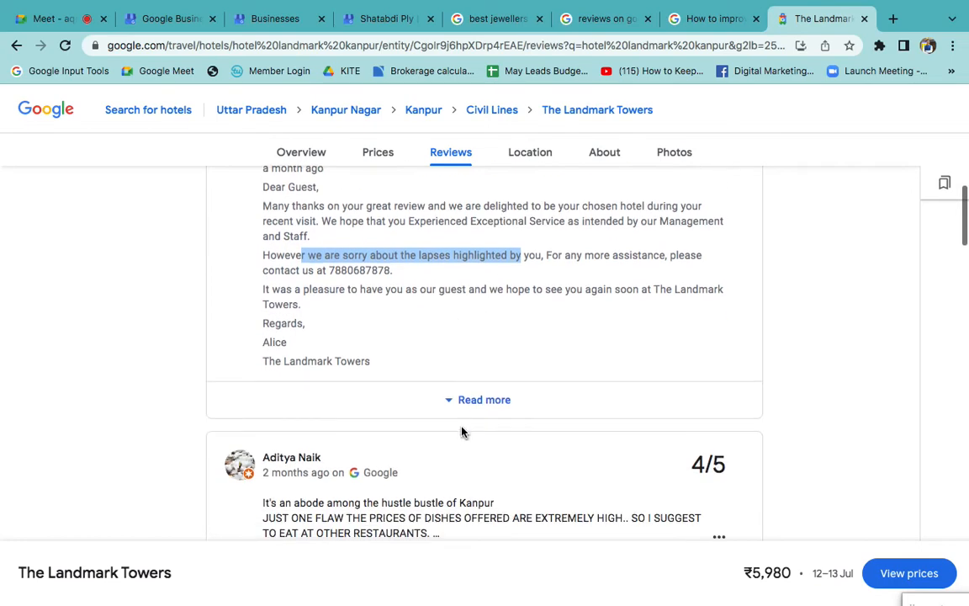
{"action": "scroll", "coordinate": [452, 429], "scroll_direction": "down", "scroll_amount": 3}
{"action": "scroll", "coordinate": [347, 353], "scroll_direction": "down", "scroll_amount": 10}
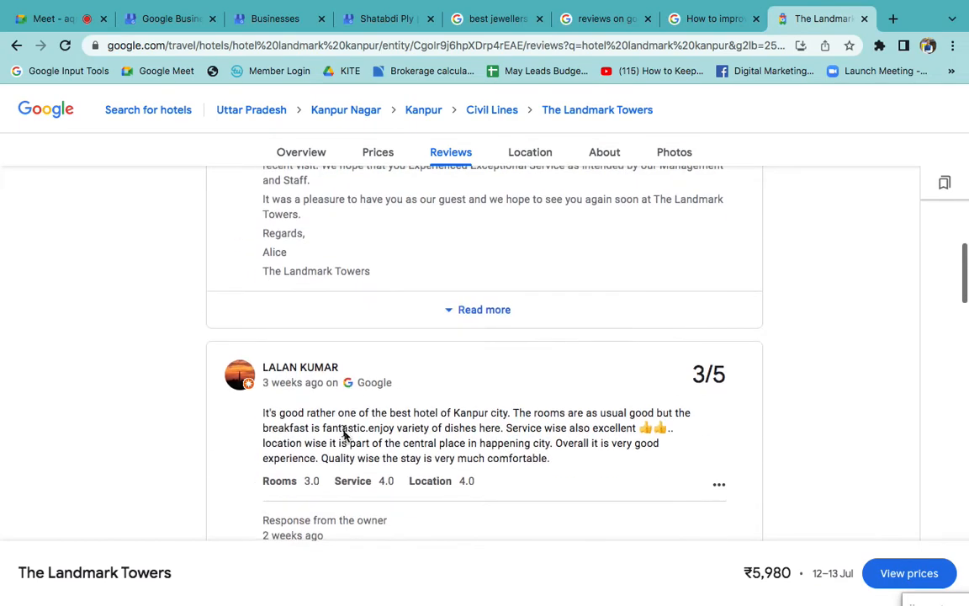
{"action": "scroll", "coordinate": [344, 433], "scroll_direction": "down", "scroll_amount": 3}
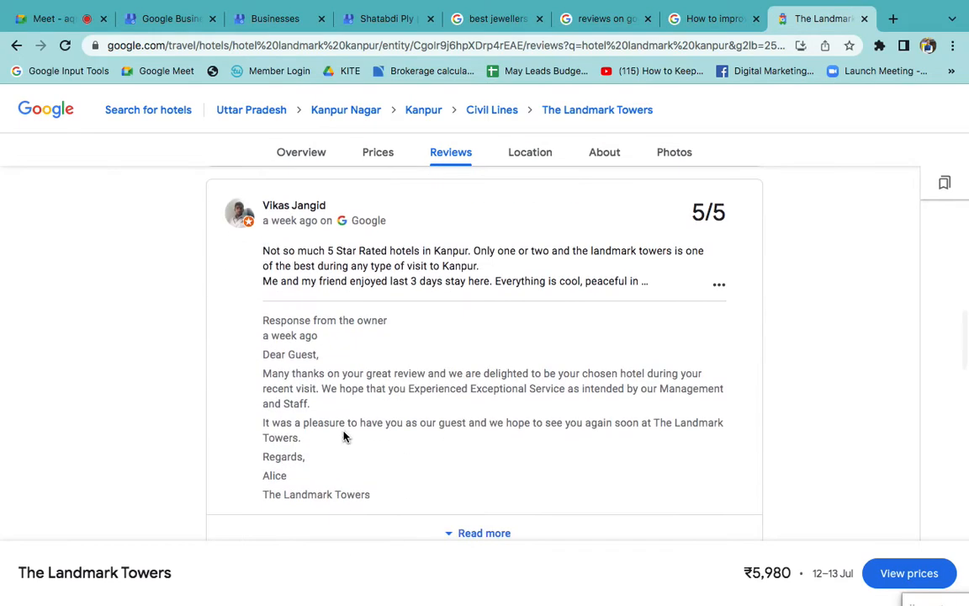
{"action": "scroll", "coordinate": [344, 436], "scroll_direction": "down", "scroll_amount": 4}
{"action": "scroll", "coordinate": [345, 436], "scroll_direction": "down", "scroll_amount": 9}
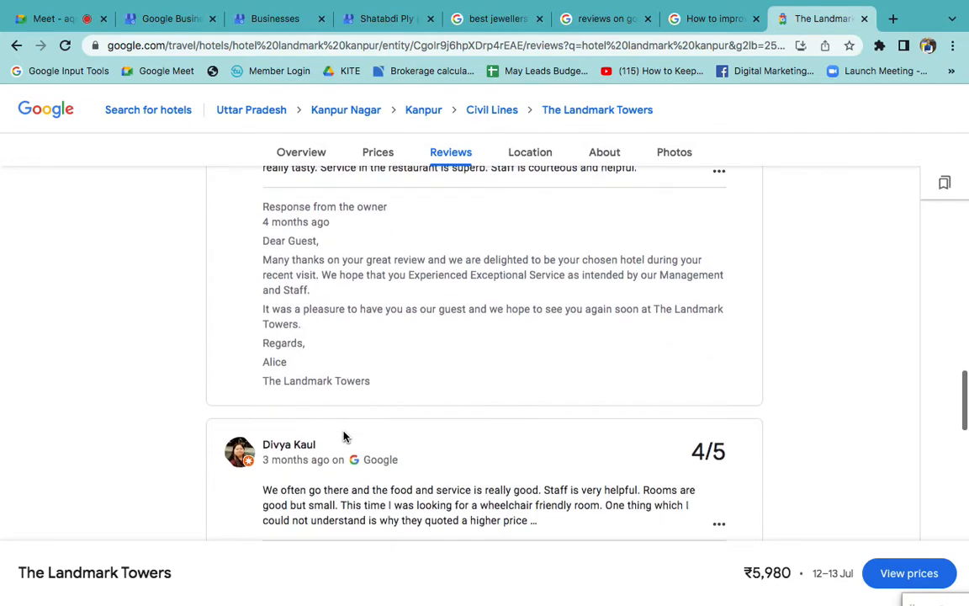
{"action": "scroll", "coordinate": [496, 437], "scroll_direction": "down", "scroll_amount": 7}
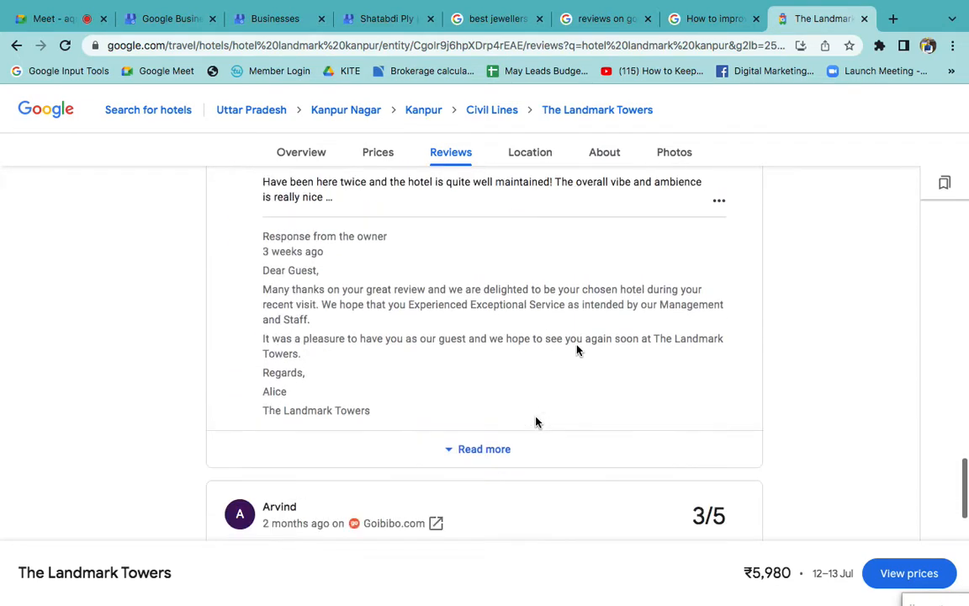
- Return to the Shatabdi Ply reviews and write "Thanks for your valuable feedback." in the open reply, correcting "valuable" and starting a new line
{"action": "left_click", "coordinate": [711, 19]}
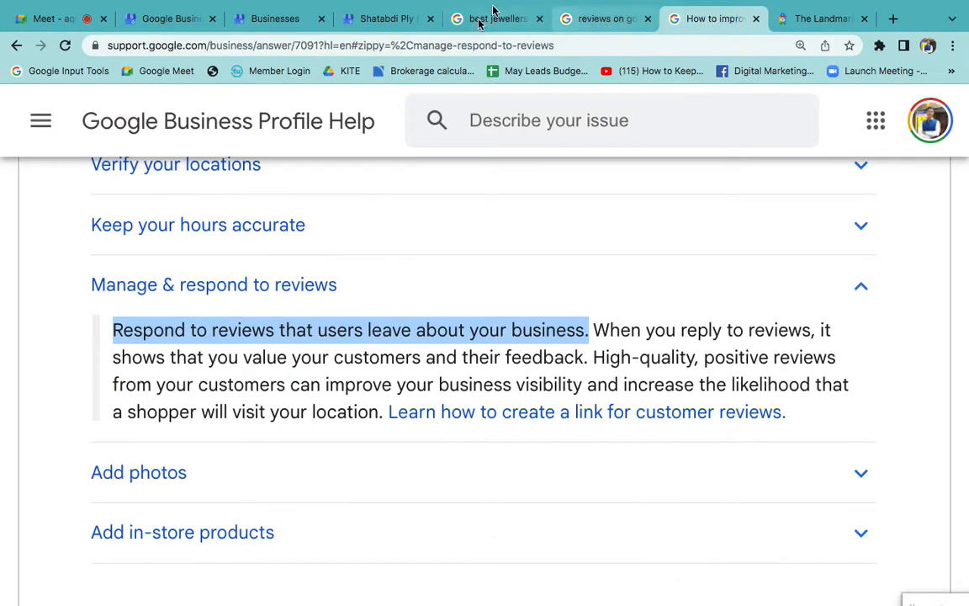
{"action": "left_click", "coordinate": [386, 18]}
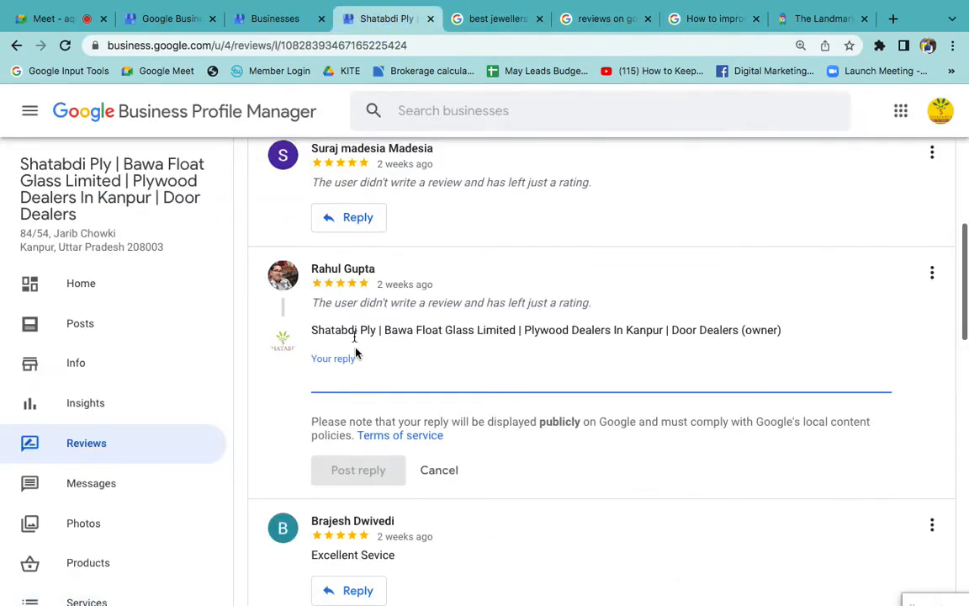
{"action": "left_click", "coordinate": [348, 378]}
{"action": "type", "text": "Thanks for your valiuable feed"}
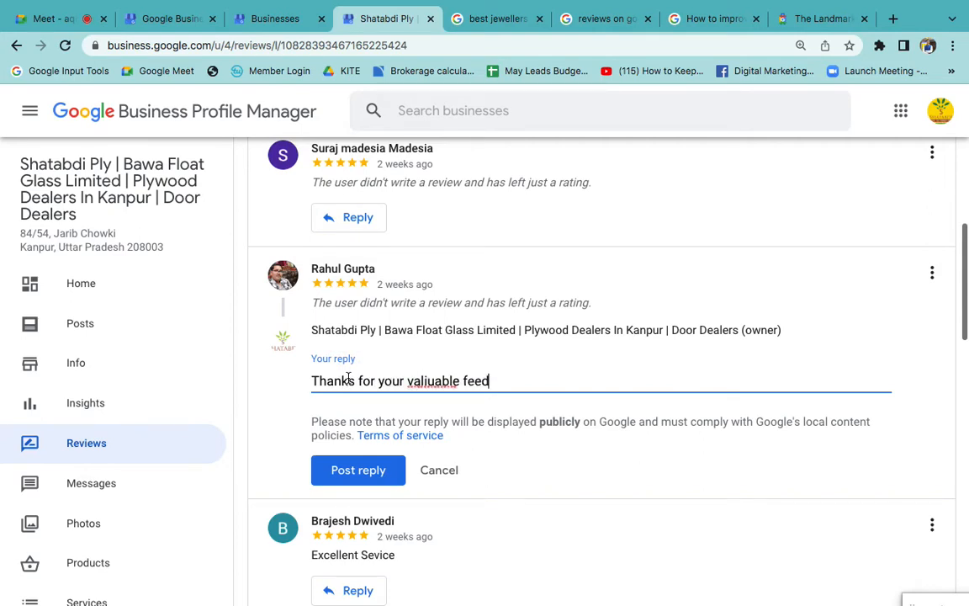
{"action": "double_click", "coordinate": [439, 371]}
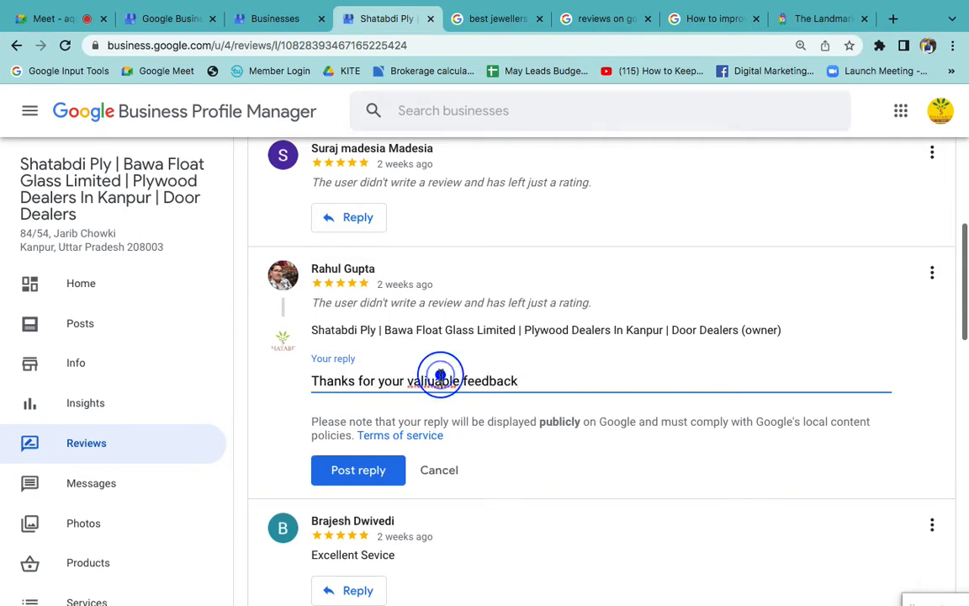
{"action": "right_click", "coordinate": [504, 368]}
{"action": "left_click", "coordinate": [508, 361]}
{"action": "left_click", "coordinate": [554, 380]}
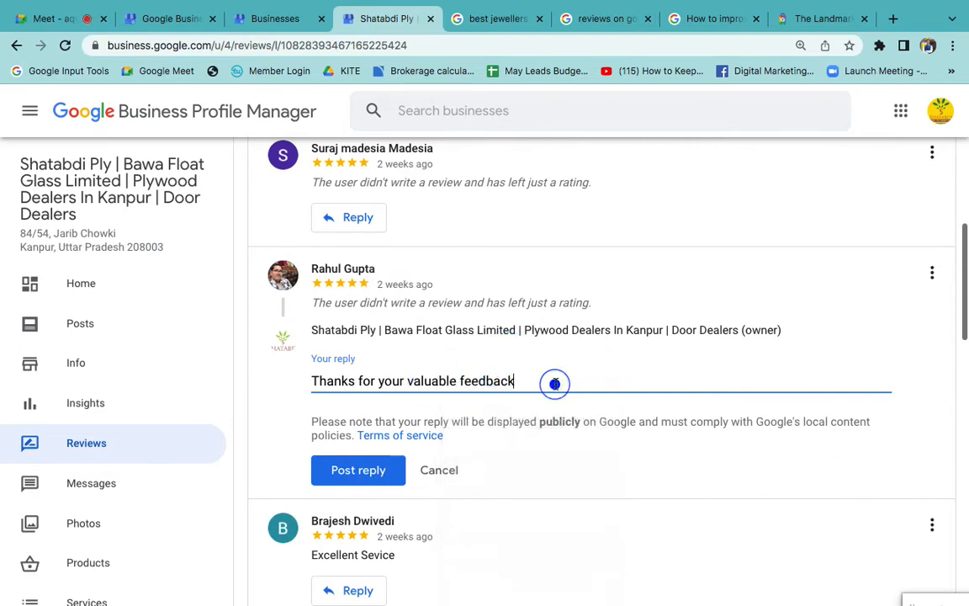
{"action": "type", "text": "."}
{"action": "key", "text": "Return"}
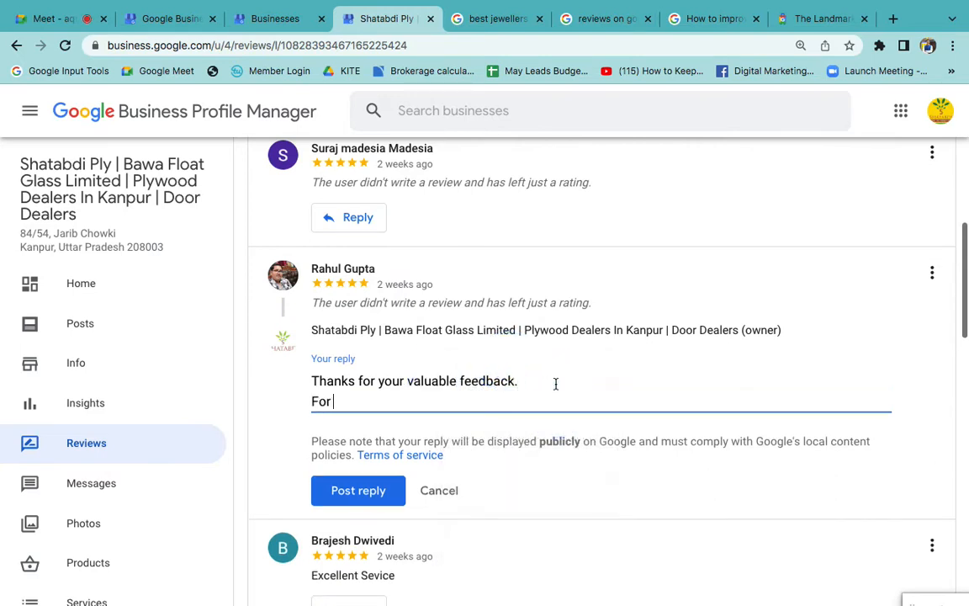
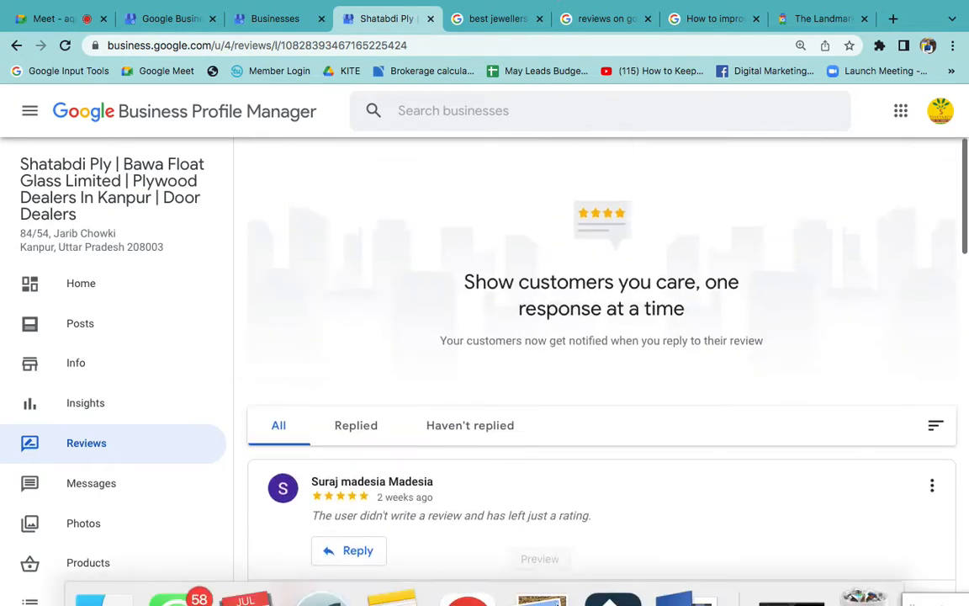
- Switch to the Word notes and extend item 5 to read "Reviews & Reviews Reply"
{"action": "mouse_move", "coordinate": [581, 574]}
{"action": "left_click", "coordinate": [674, 573]}
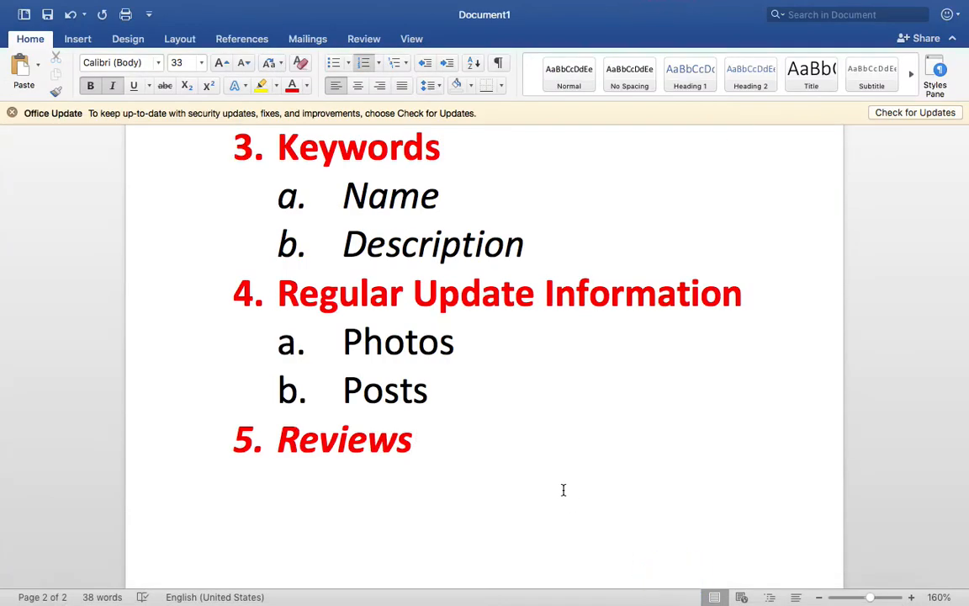
{"action": "type", "text": "& Rebv"}
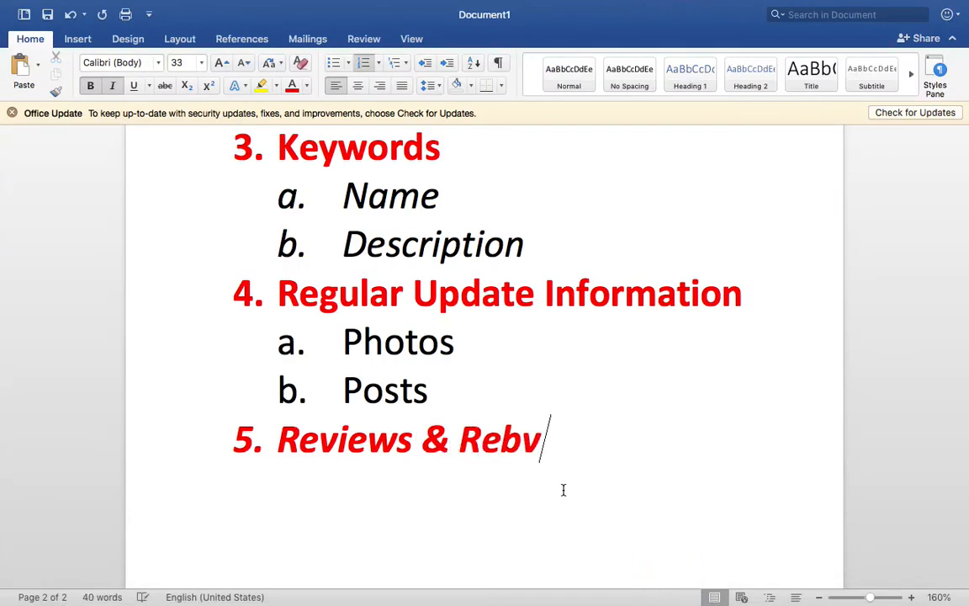
{"action": "key", "text": "BackSpace"}
{"action": "key", "text": "BackSpace"}
{"action": "type", "text": "views "}
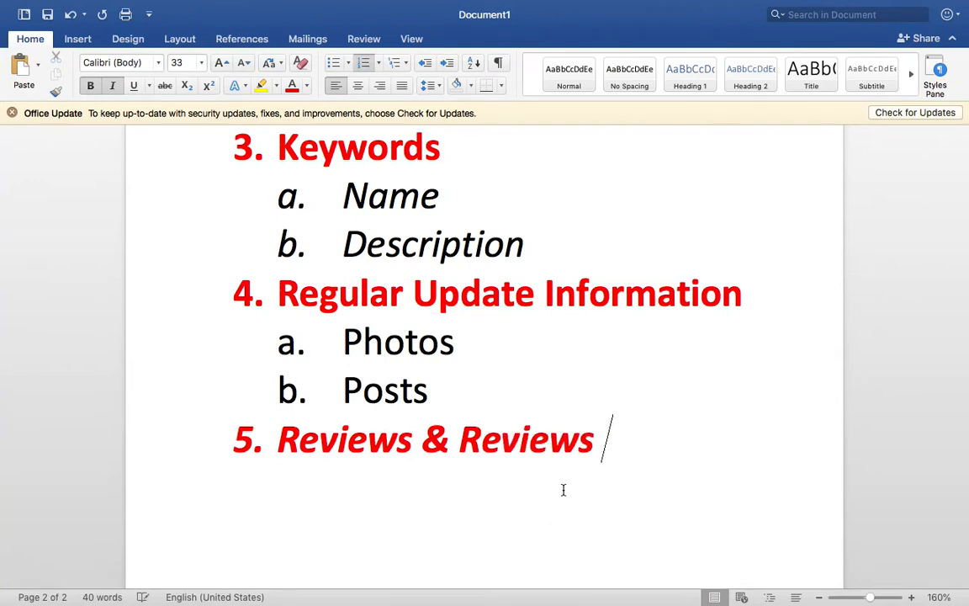
{"action": "type", "text": "Reply"}
{"action": "scroll", "coordinate": [564, 489], "scroll_direction": "up", "scroll_amount": 2}
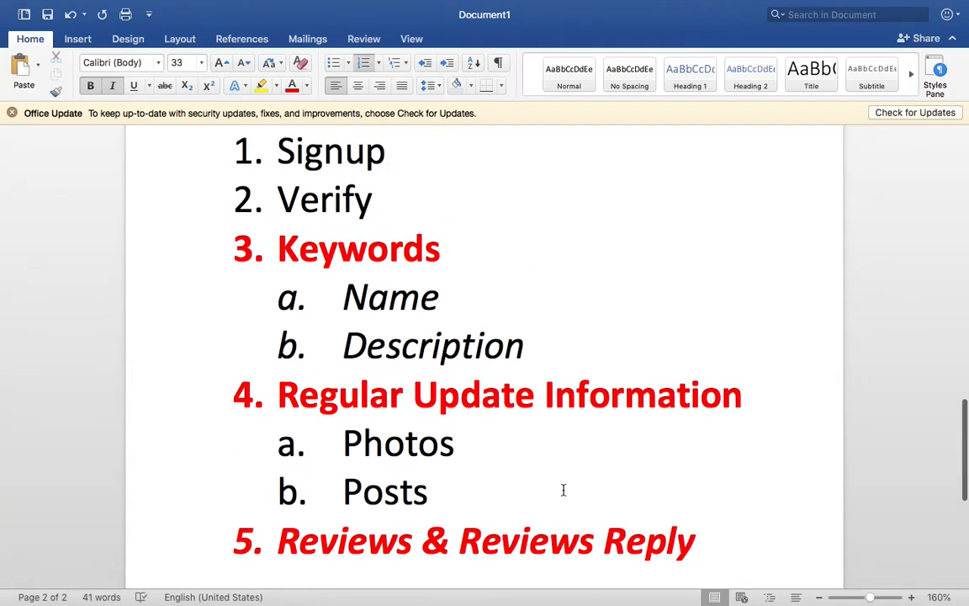
{"action": "scroll", "coordinate": [564, 490], "scroll_direction": "down", "scroll_amount": 2}
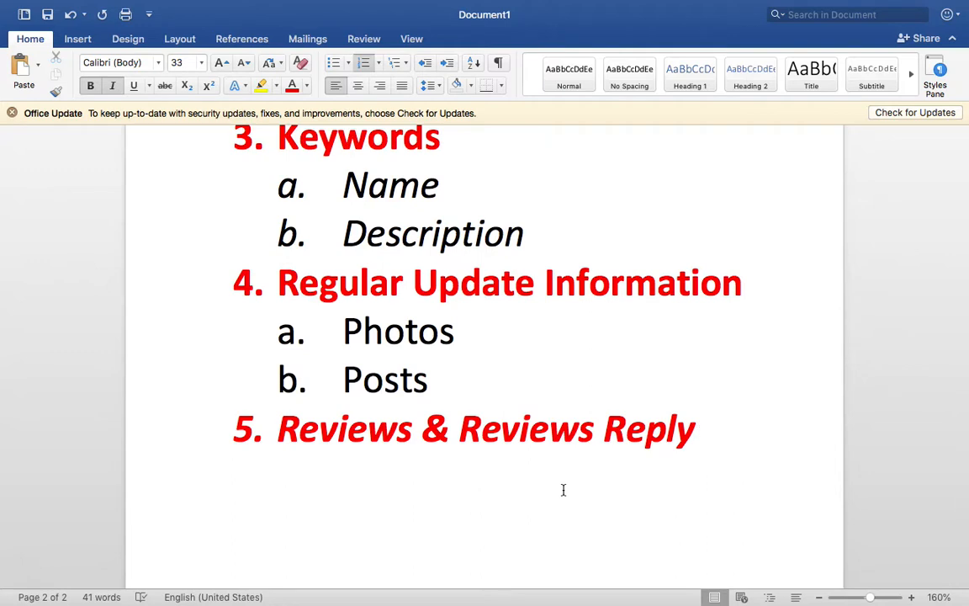
- Add "Products/Services" as item 6 of the numbered list
{"action": "key", "text": "Return"}
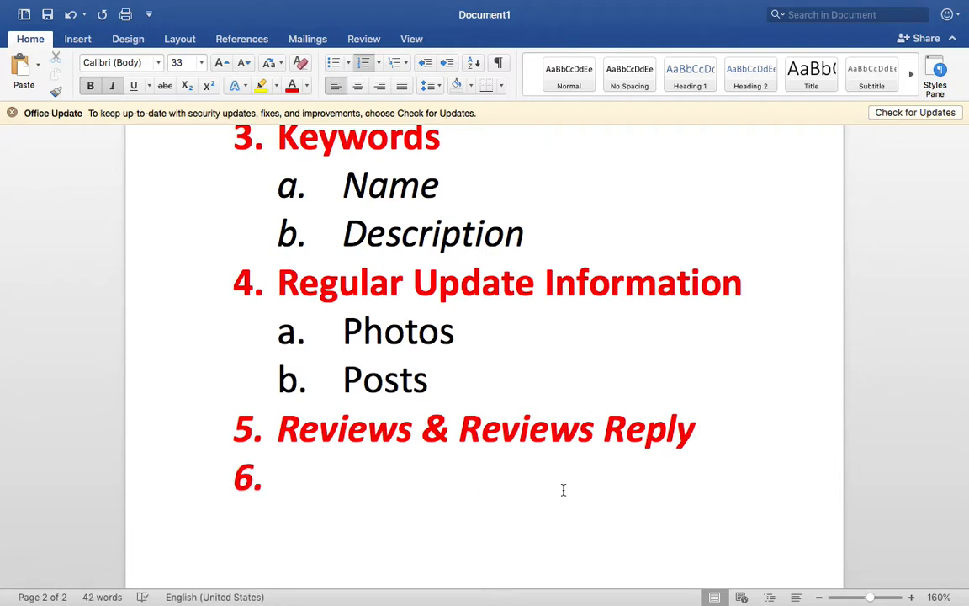
{"action": "type", "text": "Products/"}
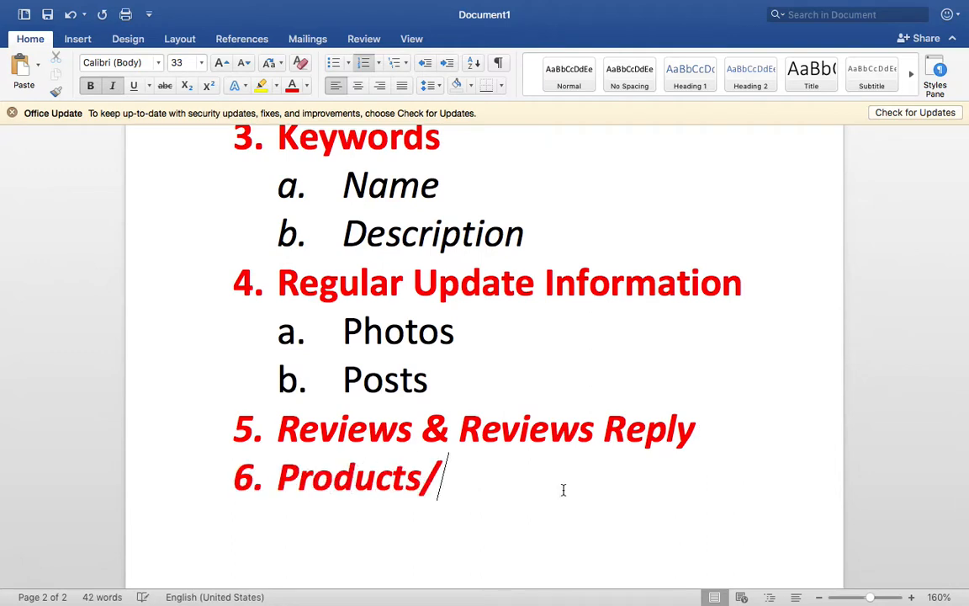
{"action": "type", "text": "Services"}
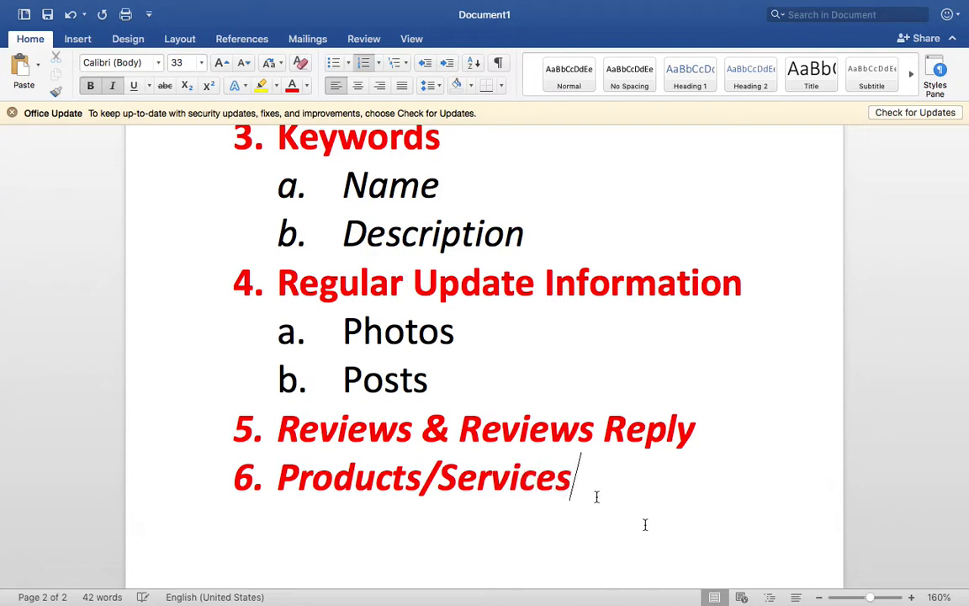
- Set the font size of the list from Keywords through Products/Services to 25
{"action": "left_click_drag", "start_coordinate": [668, 511], "coordinate": [379, 262]}
{"action": "scroll", "coordinate": [378, 265], "scroll_direction": "up", "scroll_amount": 3}
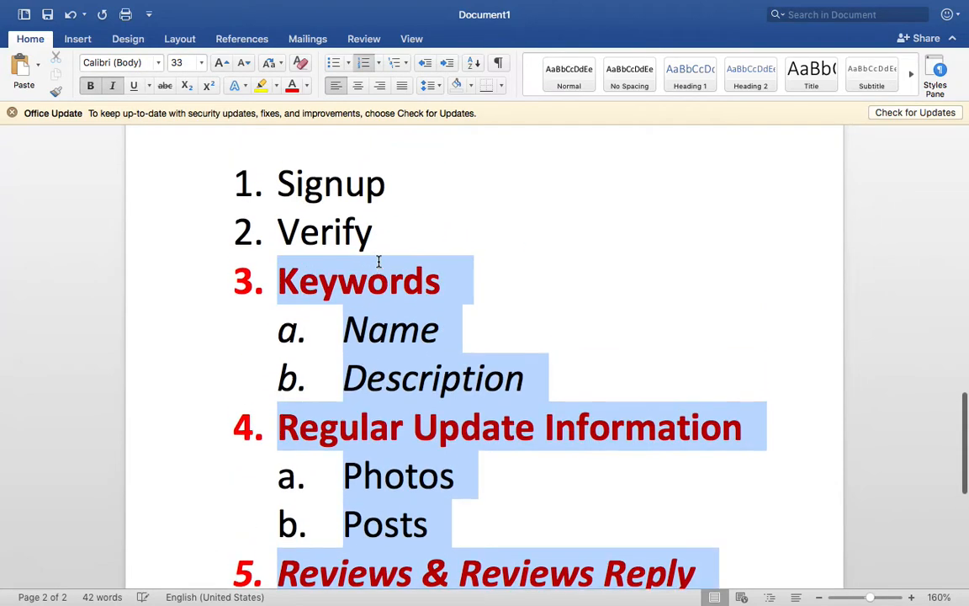
{"action": "scroll", "coordinate": [379, 262], "scroll_direction": "down", "scroll_amount": 2}
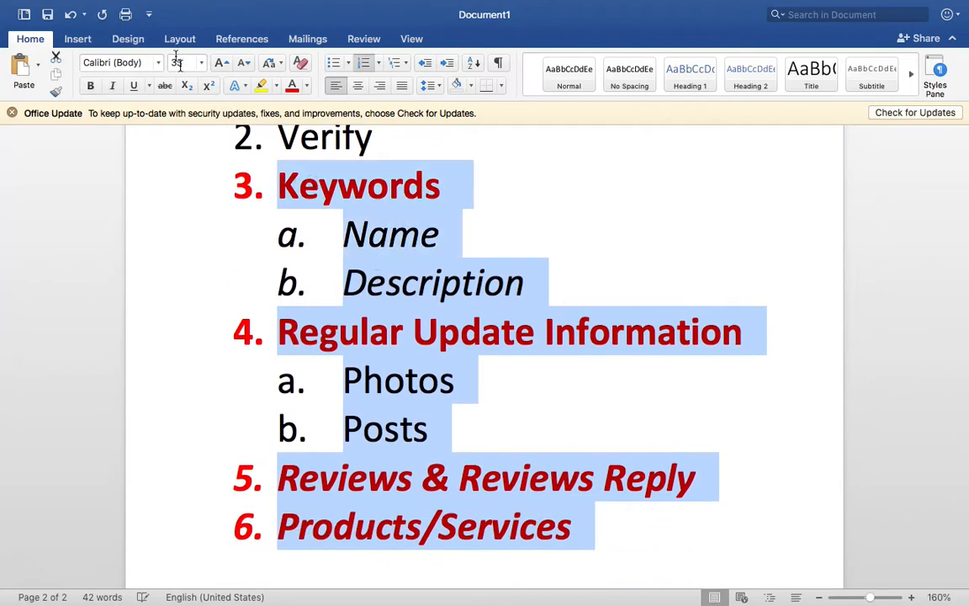
{"action": "left_click", "coordinate": [178, 63]}
{"action": "type", "text": "22"}
{"action": "key", "text": "Return"}
{"action": "left_click", "coordinate": [179, 64]}
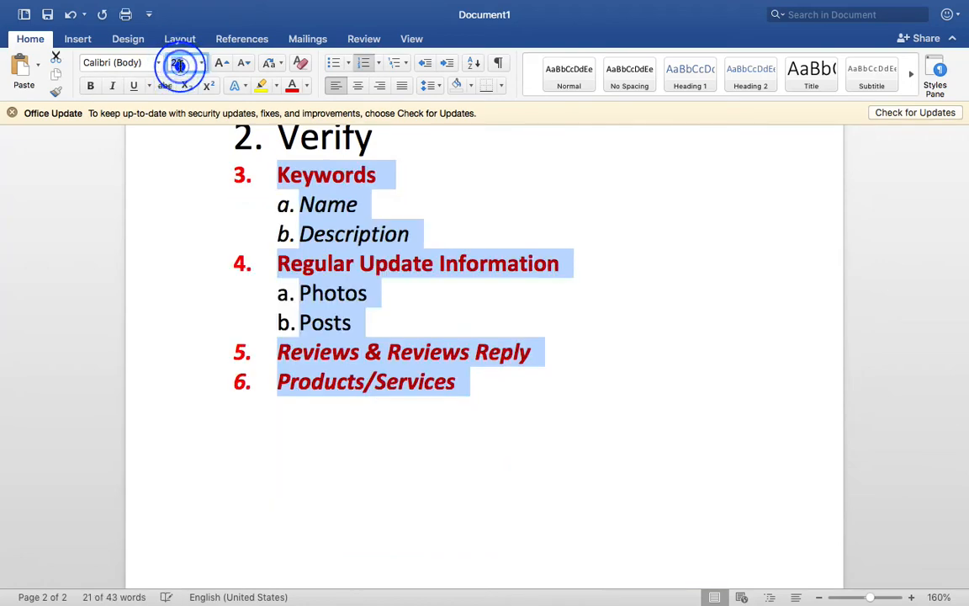
{"action": "type", "text": "25"}
{"action": "key", "text": "Return"}
{"action": "left_click", "coordinate": [517, 437]}
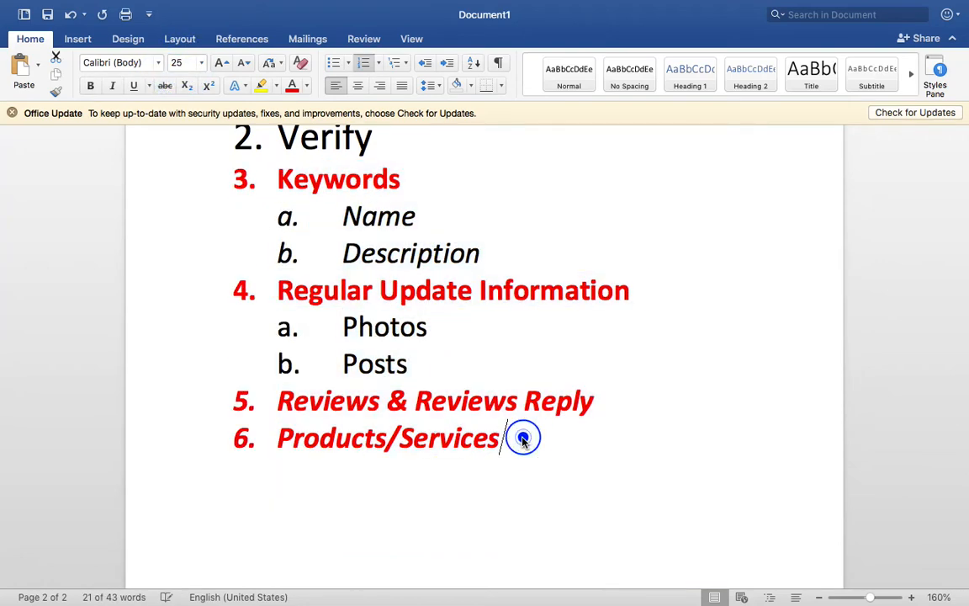
- Return to the Business Profile Manager in the browser, open Shatabdi Ply's Products page and look over the listed products
{"action": "key", "text": "ctrl+Right"}
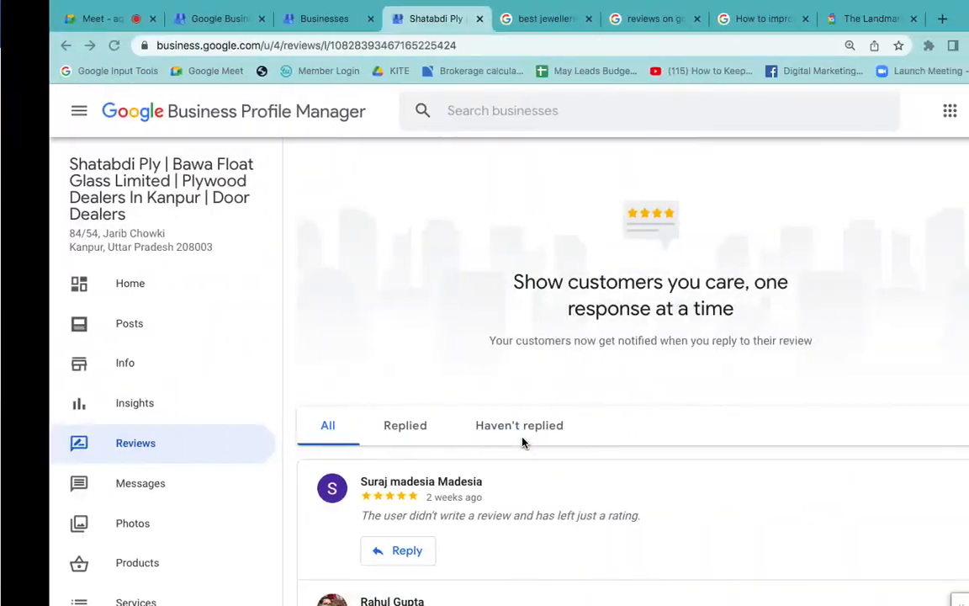
{"action": "scroll", "coordinate": [215, 431], "scroll_direction": "down", "scroll_amount": 3}
{"action": "scroll", "coordinate": [215, 429], "scroll_direction": "down", "scroll_amount": 3}
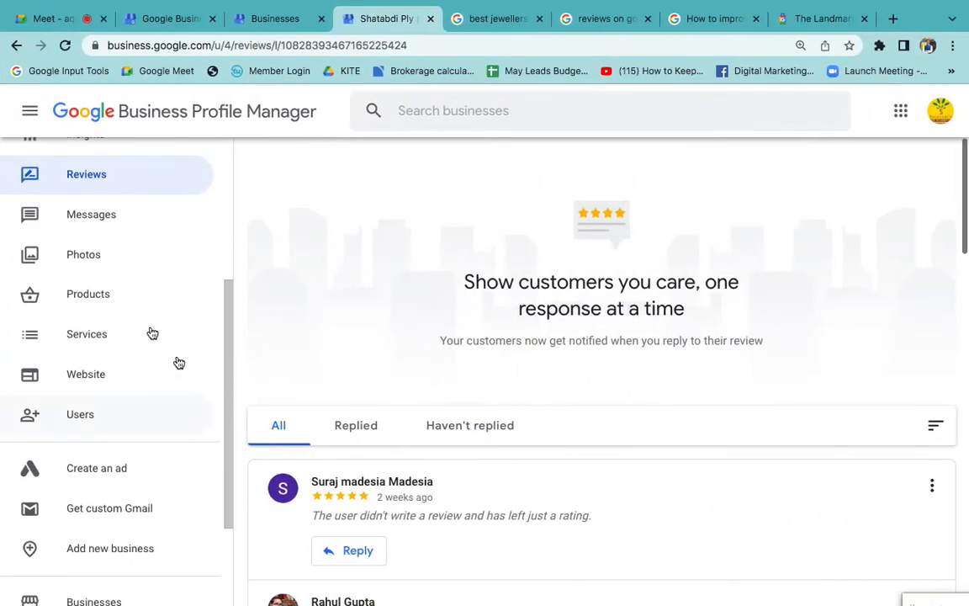
{"action": "left_click", "coordinate": [112, 303]}
{"action": "left_click", "coordinate": [602, 214]}
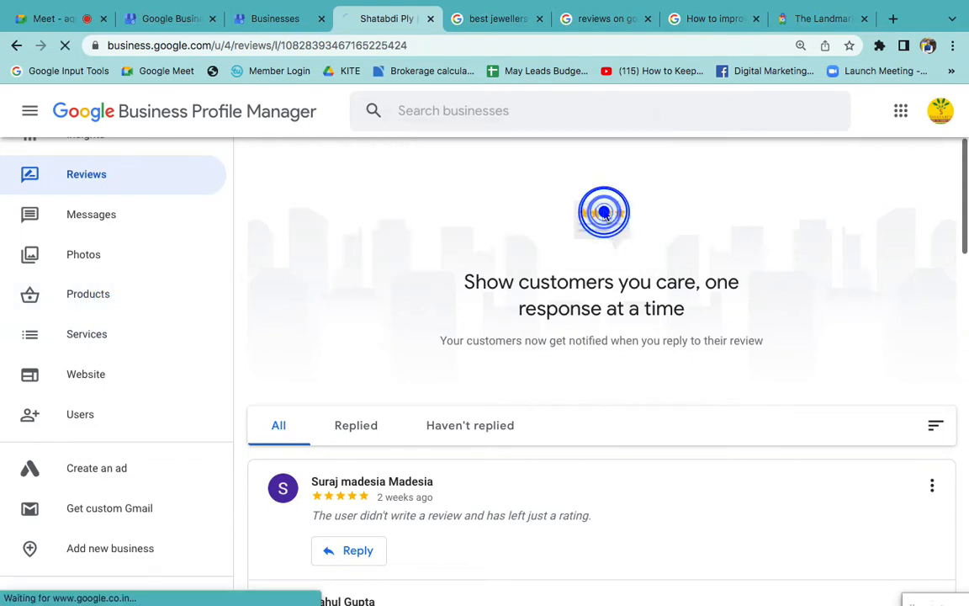
{"action": "left_click", "coordinate": [139, 296]}
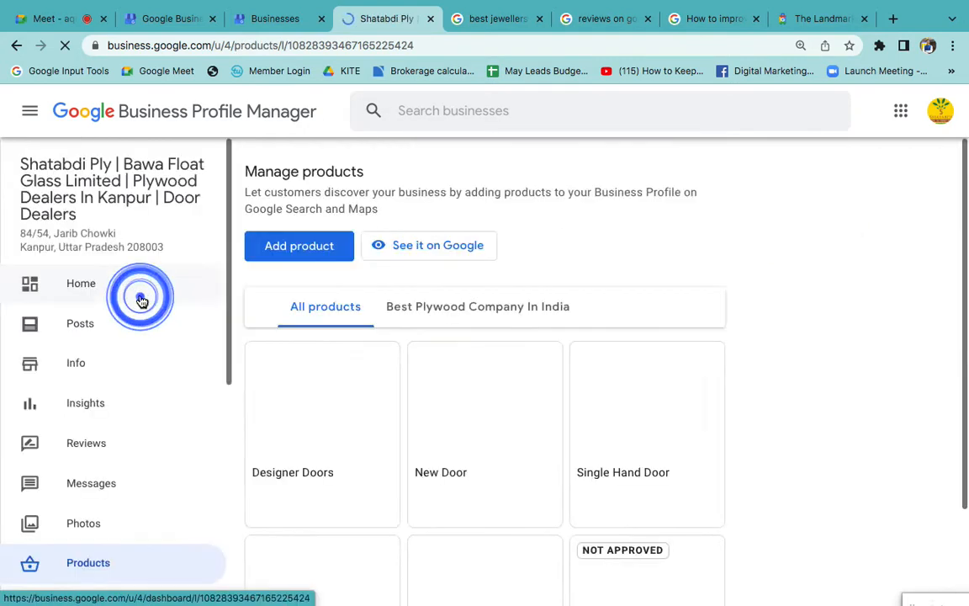
{"action": "scroll", "coordinate": [878, 427], "scroll_direction": "down", "scroll_amount": 2}
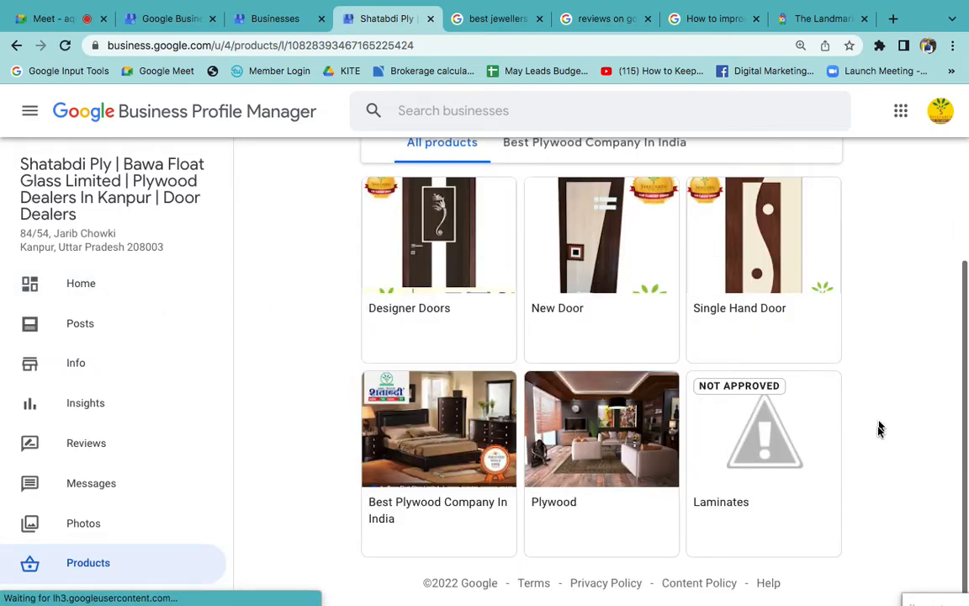
{"action": "scroll", "coordinate": [839, 393], "scroll_direction": "up", "scroll_amount": 2}
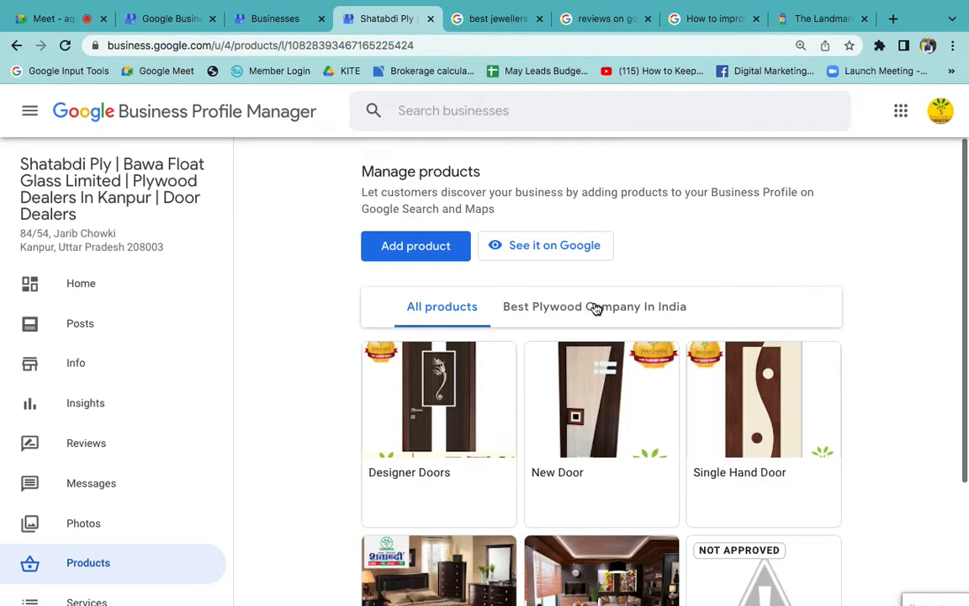
{"action": "scroll", "coordinate": [165, 477], "scroll_direction": "down", "scroll_amount": 1}
{"action": "scroll", "coordinate": [164, 476], "scroll_direction": "down", "scroll_amount": 1}
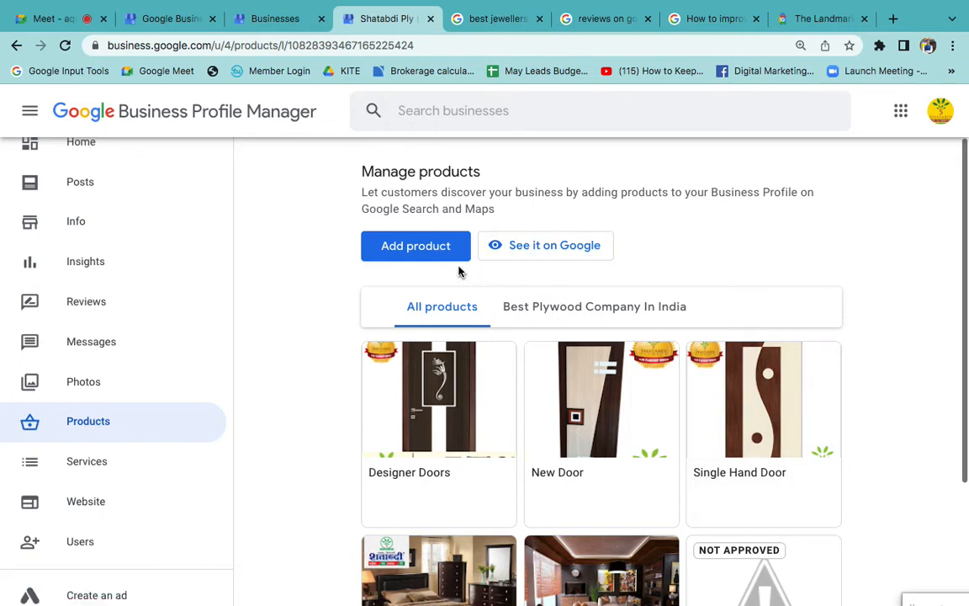
- Start a new product and add the Chandigarh University BBA Business Analytics image from the Desktop as its photo
{"action": "left_click", "coordinate": [403, 252]}
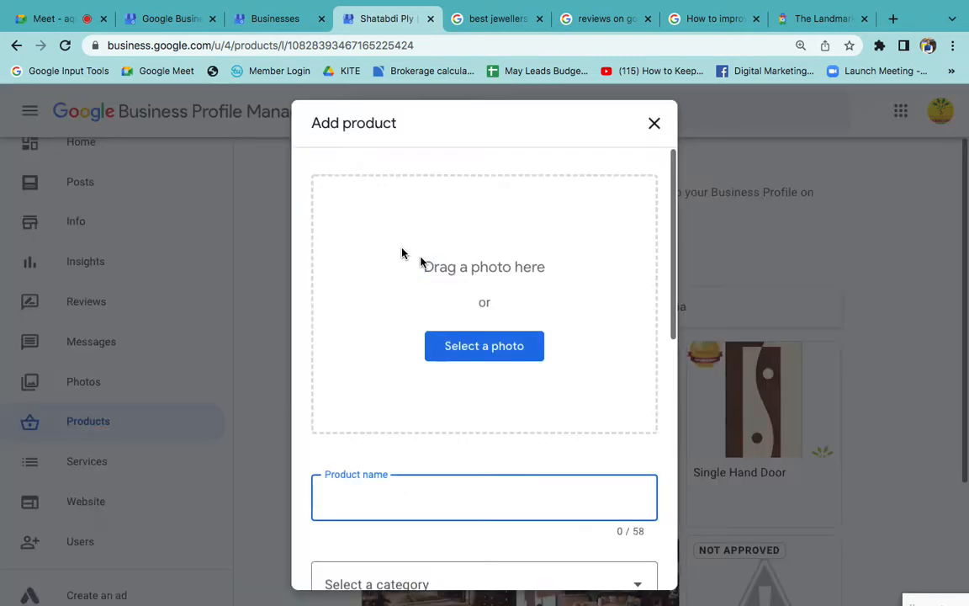
{"action": "left_click", "coordinate": [476, 286]}
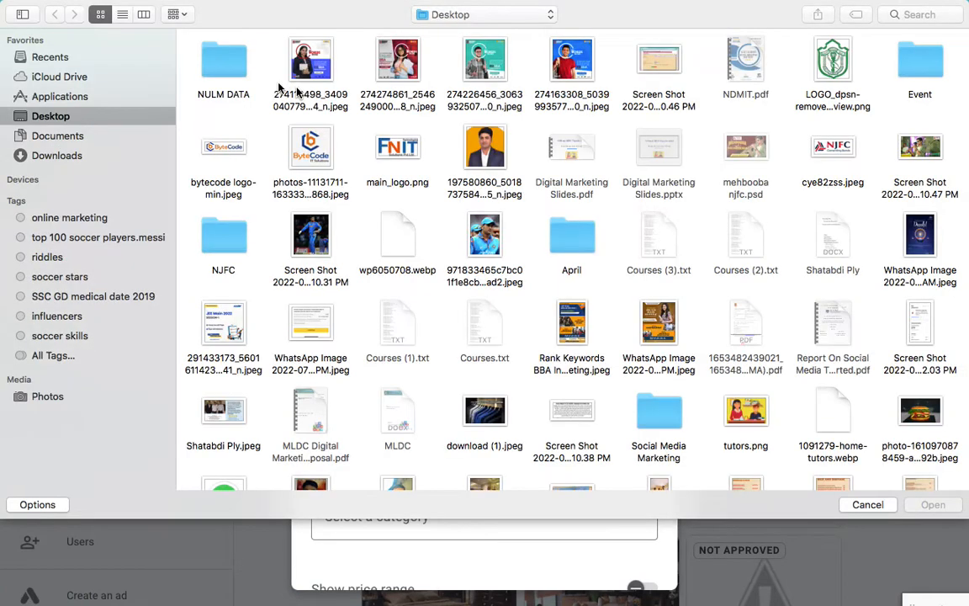
{"action": "double_click", "coordinate": [323, 71]}
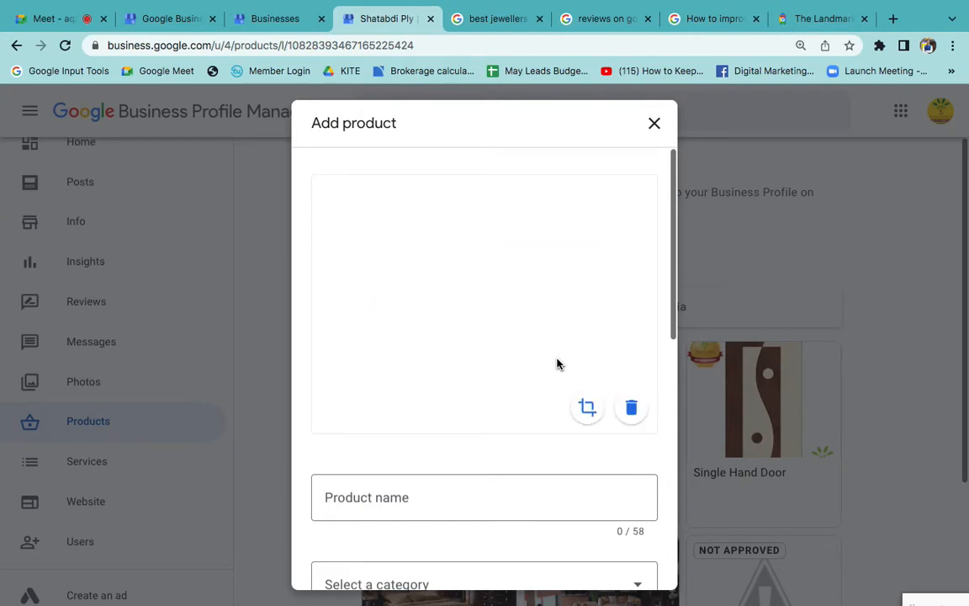
{"action": "scroll", "coordinate": [504, 424], "scroll_direction": "down", "scroll_amount": 3}
{"action": "scroll", "coordinate": [502, 411], "scroll_direction": "up", "scroll_amount": 1}
{"action": "scroll", "coordinate": [503, 411], "scroll_direction": "up", "scroll_amount": 1}
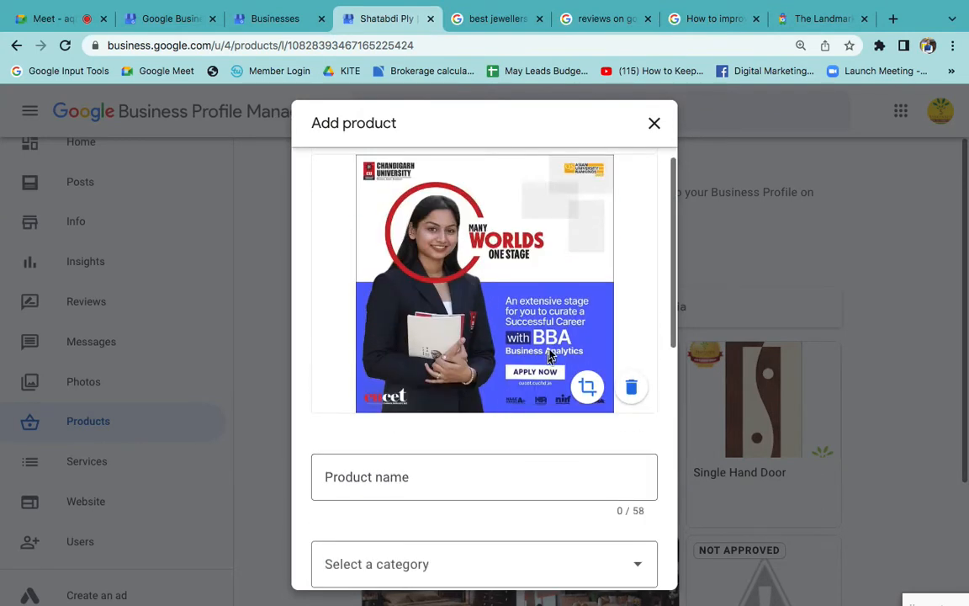
- Name the product "BBA In Business Analytics - Best BBA College In India" and highlight the keyword part after "Analytics"
{"action": "scroll", "coordinate": [495, 452], "scroll_direction": "down", "scroll_amount": 2}
{"action": "left_click", "coordinate": [385, 299]}
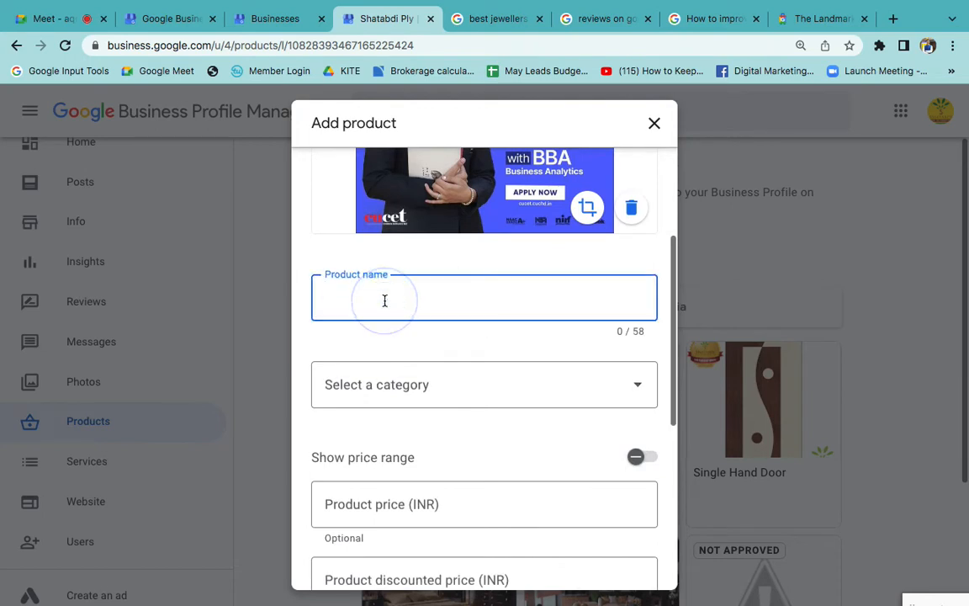
{"action": "type", "text": "BB"}
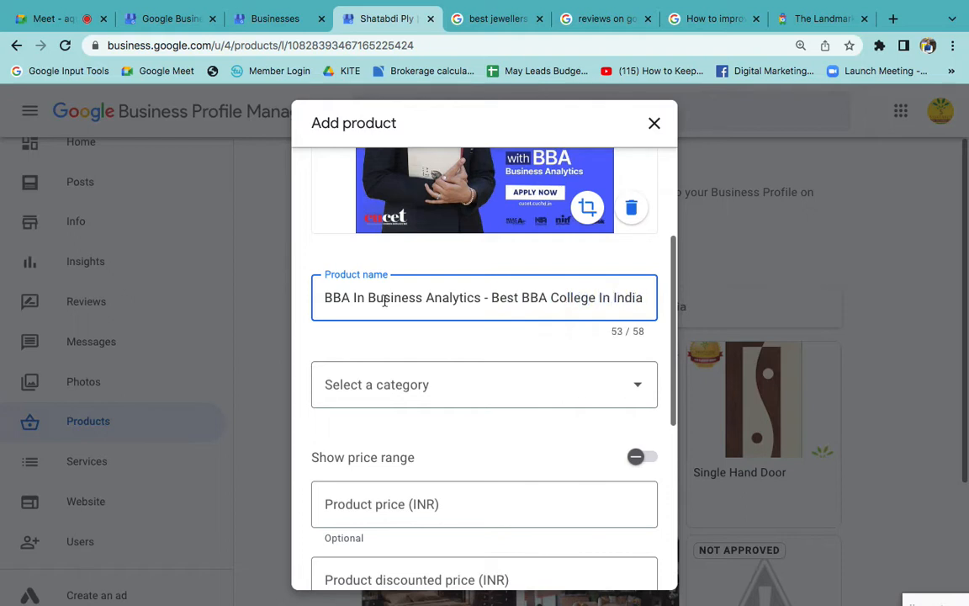
{"action": "left_click_drag", "start_coordinate": [485, 289], "coordinate": [685, 301]}
{"action": "scroll", "coordinate": [534, 380], "scroll_direction": "down", "scroll_amount": 4}
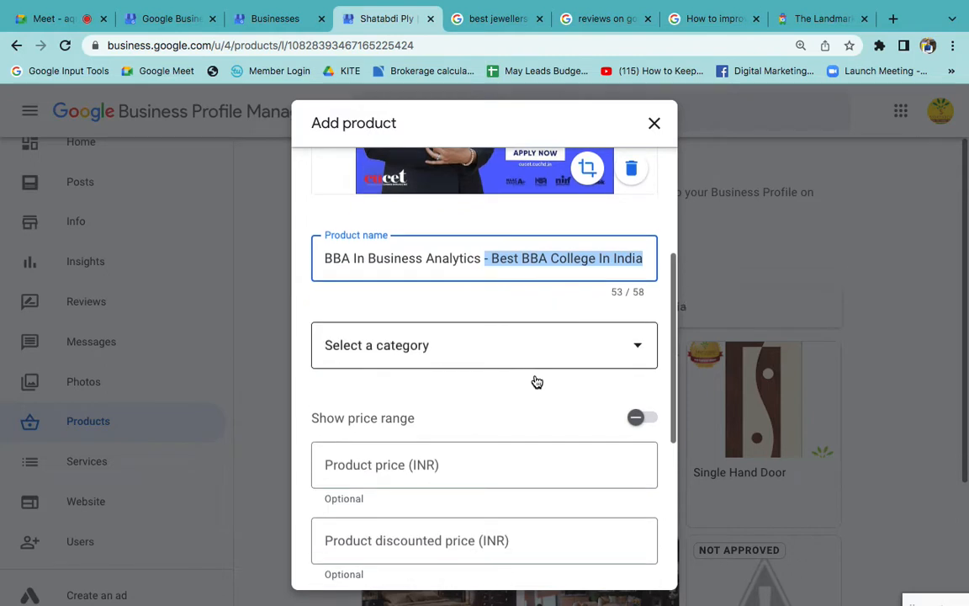
- View the product category choices and enter the description "If you are looking best BBA College In India. Chandigarh"
{"action": "left_click", "coordinate": [460, 408]}
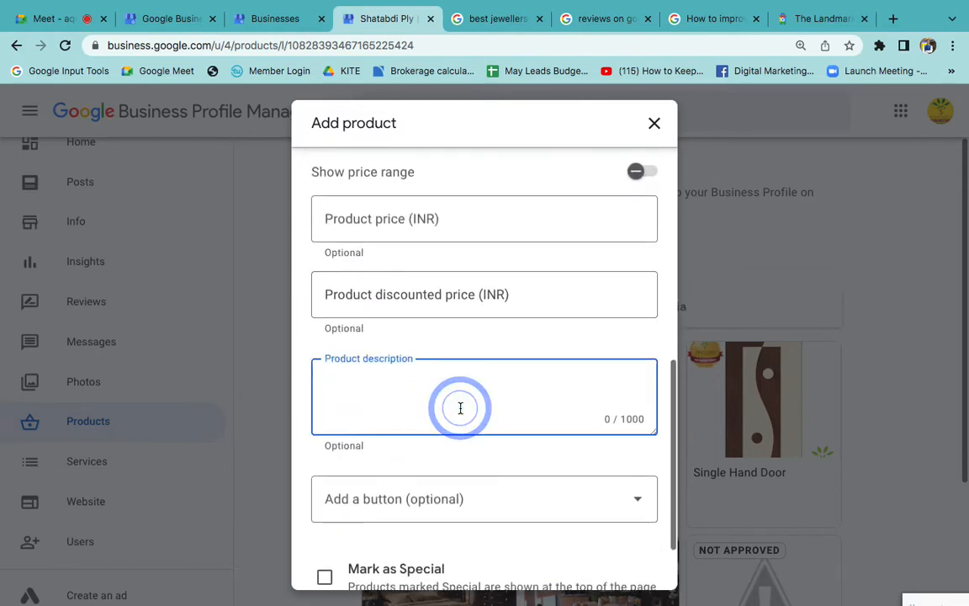
{"action": "scroll", "coordinate": [458, 395], "scroll_direction": "up", "scroll_amount": 1}
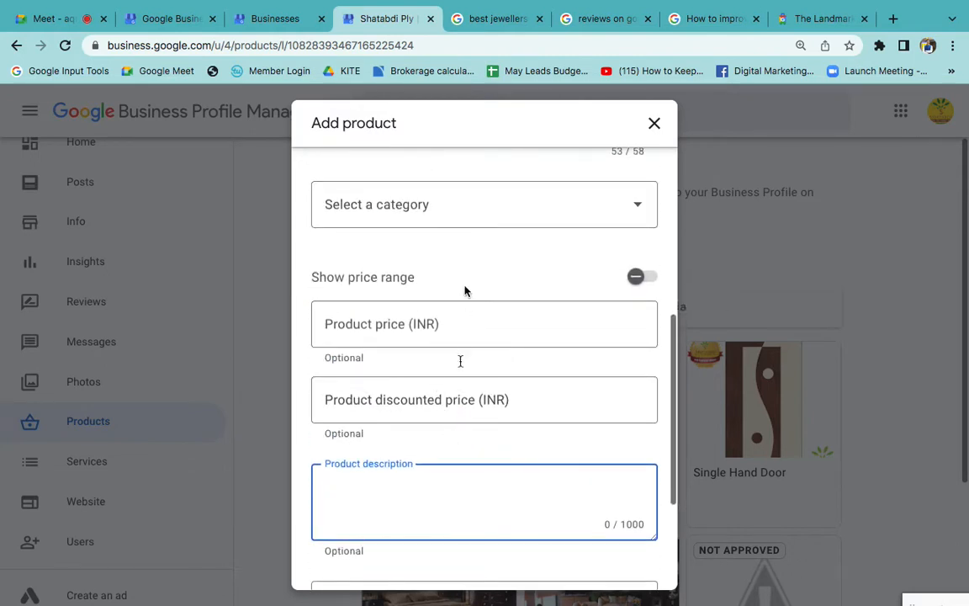
{"action": "left_click", "coordinate": [420, 211]}
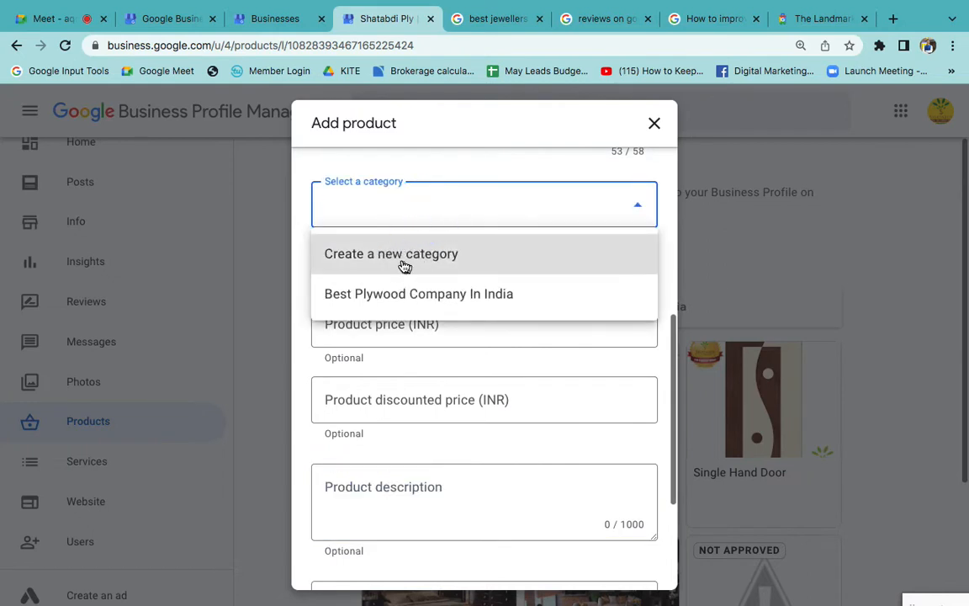
{"action": "left_click", "coordinate": [404, 208]}
{"action": "scroll", "coordinate": [431, 357], "scroll_direction": "down", "scroll_amount": 3}
{"action": "left_click", "coordinate": [404, 320]}
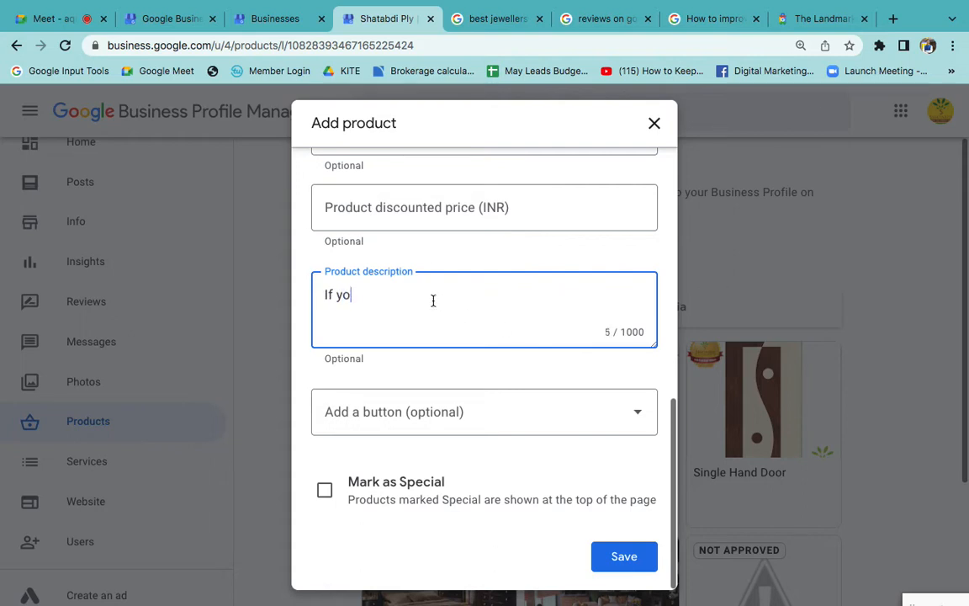
{"action": "type", "text": "re looking best BBA College In India"}
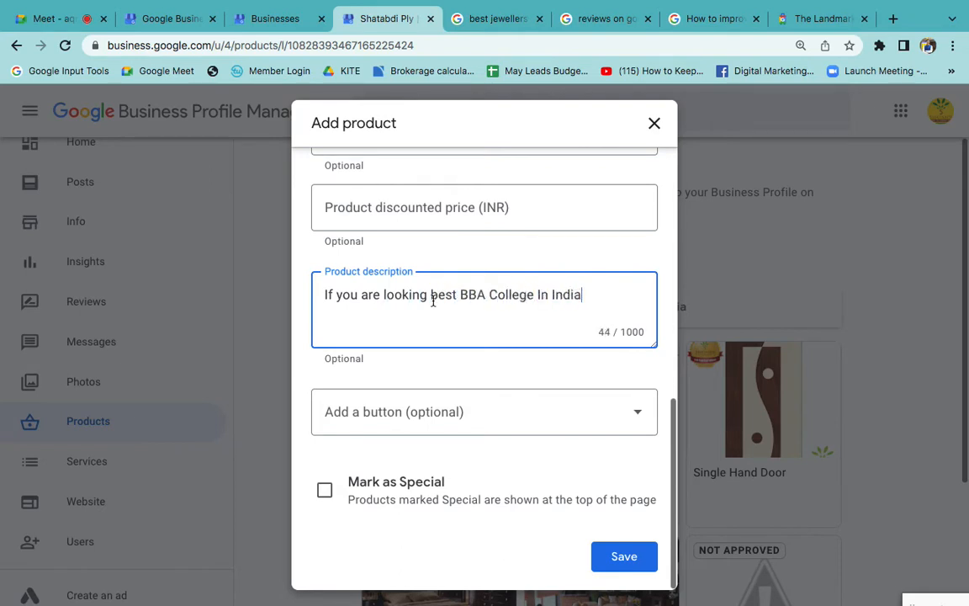
{"action": "type", "text": "digarh"}
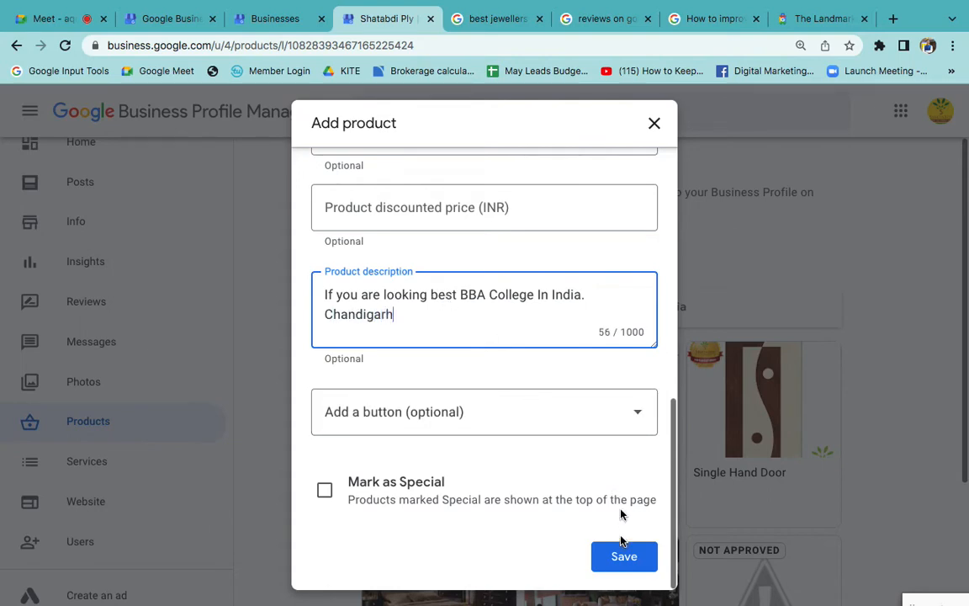
- Close the new product form without saving and look over the existing product list
{"action": "scroll", "coordinate": [653, 245], "scroll_direction": "up", "scroll_amount": 10}
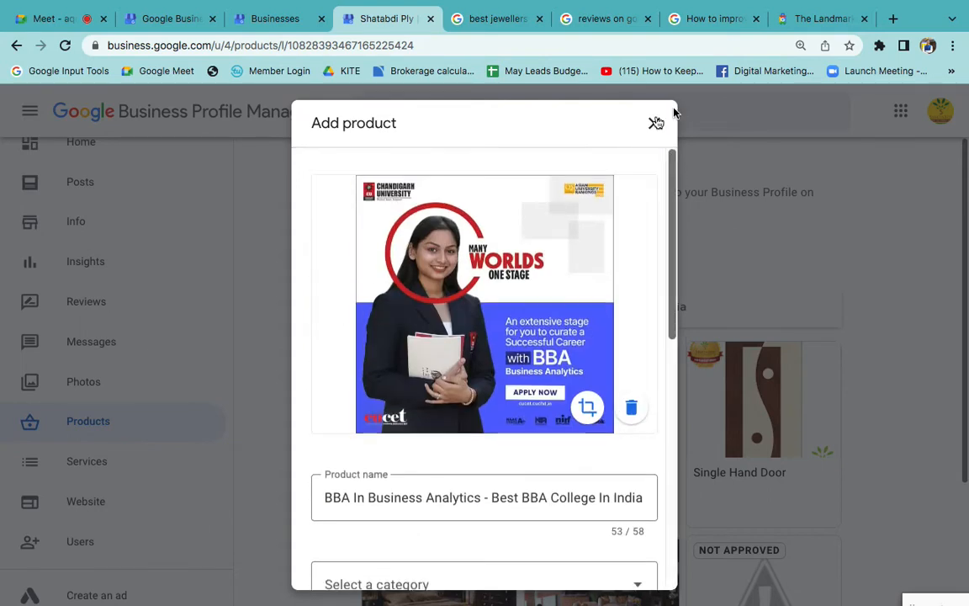
{"action": "left_click", "coordinate": [654, 123]}
{"action": "scroll", "coordinate": [557, 362], "scroll_direction": "down", "scroll_amount": 3}
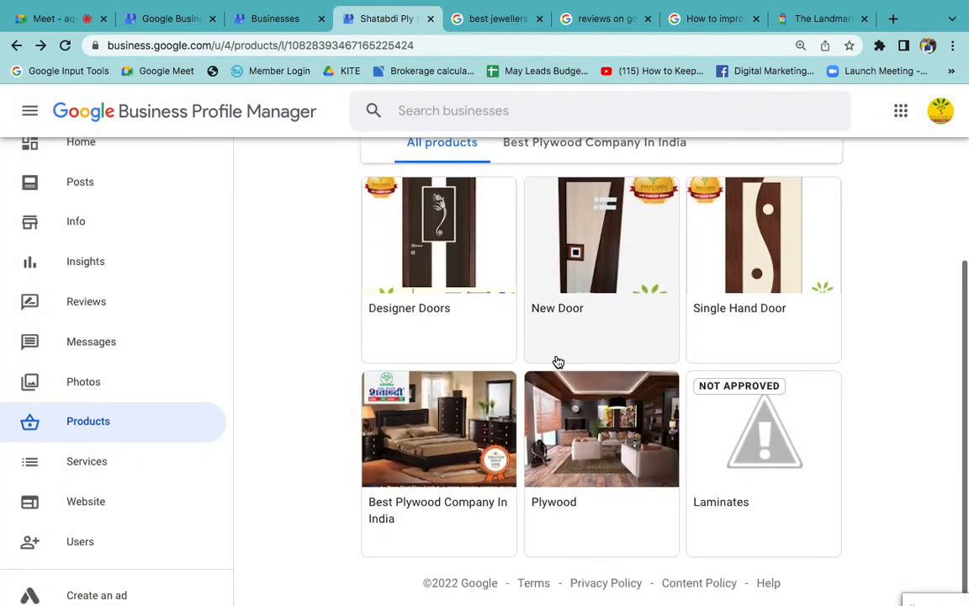
{"action": "scroll", "coordinate": [558, 361], "scroll_direction": "up", "scroll_amount": 3}
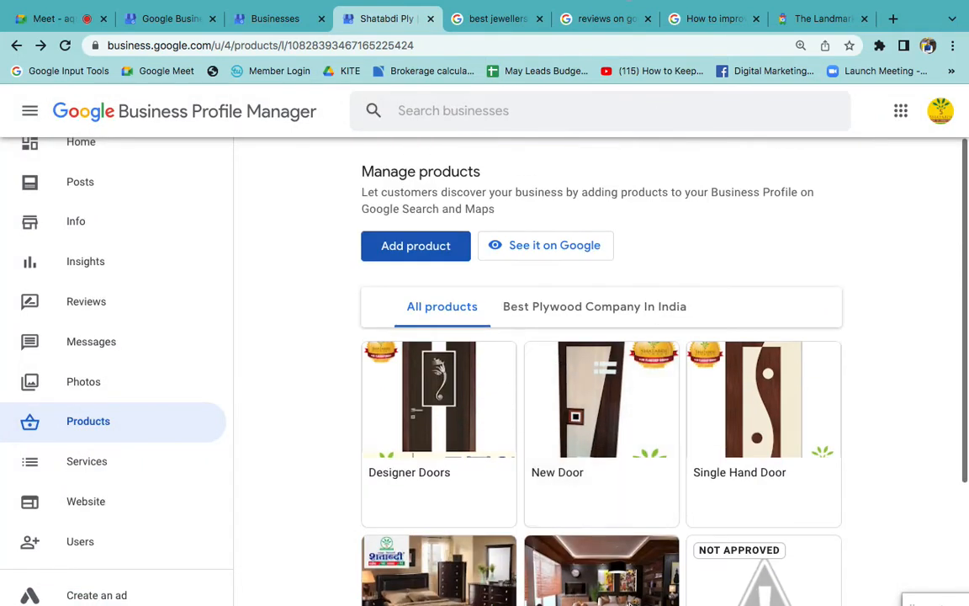
- Check the Products/Services item in the Word notes, then look over the service categories in the Shatabdi Ply profile in Chrome
{"action": "mouse_move", "coordinate": [612, 572]}
{"action": "left_click", "coordinate": [677, 576]}
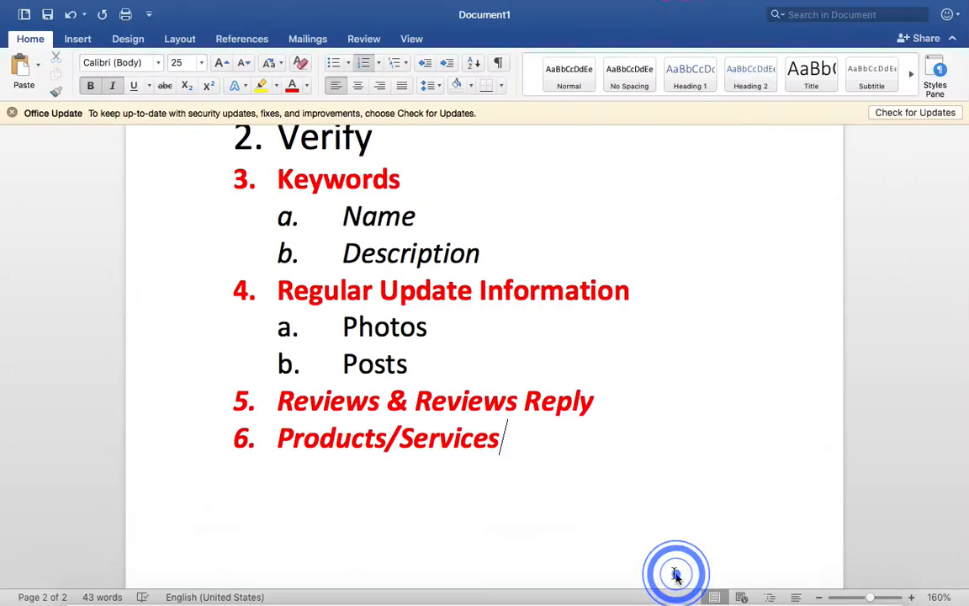
{"action": "scroll", "coordinate": [527, 466], "scroll_direction": "down", "scroll_amount": 1}
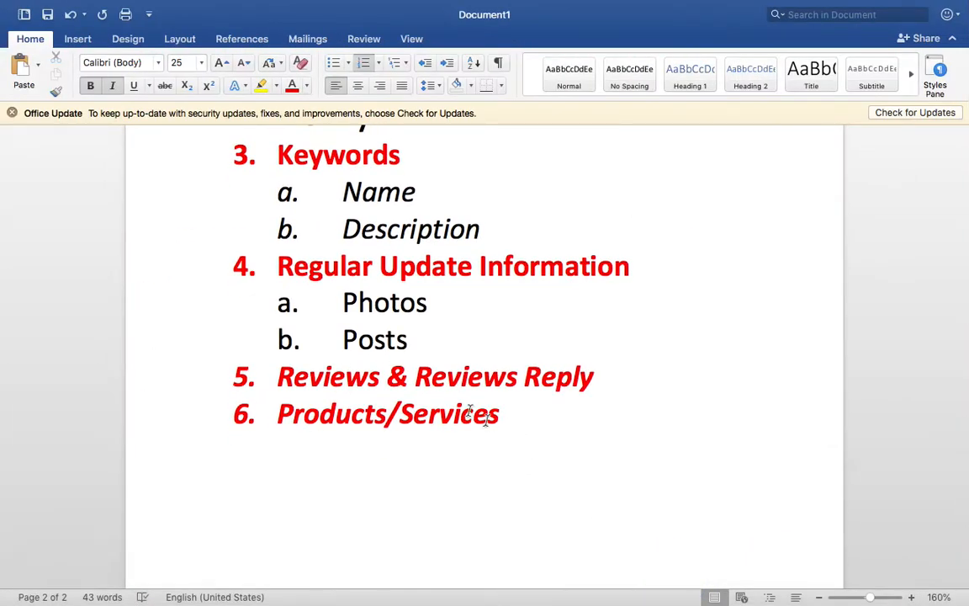
{"action": "key", "text": "ctrl+Right"}
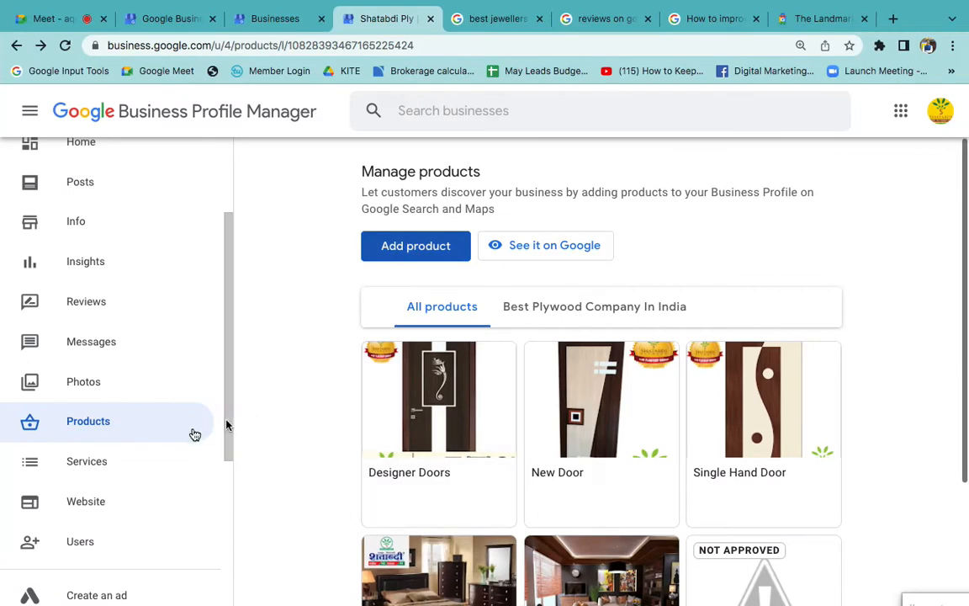
{"action": "left_click", "coordinate": [109, 473]}
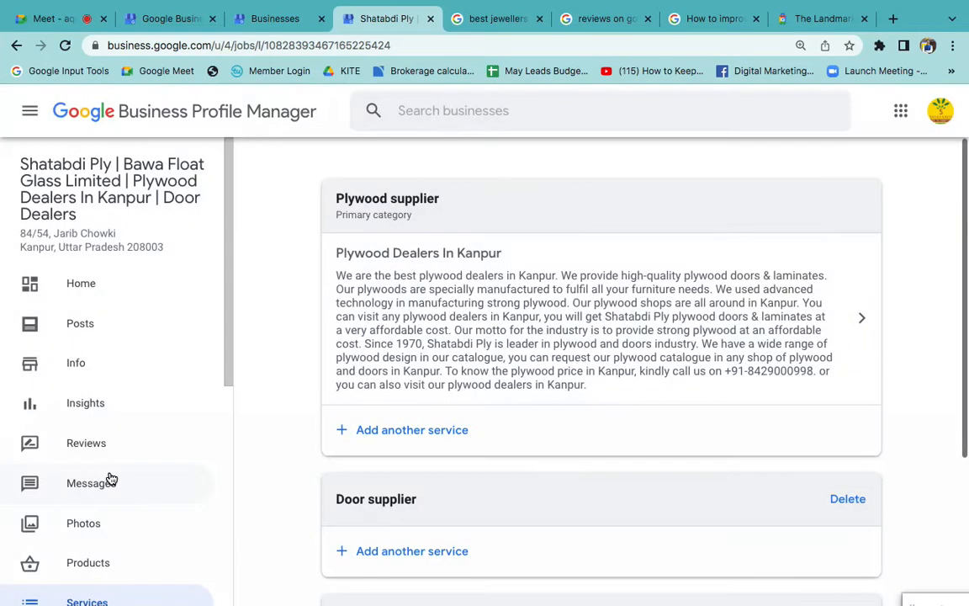
{"action": "scroll", "coordinate": [466, 458], "scroll_direction": "down", "scroll_amount": 5}
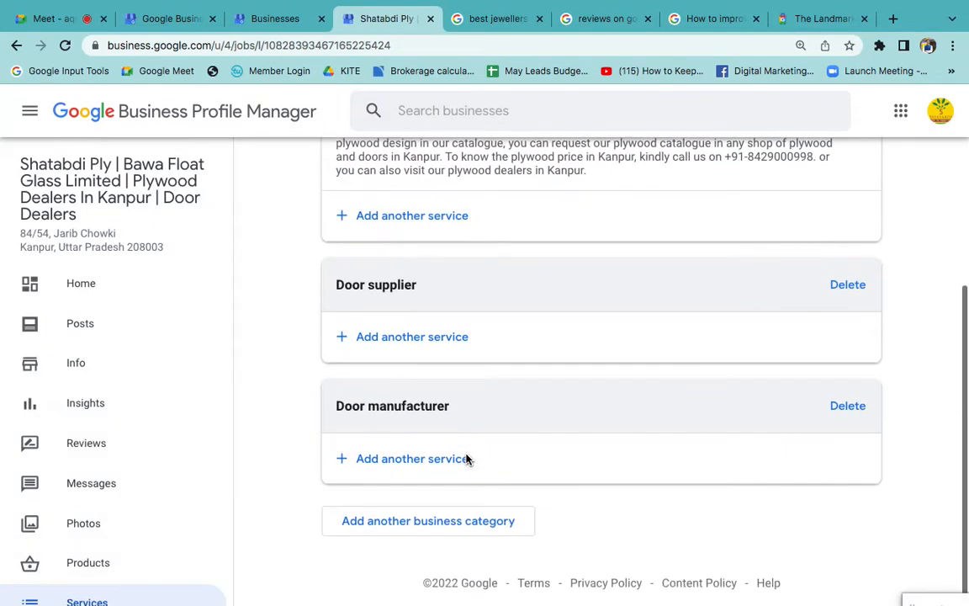
- Try adding a custom service named "Plywood Repair" under the Plywood supplier category, and discard it without saving
{"action": "left_click", "coordinate": [399, 217]}
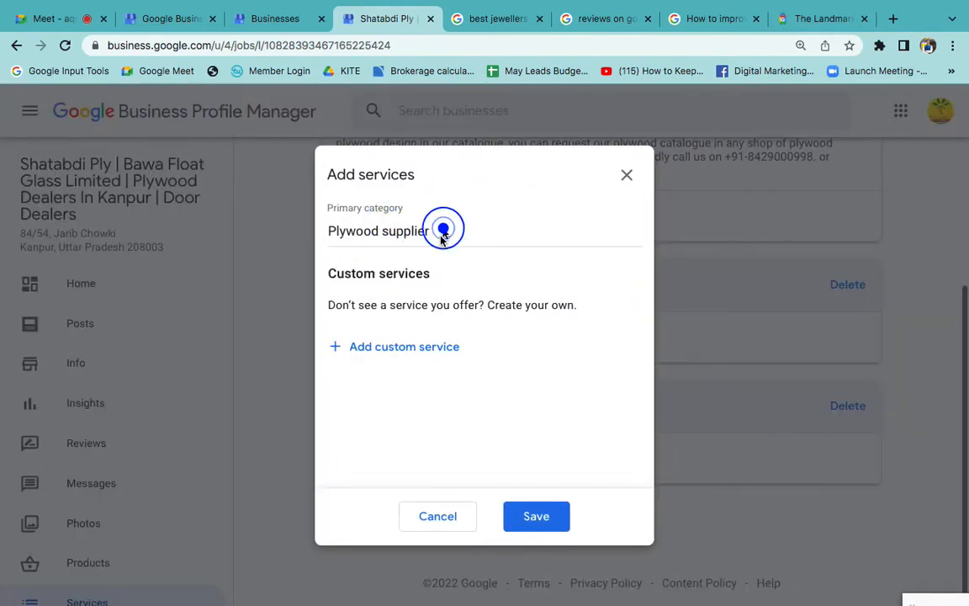
{"action": "left_click", "coordinate": [380, 349]}
{"action": "left_click", "coordinate": [403, 350]}
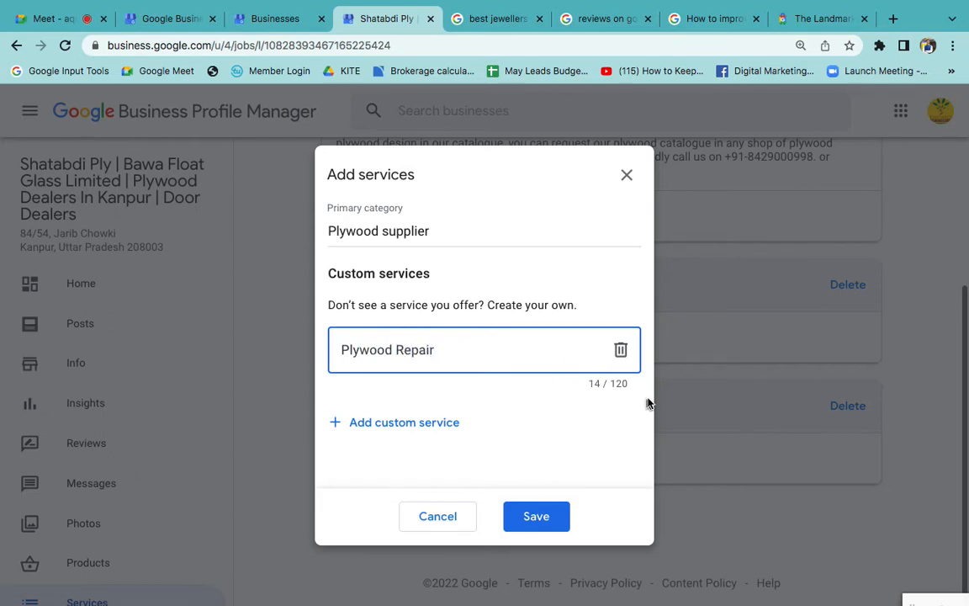
{"action": "left_click", "coordinate": [448, 517]}
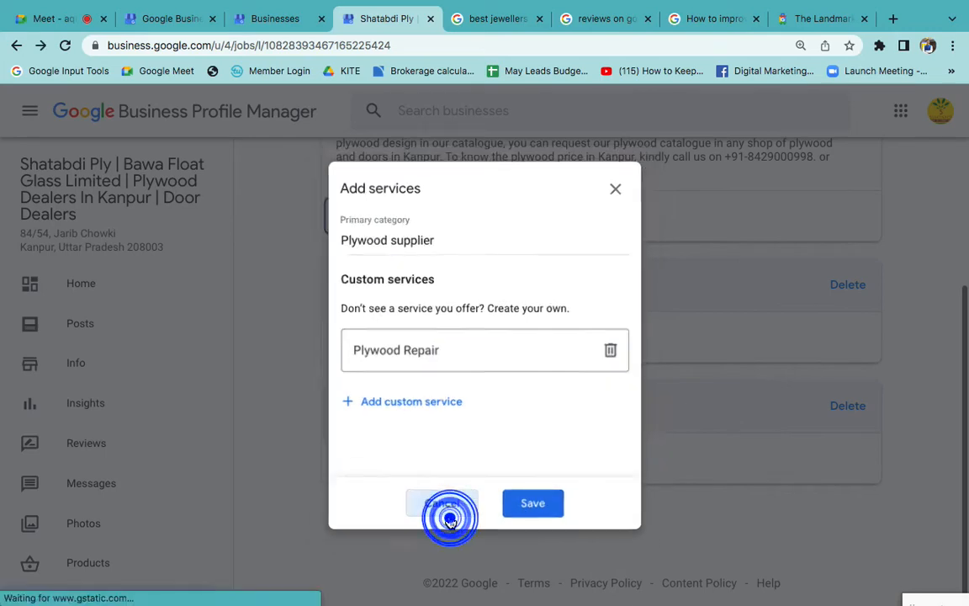
- Switch to the Word notes and add "Free Website" as item 7, below Products/Services
{"action": "scroll", "coordinate": [126, 421], "scroll_direction": "down", "scroll_amount": 3}
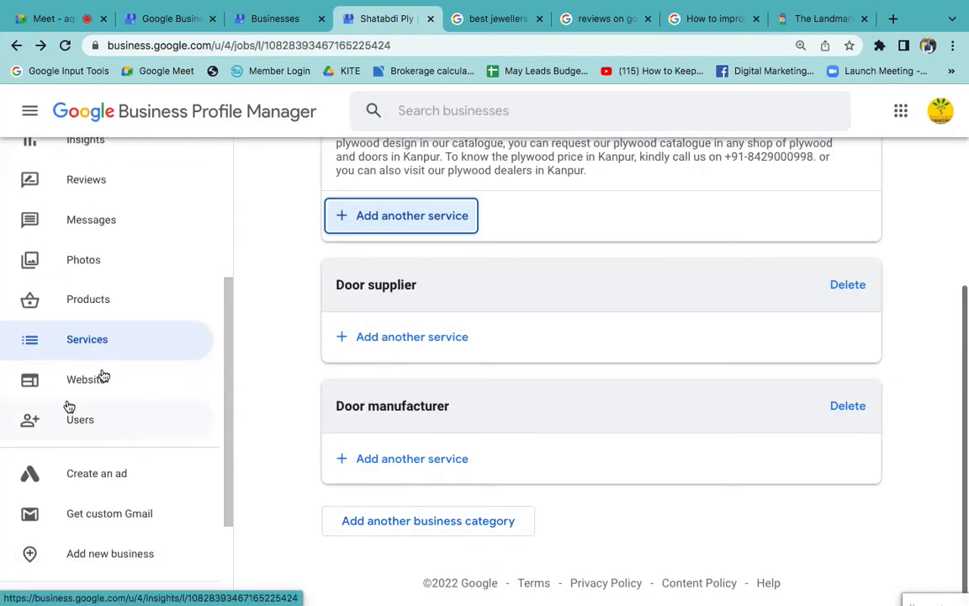
{"action": "key", "text": "ctrl+Left"}
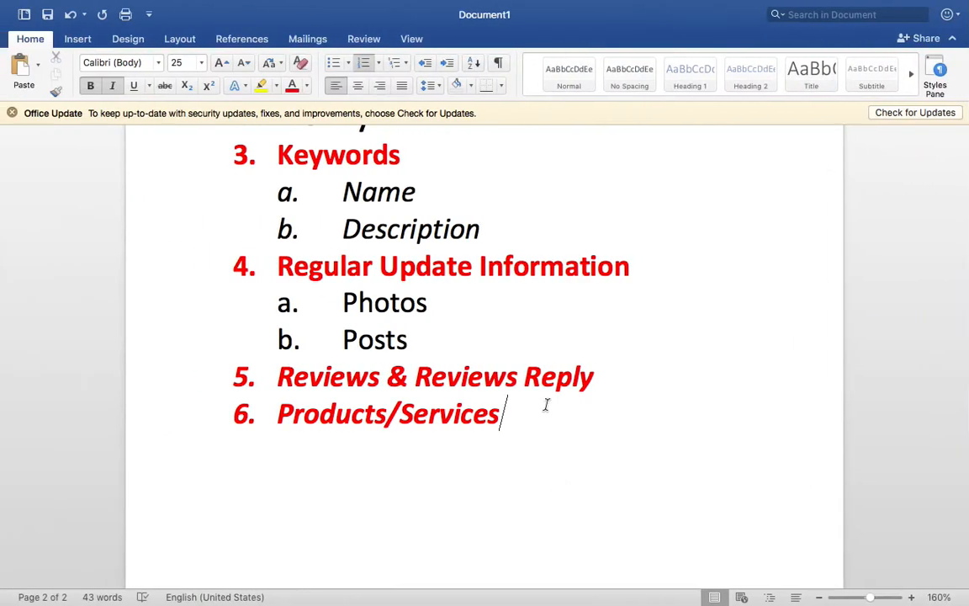
{"action": "left_click", "coordinate": [546, 404]}
{"action": "key", "text": "Return"}
{"action": "type", "text": "Website"}
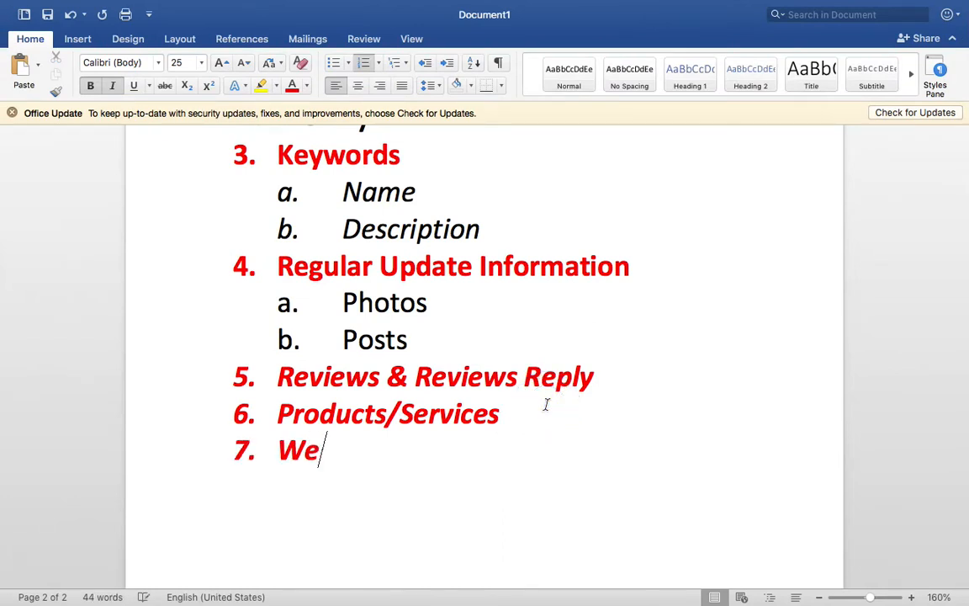
{"action": "key", "text": "Left"}
{"action": "key", "text": "Left"}
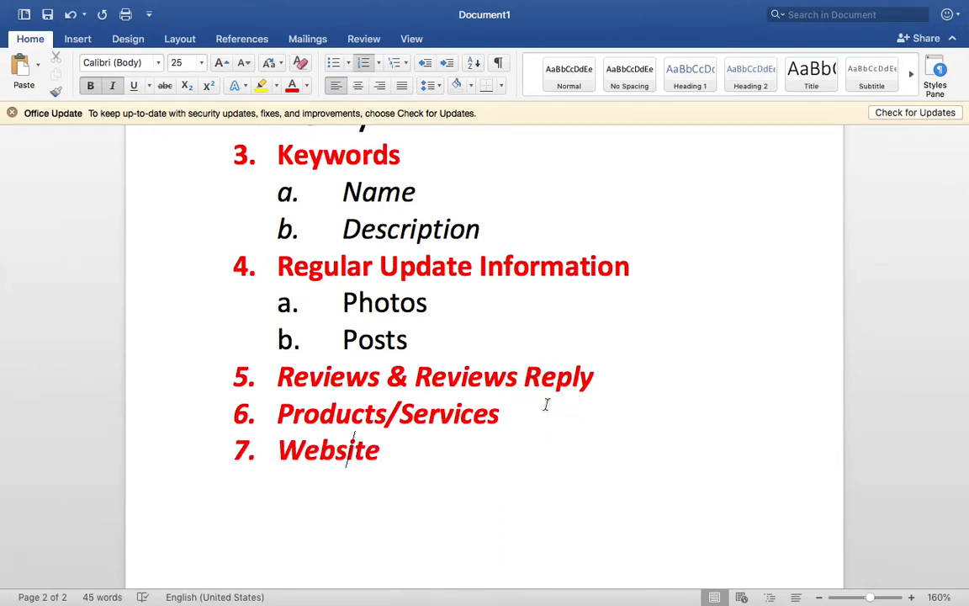
{"action": "type", "text": "Free"}
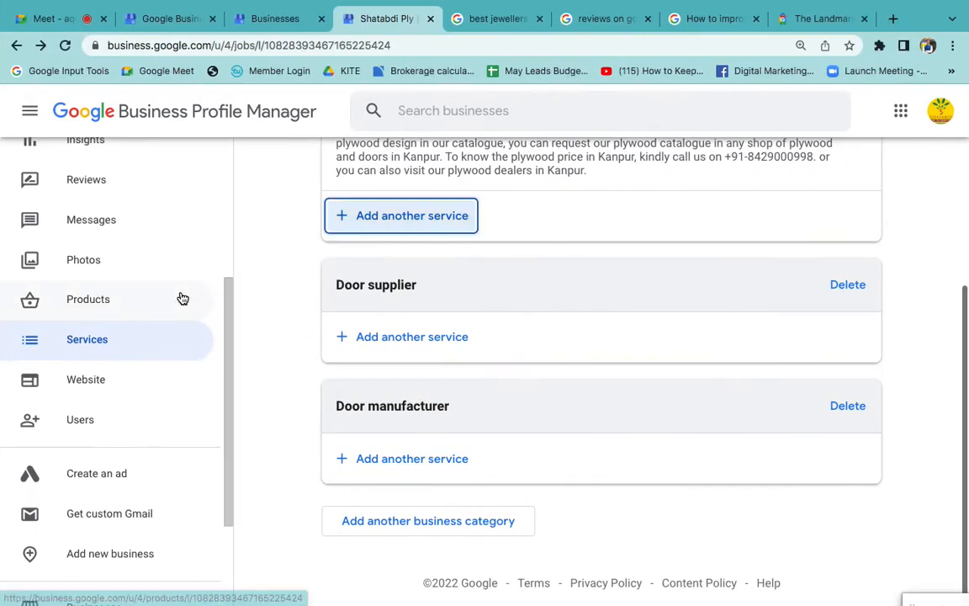
- Return to the business profile in Chrome and examine its business information down to the website and appointment links
{"action": "scroll", "coordinate": [168, 296], "scroll_direction": "up", "scroll_amount": 5}
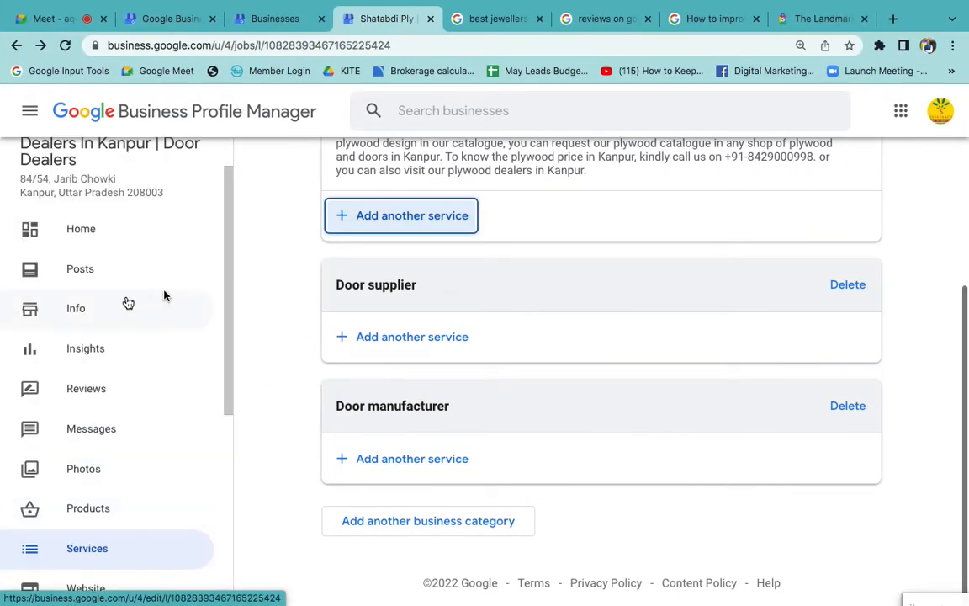
{"action": "left_click", "coordinate": [105, 307]}
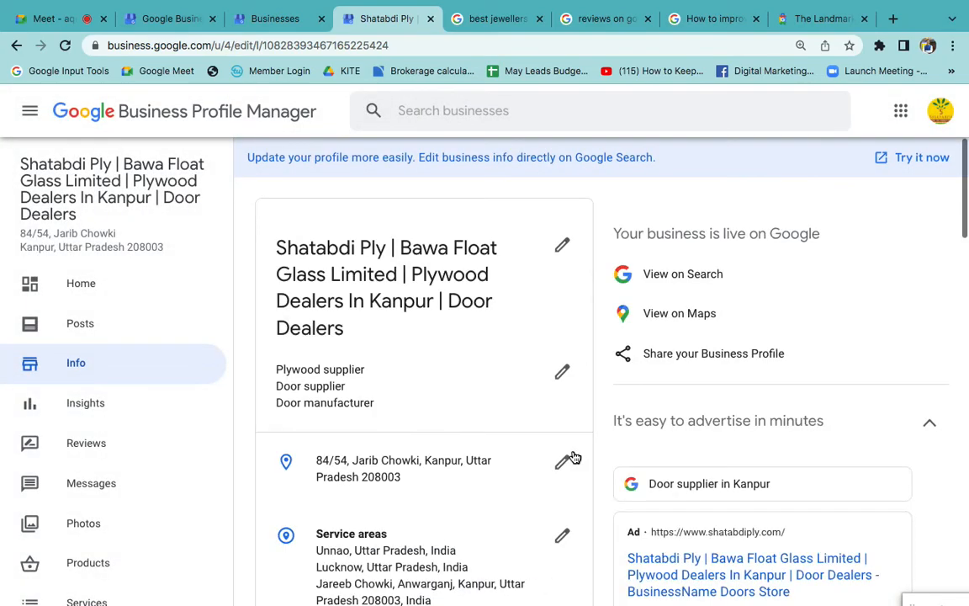
{"action": "scroll", "coordinate": [571, 443], "scroll_direction": "down", "scroll_amount": 6}
{"action": "scroll", "coordinate": [572, 442], "scroll_direction": "down", "scroll_amount": 3}
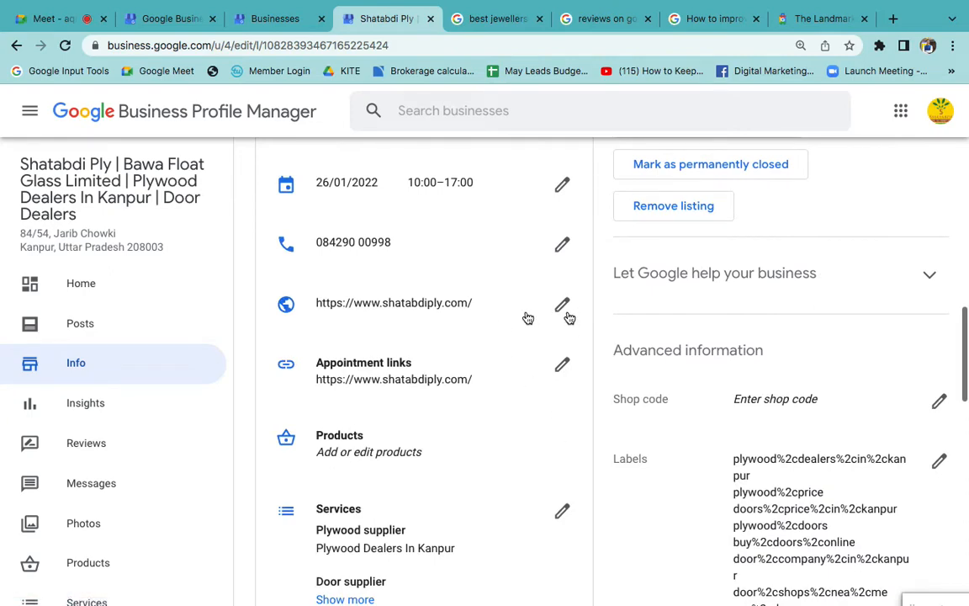
{"action": "scroll", "coordinate": [113, 477], "scroll_direction": "down", "scroll_amount": 3}
- Open the profile's free website and look through its preview, with a brief glance at the jewellers search results
{"action": "left_click", "coordinate": [98, 389]}
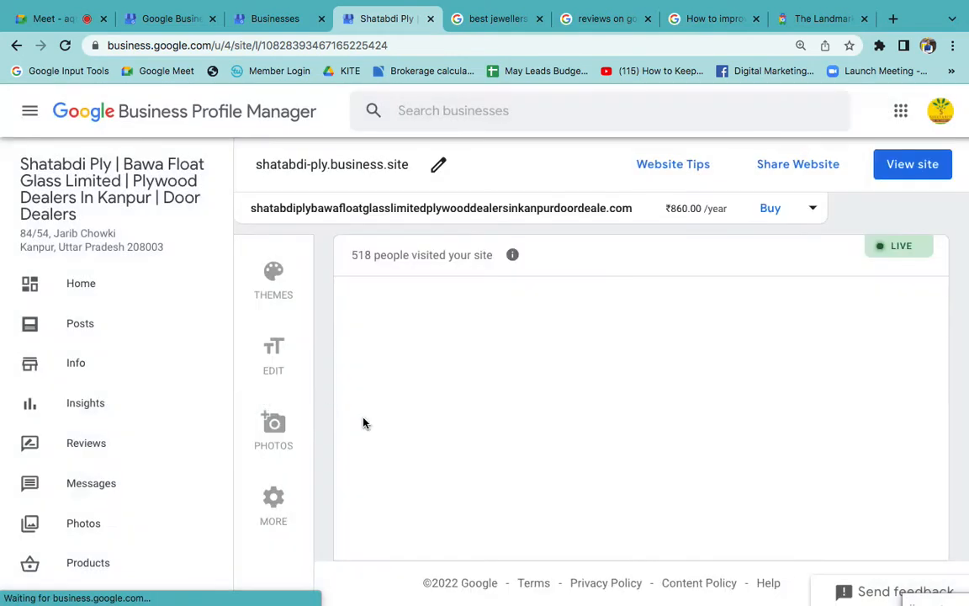
{"action": "scroll", "coordinate": [401, 406], "scroll_direction": "down", "scroll_amount": 2}
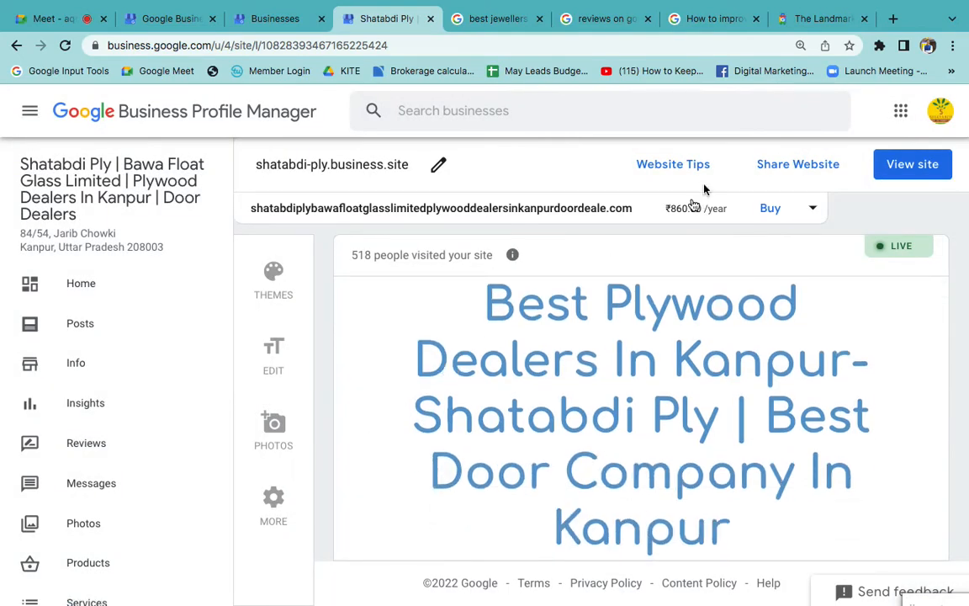
{"action": "left_click", "coordinate": [478, 15]}
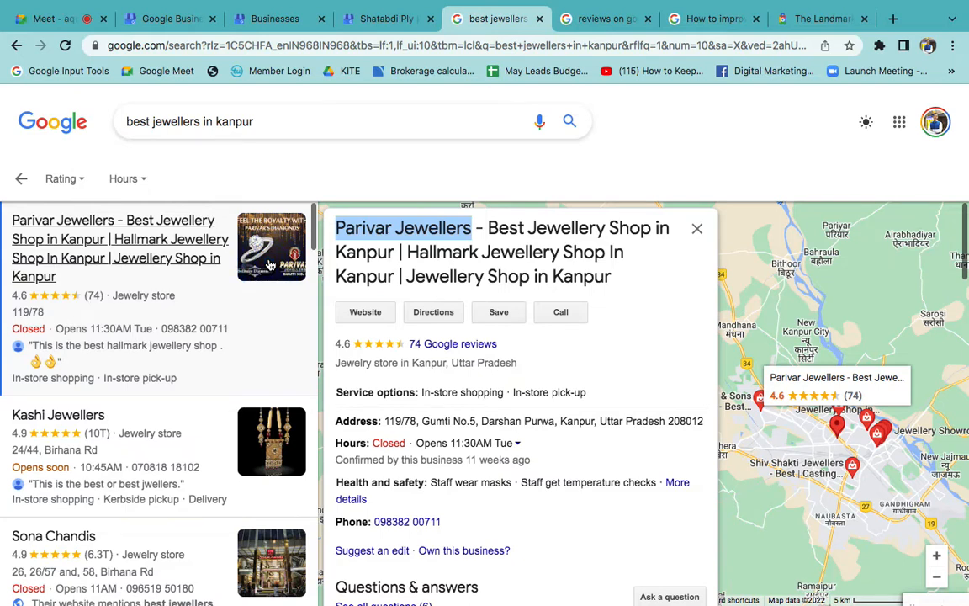
{"action": "left_click", "coordinate": [383, 19]}
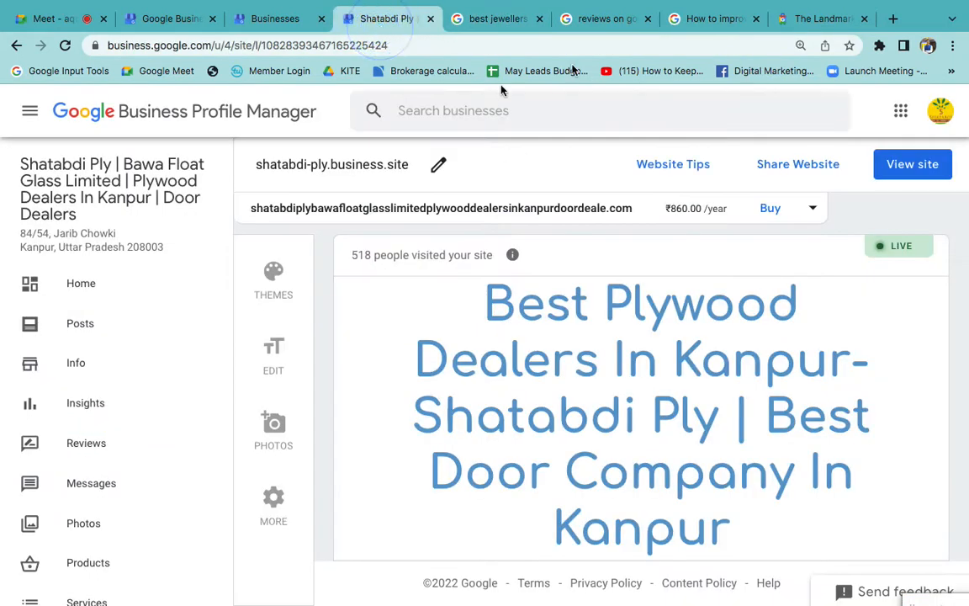
{"action": "scroll", "coordinate": [486, 386], "scroll_direction": "down", "scroll_amount": 2}
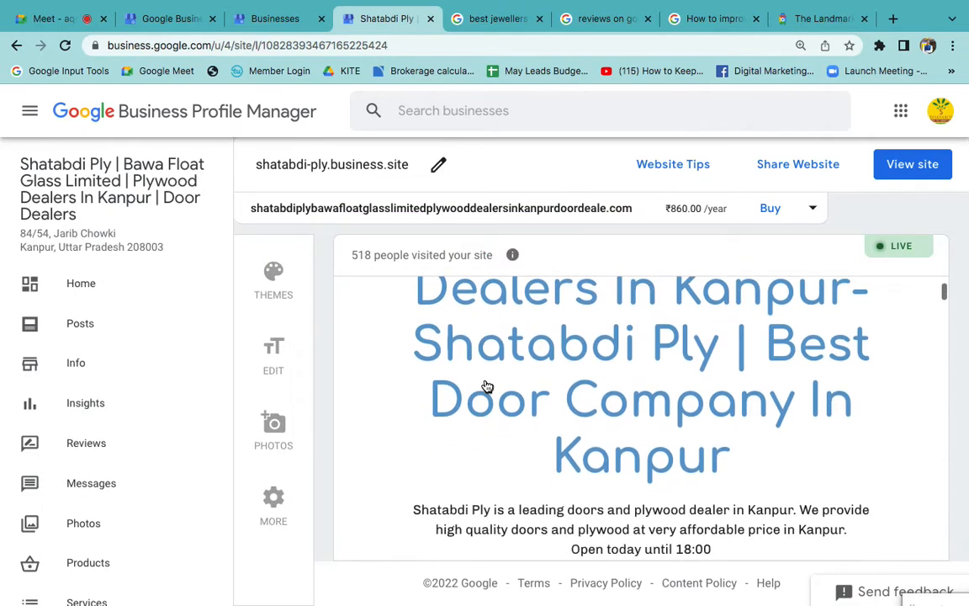
{"action": "scroll", "coordinate": [486, 386], "scroll_direction": "up", "scroll_amount": 1}
{"action": "scroll", "coordinate": [487, 386], "scroll_direction": "down", "scroll_amount": 5}
{"action": "scroll", "coordinate": [502, 437], "scroll_direction": "down", "scroll_amount": 3}
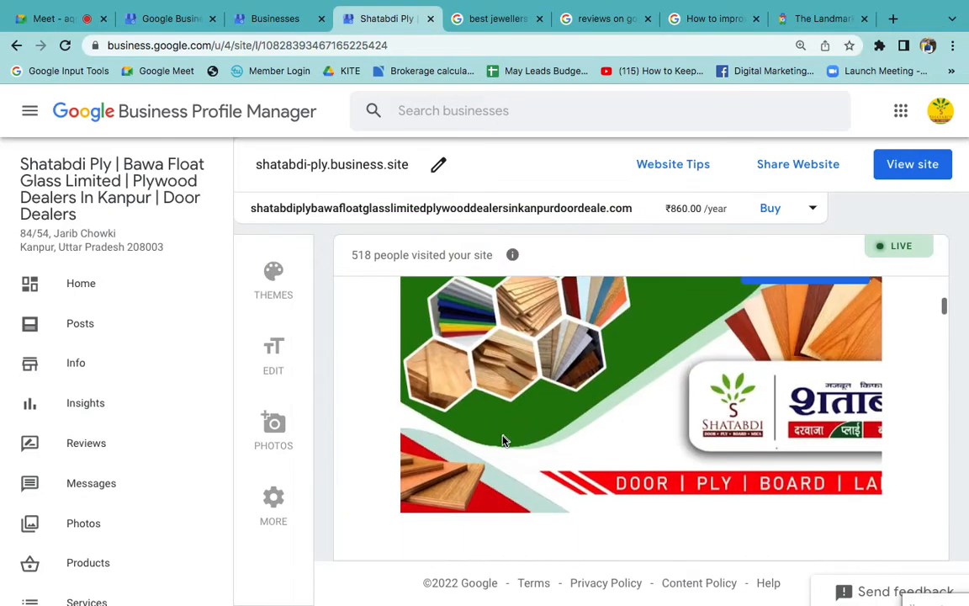
- Open the website's content for editing and go through the headline, description and summary fields
{"action": "left_click", "coordinate": [296, 375]}
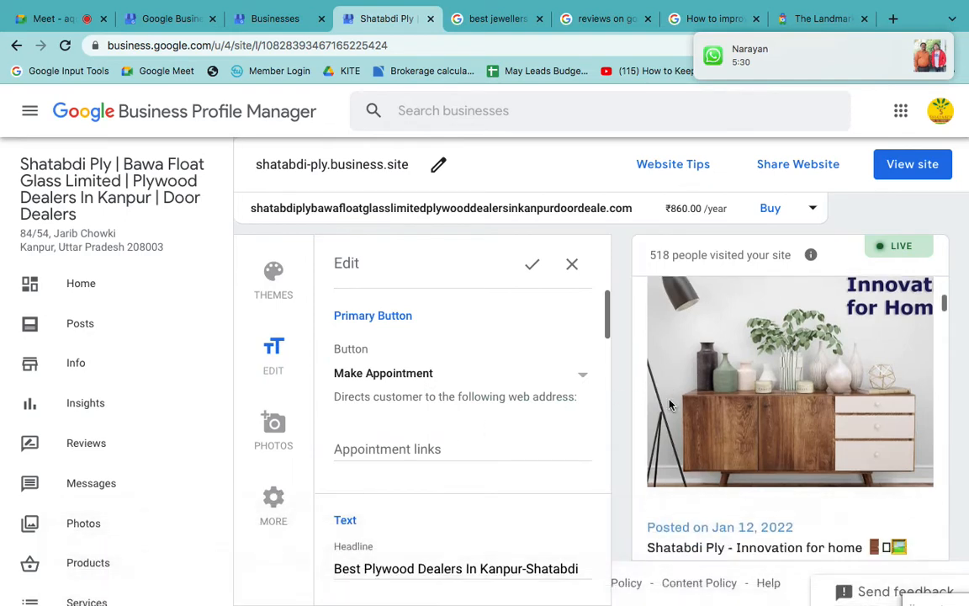
{"action": "scroll", "coordinate": [551, 465], "scroll_direction": "down", "scroll_amount": 4}
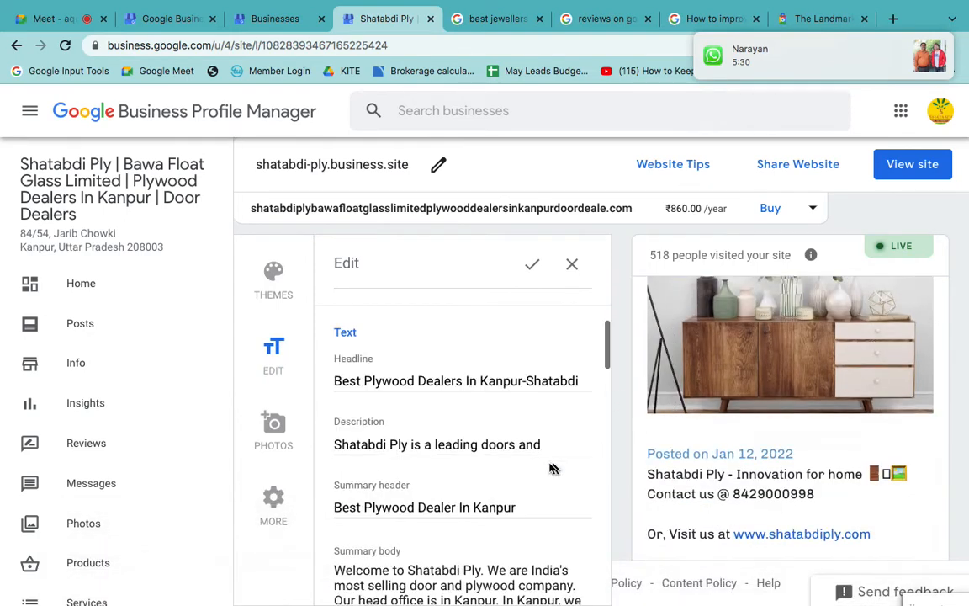
{"action": "left_click", "coordinate": [476, 381]}
{"action": "left_click", "coordinate": [466, 446]}
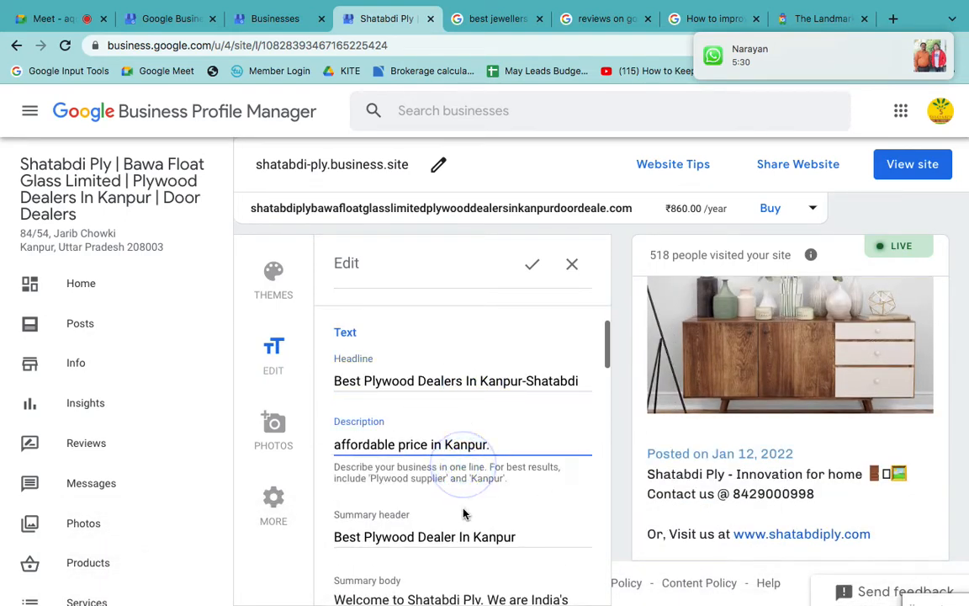
{"action": "left_click", "coordinate": [471, 565]}
{"action": "scroll", "coordinate": [423, 489], "scroll_direction": "down", "scroll_amount": 4}
- Delete all the text in the website's summary body and leave the empty field ready for new content
{"action": "left_click", "coordinate": [447, 458]}
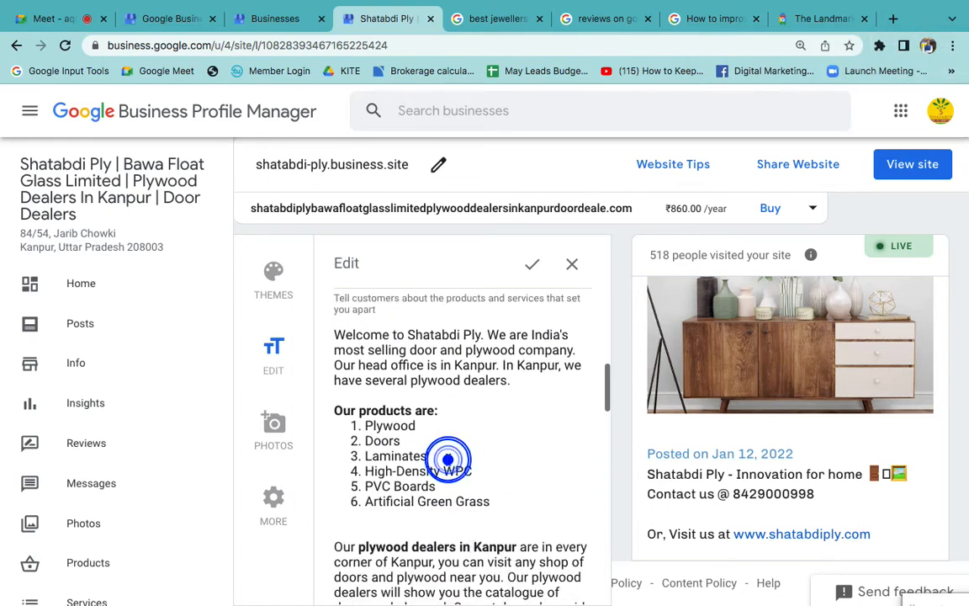
{"action": "key", "text": "ctrl+a"}
{"action": "key", "text": "BackSpace"}
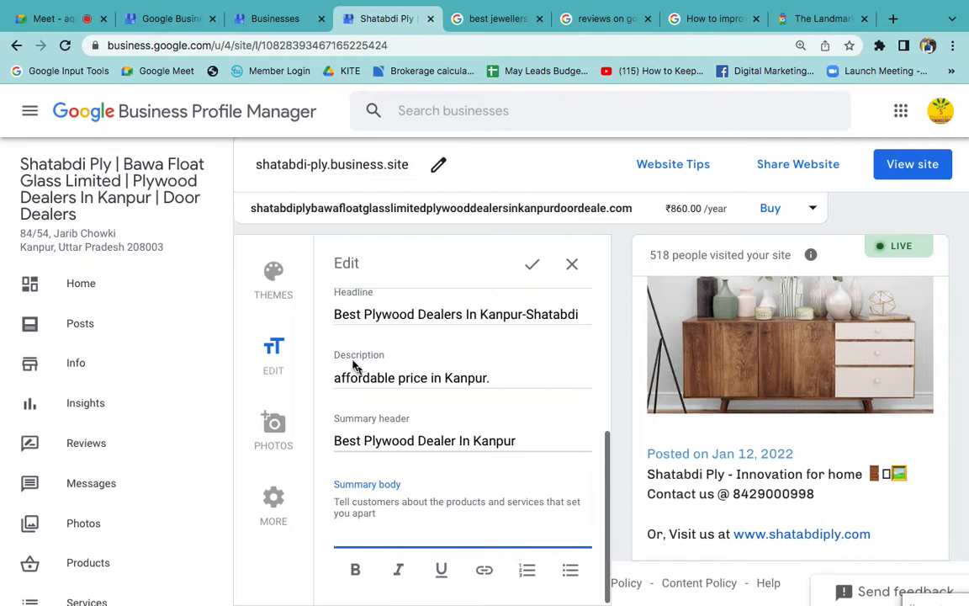
{"action": "left_click", "coordinate": [389, 528]}
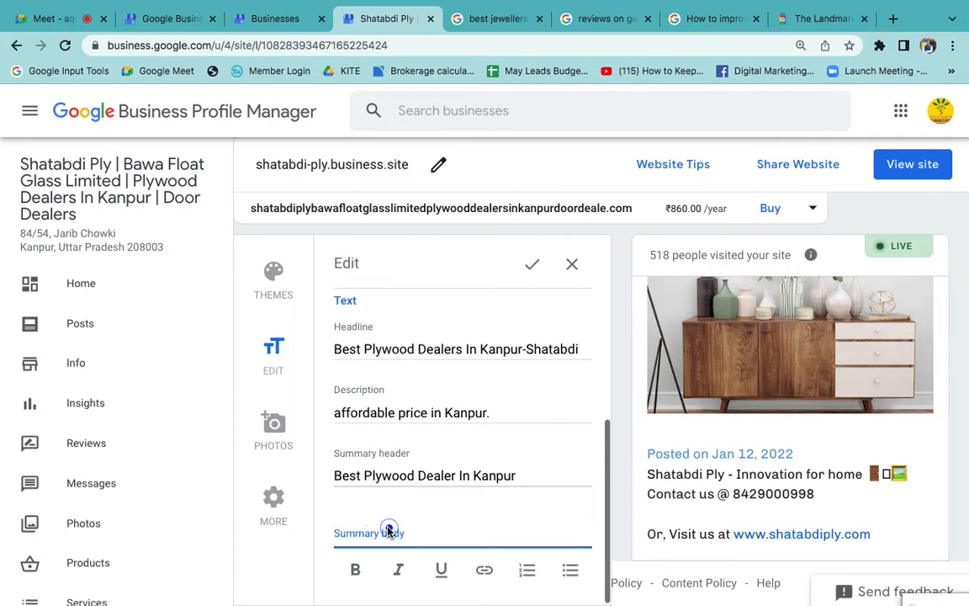
{"action": "left_click", "coordinate": [387, 531]}
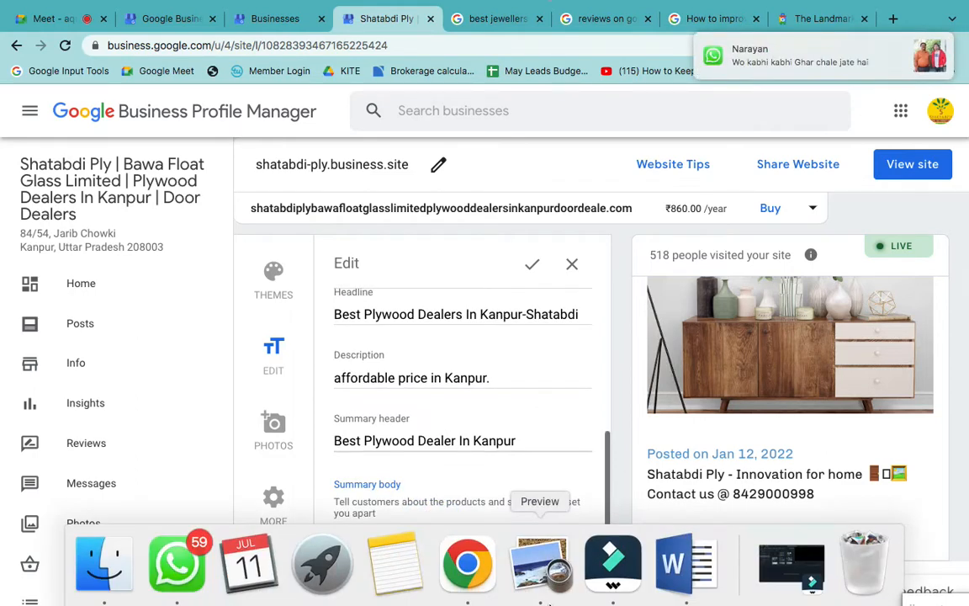
- Quit WhatsApp, which is running in the background
{"action": "mouse_move", "coordinate": [207, 604]}
{"action": "right_click", "coordinate": [178, 560]}
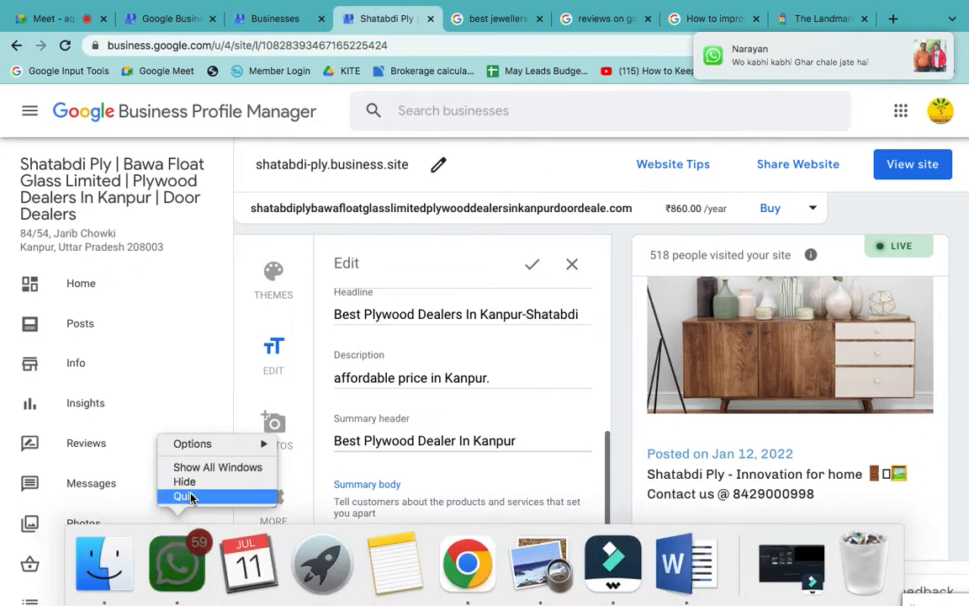
{"action": "left_click", "coordinate": [185, 496]}
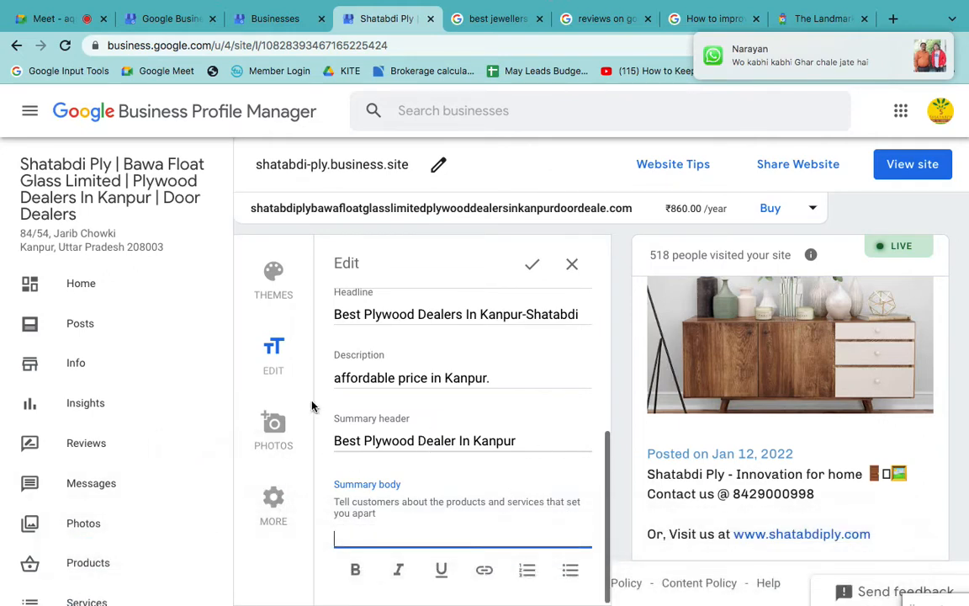
{"action": "scroll", "coordinate": [153, 487], "scroll_direction": "down", "scroll_amount": 3}
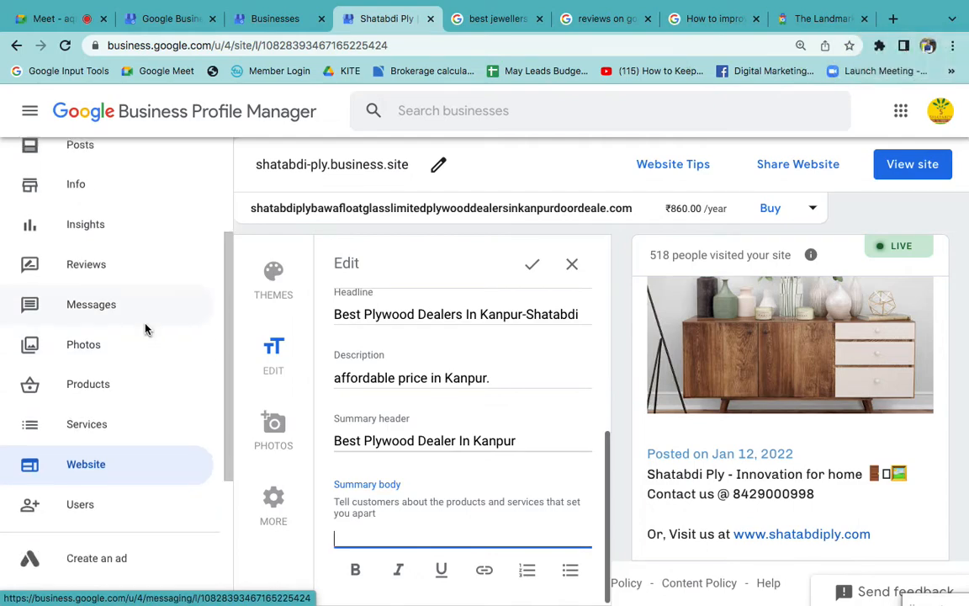
{"action": "scroll", "coordinate": [201, 344], "scroll_direction": "down", "scroll_amount": 2}
{"action": "scroll", "coordinate": [195, 341], "scroll_direction": "up", "scroll_amount": 5}
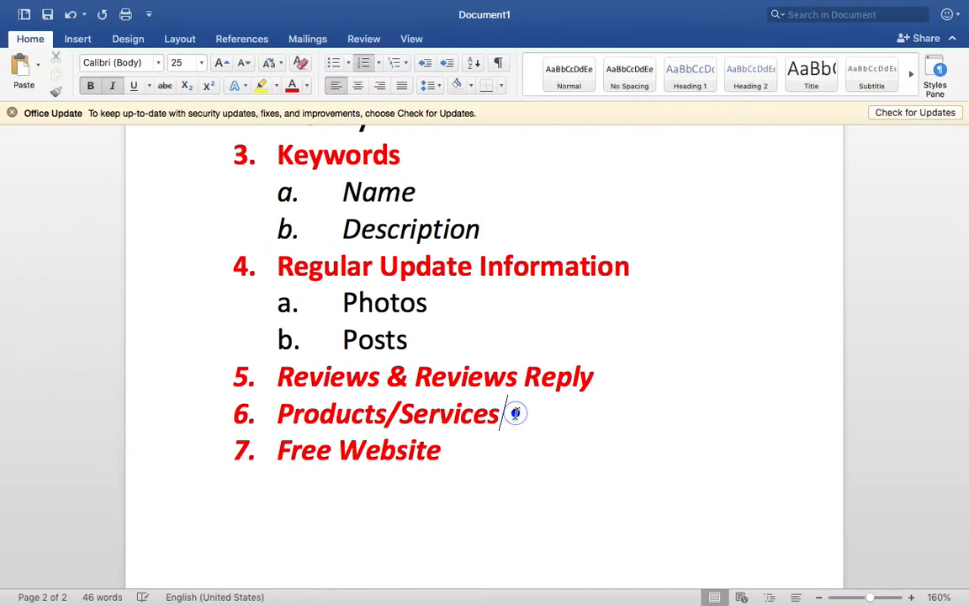
- Switch to the Word notes and add an eighth numbered item reading "Authenticity" after "Free Website"
{"action": "left_click", "coordinate": [487, 440]}
{"action": "key", "text": "Return"}
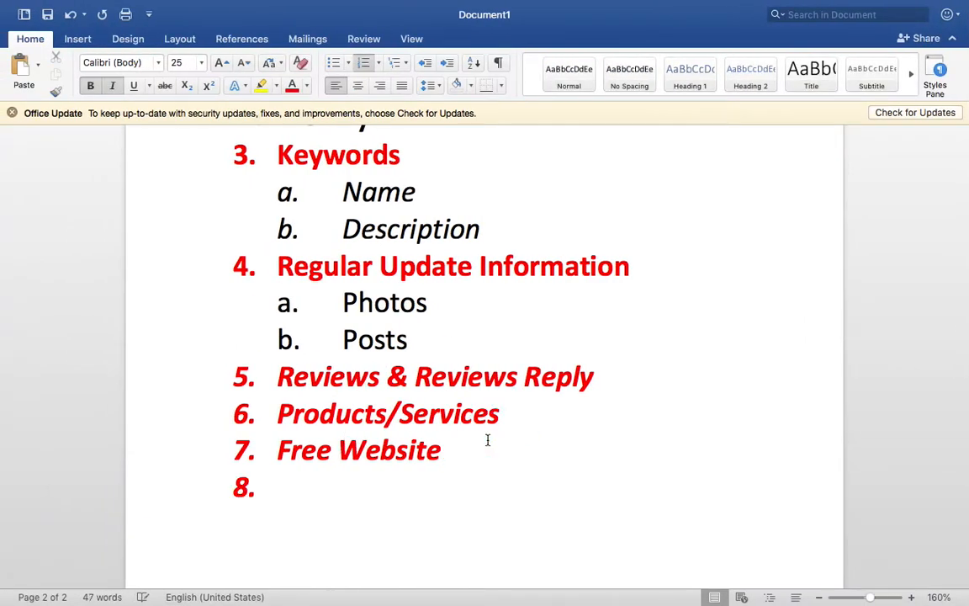
{"action": "scroll", "coordinate": [487, 439], "scroll_direction": "up", "scroll_amount": 2}
{"action": "scroll", "coordinate": [487, 439], "scroll_direction": "down", "scroll_amount": 3}
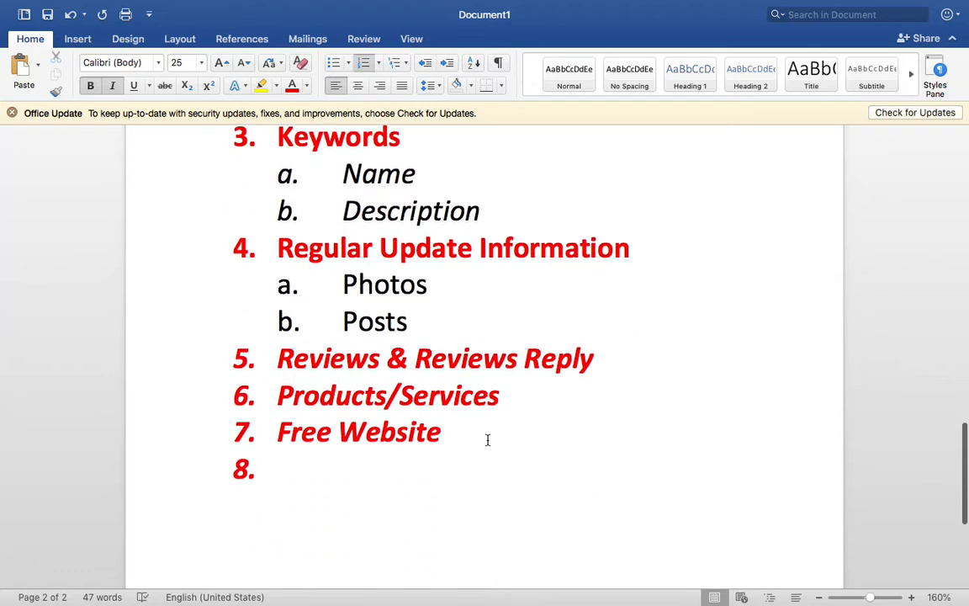
{"action": "scroll", "coordinate": [487, 439], "scroll_direction": "down", "scroll_amount": 2}
{"action": "type", "text": "Auth"}
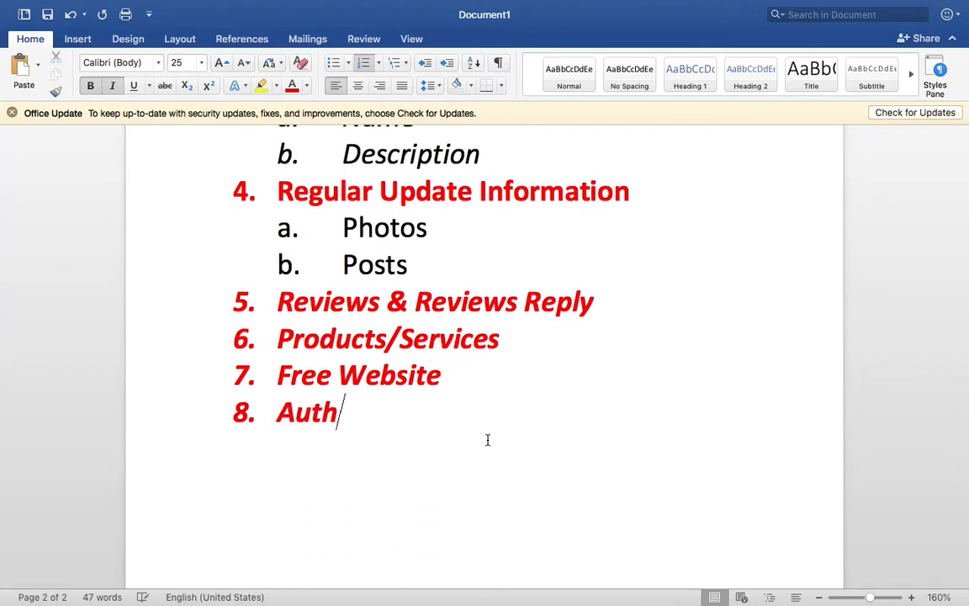
{"action": "type", "text": "enticity "}
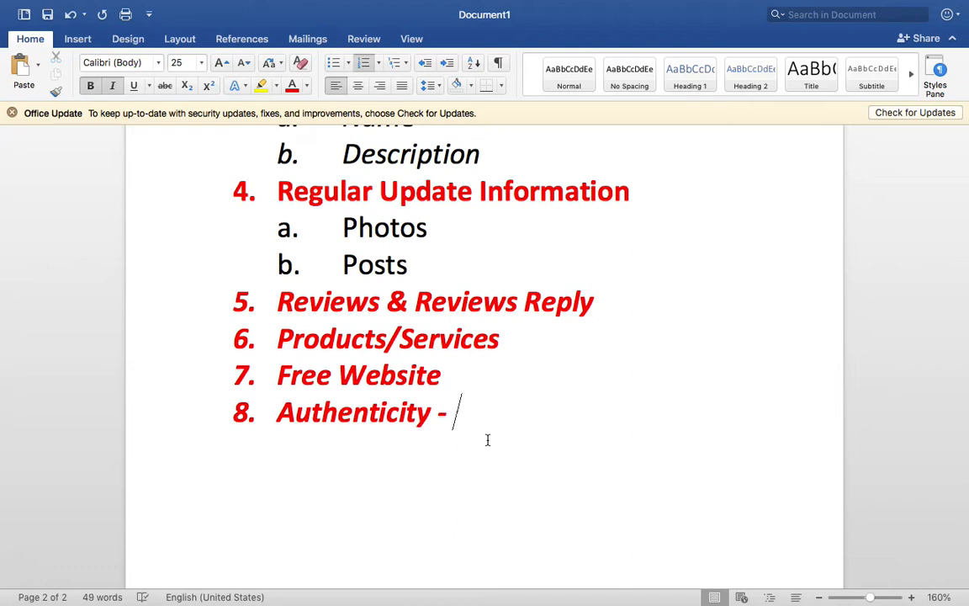
{"action": "type", "text": "- NAP "}
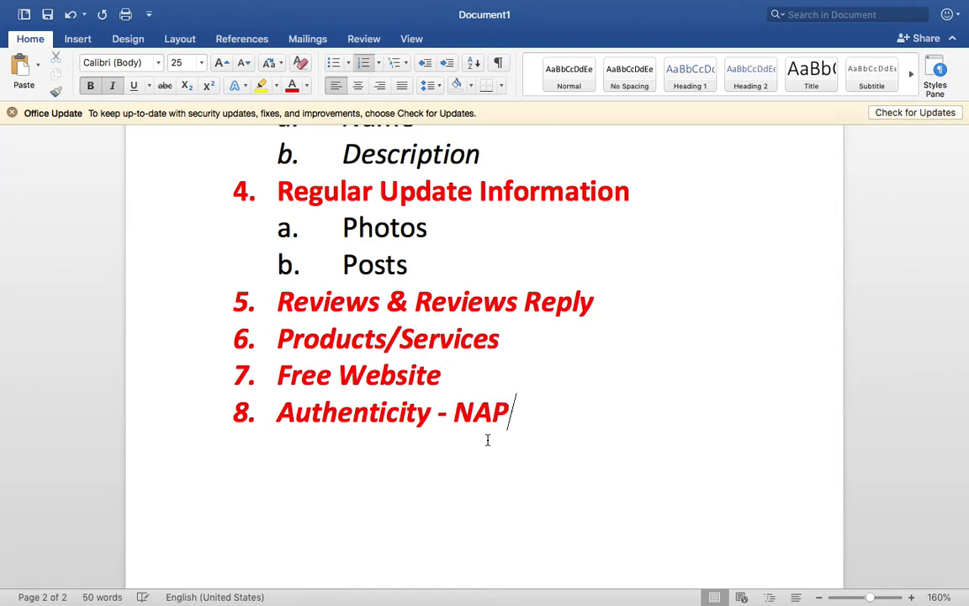
{"action": "type", "text": "(Name "}
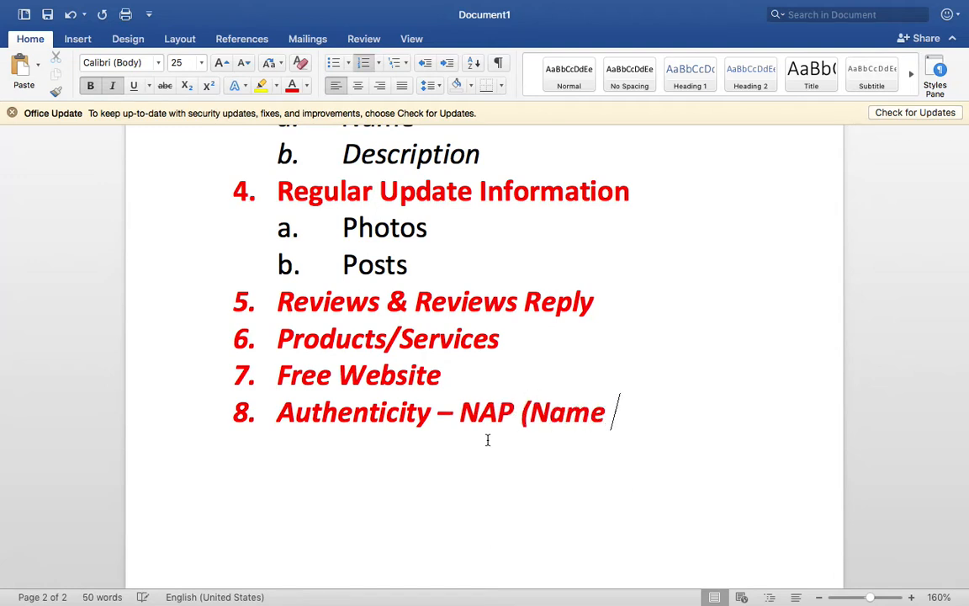
{"action": "type", "text": "Addres"}
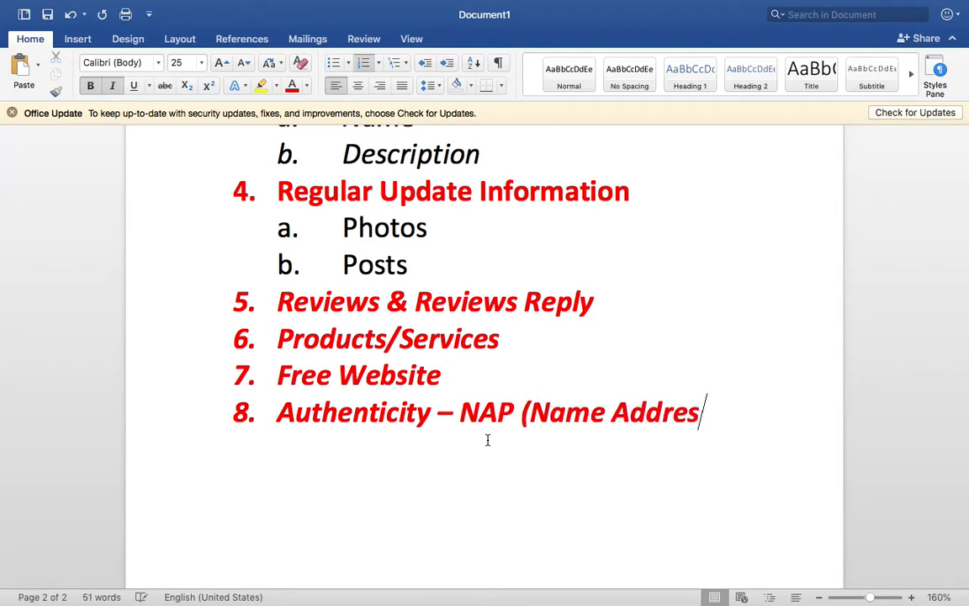
{"action": "type", "text": "s Phone N"}
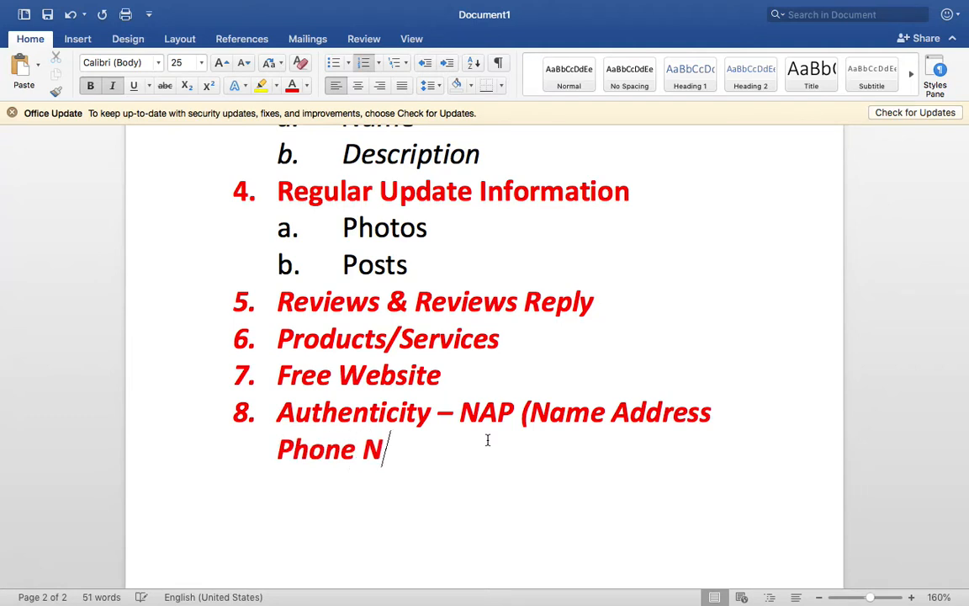
{"action": "type", "text": "umber)"}
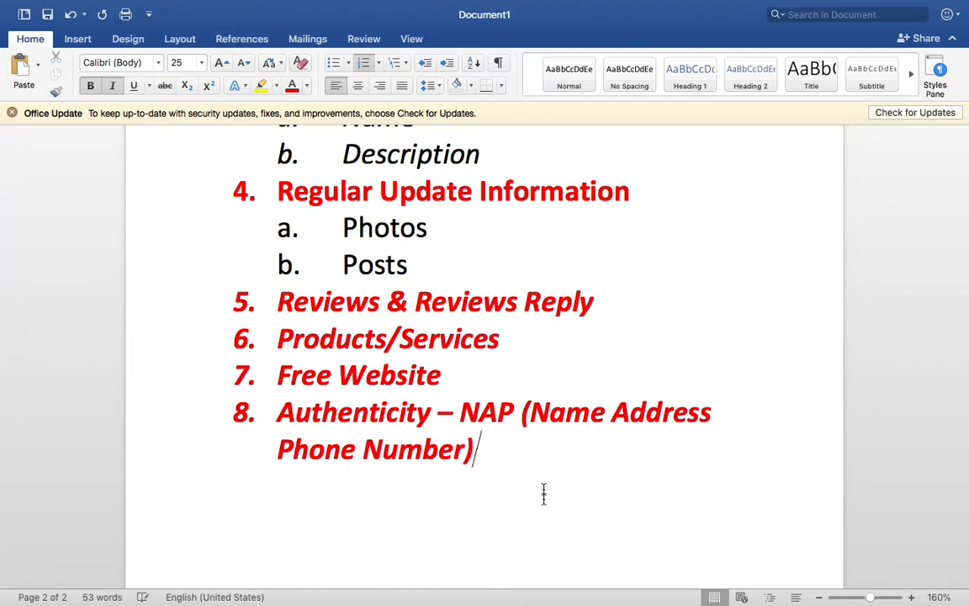
- Format "NAP (Name Address Phone Number)" in the eighth item as black text without bold
{"action": "left_click_drag", "start_coordinate": [543, 494], "coordinate": [461, 413]}
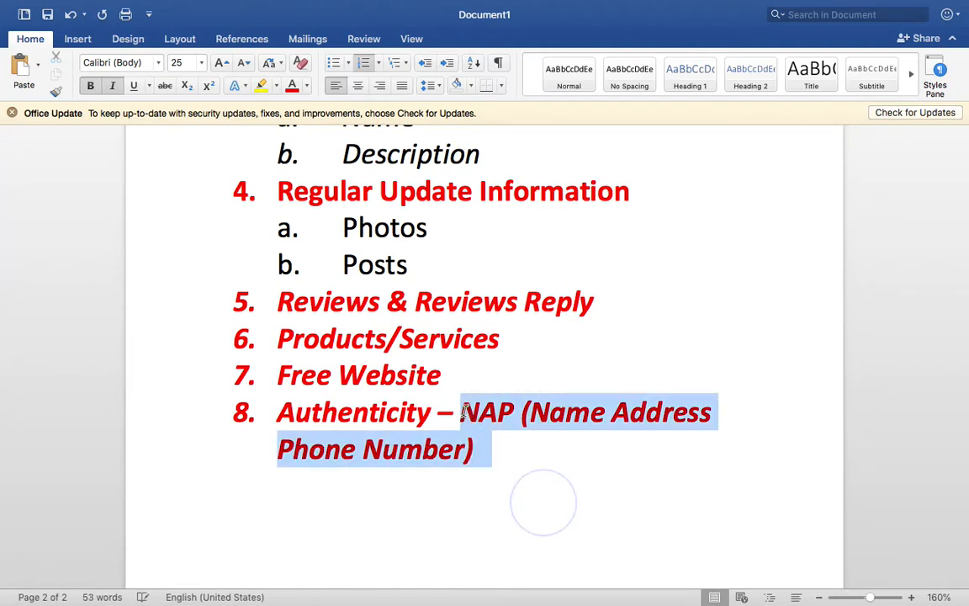
{"action": "left_click", "coordinate": [307, 84]}
{"action": "left_click", "coordinate": [308, 153]}
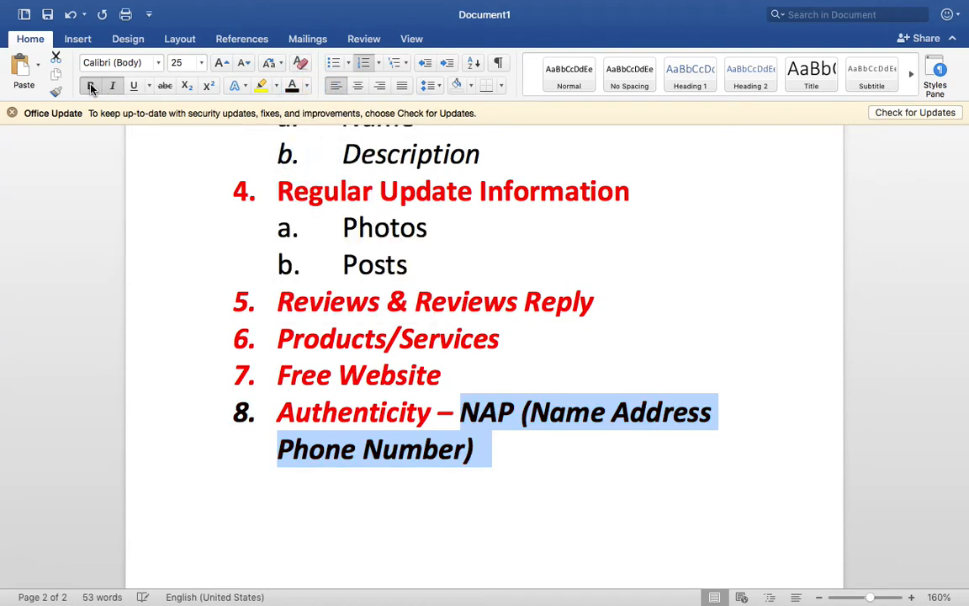
{"action": "left_click", "coordinate": [91, 87]}
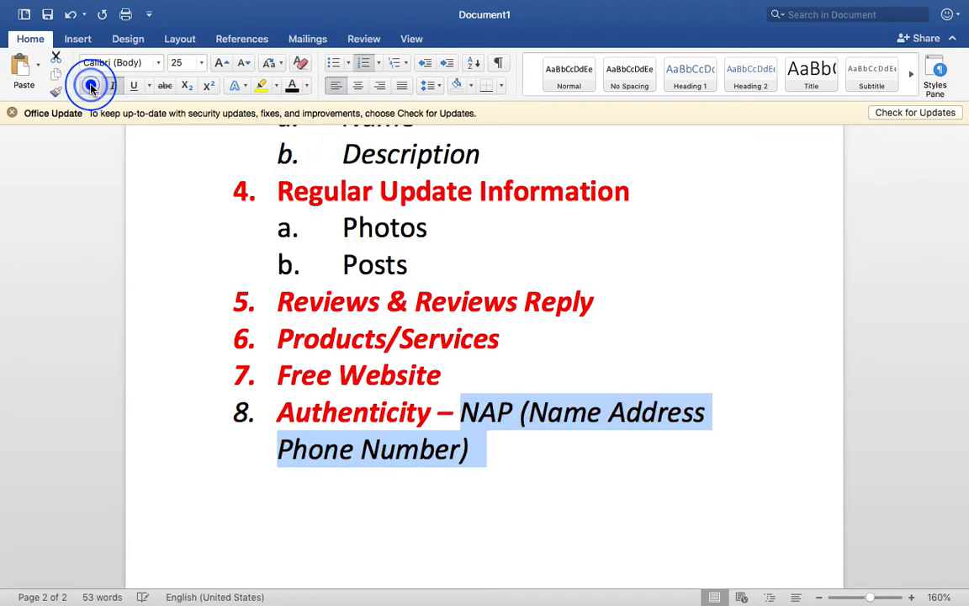
{"action": "left_click", "coordinate": [496, 451]}
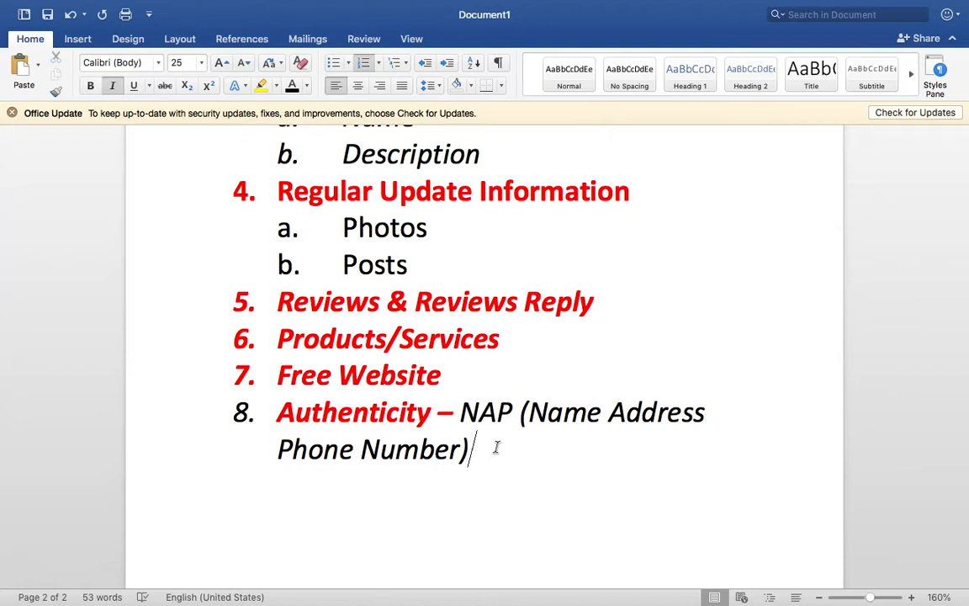
{"action": "scroll", "coordinate": [496, 447], "scroll_direction": "up", "scroll_amount": 3}
{"action": "scroll", "coordinate": [496, 447], "scroll_direction": "down", "scroll_amount": 3}
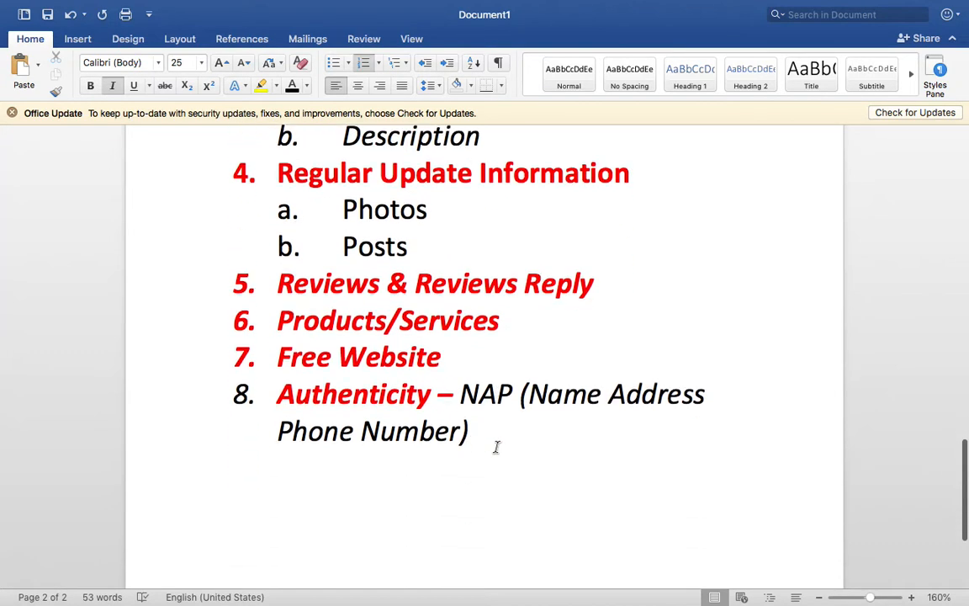
{"action": "left_click_drag", "start_coordinate": [515, 448], "coordinate": [459, 402]}
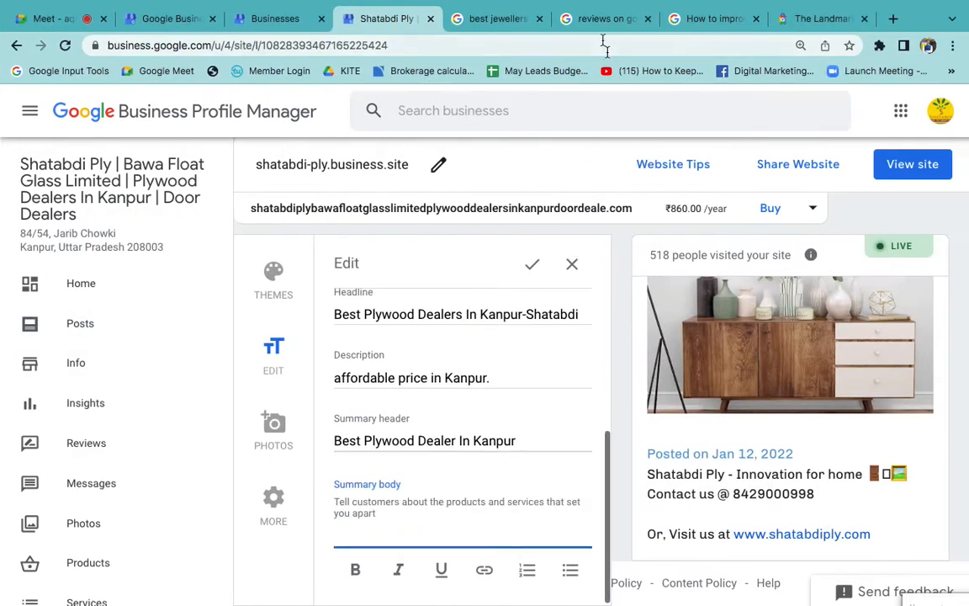
- Switch to the jewellers search results in Chrome and go through the Parivar Jewellers listing down to its linked social profiles
{"action": "left_click", "coordinate": [493, 18]}
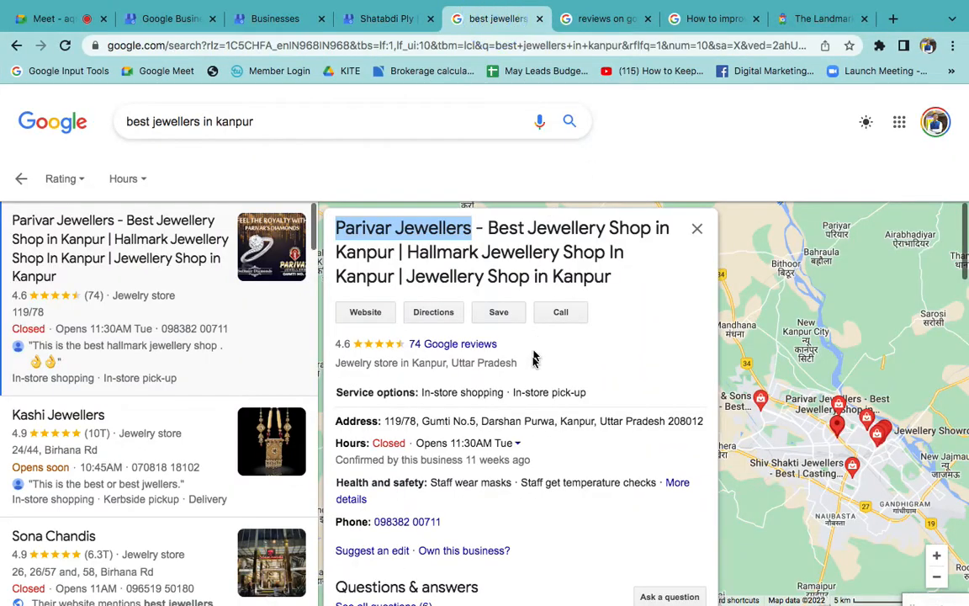
{"action": "scroll", "coordinate": [536, 390], "scroll_direction": "down", "scroll_amount": 2}
{"action": "scroll", "coordinate": [536, 390], "scroll_direction": "down", "scroll_amount": 10}
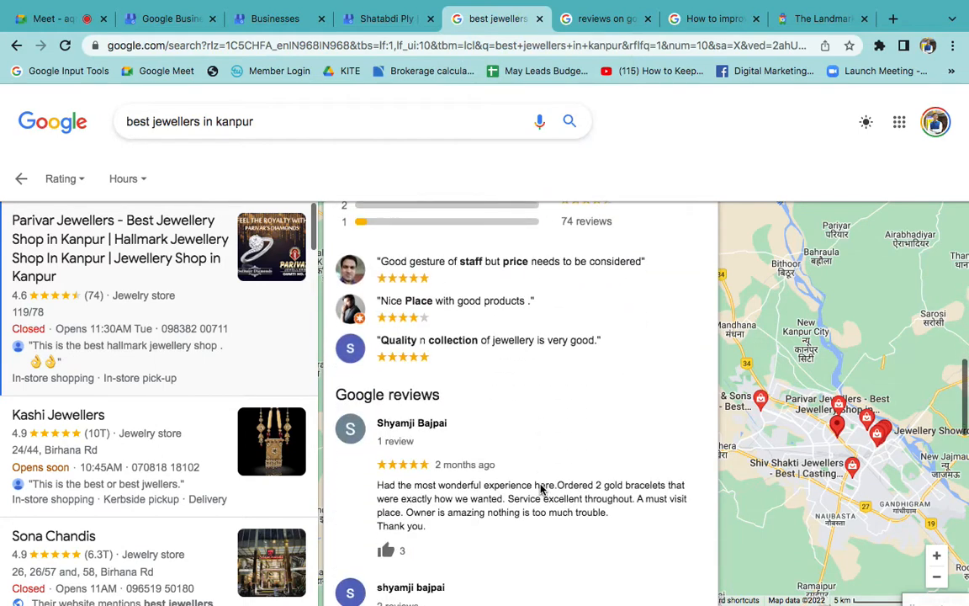
{"action": "scroll", "coordinate": [541, 489], "scroll_direction": "down", "scroll_amount": 5}
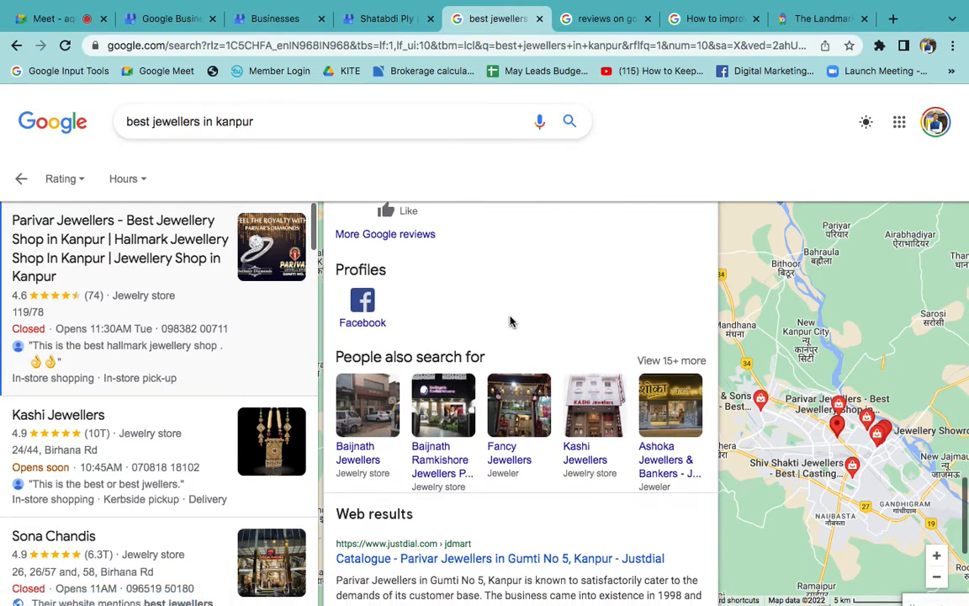
- Search Google for "psit kanpur" and open the Pranveer Singh Institute Of Technology listing
{"action": "triple_click", "coordinate": [279, 113]}
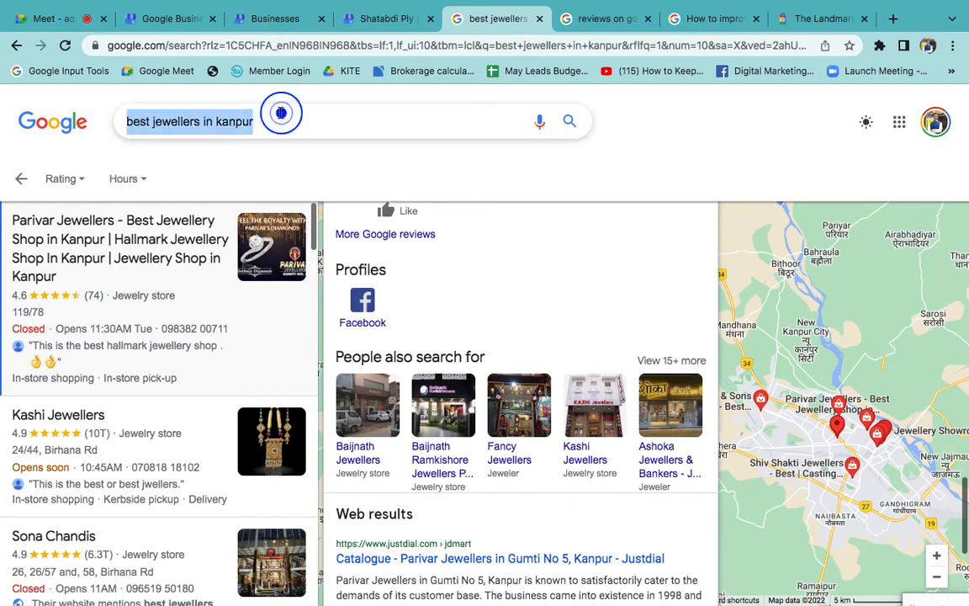
{"action": "type", "text": "psit kanpur"}
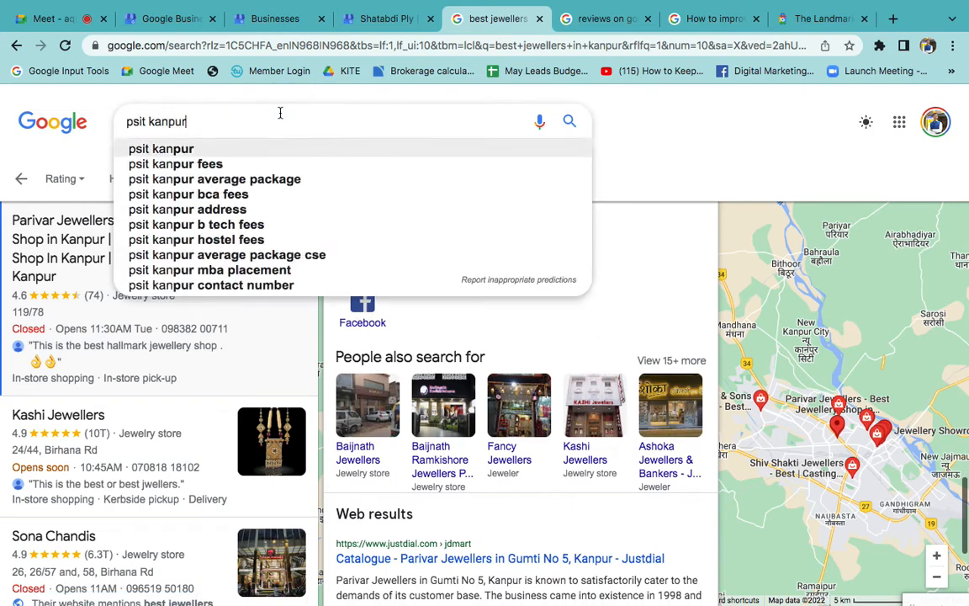
{"action": "key", "text": "Return"}
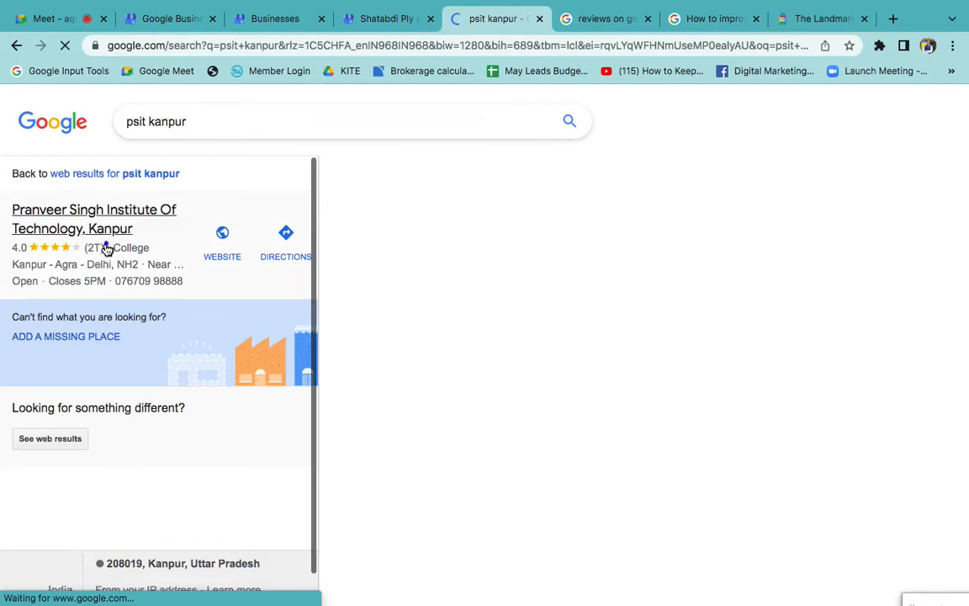
{"action": "left_click", "coordinate": [104, 247]}
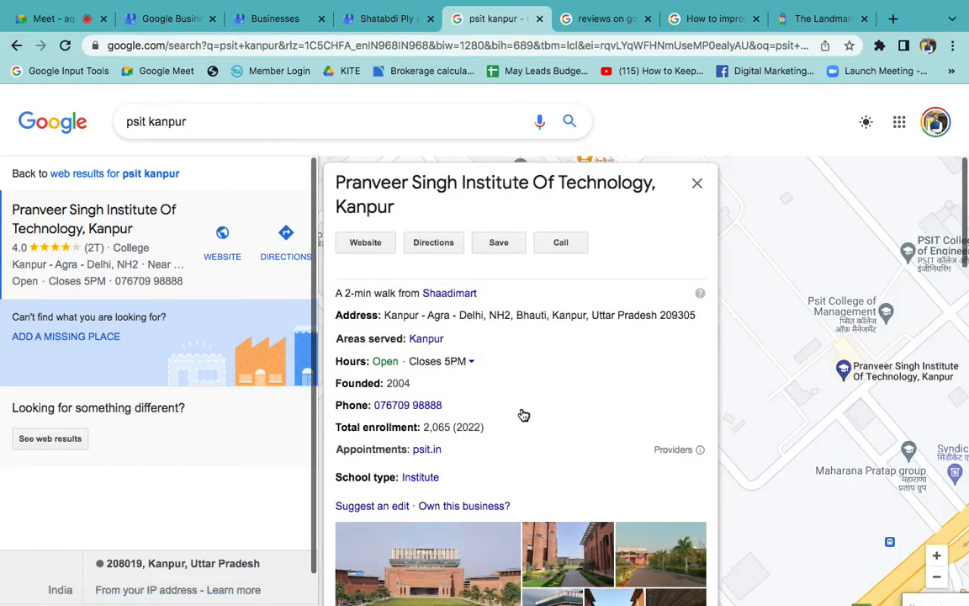
- Look through the institute's listing, from its address and contact details to its reviews and linked social profiles
{"action": "scroll", "coordinate": [521, 413], "scroll_direction": "down", "scroll_amount": 3}
{"action": "scroll", "coordinate": [644, 427], "scroll_direction": "down", "scroll_amount": 10}
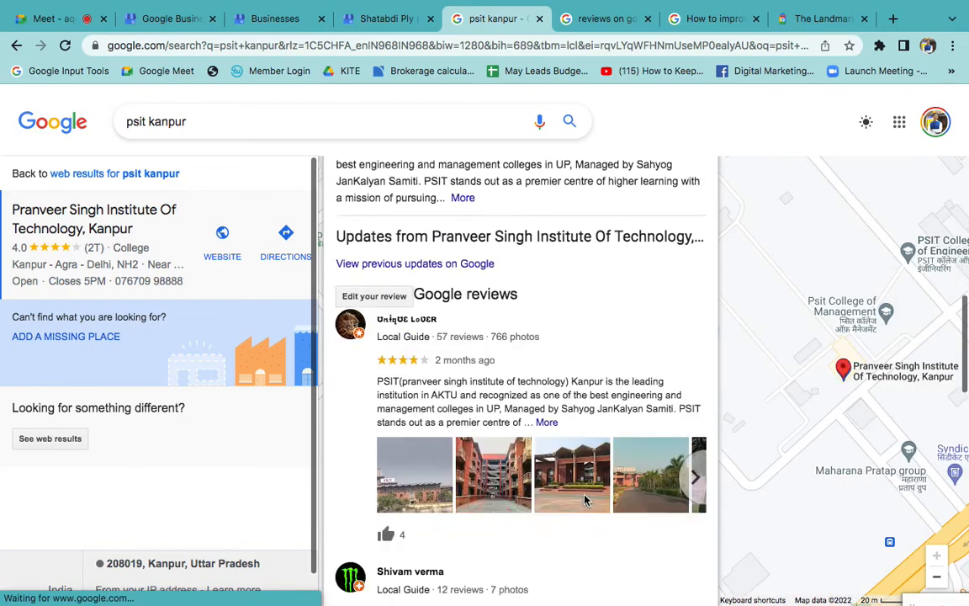
{"action": "scroll", "coordinate": [587, 501], "scroll_direction": "down", "scroll_amount": 1}
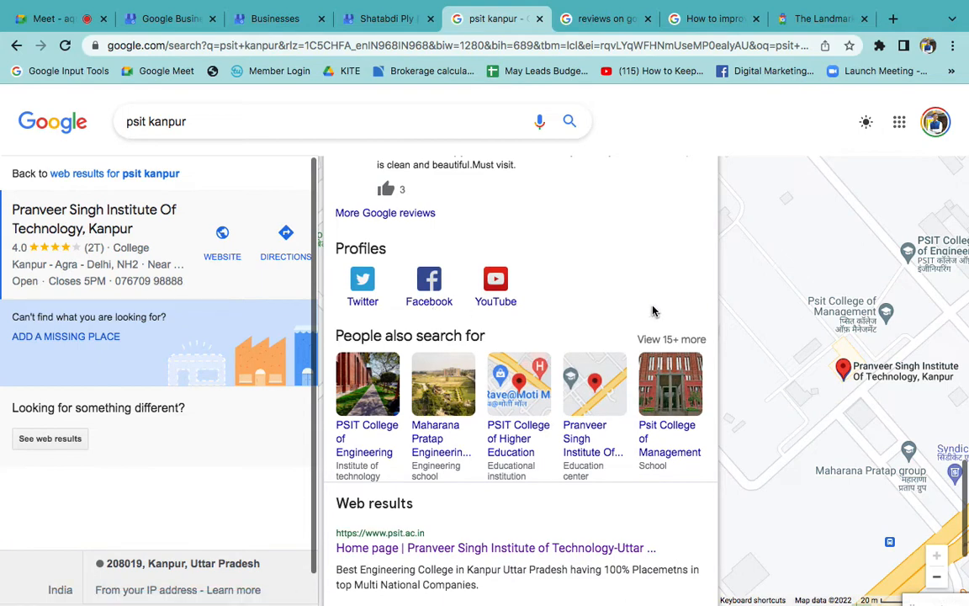
{"action": "scroll", "coordinate": [652, 311], "scroll_direction": "up", "scroll_amount": 10}
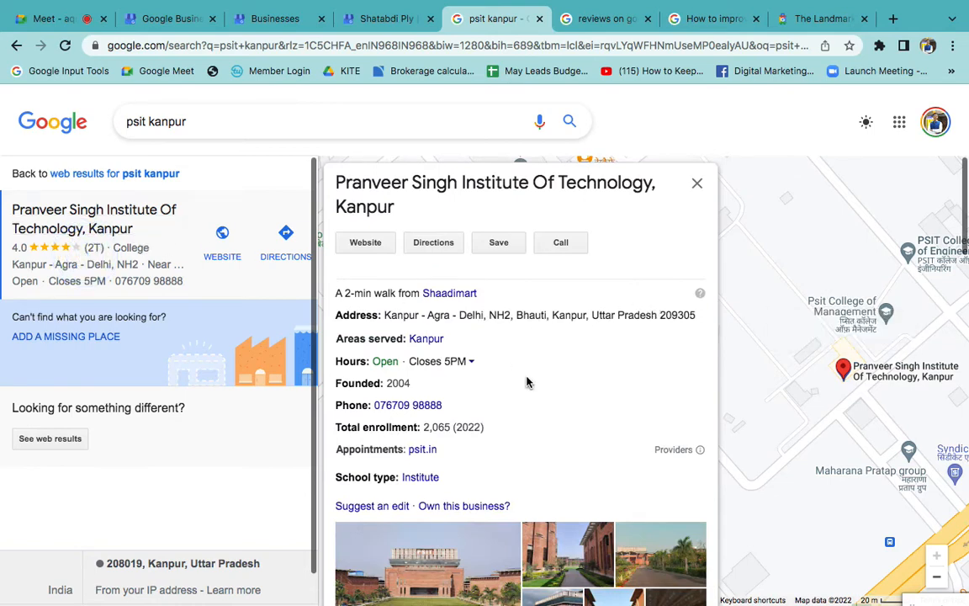
- View the institute's previous updates on Google and close them again
{"action": "scroll", "coordinate": [525, 383], "scroll_direction": "down", "scroll_amount": 5}
{"action": "scroll", "coordinate": [525, 383], "scroll_direction": "down", "scroll_amount": 3}
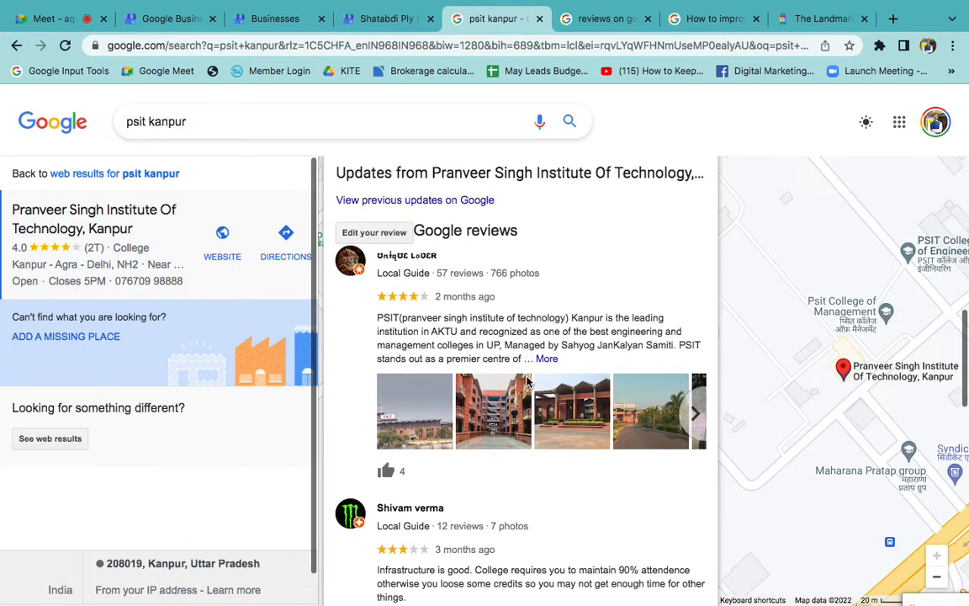
{"action": "left_click", "coordinate": [429, 239]}
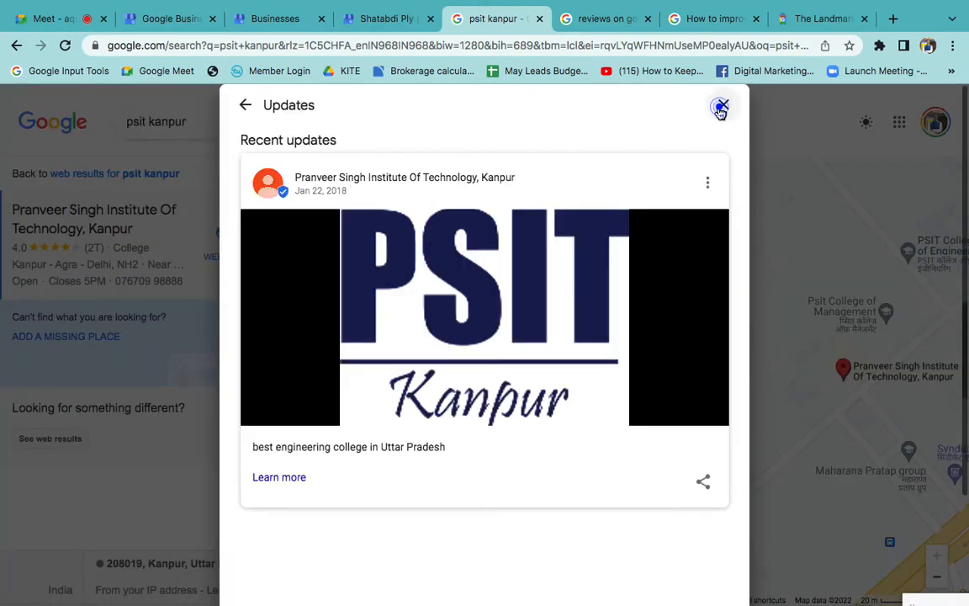
{"action": "left_click", "coordinate": [722, 104]}
- Find the listing's Profiles section, open the additional Google reviews and dismiss them again
{"action": "scroll", "coordinate": [484, 461], "scroll_direction": "down", "scroll_amount": 8}
{"action": "scroll", "coordinate": [484, 461], "scroll_direction": "down", "scroll_amount": 1}
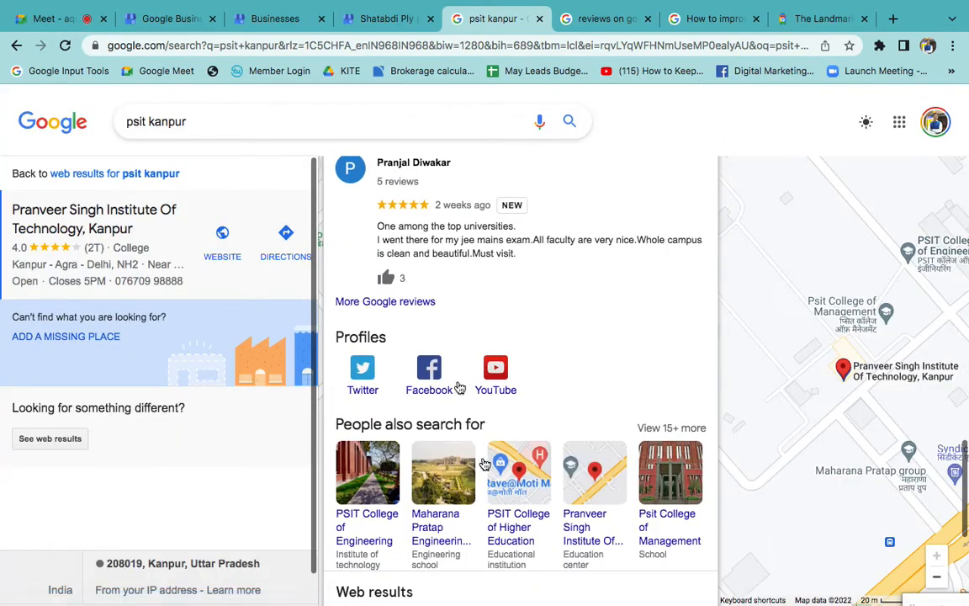
{"action": "left_click", "coordinate": [406, 307]}
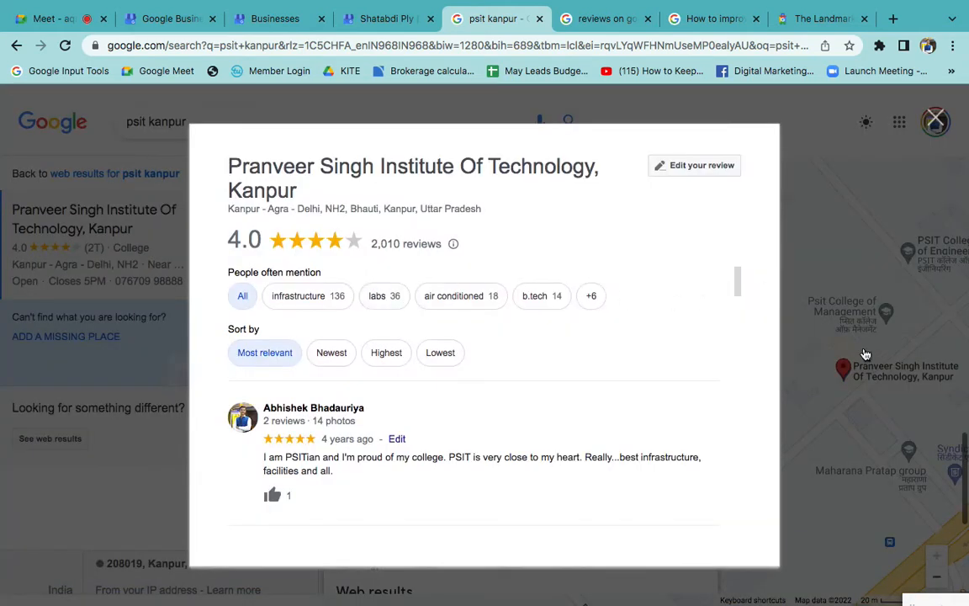
{"action": "left_click", "coordinate": [866, 353]}
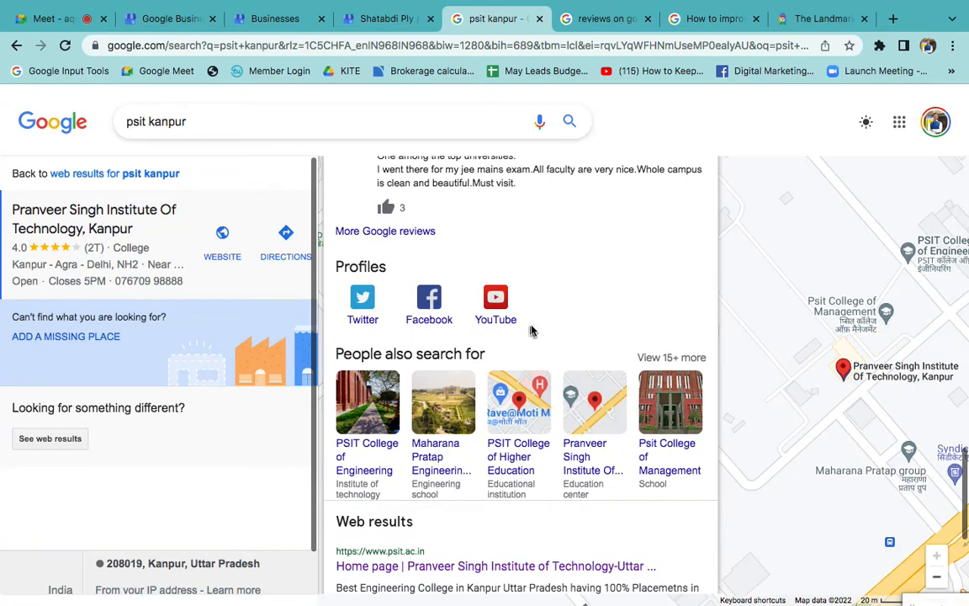
- Return from the social profiles to the listing's main details and open the institute's website
{"action": "scroll", "coordinate": [543, 332], "scroll_direction": "up", "scroll_amount": 1}
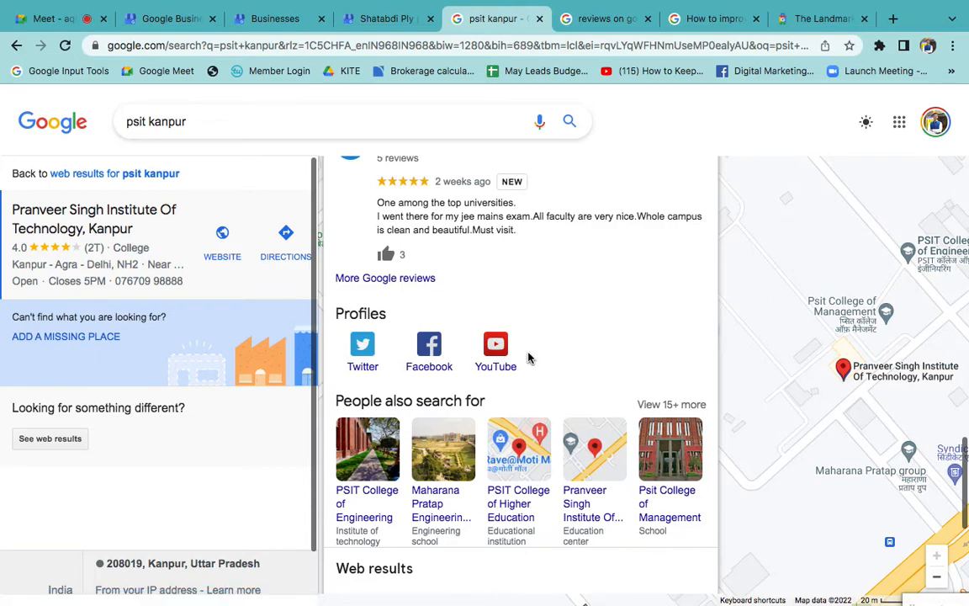
{"action": "scroll", "coordinate": [528, 357], "scroll_direction": "up", "scroll_amount": 3}
{"action": "scroll", "coordinate": [528, 357], "scroll_direction": "up", "scroll_amount": 10}
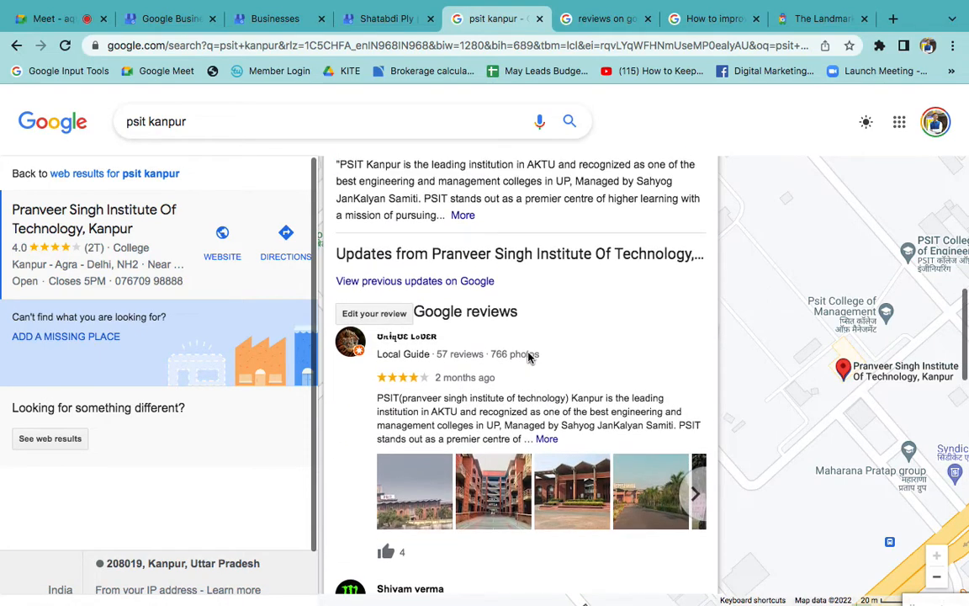
{"action": "left_click", "coordinate": [360, 244]}
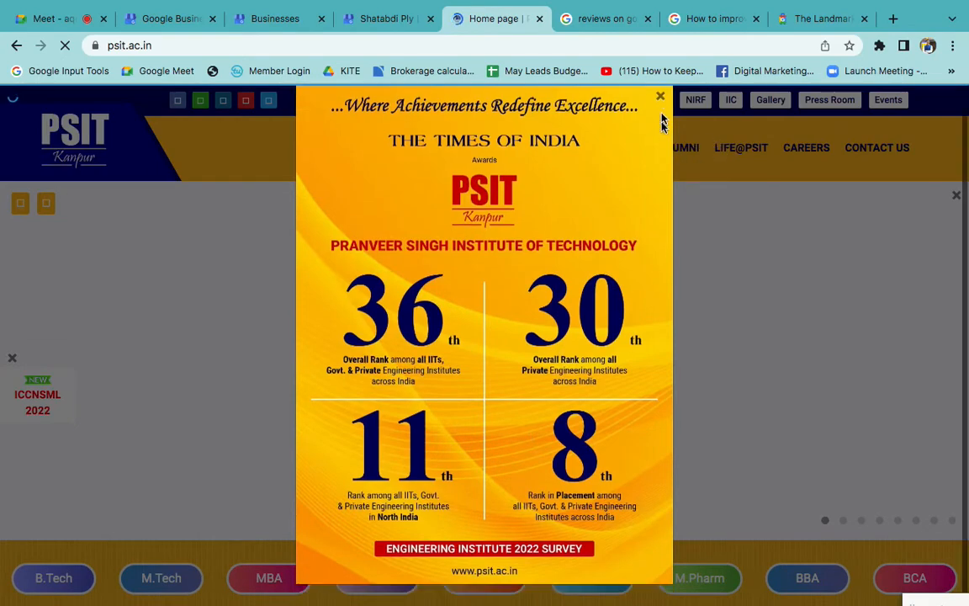
- Close the PSIT website's announcement pop-up and look at the social media links in the home page footer
{"action": "left_click", "coordinate": [660, 96]}
{"action": "left_click", "coordinate": [660, 99]}
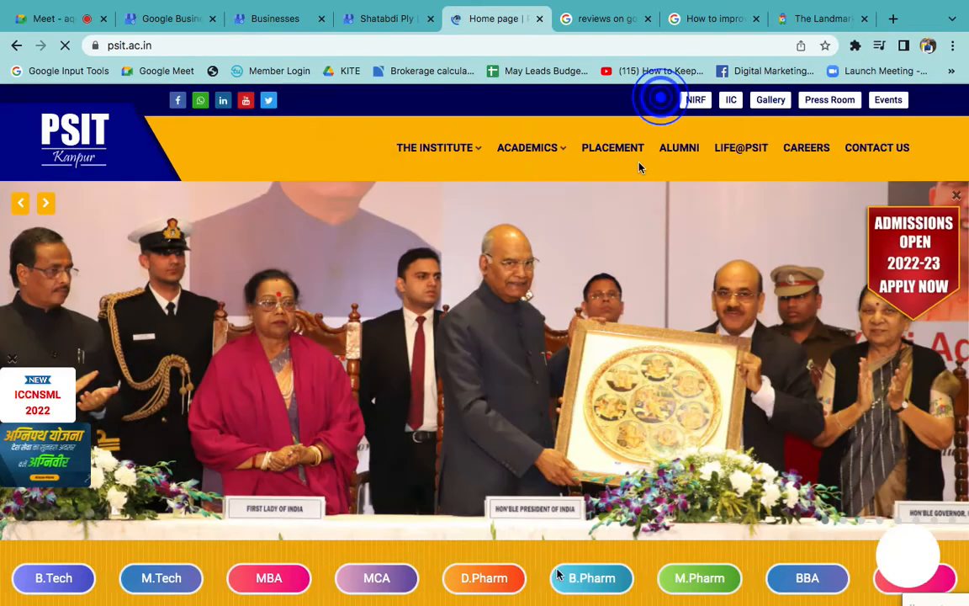
{"action": "scroll", "coordinate": [547, 456], "scroll_direction": "down", "scroll_amount": 15}
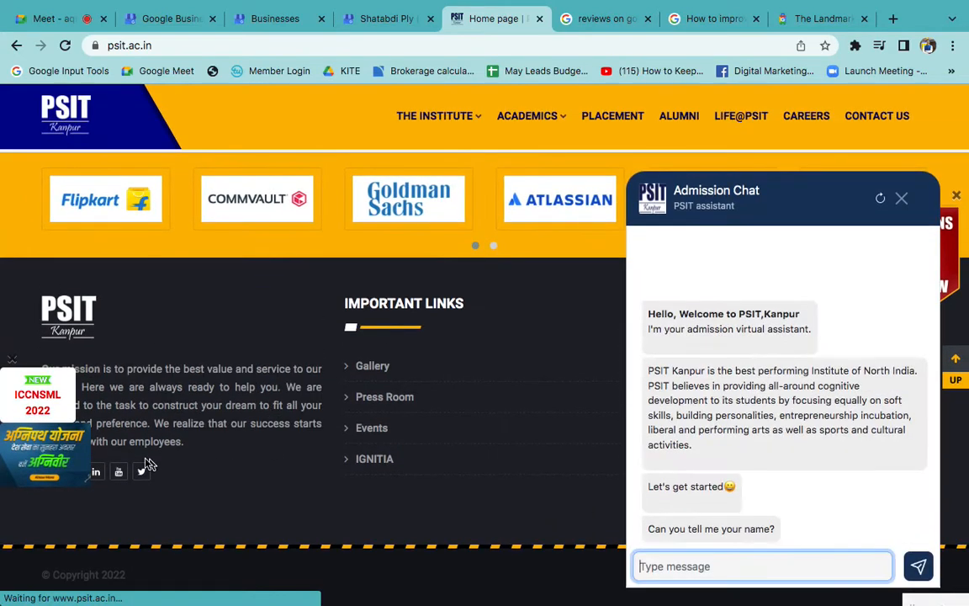
{"action": "left_click_drag", "start_coordinate": [34, 436], "coordinate": [38, 339]}
{"action": "scroll", "coordinate": [291, 465], "scroll_direction": "up", "scroll_amount": 2}
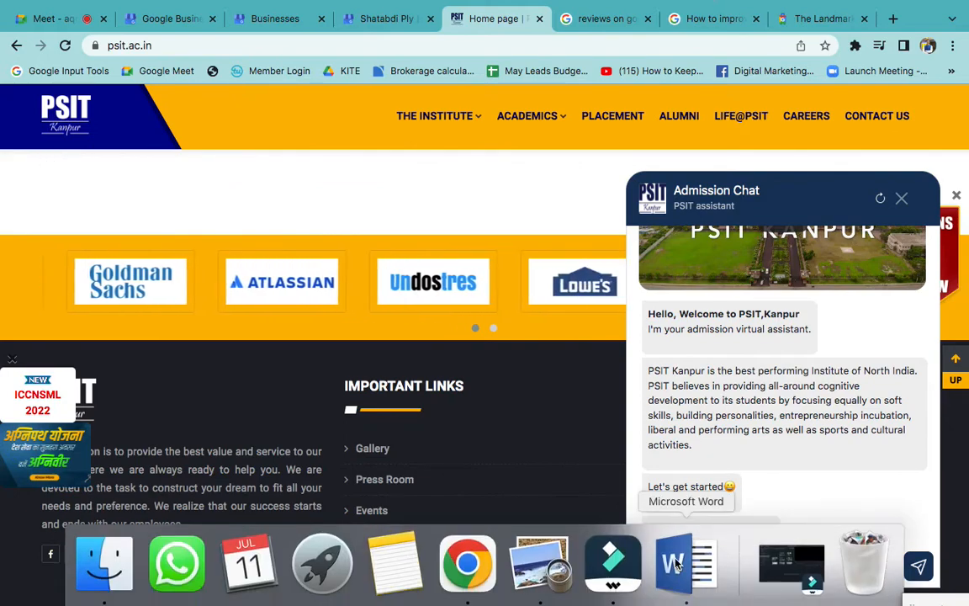
{"action": "left_click", "coordinate": [677, 562]}
{"action": "left_click", "coordinate": [637, 437]}
{"action": "key", "text": "ctrl+Right"}
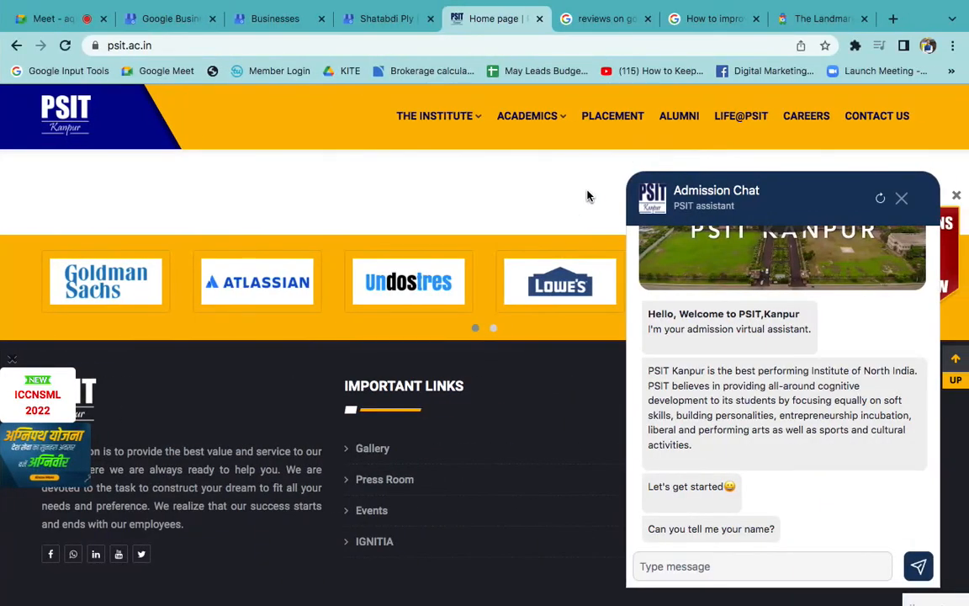
{"action": "left_click", "coordinate": [601, 19]}
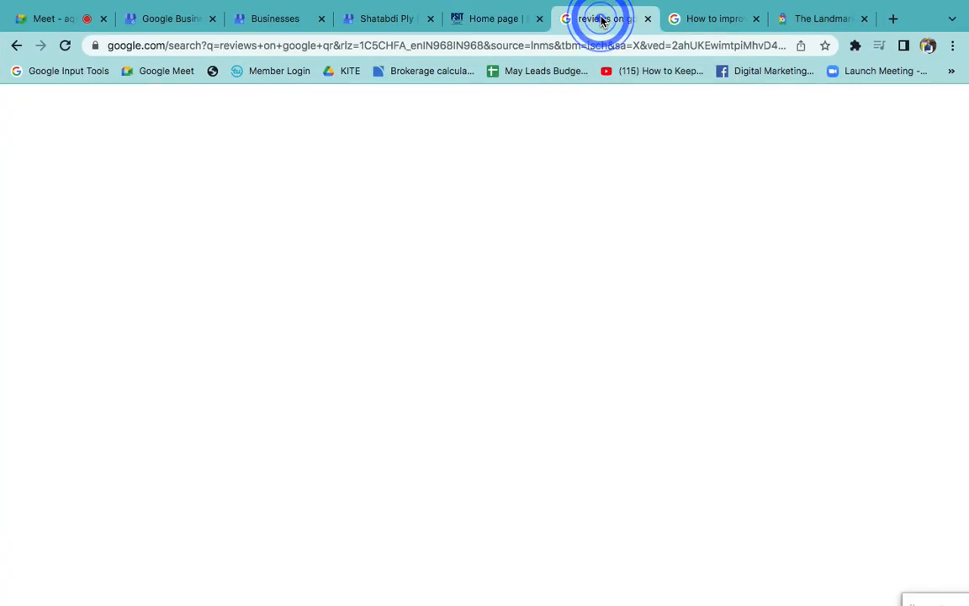
{"action": "left_click", "coordinate": [389, 20]}
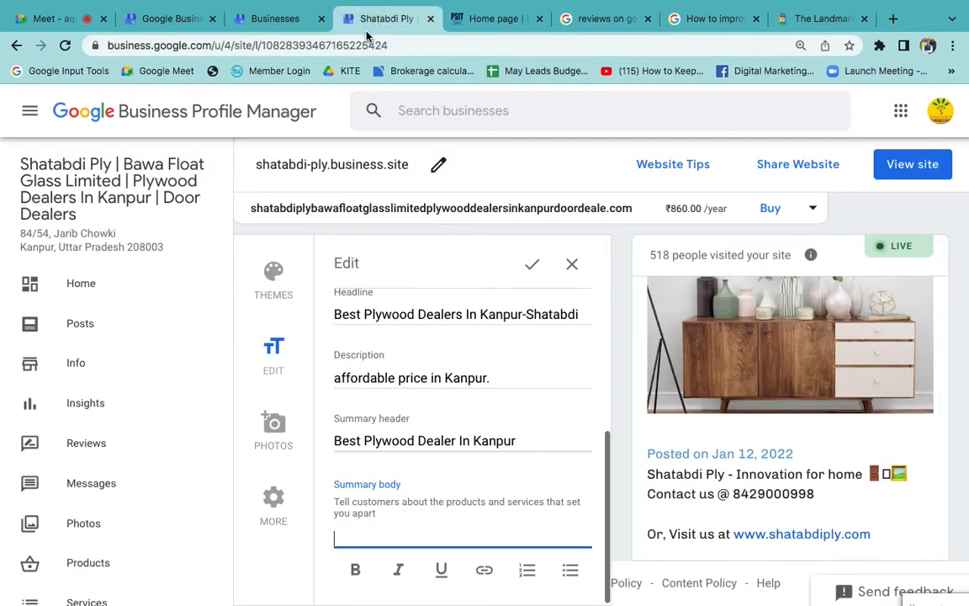
{"action": "left_click", "coordinate": [268, 18]}
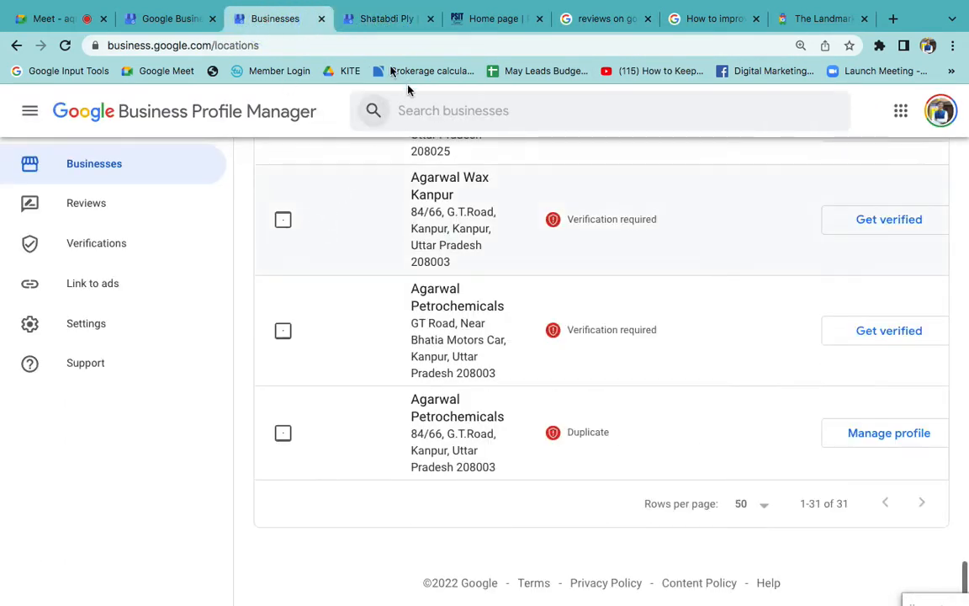
{"action": "left_click", "coordinate": [377, 27]}
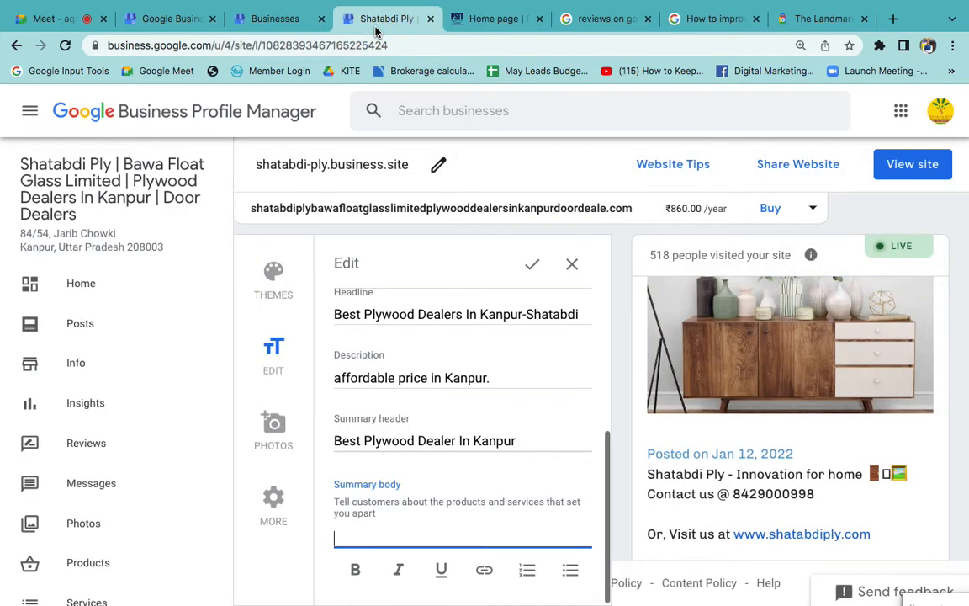
{"action": "left_click", "coordinate": [485, 14]}
{"action": "scroll", "coordinate": [410, 245], "scroll_direction": "up", "scroll_amount": 20}
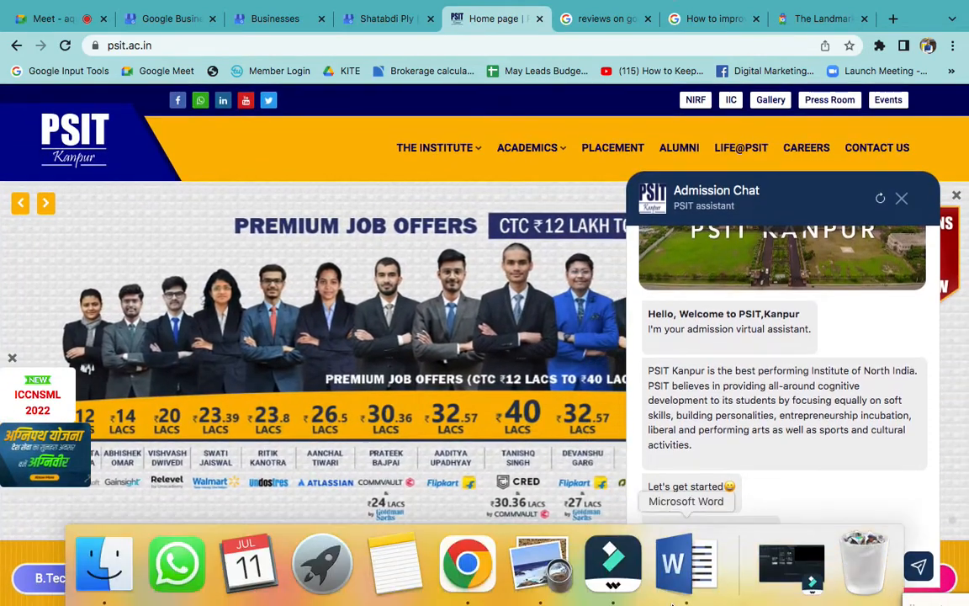
- Switch to Word and add "Proximity" in bold red italics as item 9 of the LOCAL SEO – GMB list, below Authenticity
{"action": "left_click", "coordinate": [676, 559]}
{"action": "scroll", "coordinate": [644, 363], "scroll_direction": "up", "scroll_amount": 15}
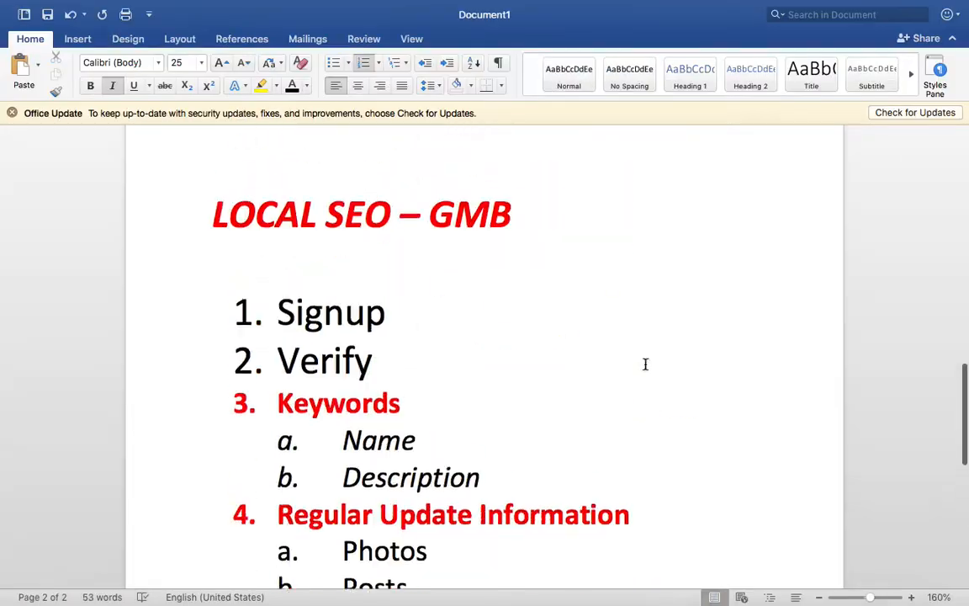
{"action": "scroll", "coordinate": [505, 294], "scroll_direction": "up", "scroll_amount": 1}
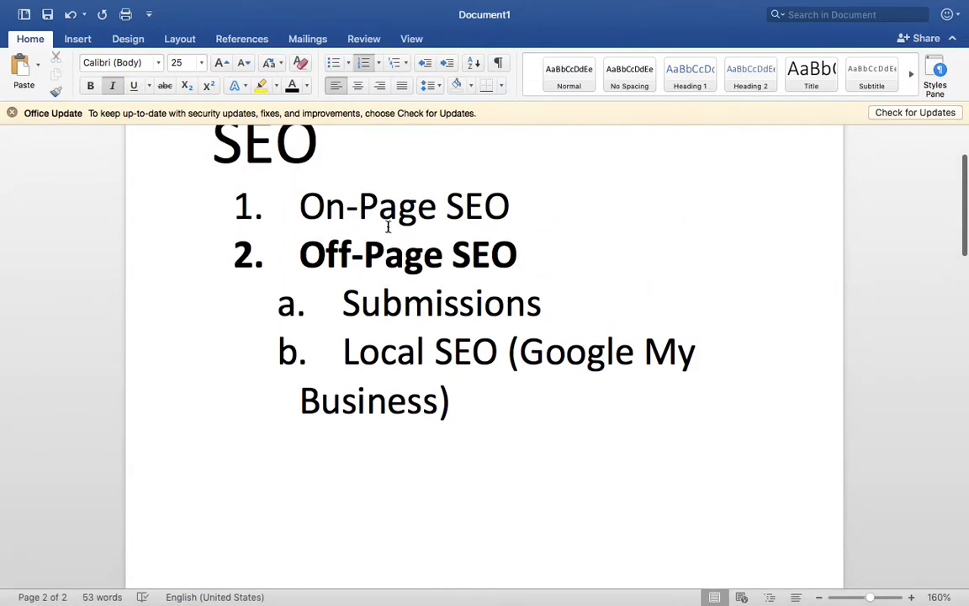
{"action": "triple_click", "coordinate": [396, 207]}
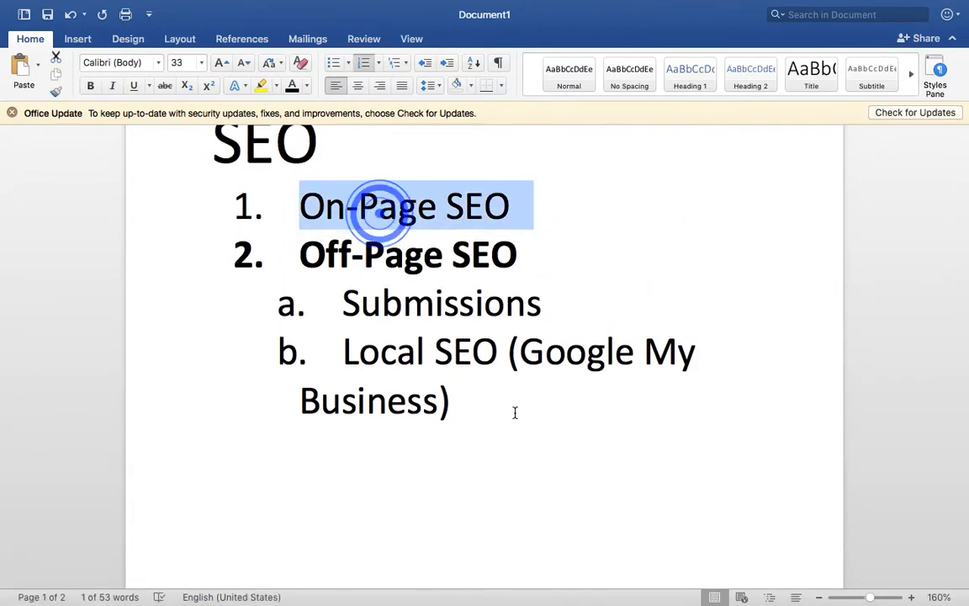
{"action": "scroll", "coordinate": [515, 411], "scroll_direction": "down", "scroll_amount": 15}
{"action": "left_click", "coordinate": [497, 365]}
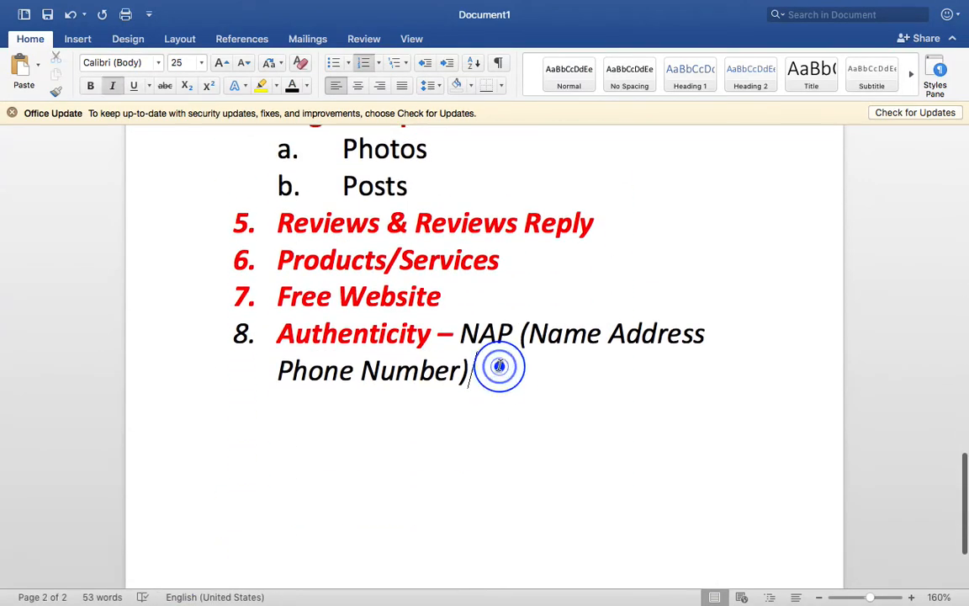
{"action": "key", "text": "Return"}
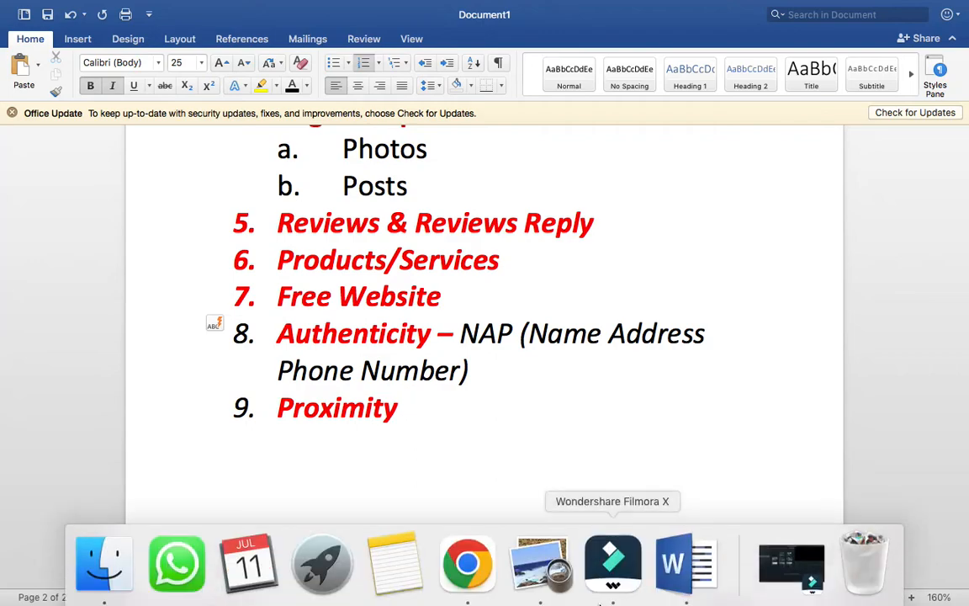
- Switch to Chrome, search Google for "best school in kanpur" and look over the local school listings and map
{"action": "left_click", "coordinate": [462, 566]}
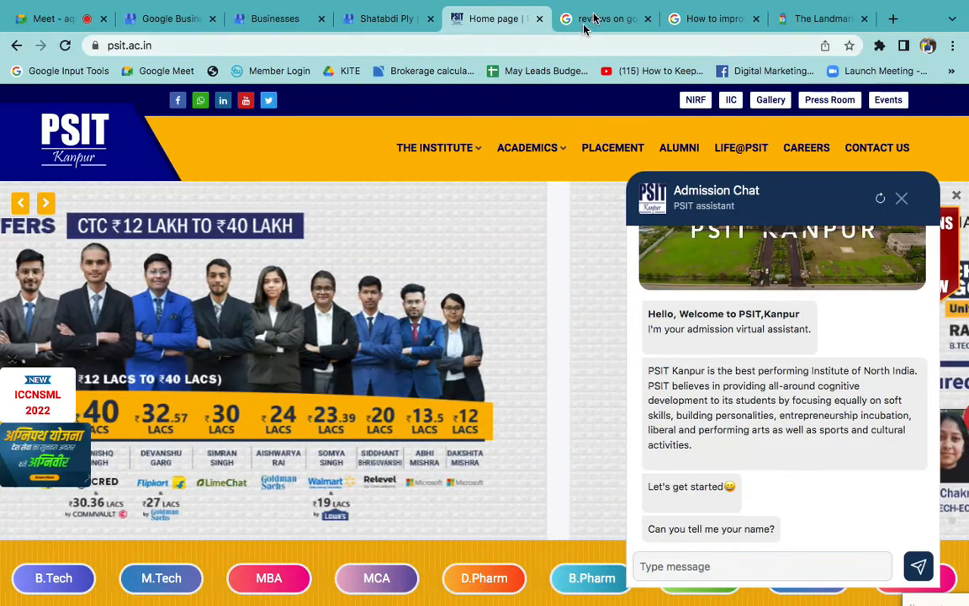
{"action": "left_click", "coordinate": [597, 20]}
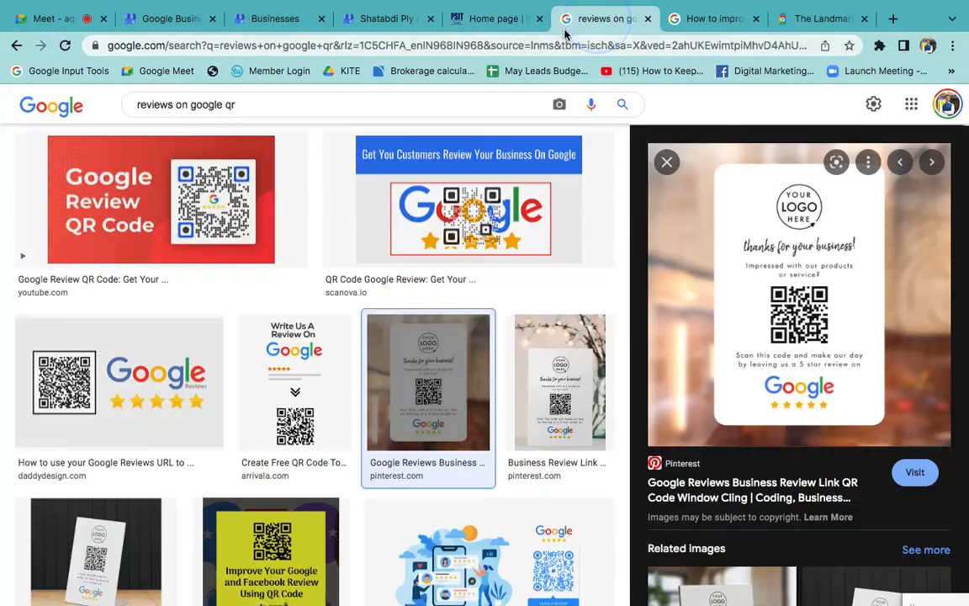
{"action": "left_click", "coordinate": [493, 44]}
{"action": "type", "text": "best s"}
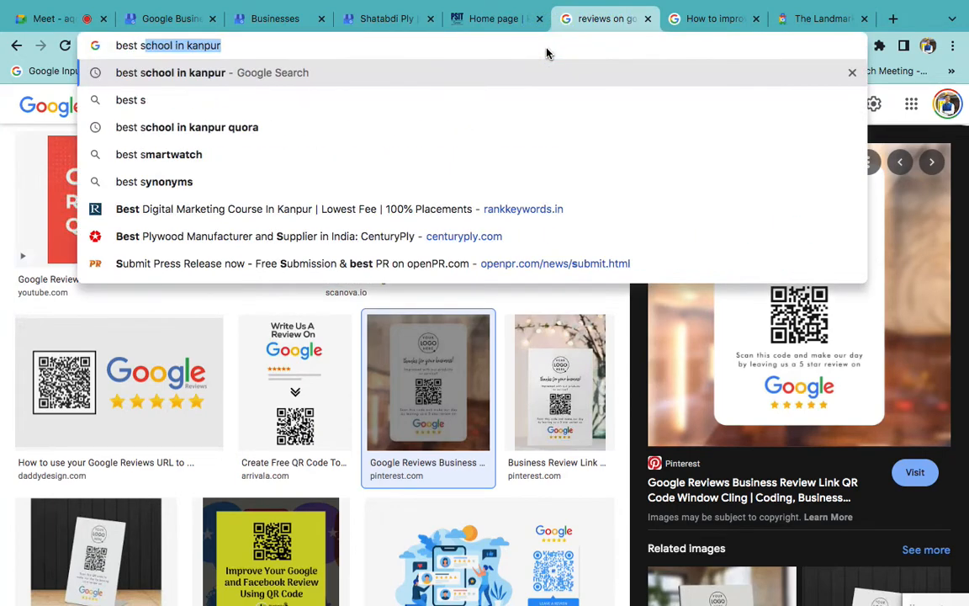
{"action": "key", "text": "Return"}
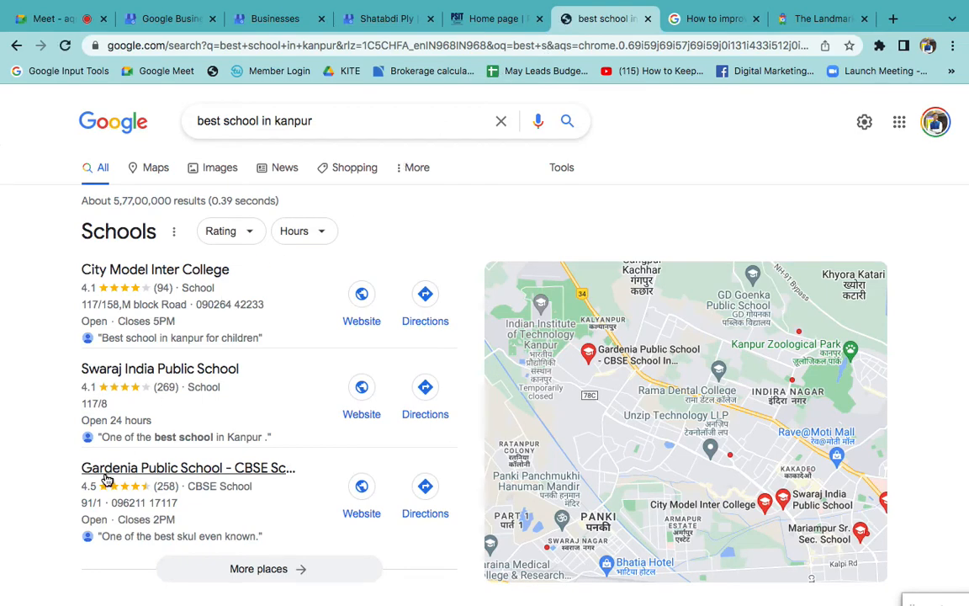
{"action": "scroll", "coordinate": [107, 479], "scroll_direction": "down", "scroll_amount": 1}
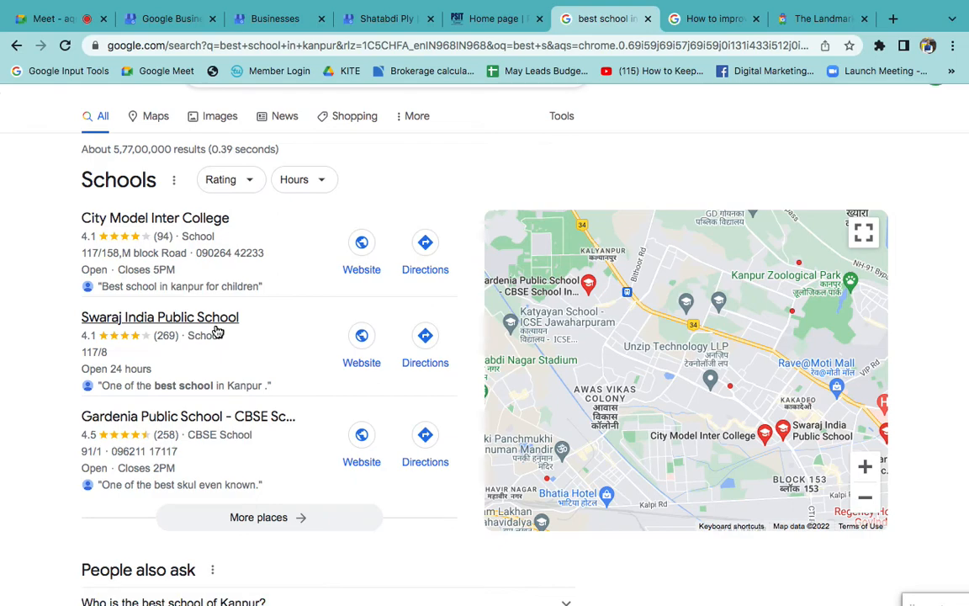
- In the Google Business Profile Help article on local ranking, expand Prominence, read its explanation and collapse it again
{"action": "left_click", "coordinate": [702, 19]}
{"action": "scroll", "coordinate": [432, 290], "scroll_direction": "down", "scroll_amount": 6}
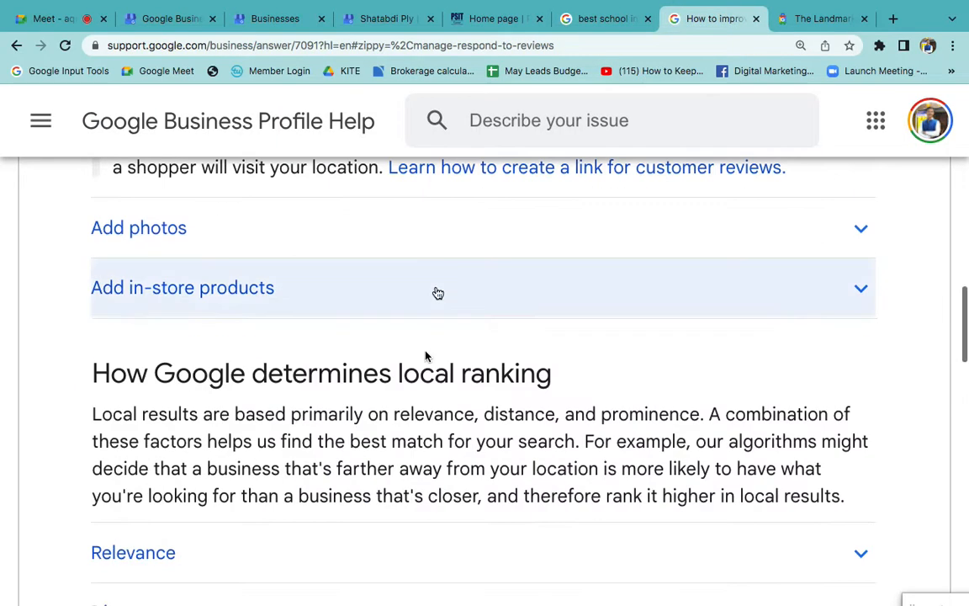
{"action": "scroll", "coordinate": [416, 419], "scroll_direction": "down", "scroll_amount": 1}
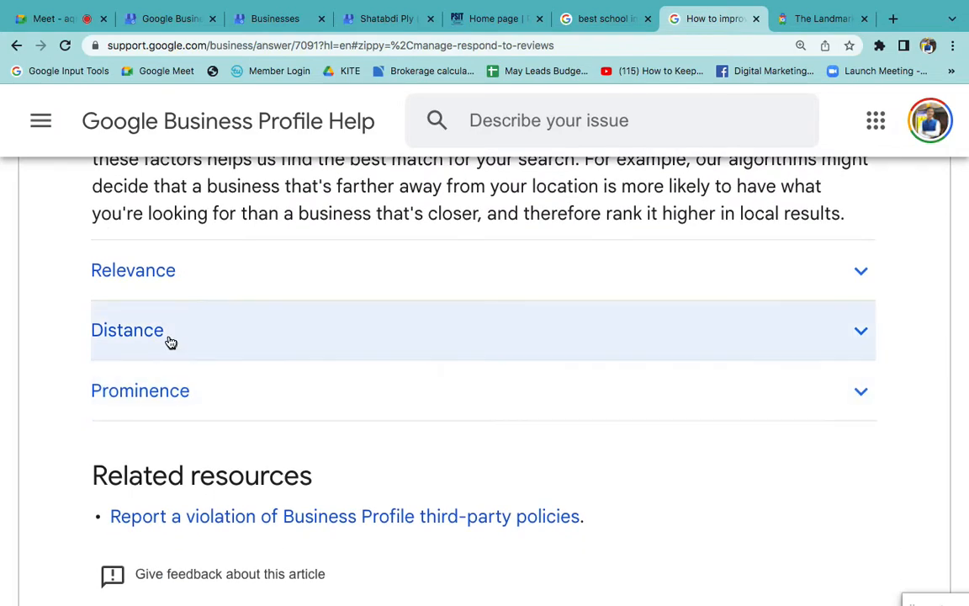
{"action": "left_click", "coordinate": [244, 390]}
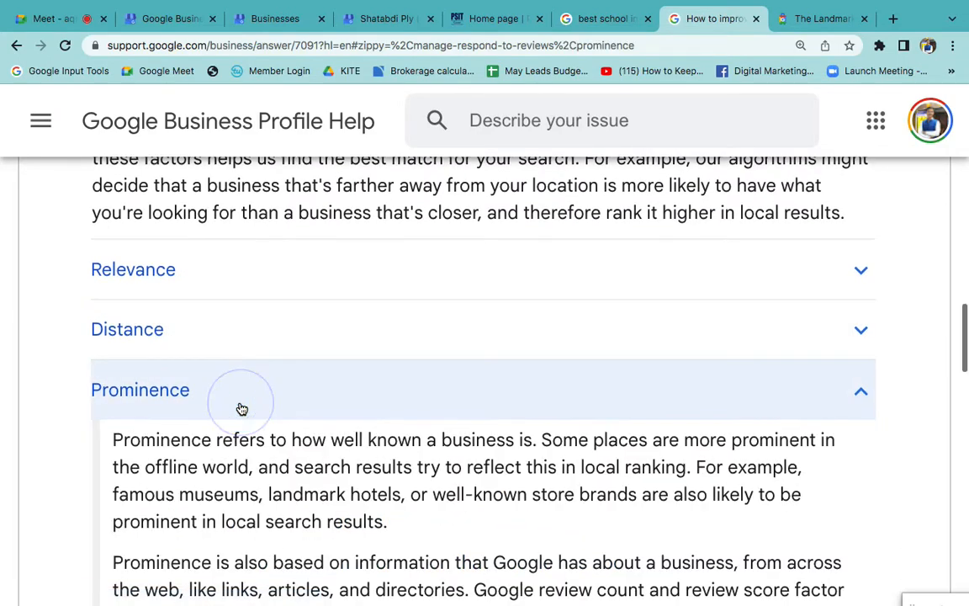
{"action": "scroll", "coordinate": [244, 404], "scroll_direction": "down", "scroll_amount": 3}
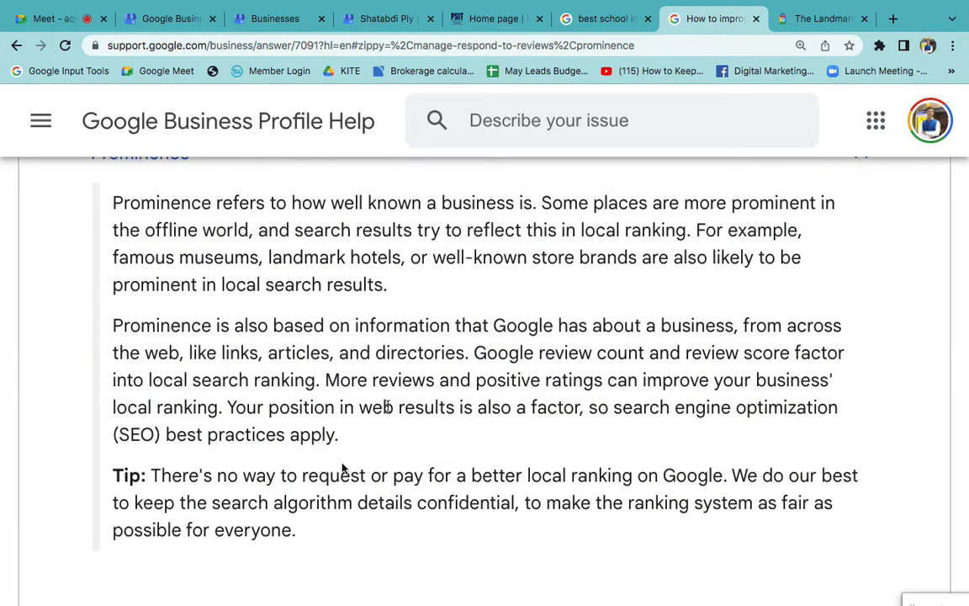
{"action": "scroll", "coordinate": [329, 480], "scroll_direction": "down", "scroll_amount": 1}
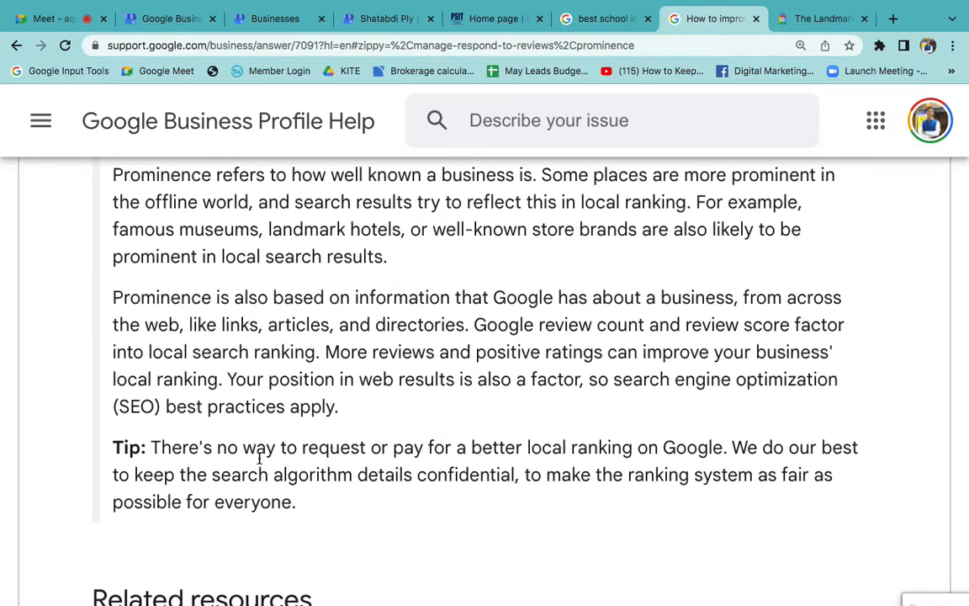
{"action": "scroll", "coordinate": [326, 471], "scroll_direction": "down", "scroll_amount": 1}
{"action": "scroll", "coordinate": [325, 353], "scroll_direction": "up", "scroll_amount": 3}
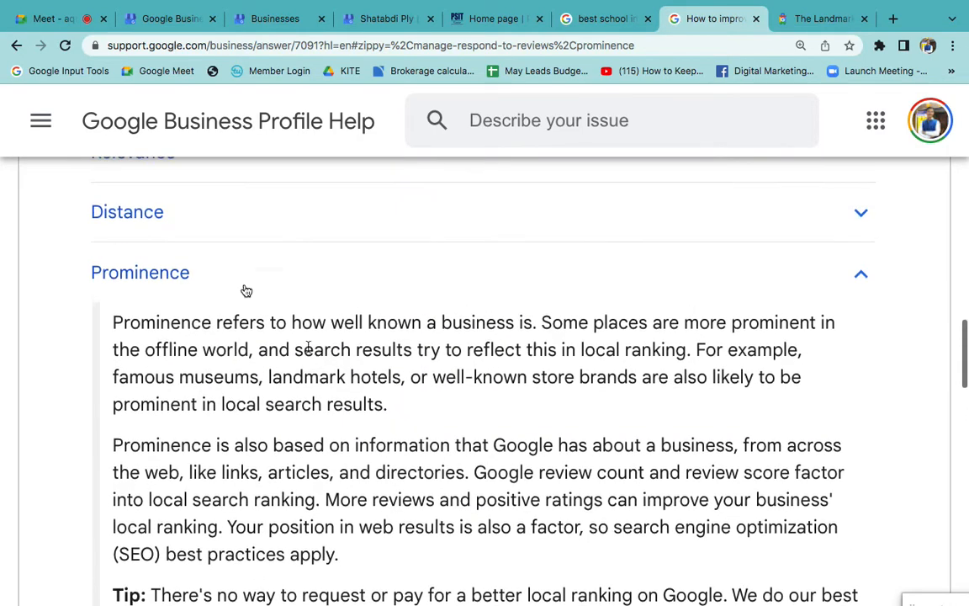
{"action": "left_click", "coordinate": [213, 254]}
- Expand the Distance factor in the local ranking article, read how it is calculated and collapse it again
{"action": "scroll", "coordinate": [212, 258], "scroll_direction": "up", "scroll_amount": 4}
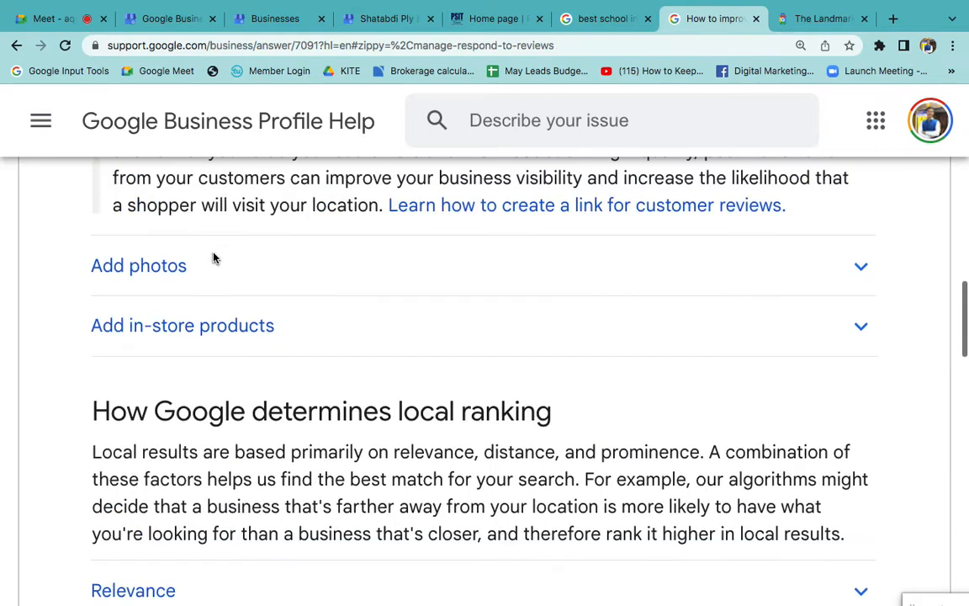
{"action": "scroll", "coordinate": [301, 372], "scroll_direction": "down", "scroll_amount": 5}
{"action": "scroll", "coordinate": [299, 372], "scroll_direction": "up", "scroll_amount": 1}
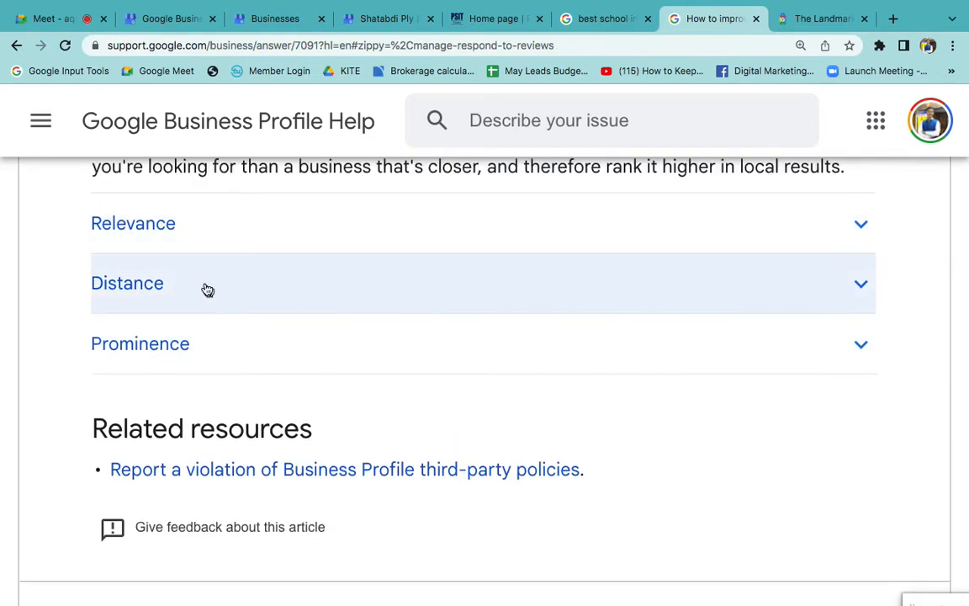
{"action": "left_click", "coordinate": [205, 282]}
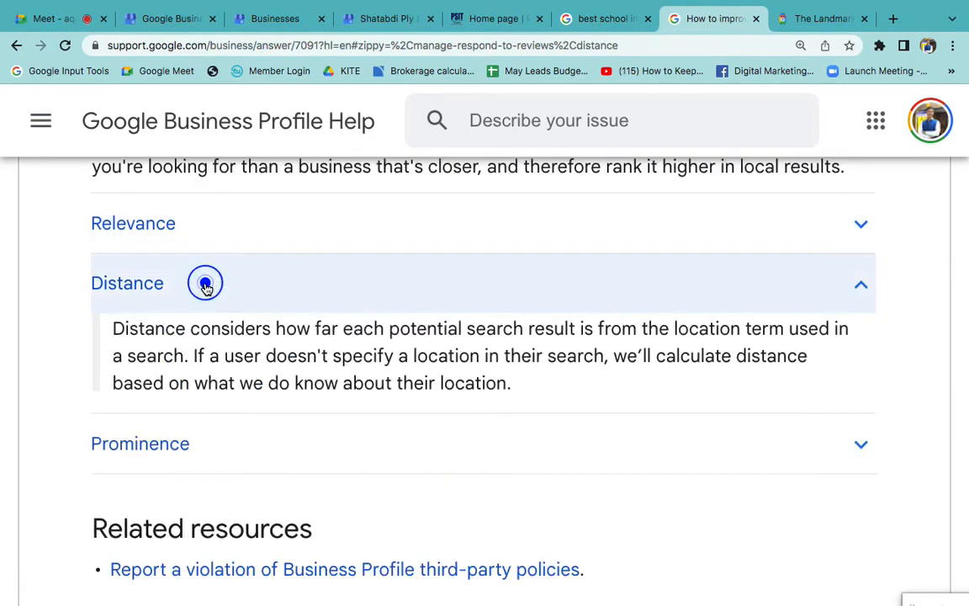
{"action": "left_click", "coordinate": [283, 302]}
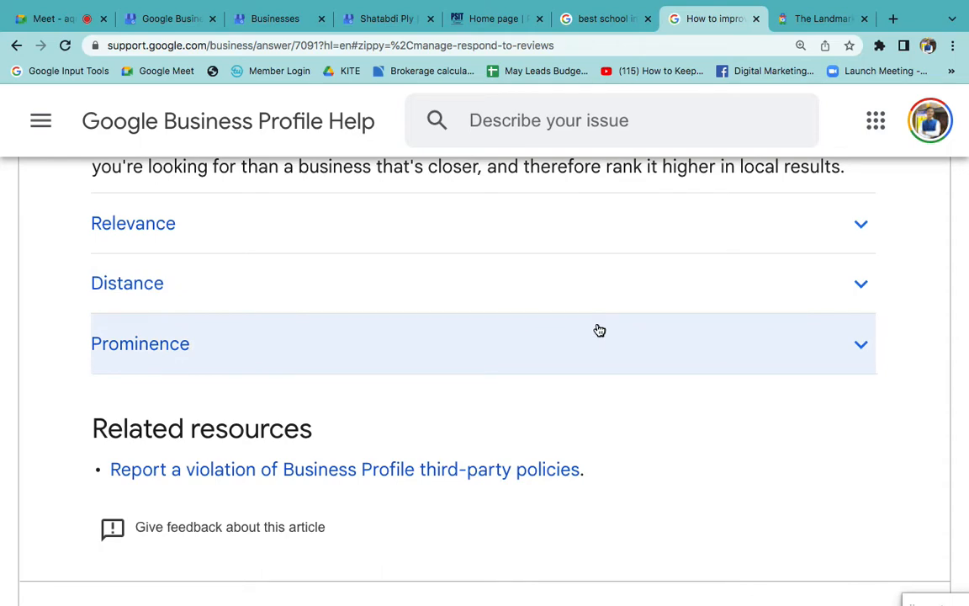
- Open the Shatabdi Ply profile's business information and look through its address, service areas, contact details, services and labels
{"action": "left_click", "coordinate": [602, 19]}
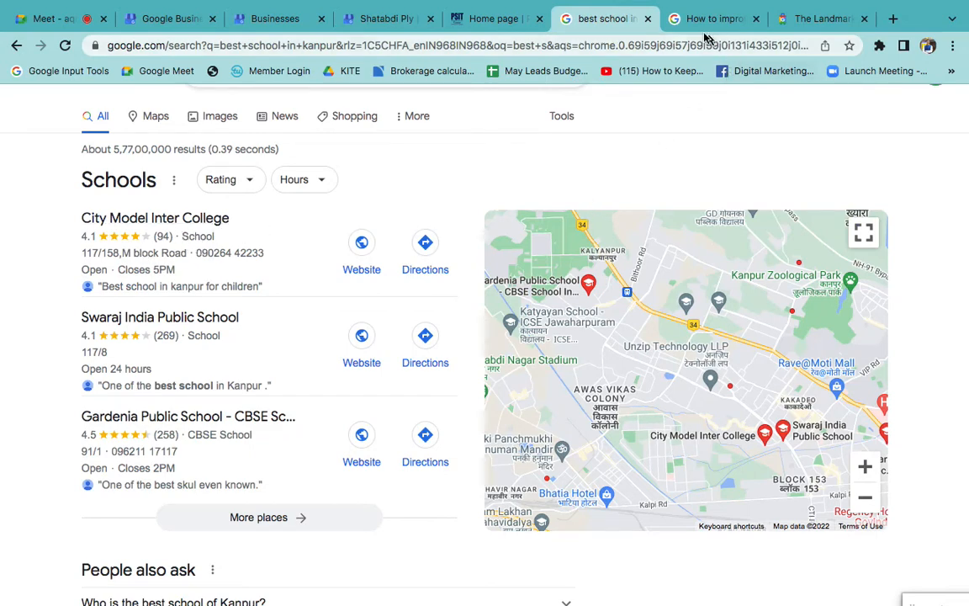
{"action": "left_click", "coordinate": [389, 26]}
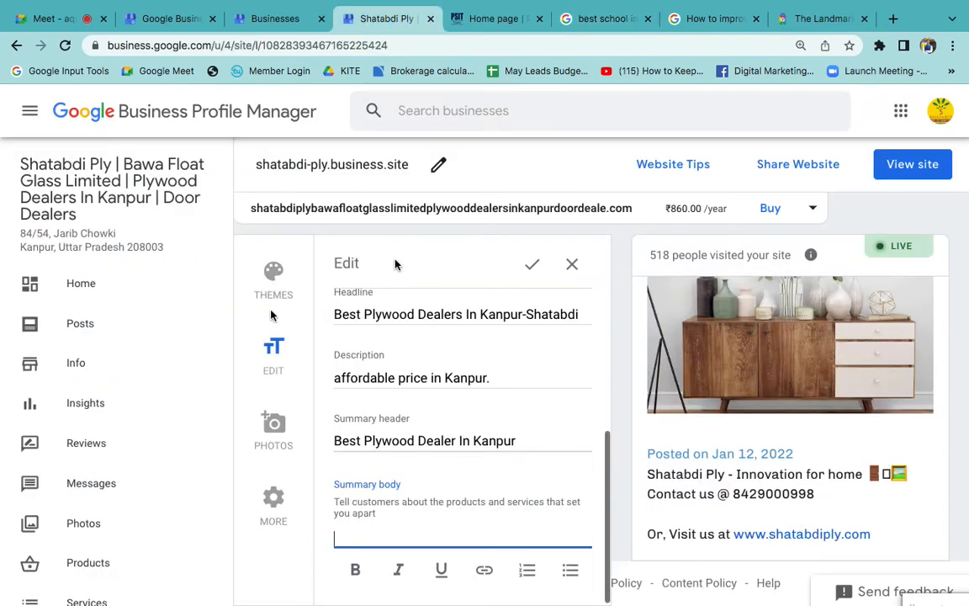
{"action": "left_click", "coordinate": [113, 364]}
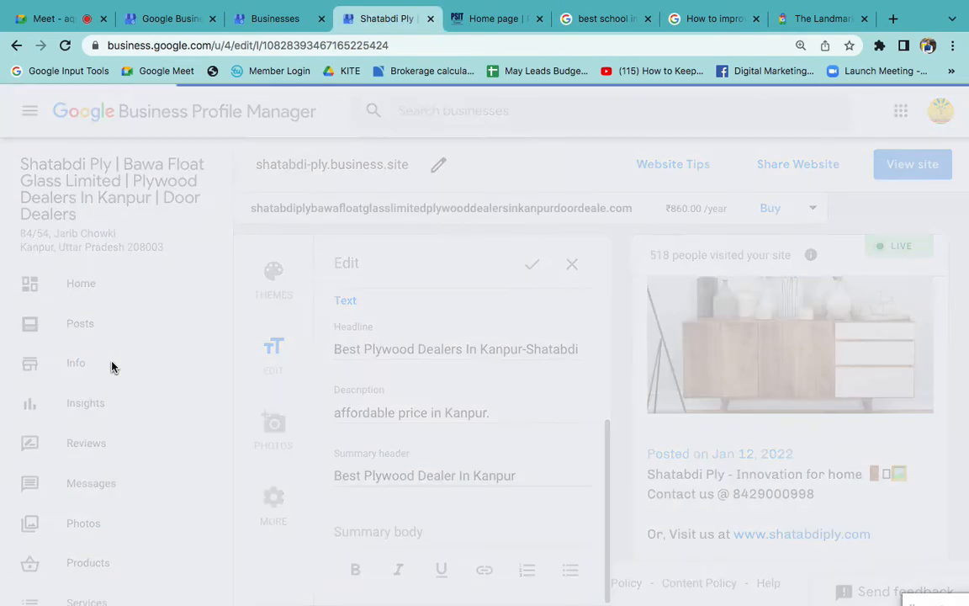
{"action": "scroll", "coordinate": [538, 483], "scroll_direction": "down", "scroll_amount": 4}
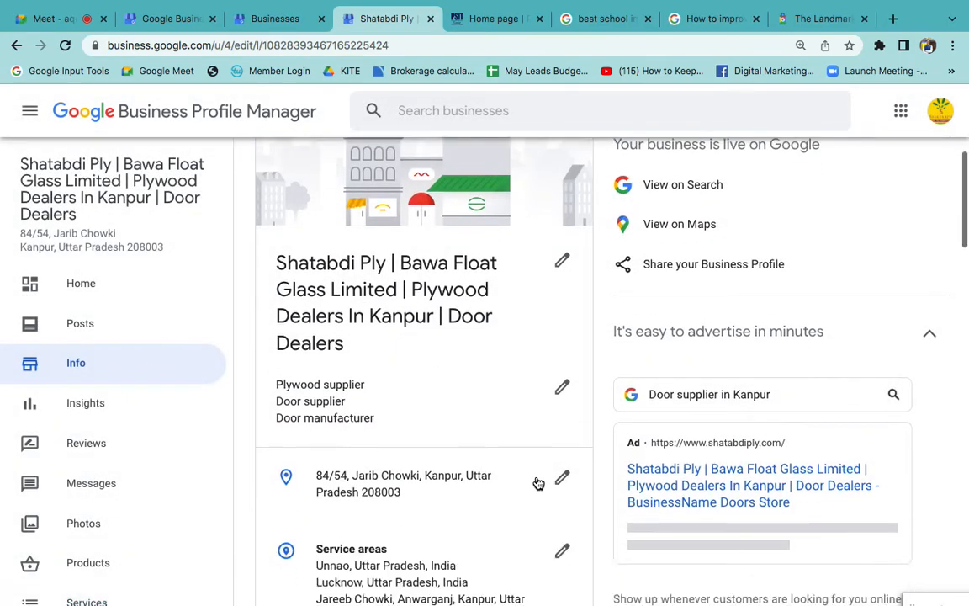
{"action": "scroll", "coordinate": [538, 483], "scroll_direction": "down", "scroll_amount": 7}
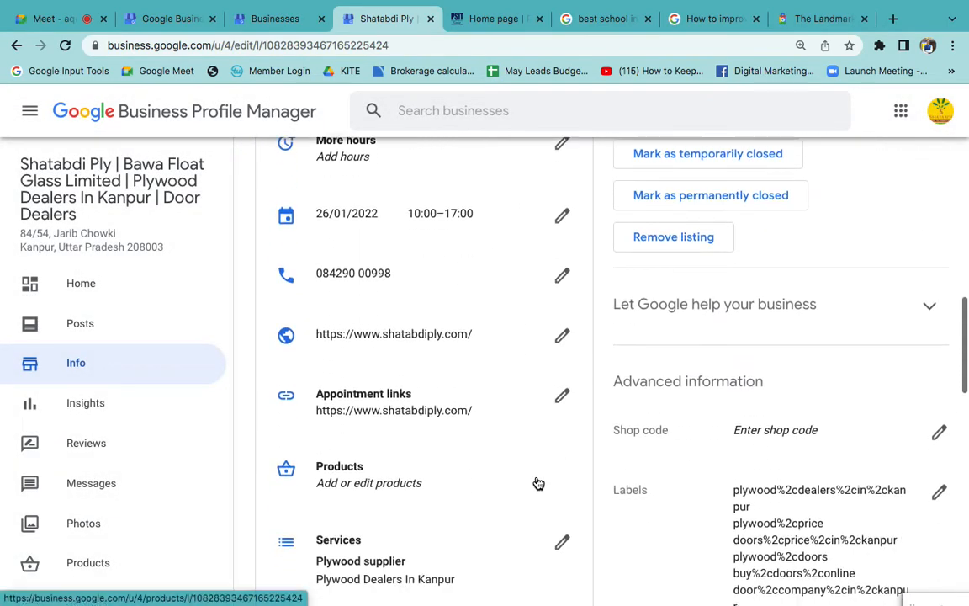
{"action": "scroll", "coordinate": [538, 483], "scroll_direction": "down", "scroll_amount": 2}
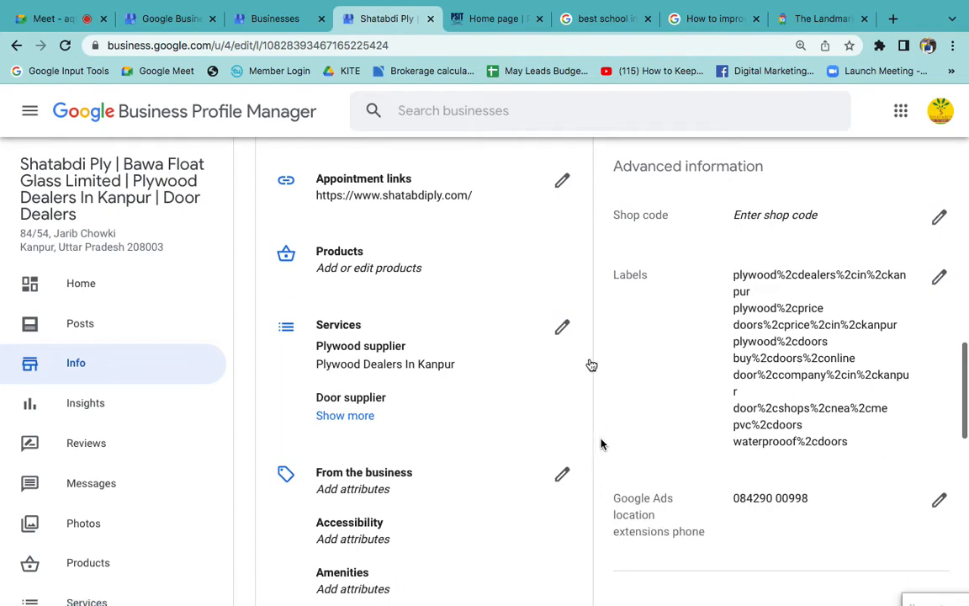
- Open the Shatabdi Ply profile's service areas for editing and search the areas for "Mall road Kanpur"
{"action": "scroll", "coordinate": [589, 364], "scroll_direction": "up", "scroll_amount": 2}
{"action": "scroll", "coordinate": [558, 334], "scroll_direction": "up", "scroll_amount": 5}
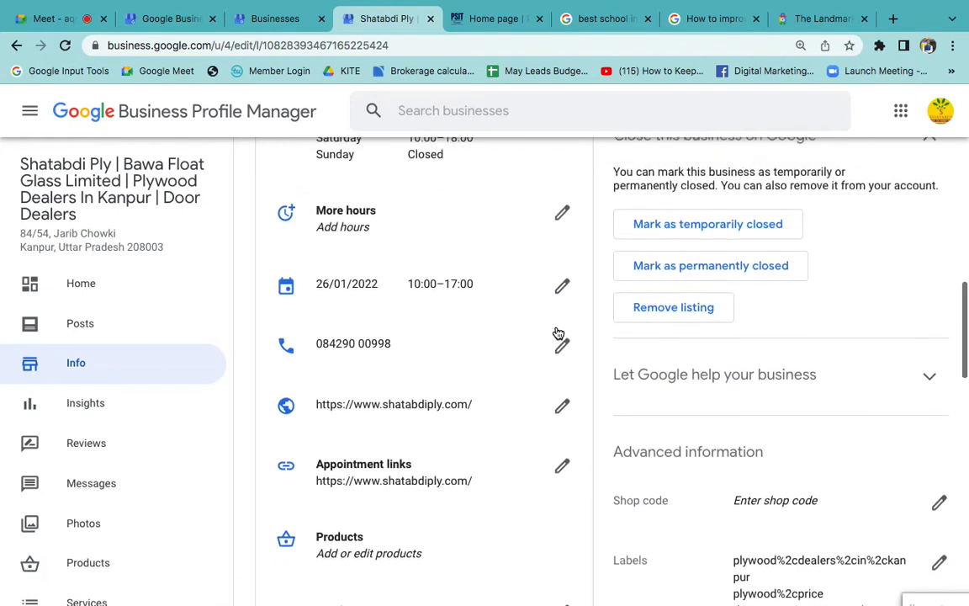
{"action": "scroll", "coordinate": [531, 270], "scroll_direction": "up", "scroll_amount": 3}
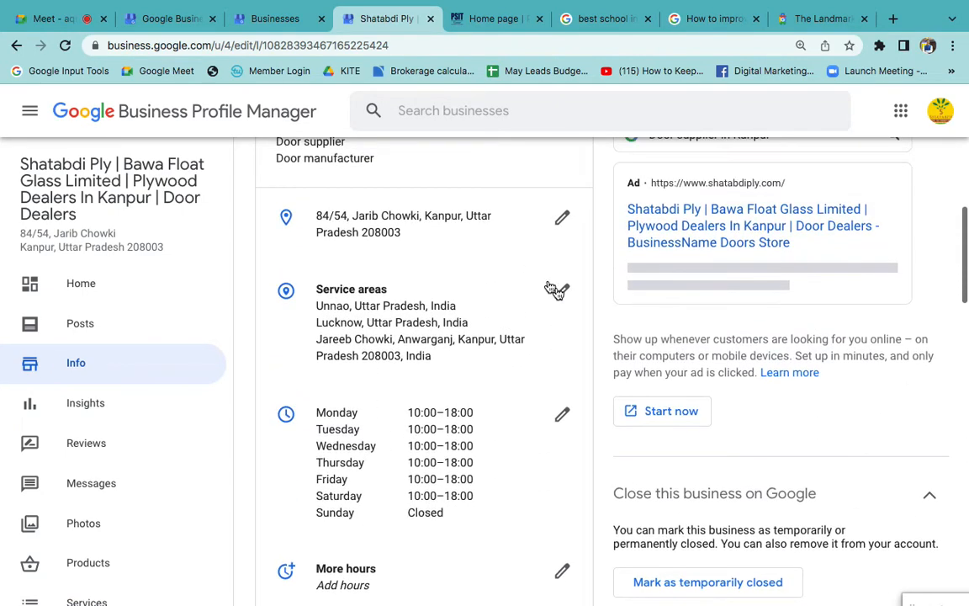
{"action": "left_click", "coordinate": [559, 290]}
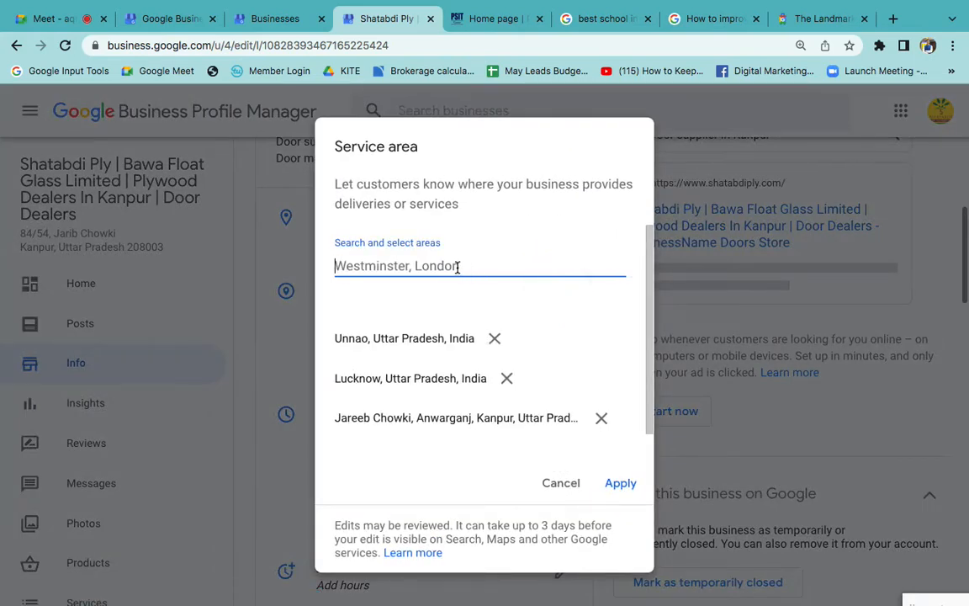
{"action": "type", "text": "Mall road"}
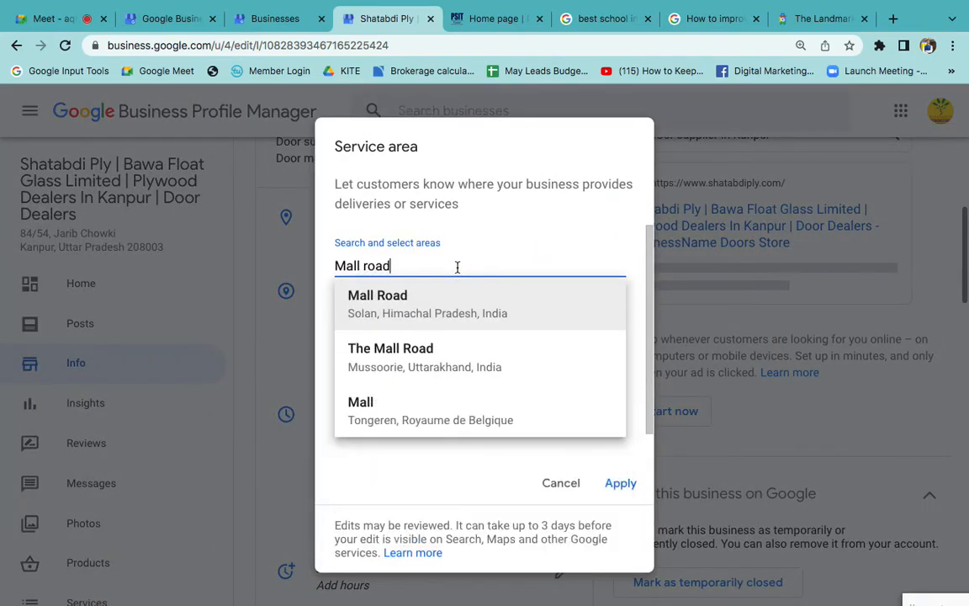
{"action": "type", "text": " Kanpur"}
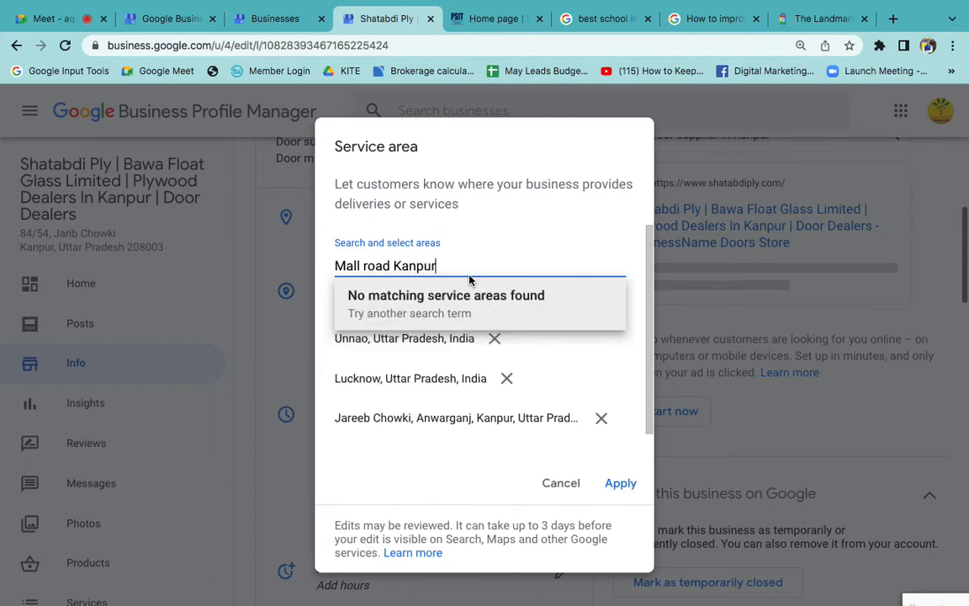
- Search the service areas for "kanpur" instead, select Kanpur Dehat, Uttar Pradesh, and cancel the service area edit
{"action": "triple_click", "coordinate": [407, 265]}
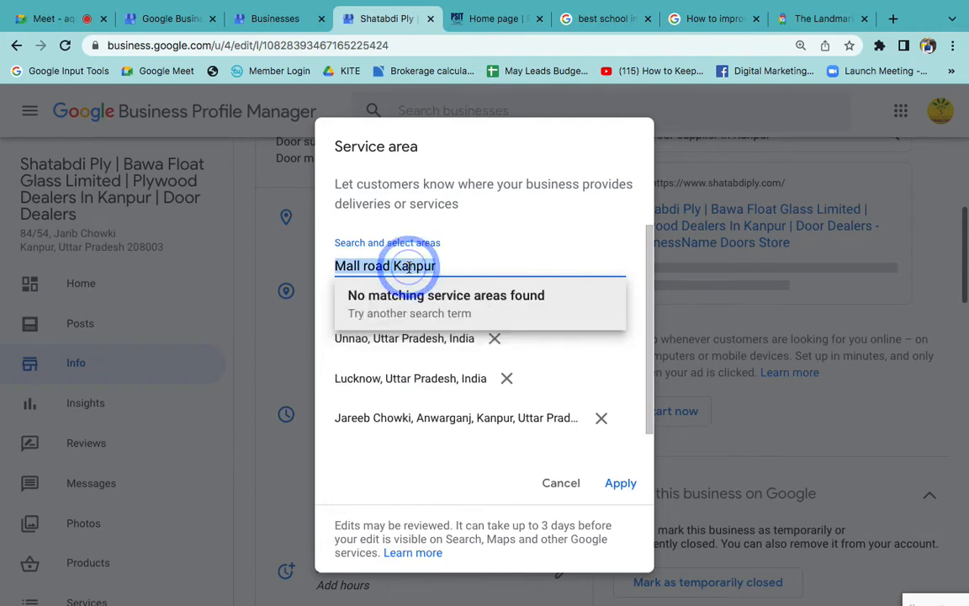
{"action": "key", "text": "BackSpace"}
{"action": "type", "text": "kanpur"}
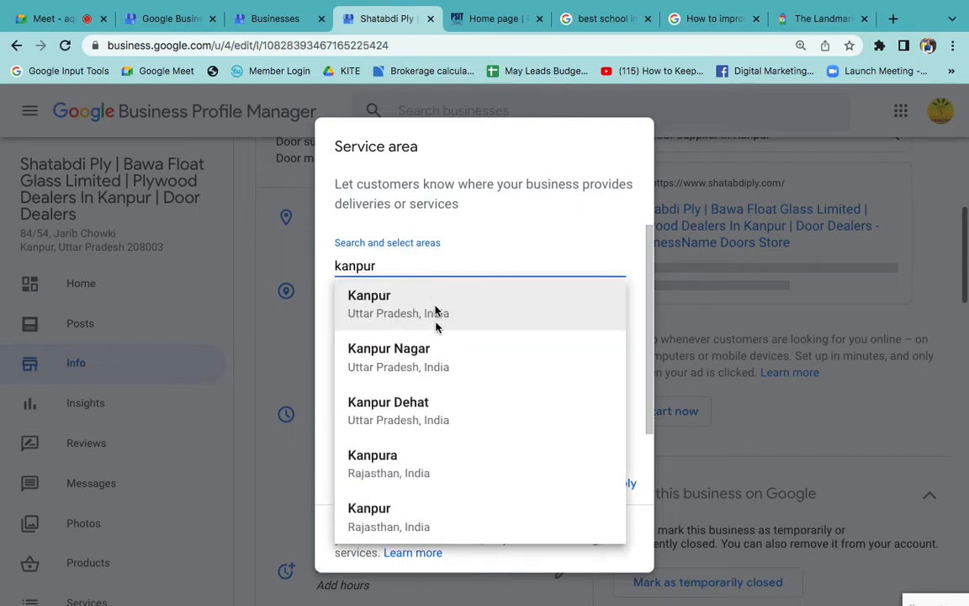
{"action": "left_click", "coordinate": [432, 412]}
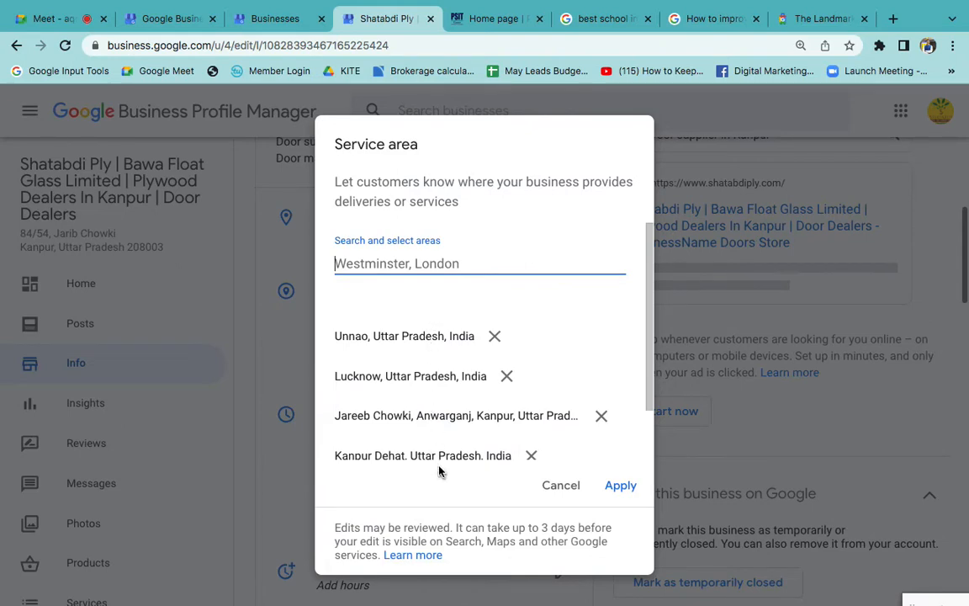
{"action": "left_click", "coordinate": [563, 492]}
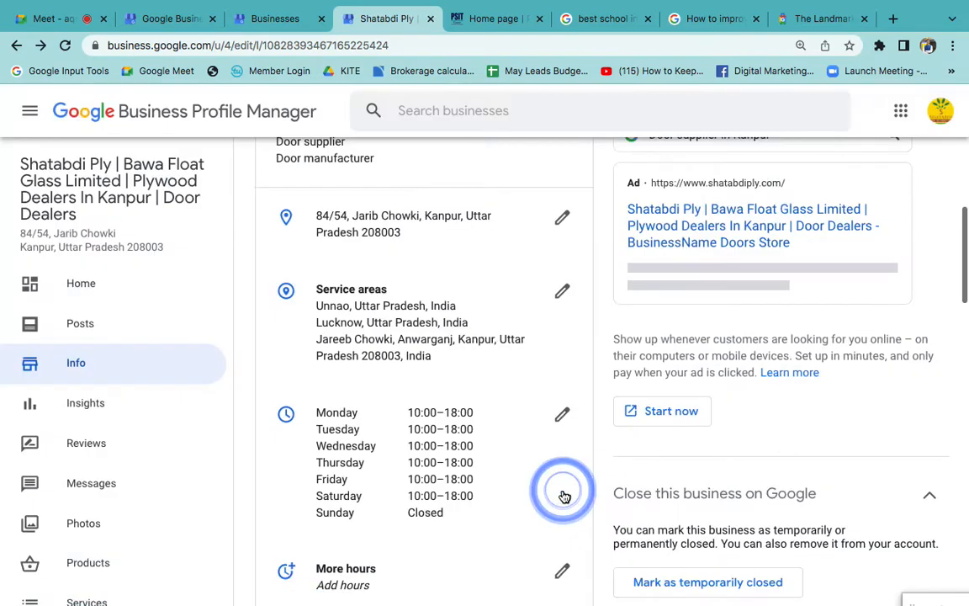
- Switch to Word to review the numbered Local SEO notes, and highlight "Website SEO" in the Local SEO slide's list
{"action": "left_click", "coordinate": [601, 28]}
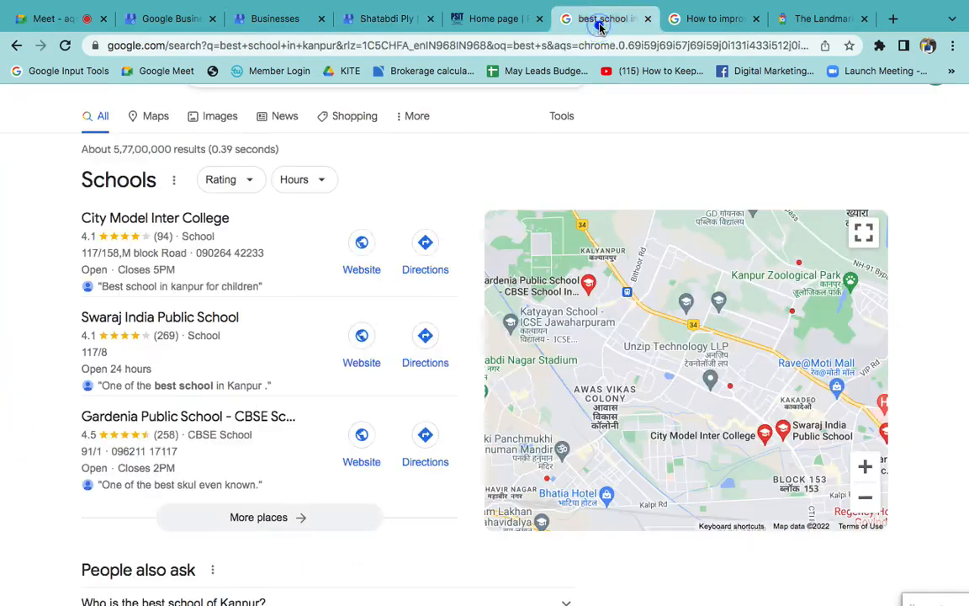
{"action": "left_click", "coordinate": [698, 22]}
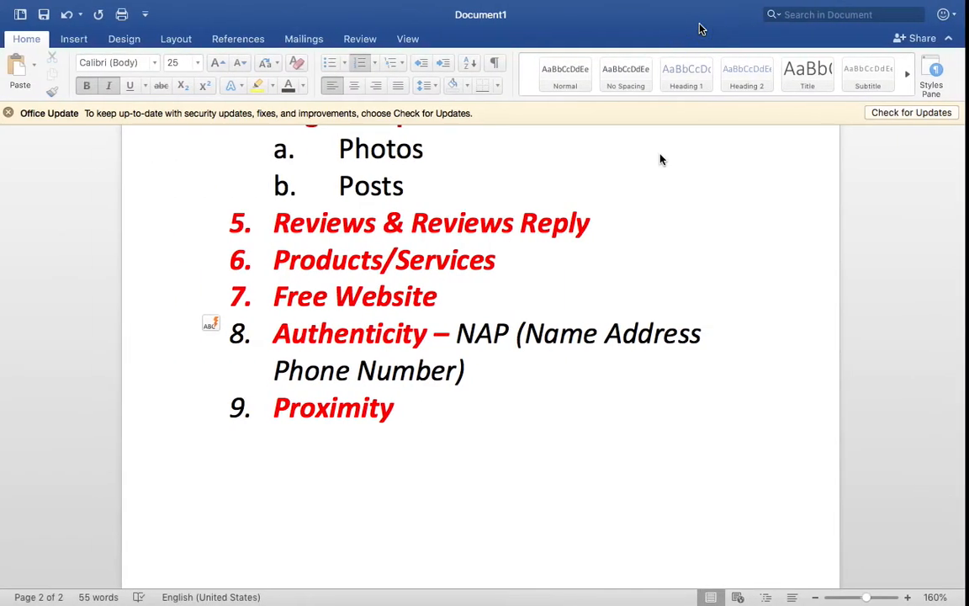
{"action": "left_click", "coordinate": [634, 394]}
{"action": "scroll", "coordinate": [629, 403], "scroll_direction": "up", "scroll_amount": 3}
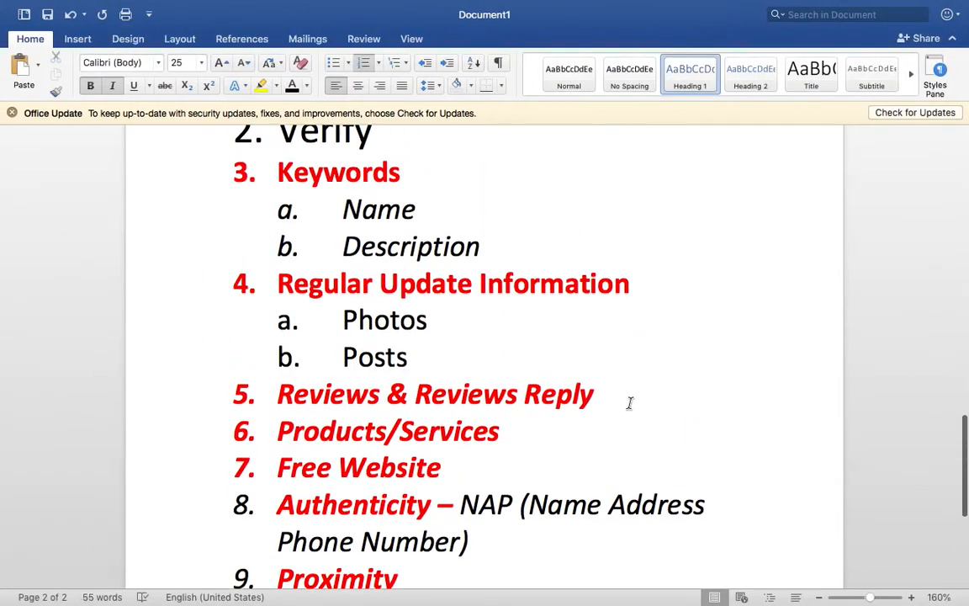
{"action": "scroll", "coordinate": [629, 403], "scroll_direction": "down", "scroll_amount": 2}
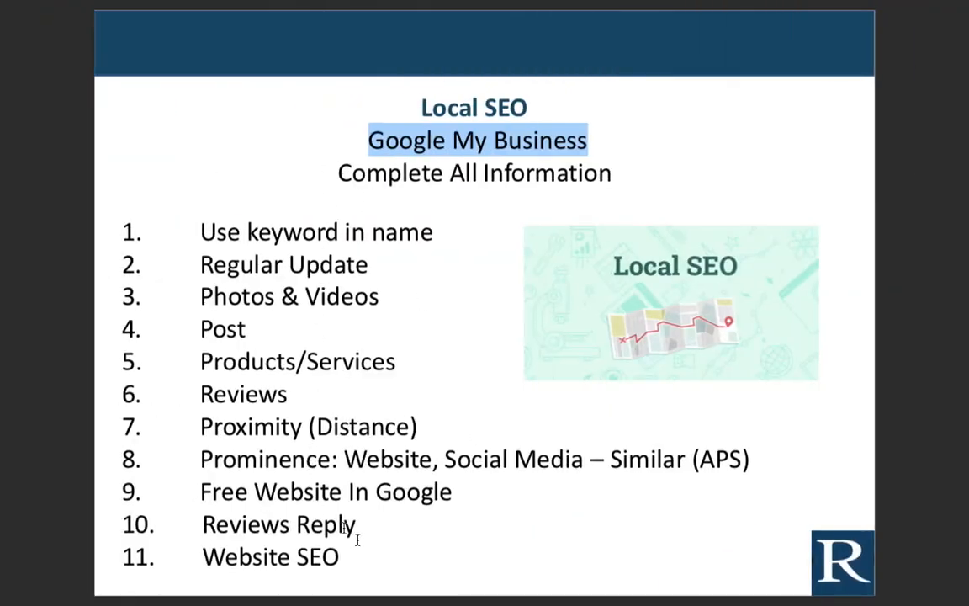
{"action": "left_click_drag", "start_coordinate": [353, 555], "coordinate": [190, 555]}
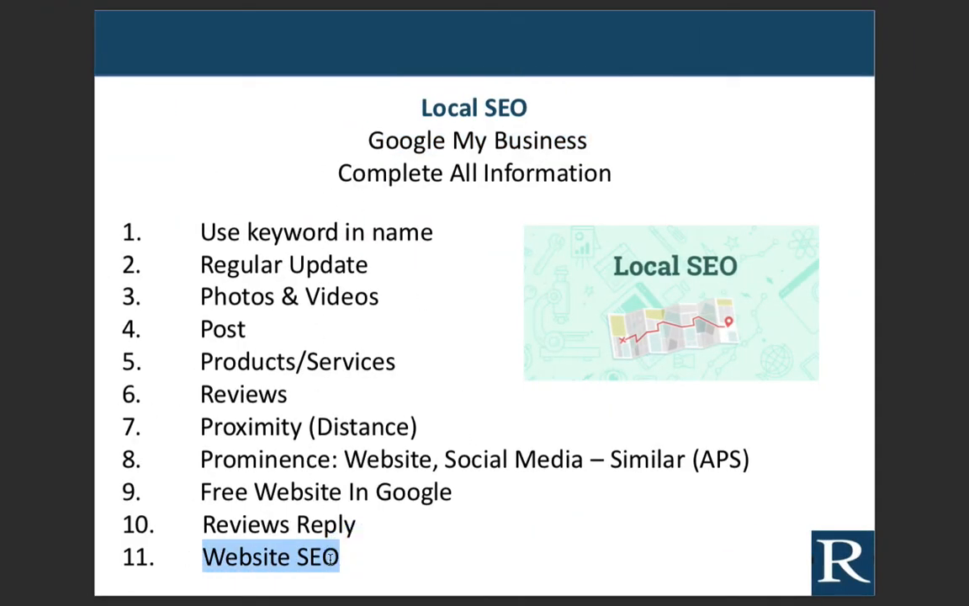